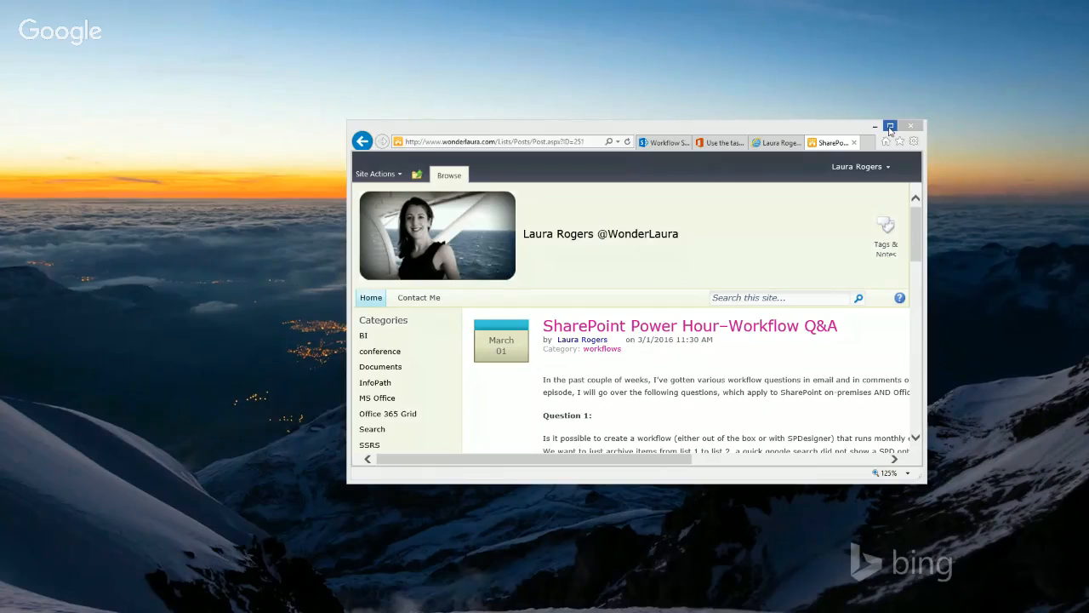
Open the screen resolution settings, and show the SharePoint Power Hour blog post in a maximized browser at 100% zoom.
{"action": "right_click", "coordinate": [175, 182]}
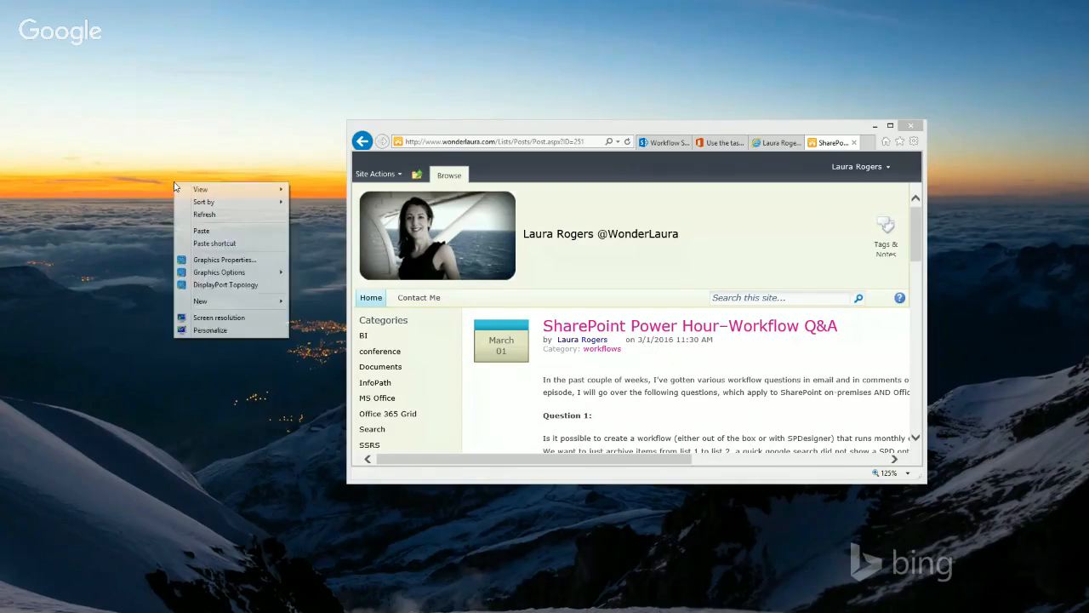
{"action": "left_click", "coordinate": [219, 317]}
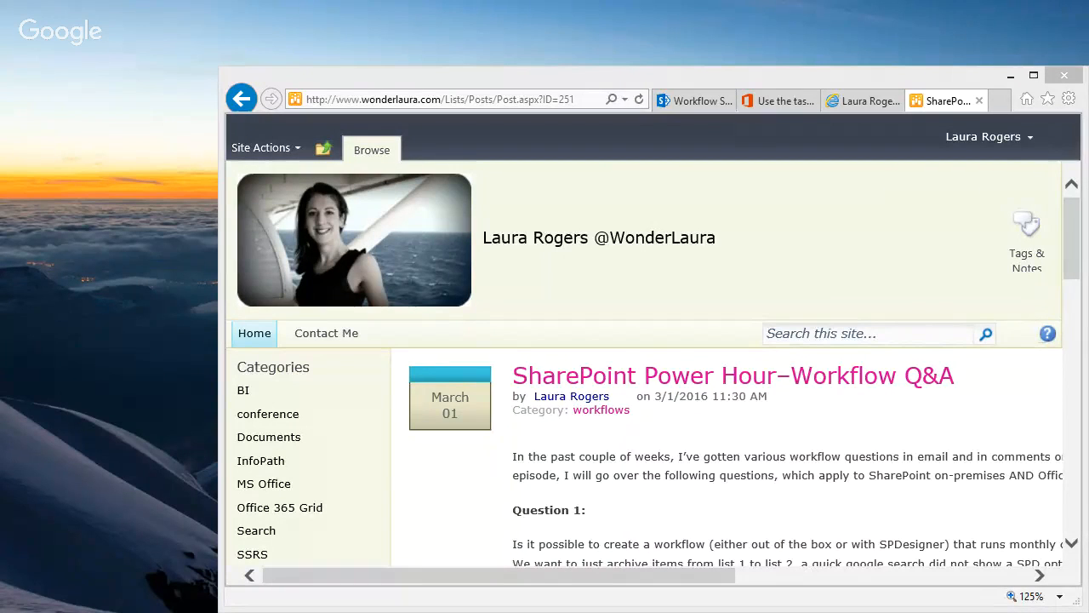
{"action": "left_click", "coordinate": [1032, 76]}
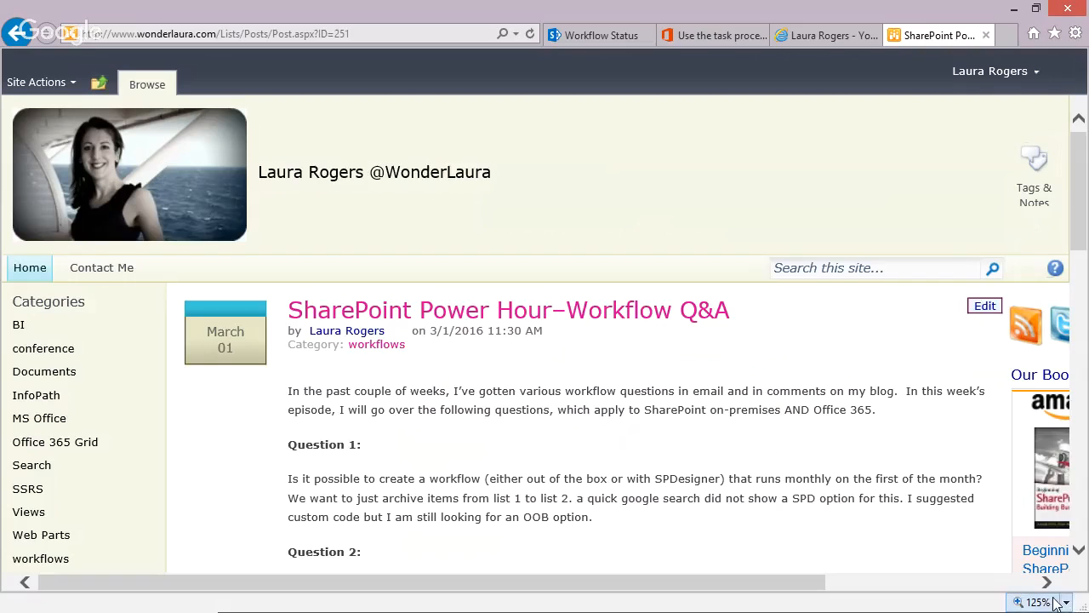
{"action": "left_click", "coordinate": [1066, 601]}
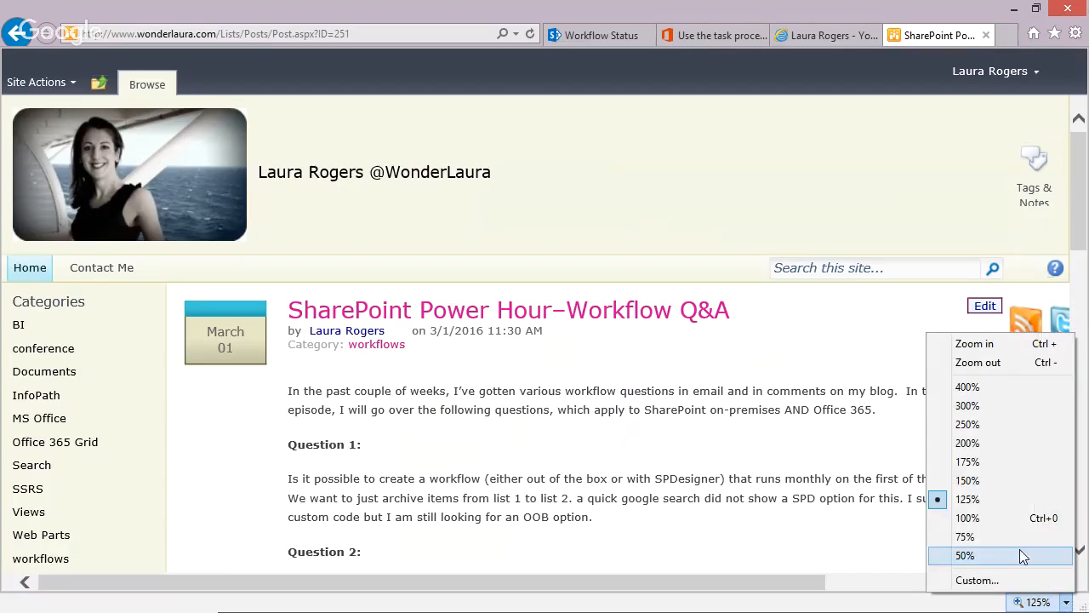
{"action": "left_click", "coordinate": [961, 519]}
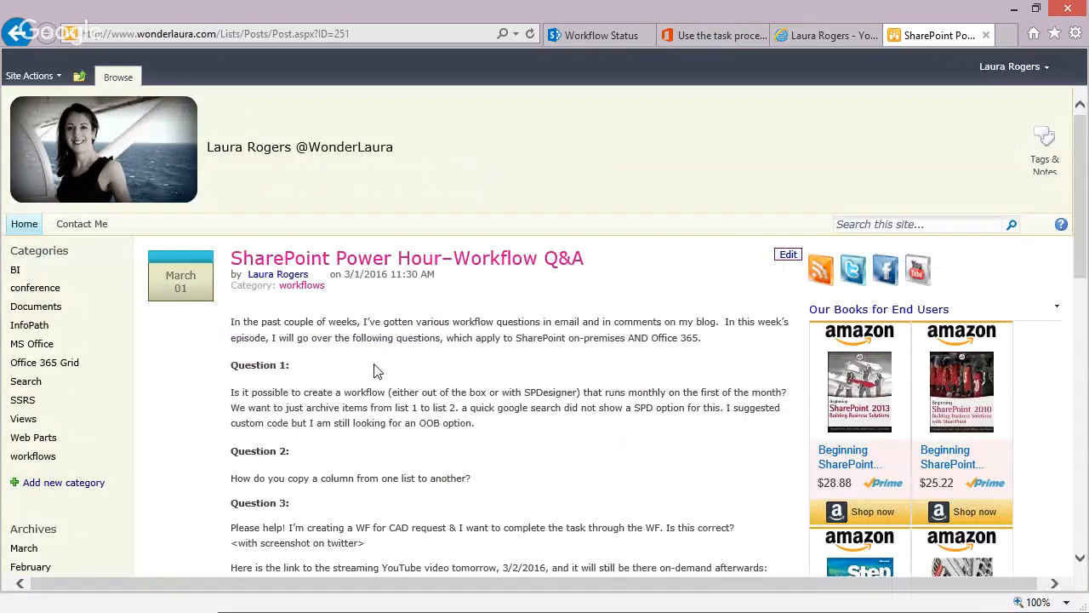
Maximize the browser window with the Project site at 100% zoom and open List 1.
{"action": "left_click_drag", "start_coordinate": [690, 16], "coordinate": [0, 26]}
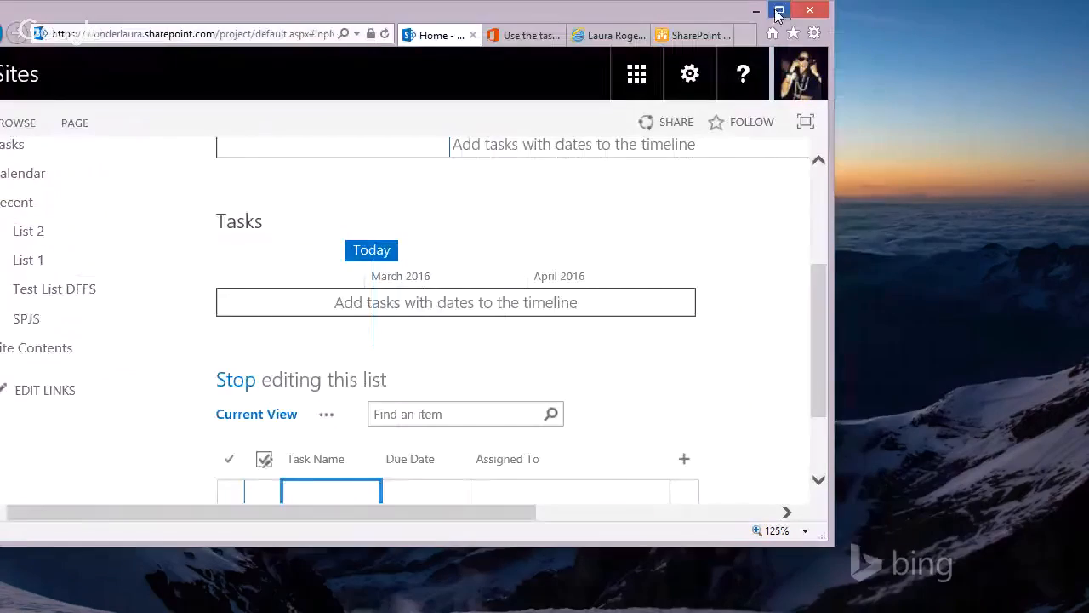
{"action": "left_click", "coordinate": [776, 11]}
{"action": "scroll", "coordinate": [1085, 317], "scroll_direction": "up", "scroll_amount": 3}
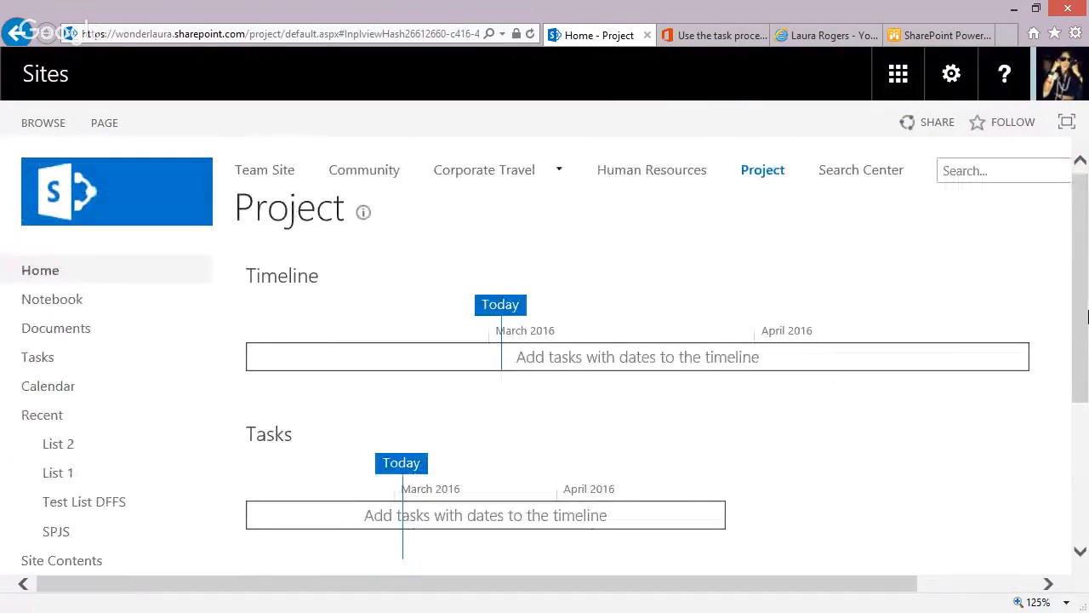
{"action": "left_click", "coordinate": [1065, 602]}
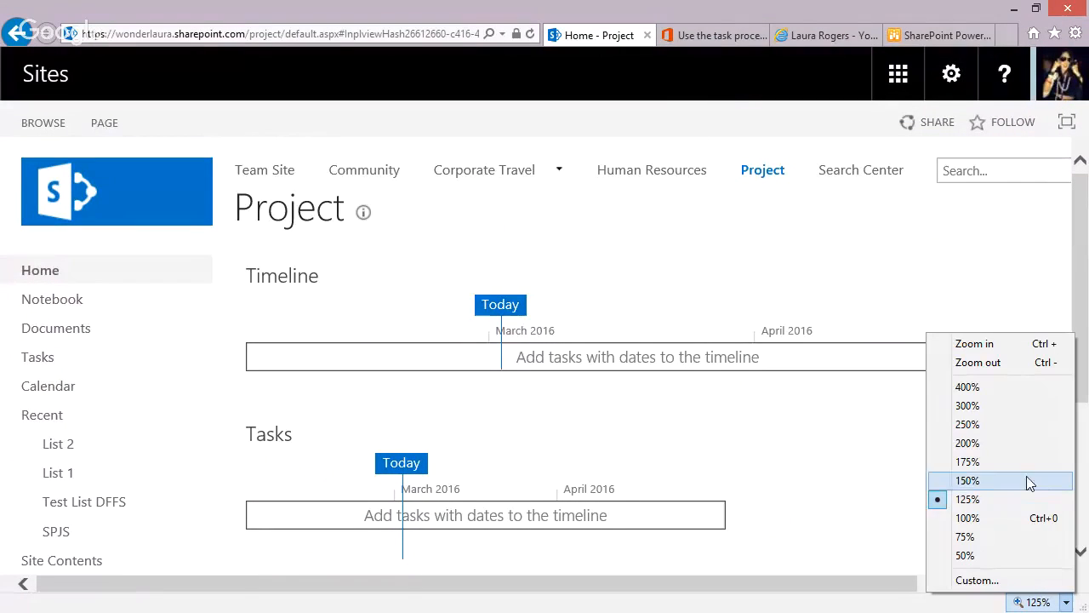
{"action": "left_click", "coordinate": [1009, 521]}
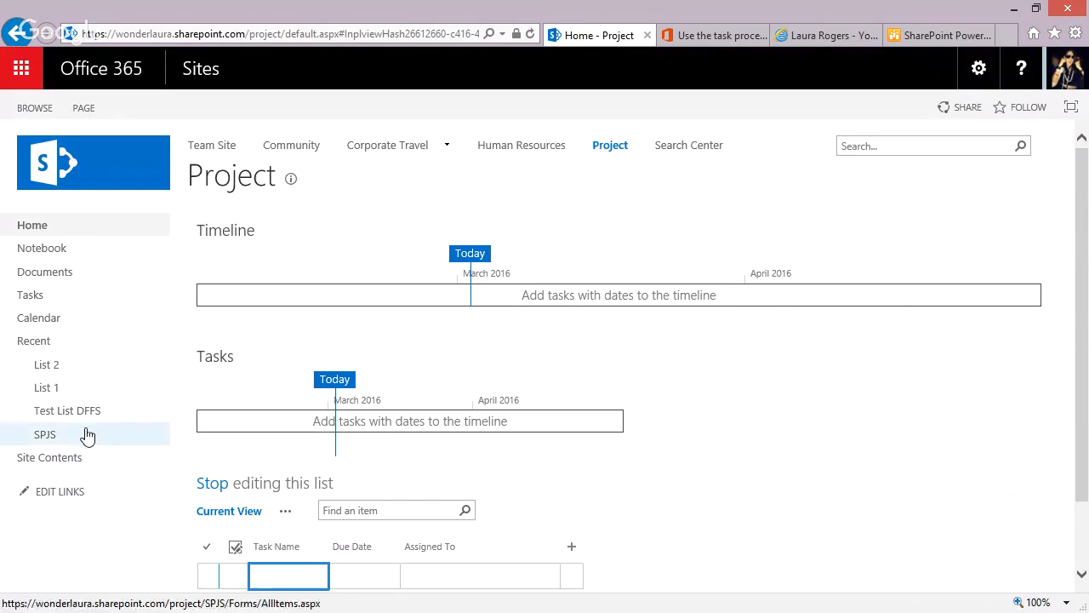
{"action": "left_click", "coordinate": [58, 389]}
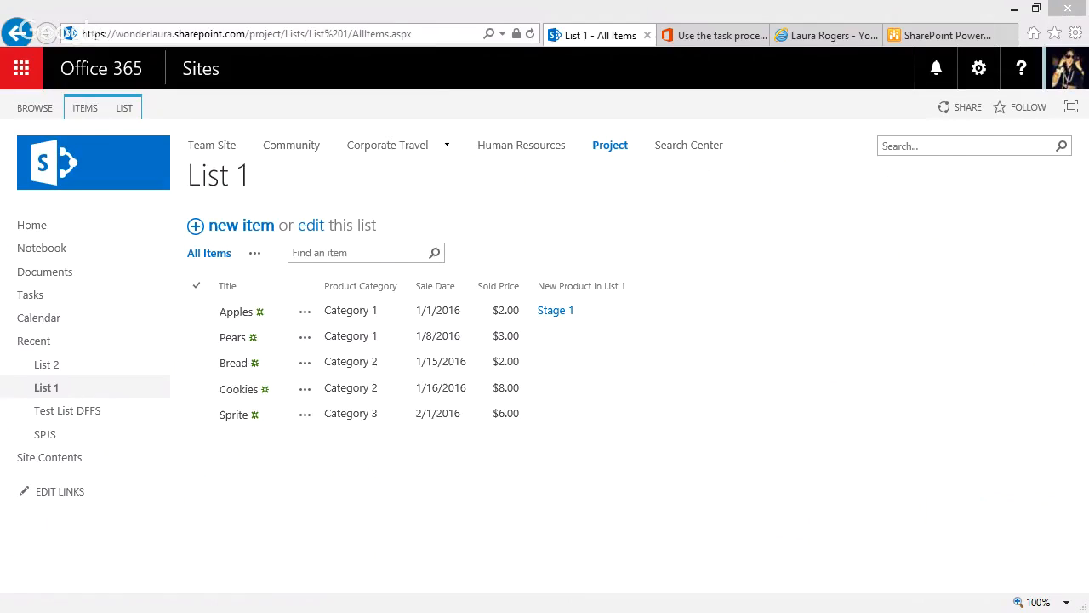
Switch to SharePoint Designer and show the Project site's workflows in a maximized window.
{"action": "left_click_drag", "start_coordinate": [0, 28], "coordinate": [526, 32]}
{"action": "left_click", "coordinate": [1030, 28]}
{"action": "left_click", "coordinate": [481, 152]}
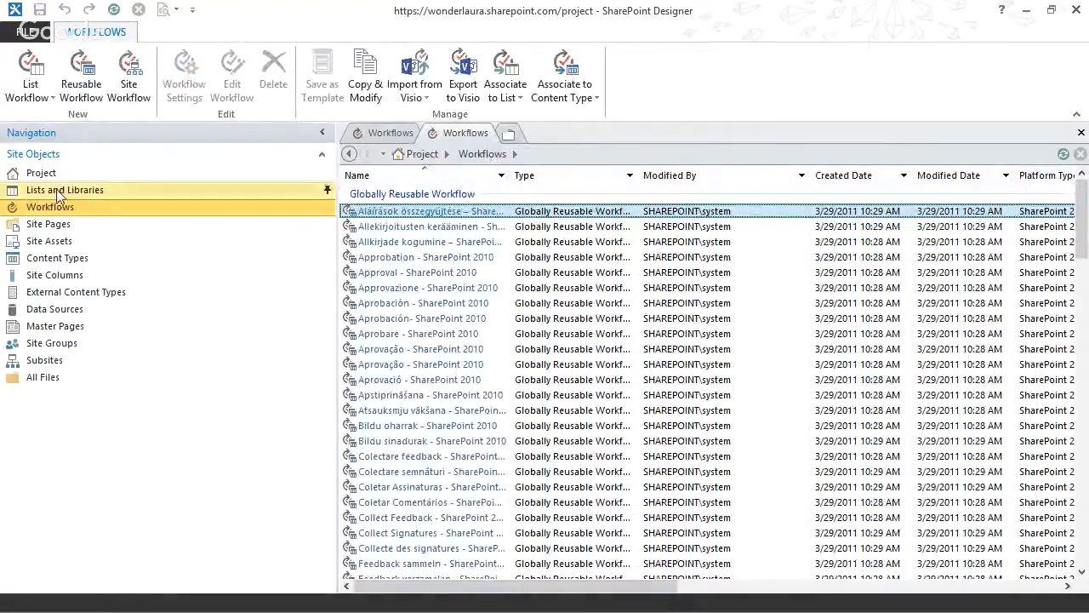
Create a list workflow on List 1 named Copy Item, using the SharePoint 2010 Workflow platform.
{"action": "left_click", "coordinate": [28, 98]}
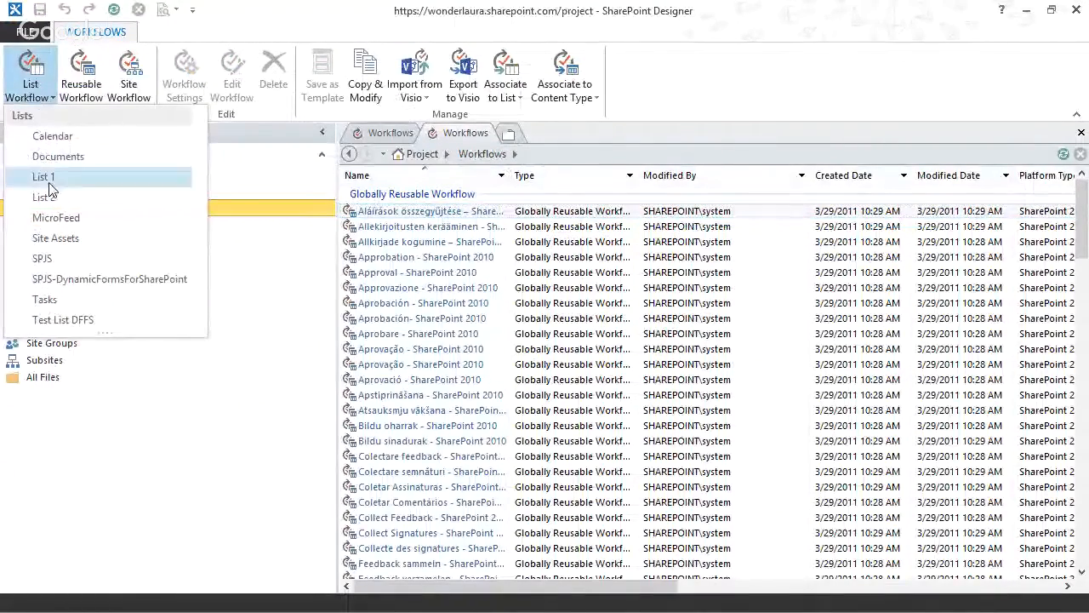
{"action": "left_click", "coordinate": [78, 181]}
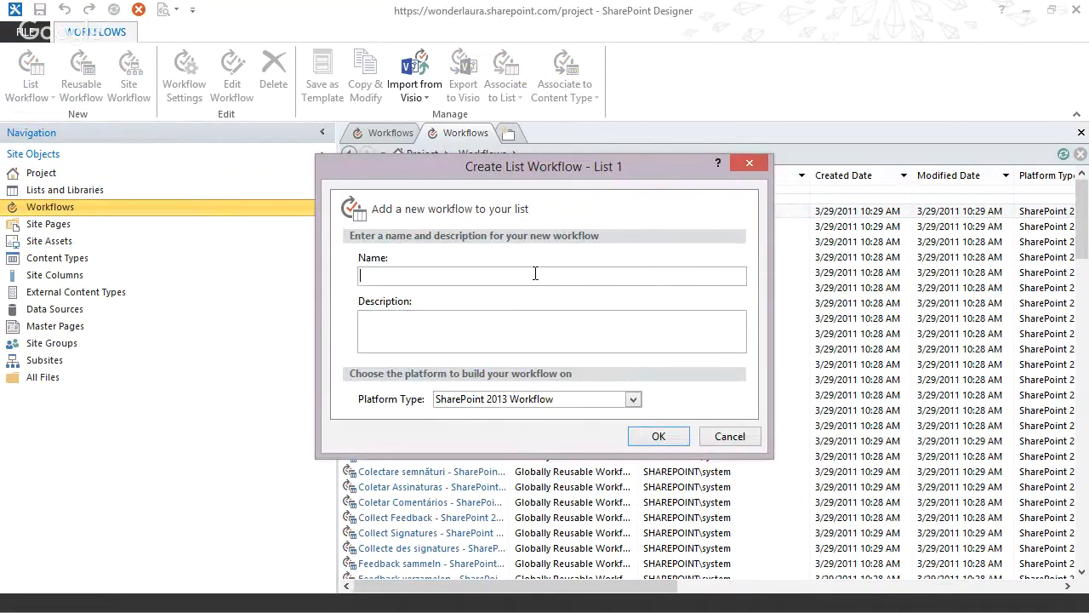
{"action": "type", "text": "Copy Item"}
{"action": "left_click", "coordinate": [533, 400]}
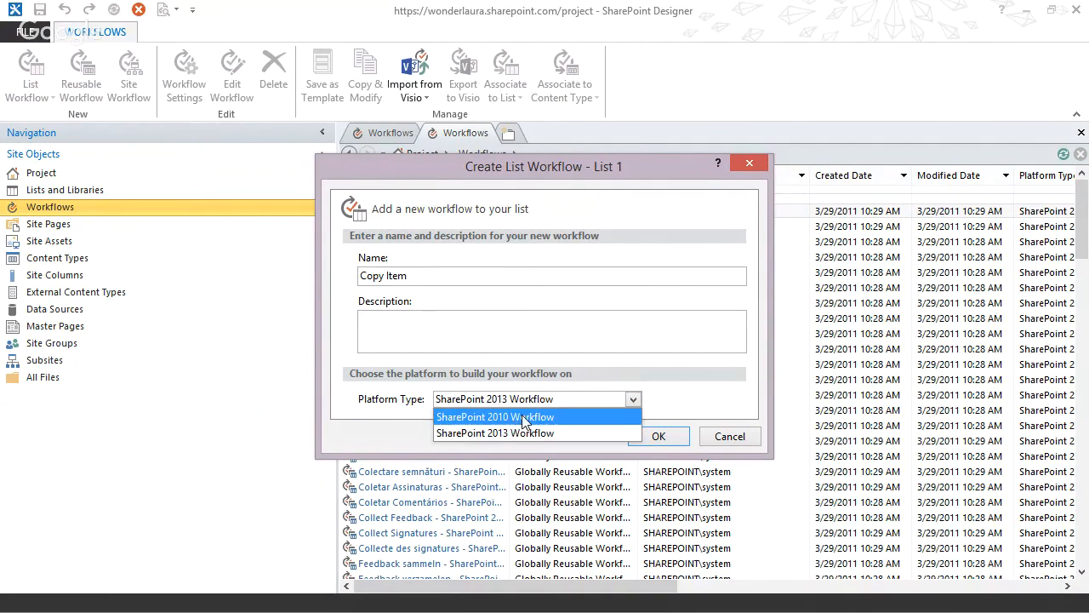
{"action": "left_click", "coordinate": [520, 414]}
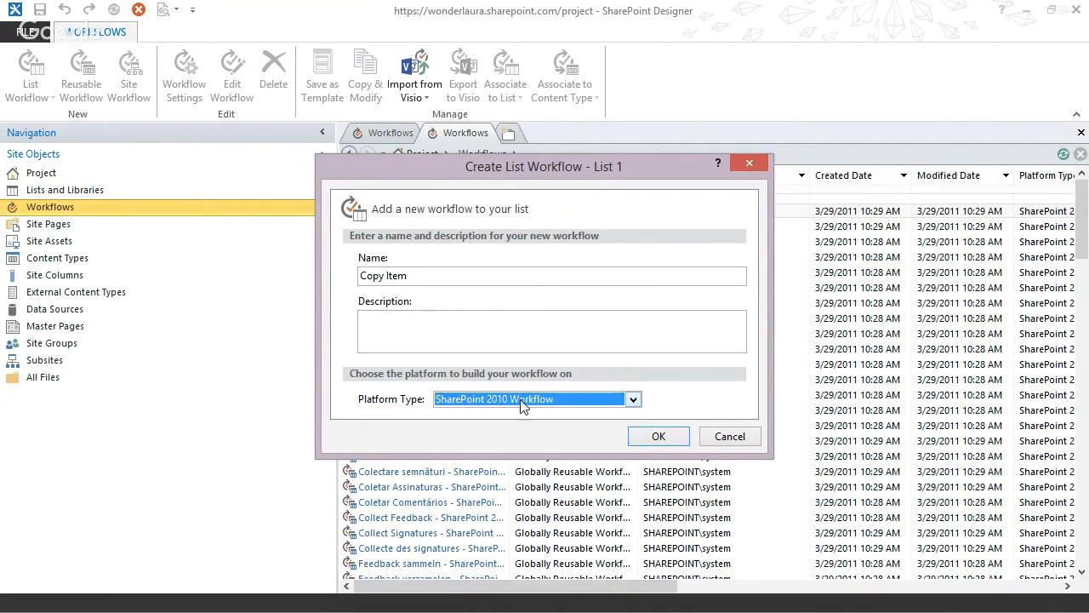
{"action": "left_click", "coordinate": [656, 437]}
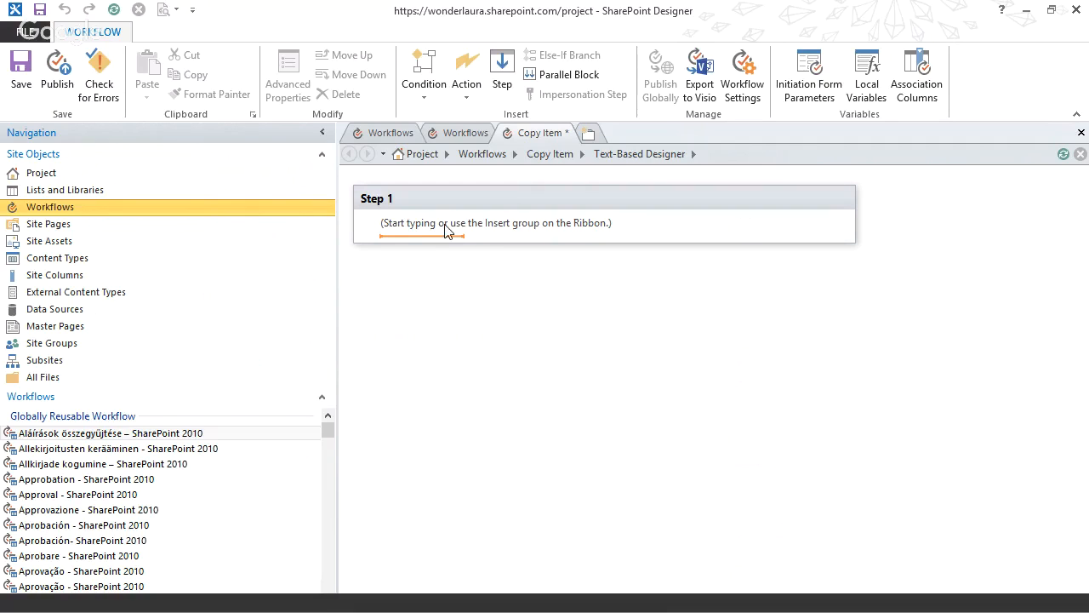
Add a Copy List Item action to Step 1 that copies the Current Item to List 2.
{"action": "type", "text": "copy"}
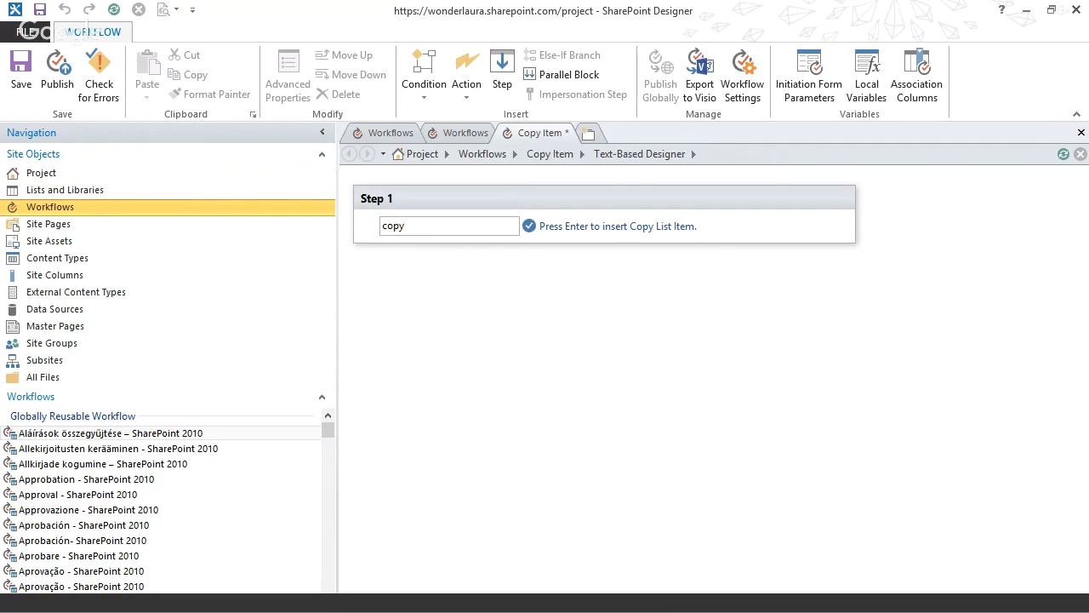
{"action": "key", "text": "Return"}
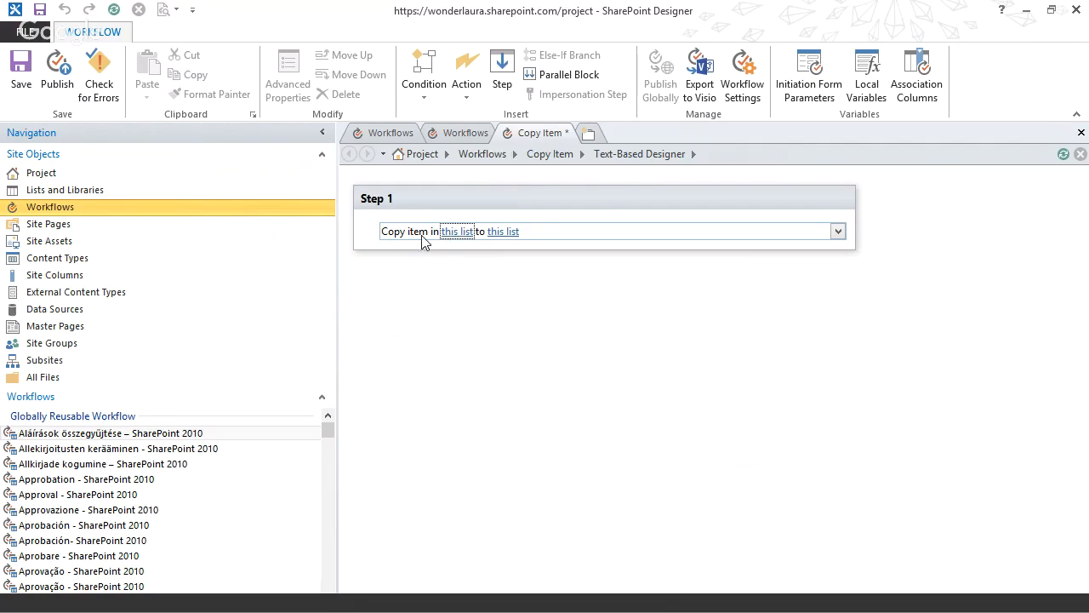
{"action": "left_click", "coordinate": [464, 234]}
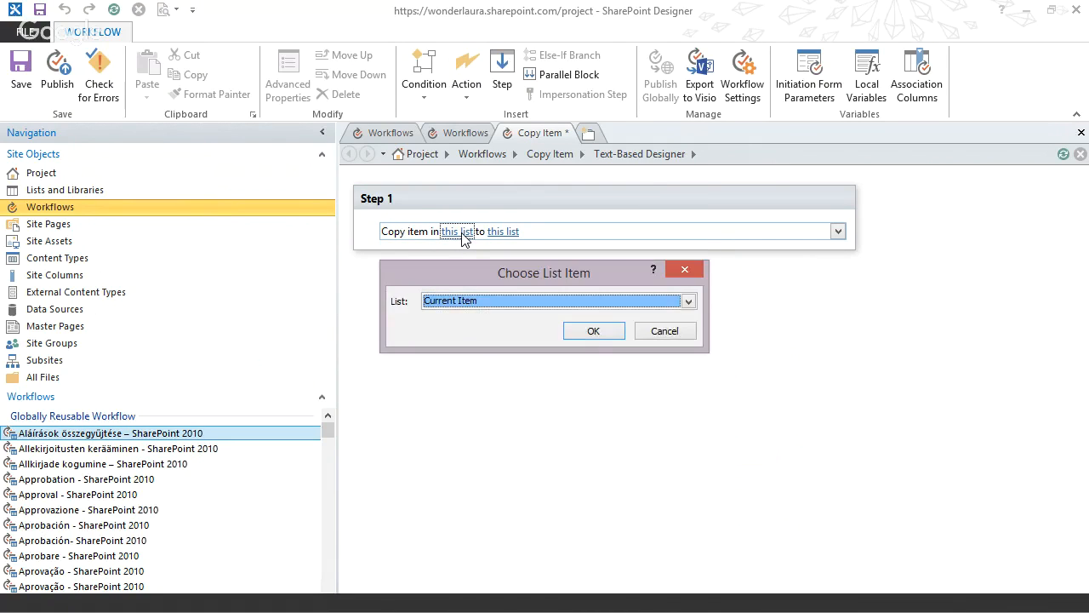
{"action": "left_click", "coordinate": [589, 336]}
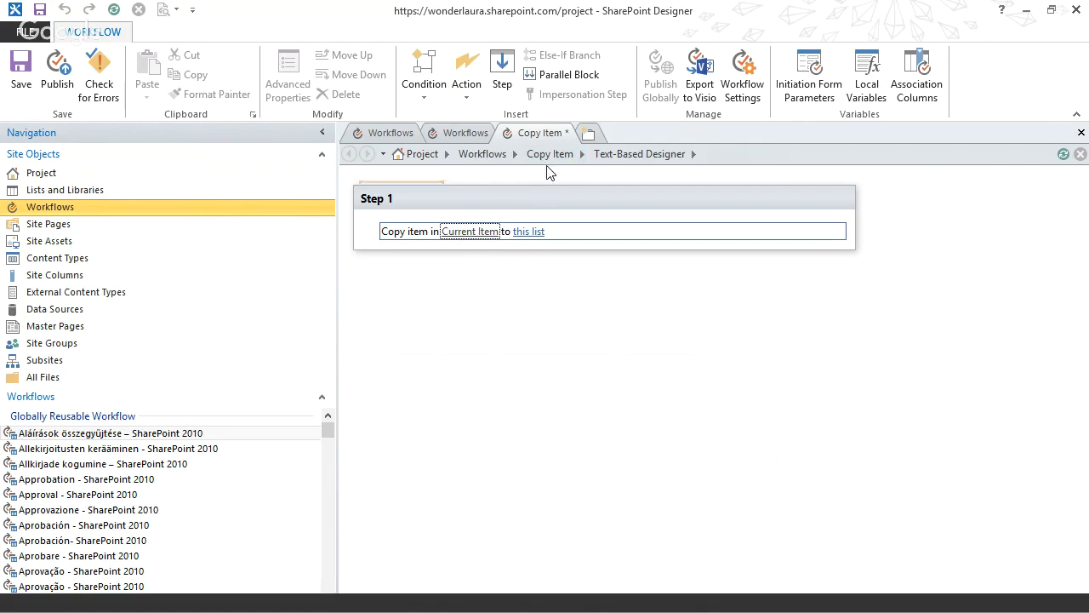
{"action": "left_click", "coordinate": [528, 232]}
{"action": "left_click", "coordinate": [553, 286]}
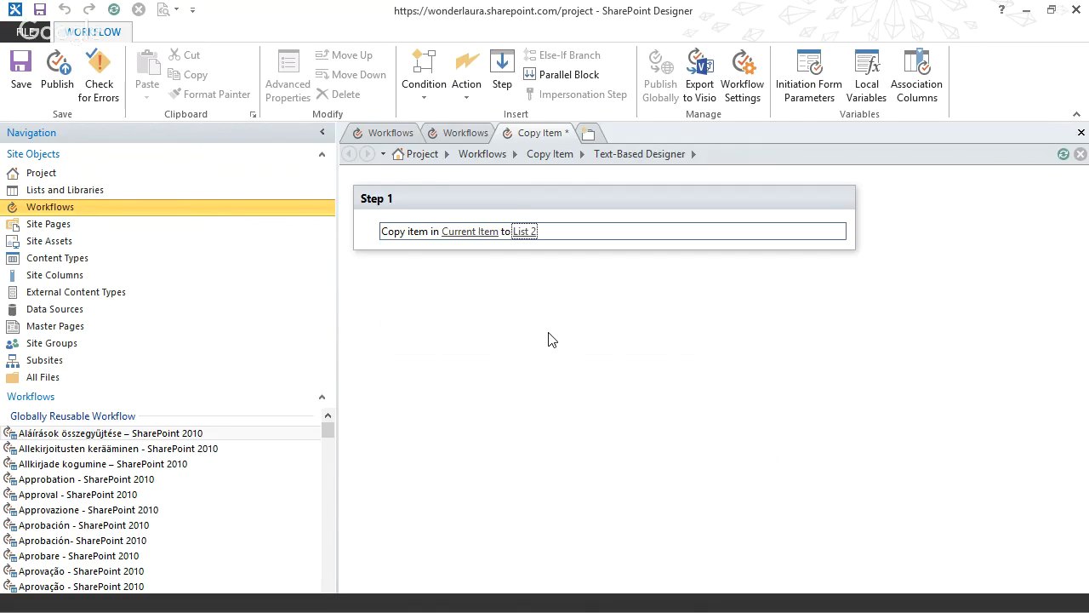
Add a Delete Item action below the copy action, set to delete the Current Item.
{"action": "left_click", "coordinate": [418, 283]}
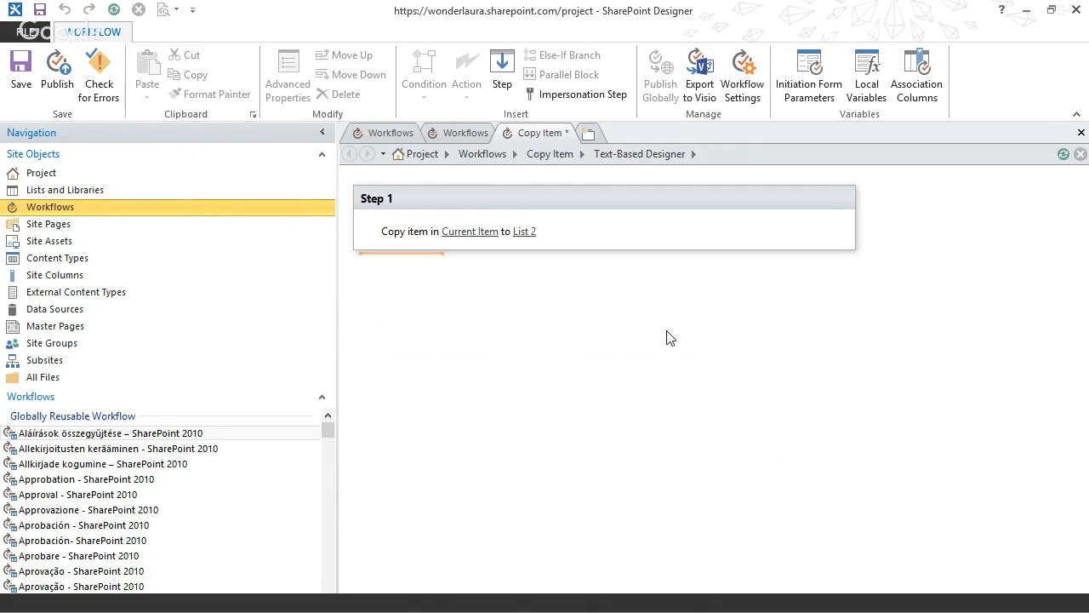
{"action": "left_click", "coordinate": [405, 247]}
{"action": "type", "text": "delt"}
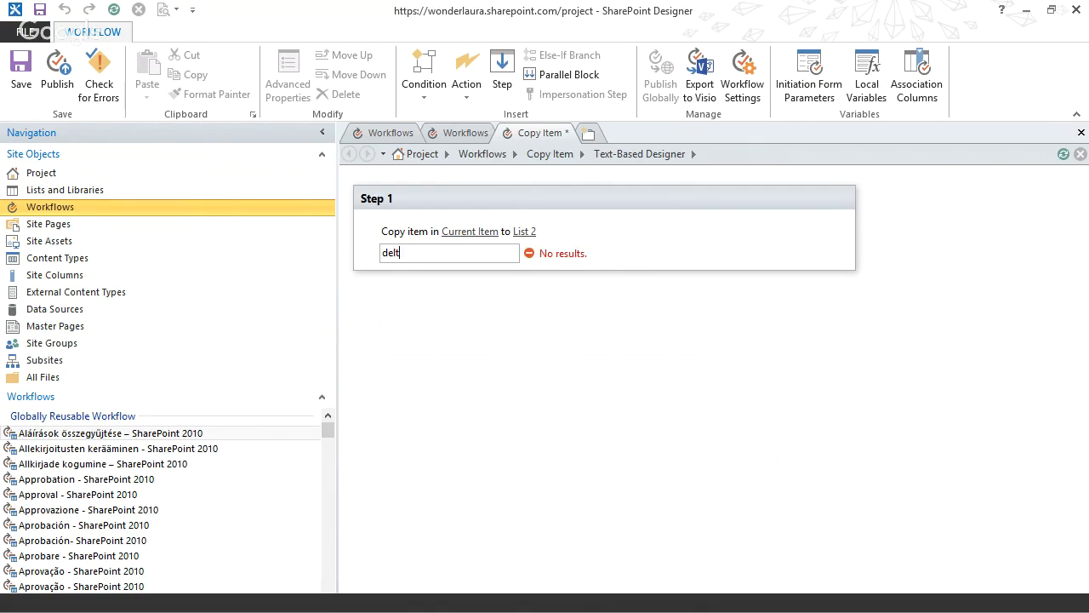
{"action": "key", "text": "BackSpace"}
{"action": "type", "text": "e"}
{"action": "key", "text": "Return"}
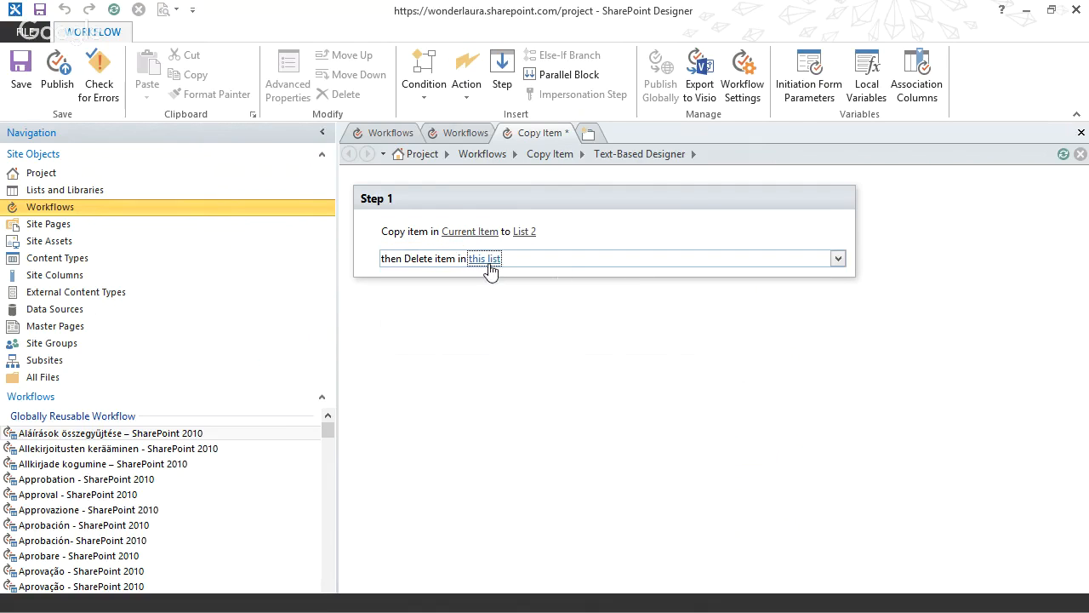
{"action": "left_click", "coordinate": [480, 259]}
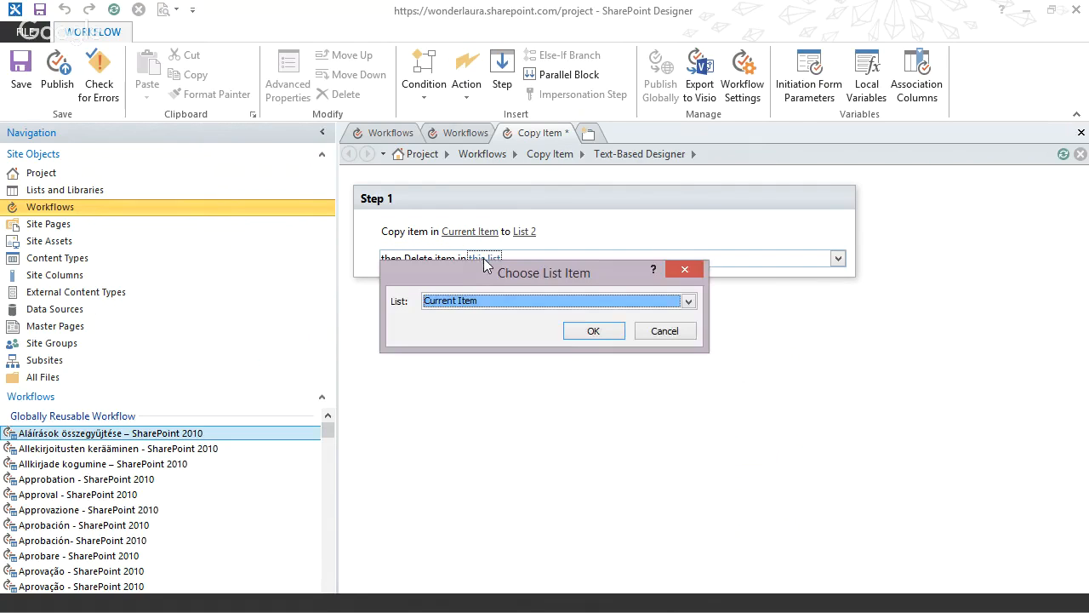
{"action": "left_click", "coordinate": [586, 331]}
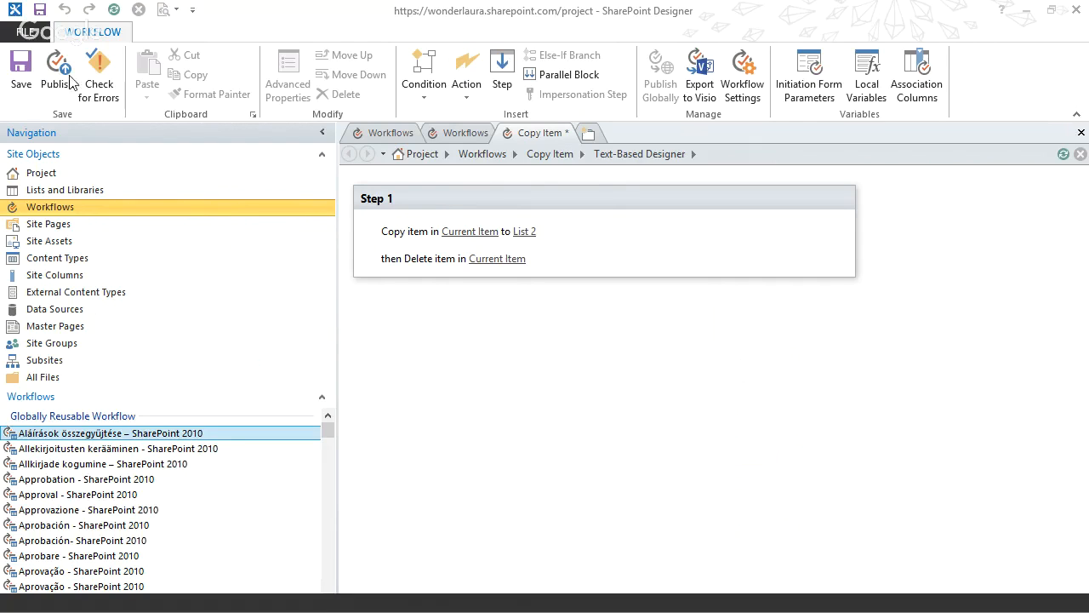
Publish the Copy Item workflow and switch back to List 1 in the browser.
{"action": "left_click", "coordinate": [546, 438]}
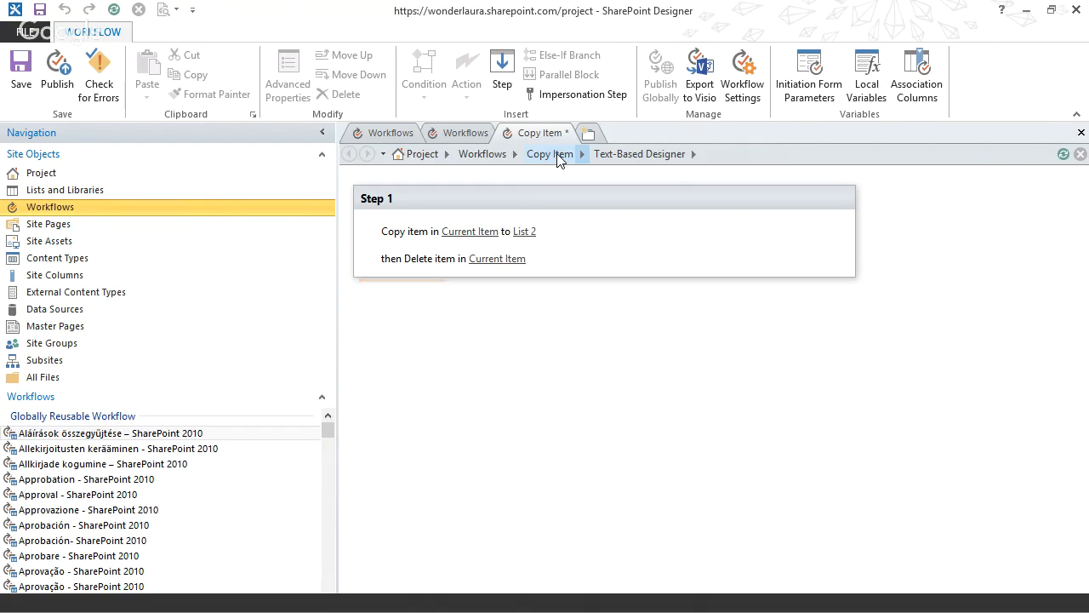
{"action": "left_click", "coordinate": [58, 74]}
{"action": "left_click", "coordinate": [1030, 8]}
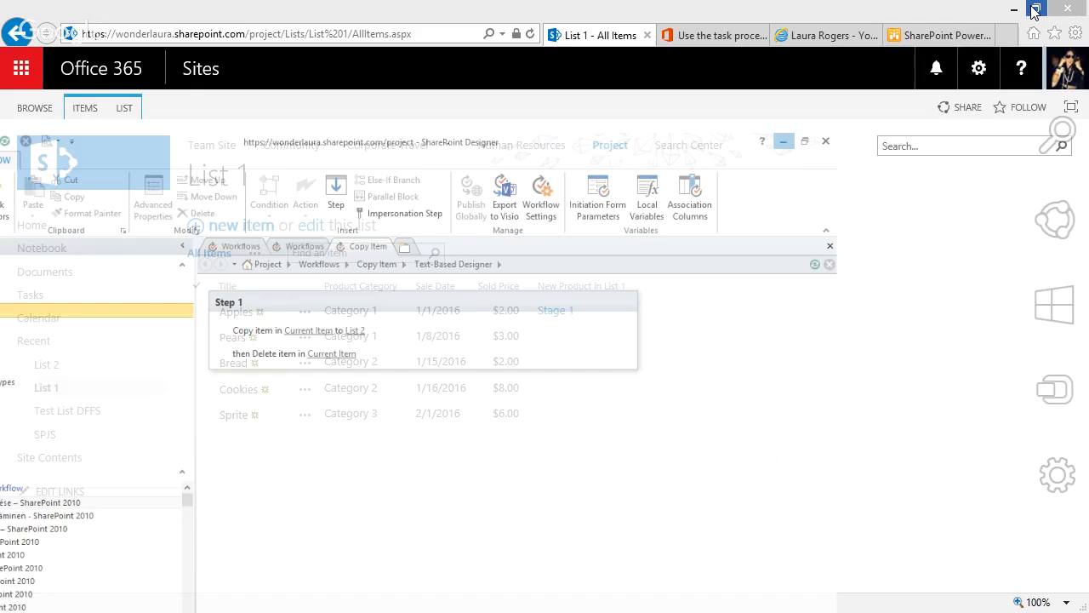
Look at List 1's settings page and return to the list's items.
{"action": "left_click", "coordinate": [128, 114]}
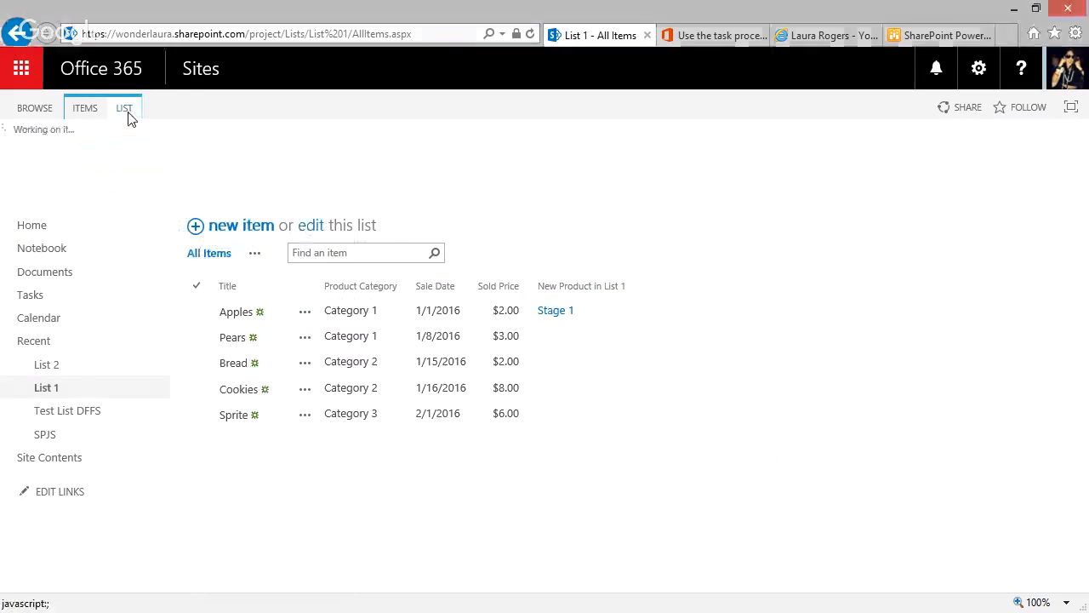
{"action": "left_click", "coordinate": [868, 153]}
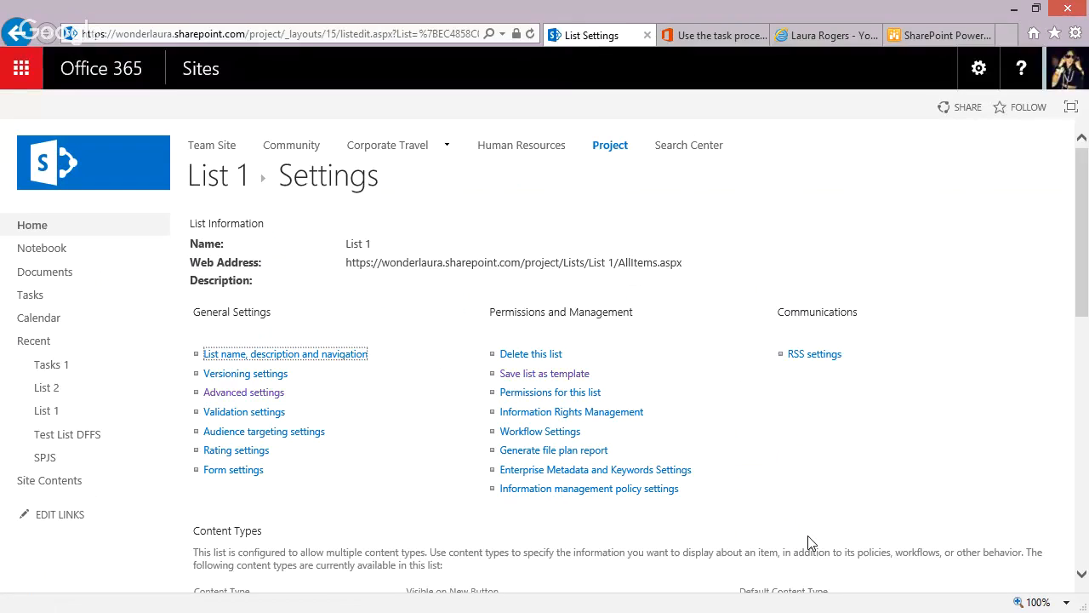
{"action": "left_click", "coordinate": [218, 180]}
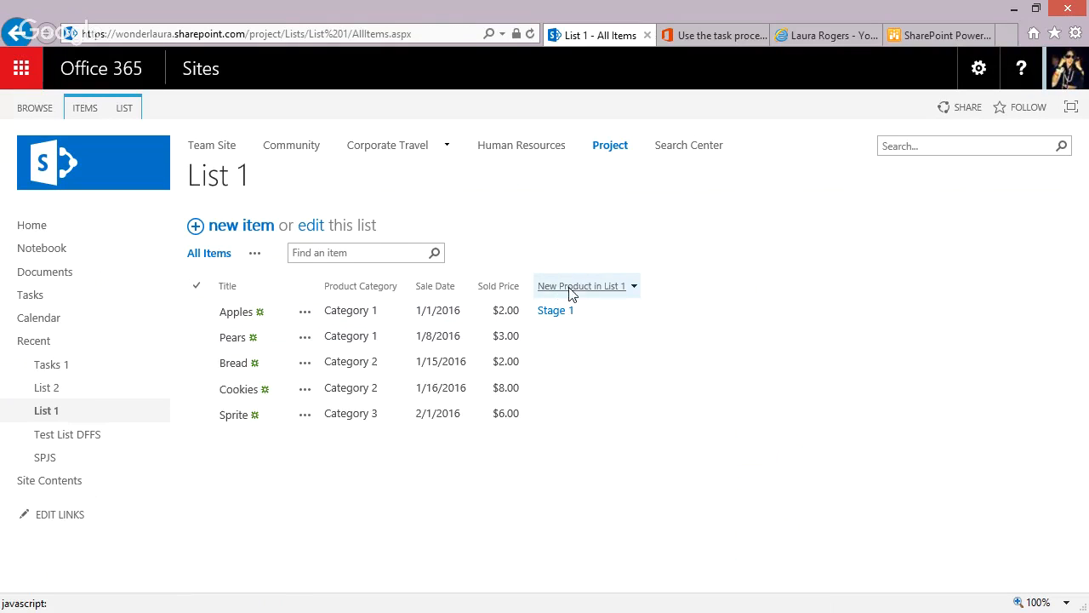
Select the Pears item in List 1 and open its workflows page.
{"action": "left_click", "coordinate": [536, 338]}
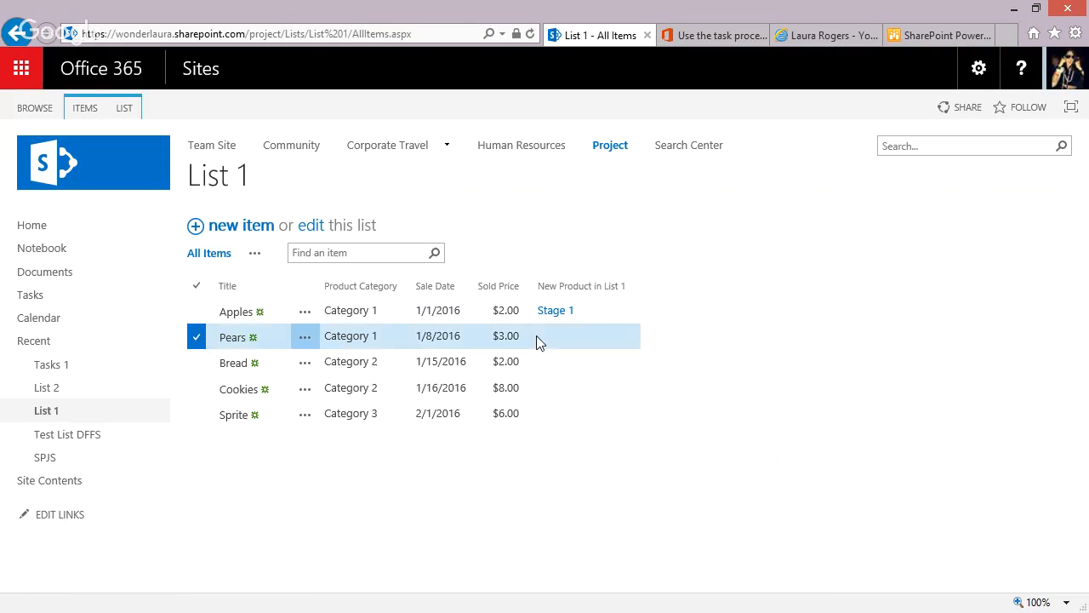
{"action": "left_click", "coordinate": [85, 108]}
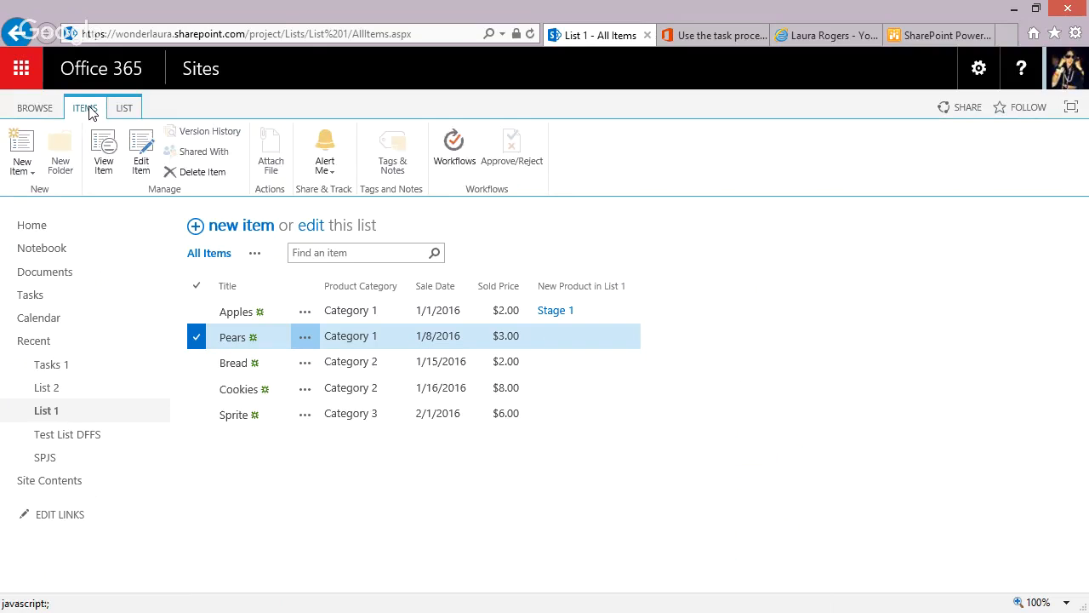
{"action": "left_click", "coordinate": [443, 151]}
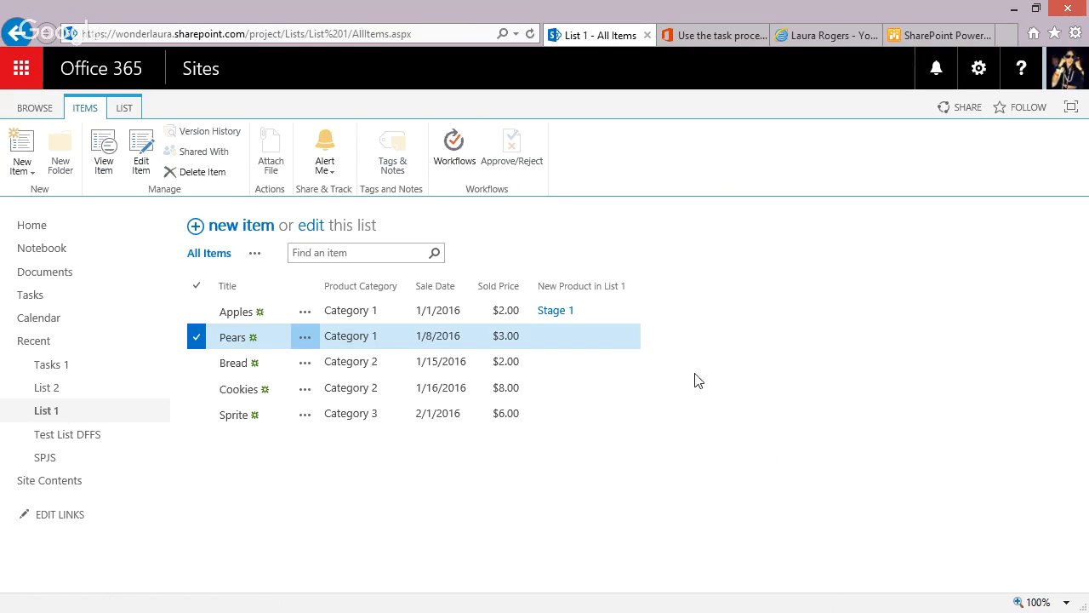
{"action": "left_click", "coordinate": [467, 154]}
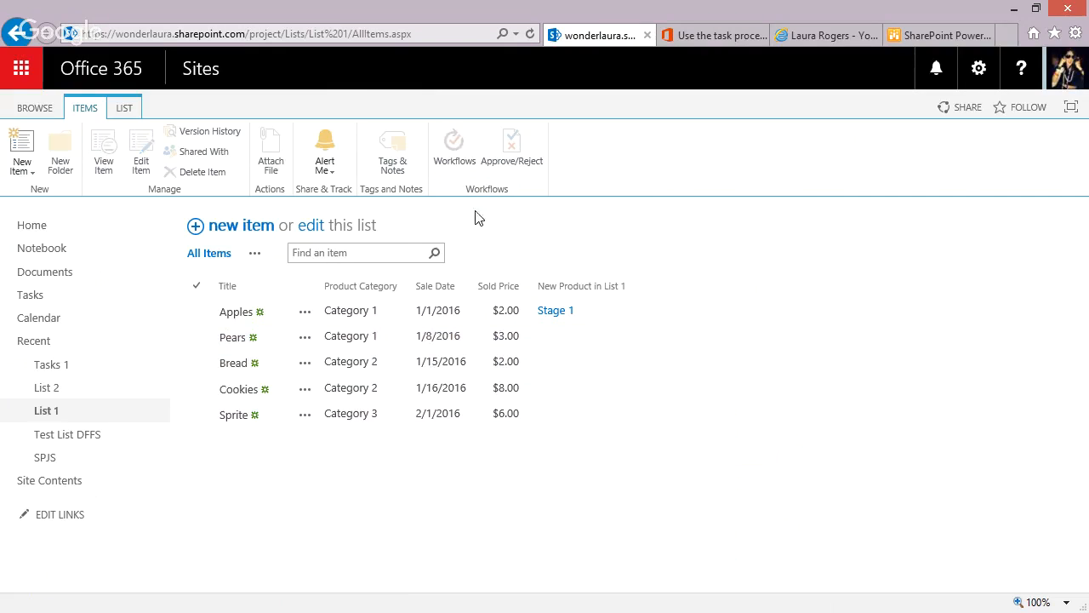
Open the workflows of the Pears item in List 1 and start the Copy Item workflow on it.
{"action": "left_click", "coordinate": [560, 339]}
{"action": "left_click", "coordinate": [453, 143]}
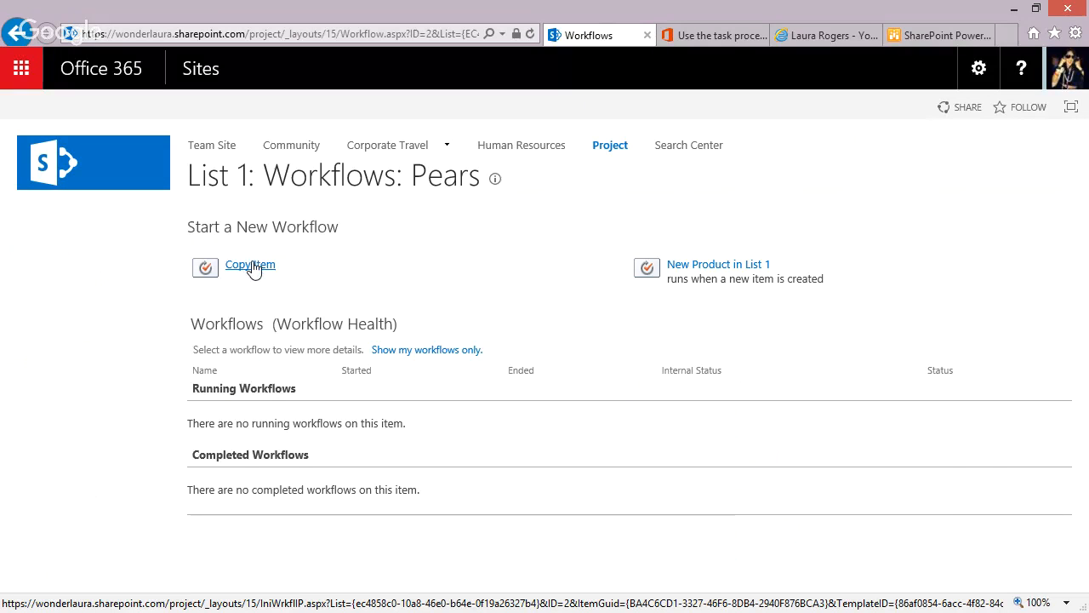
{"action": "left_click", "coordinate": [252, 267]}
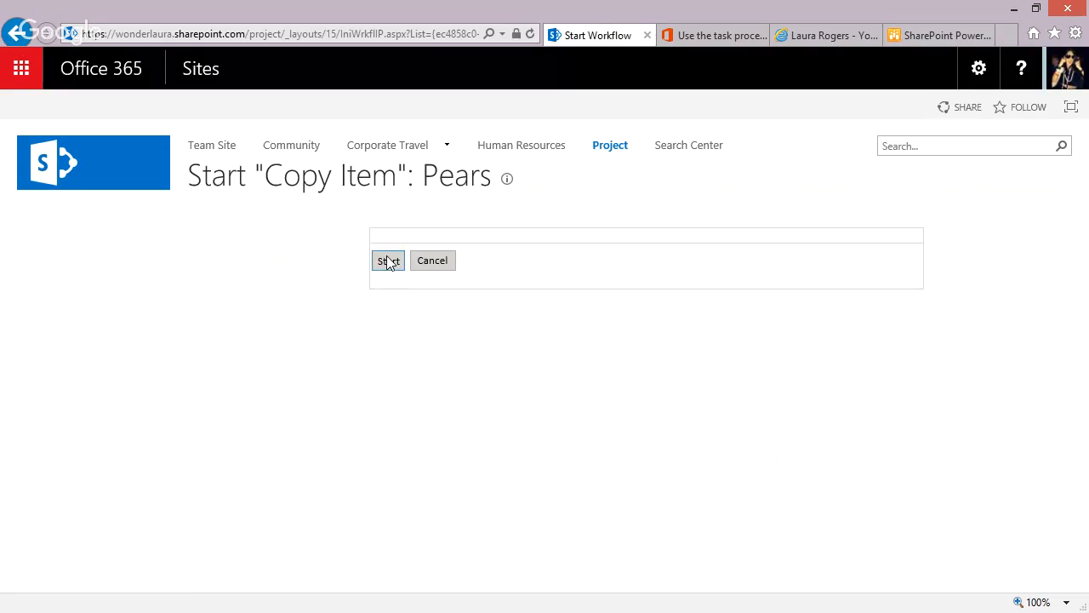
{"action": "left_click", "coordinate": [388, 261]}
{"action": "left_click", "coordinate": [387, 260]}
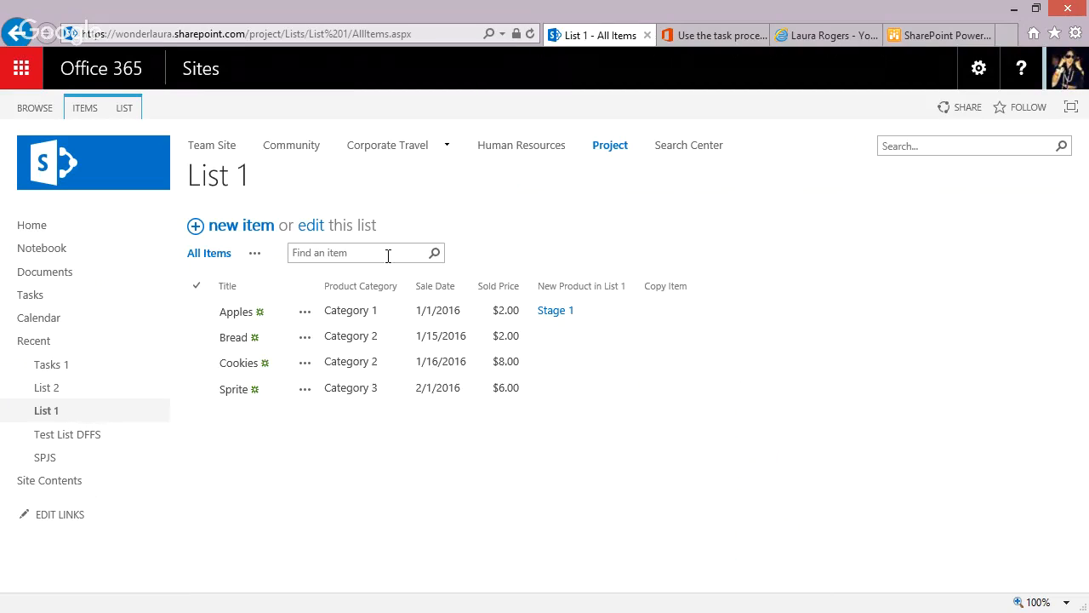
Compare the items in List 1 and List 2 to check the result of the Copy Item workflow.
{"action": "left_click", "coordinate": [48, 411]}
{"action": "left_click", "coordinate": [48, 416]}
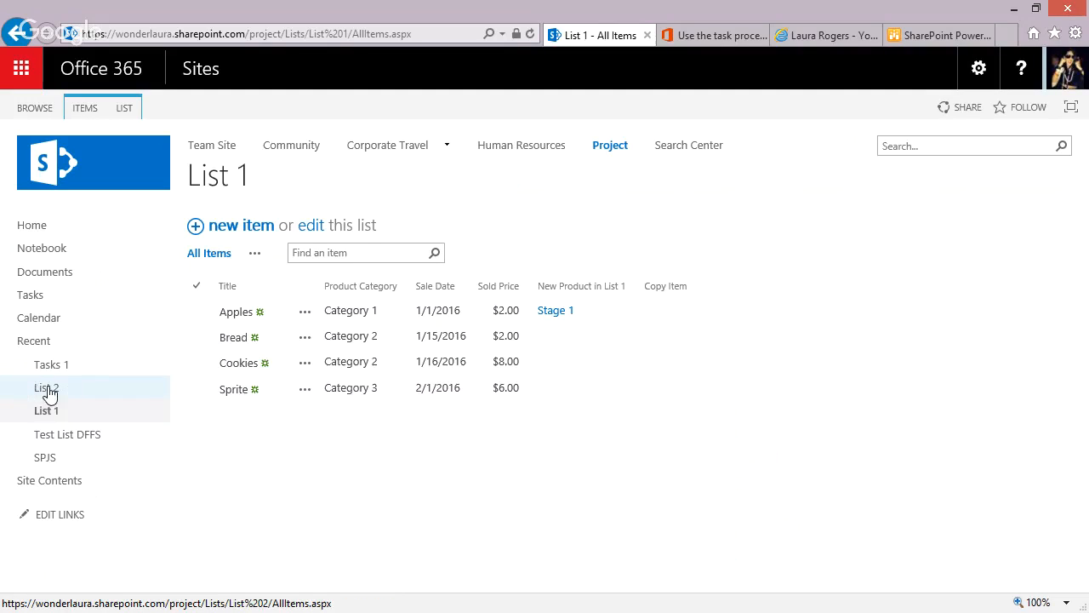
{"action": "left_click", "coordinate": [47, 388]}
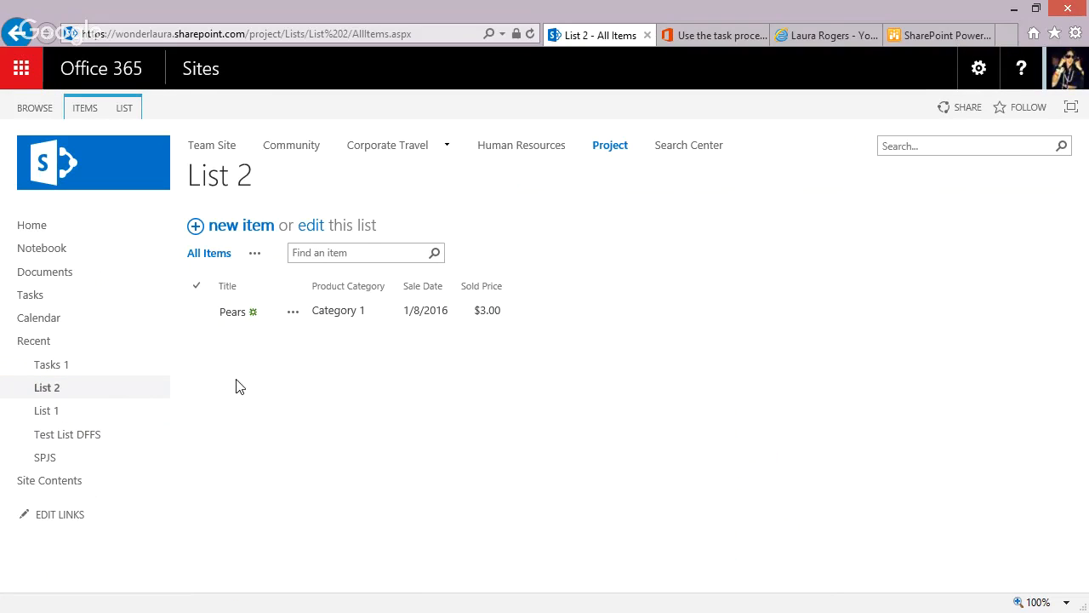
{"action": "left_click", "coordinate": [59, 413]}
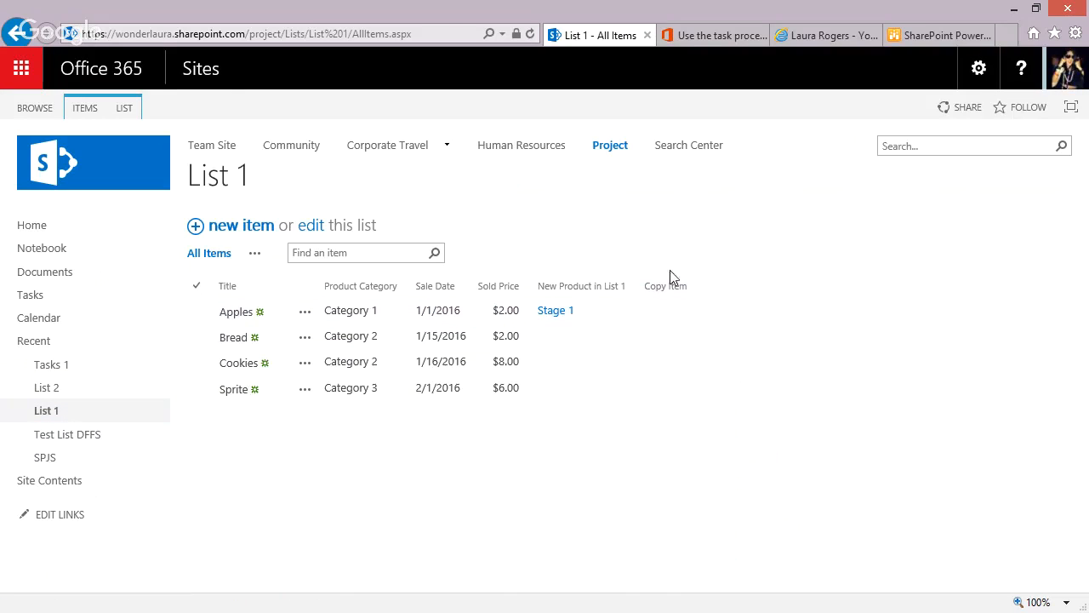
{"action": "left_click", "coordinate": [66, 392]}
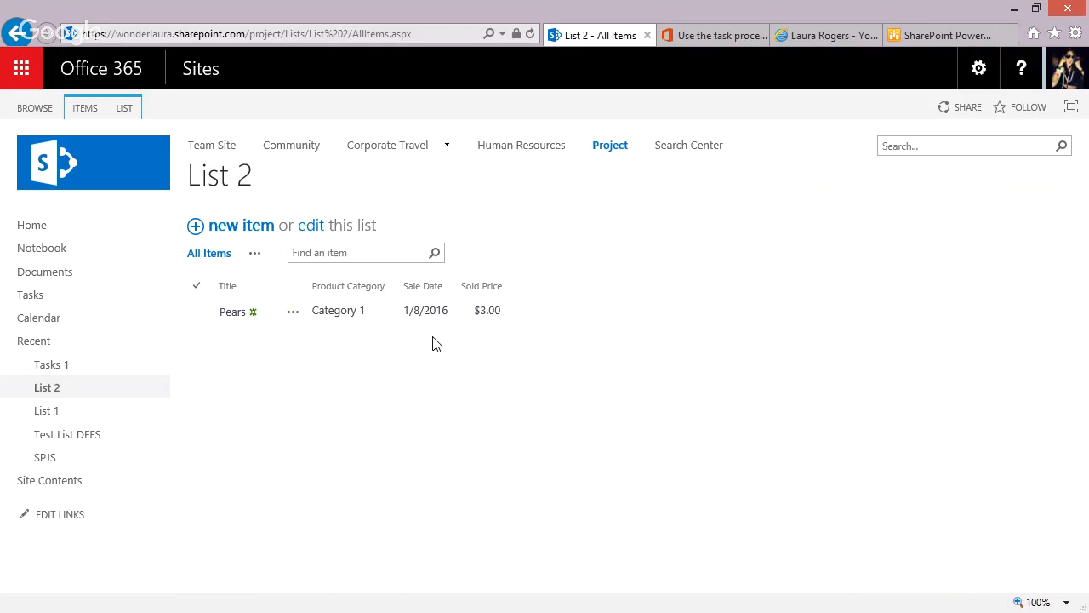
{"action": "left_click", "coordinate": [48, 413]}
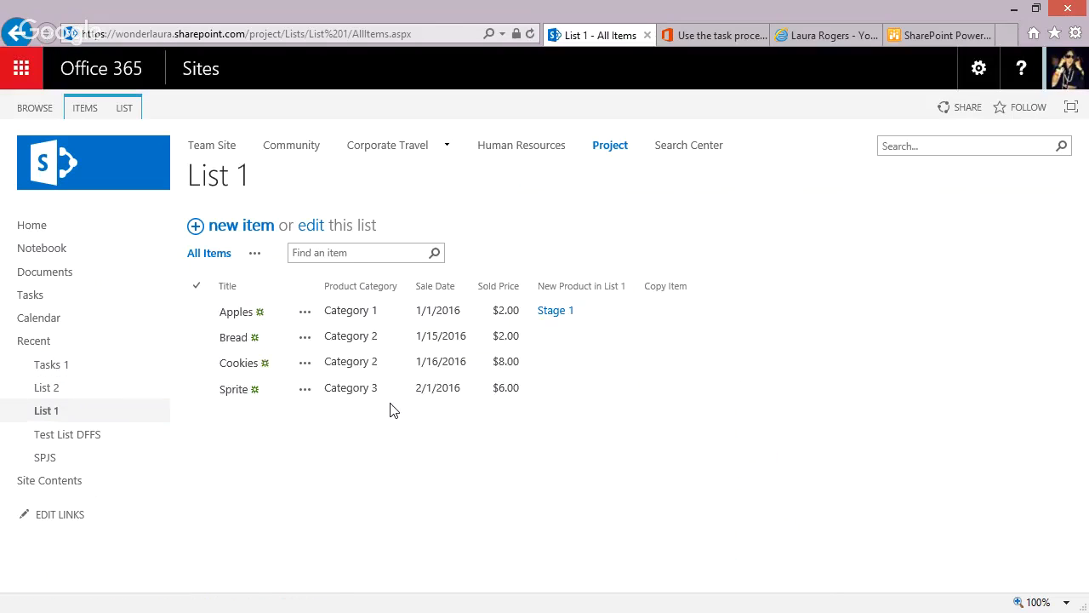
From List 1's settings, open the information management policy of the Test CT content type.
{"action": "left_click", "coordinate": [129, 108]}
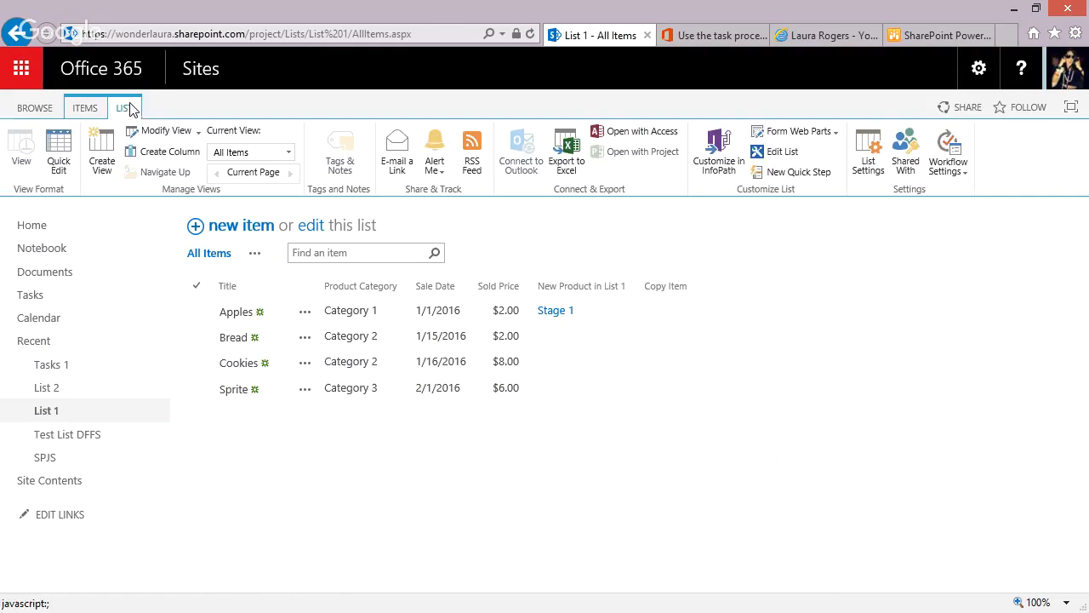
{"action": "left_click", "coordinate": [871, 161]}
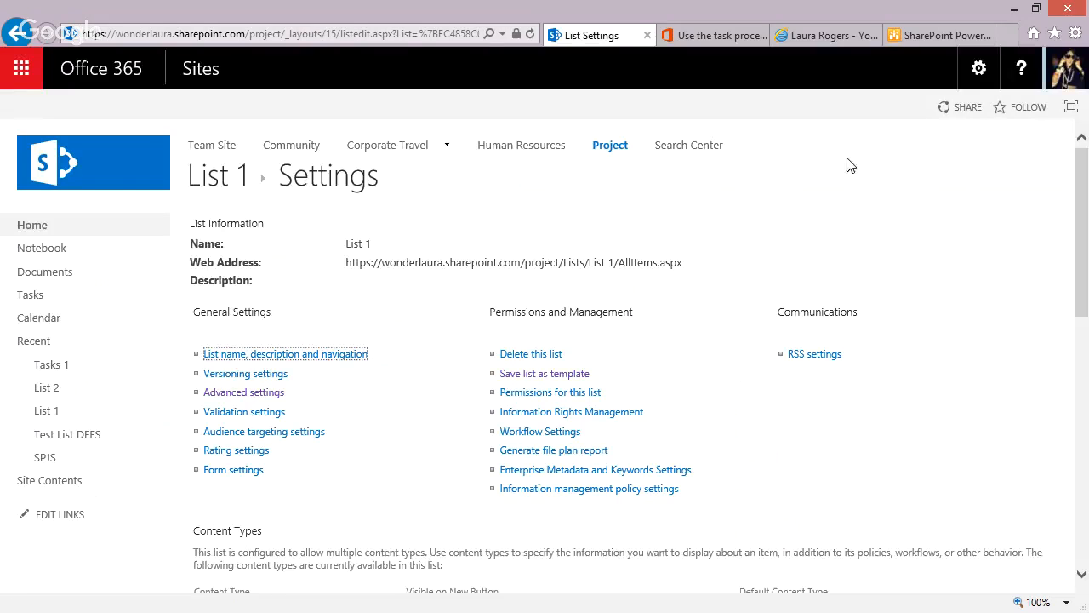
{"action": "left_click", "coordinate": [554, 492]}
{"action": "left_click", "coordinate": [554, 492]}
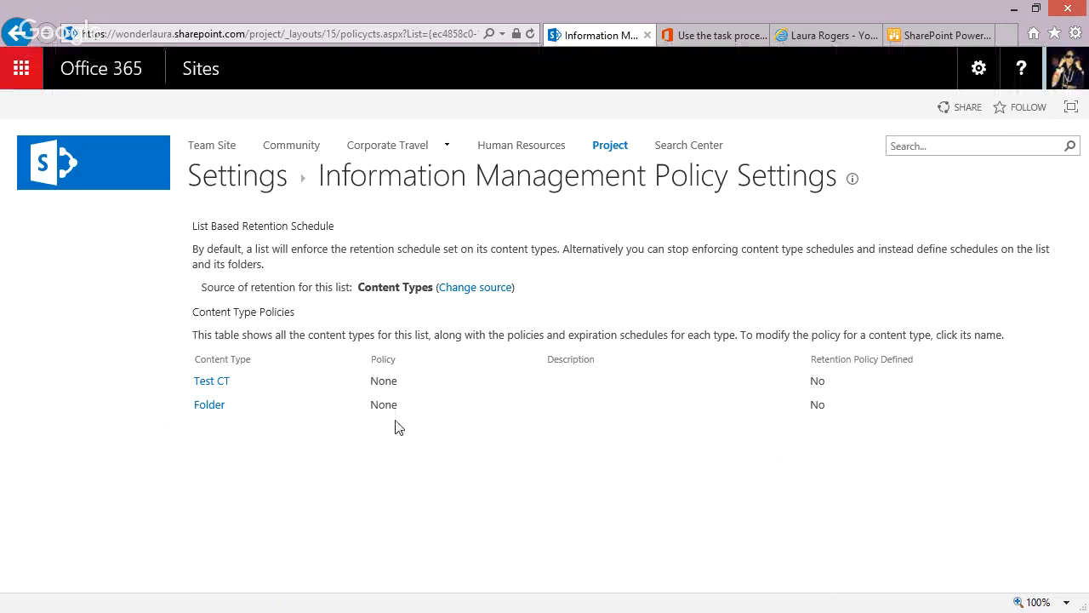
{"action": "left_click", "coordinate": [214, 385]}
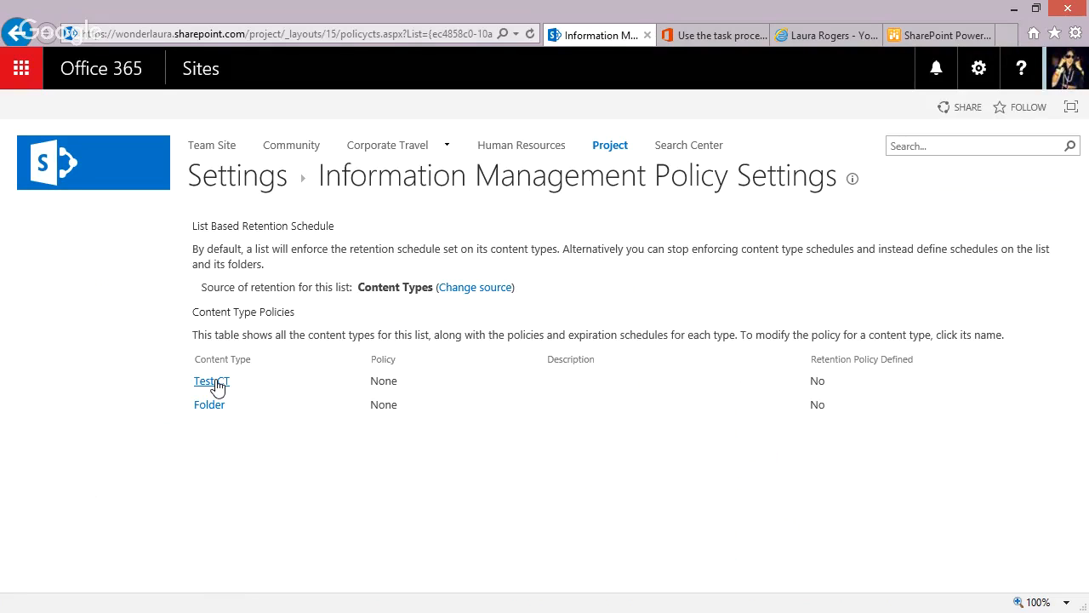
{"action": "left_click", "coordinate": [214, 383]}
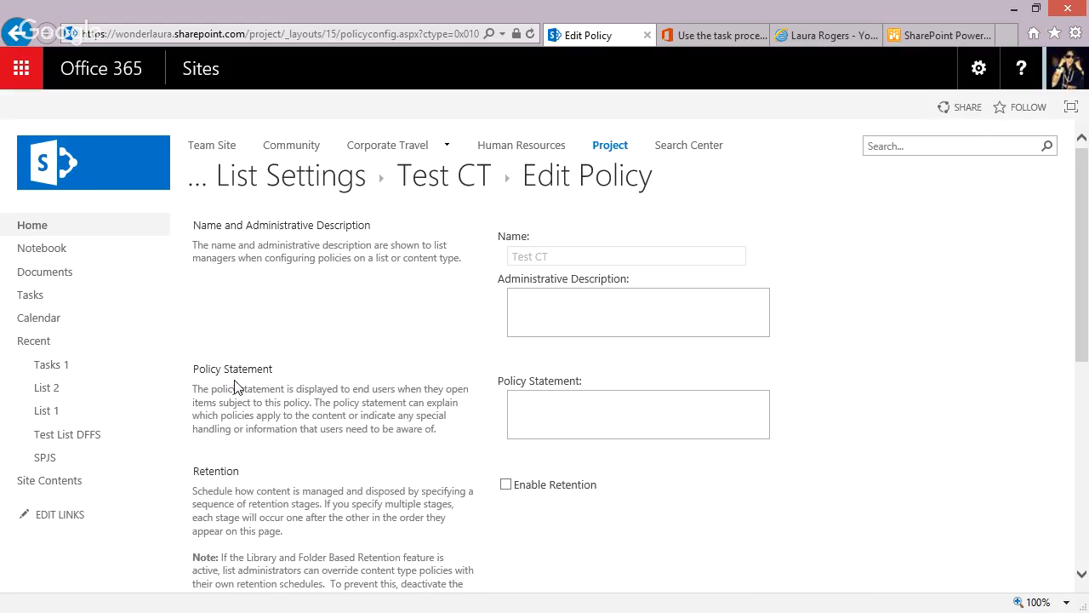
Enable retention in the Test CT policy and open the properties for a new retention stage.
{"action": "left_click", "coordinate": [508, 485]}
{"action": "scroll", "coordinate": [1084, 322], "scroll_direction": "down", "scroll_amount": 3}
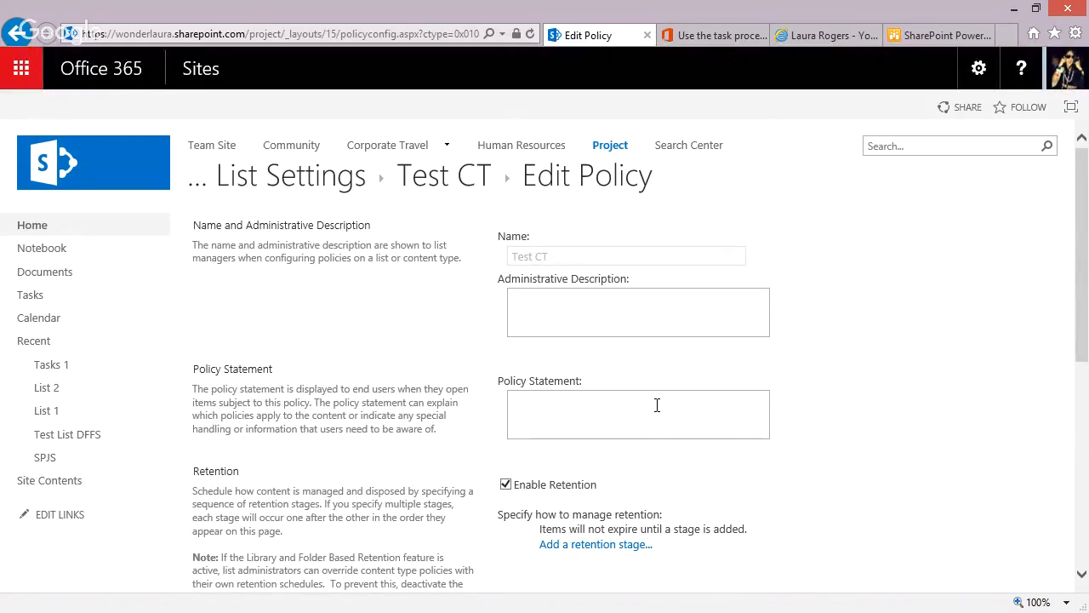
{"action": "scroll", "coordinate": [591, 298], "scroll_direction": "down", "scroll_amount": 3}
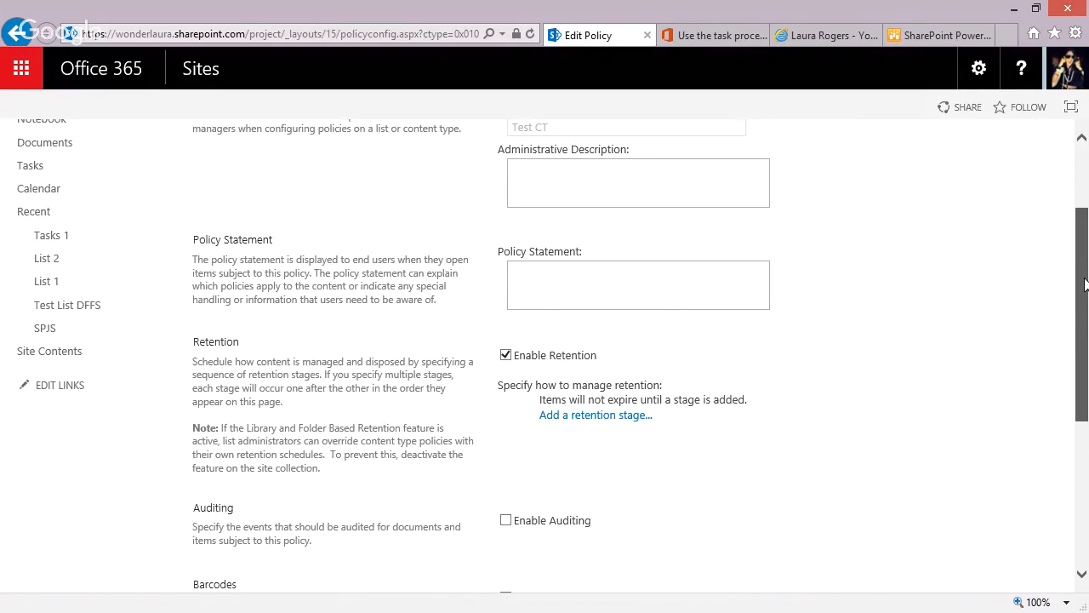
{"action": "left_click", "coordinate": [590, 286]}
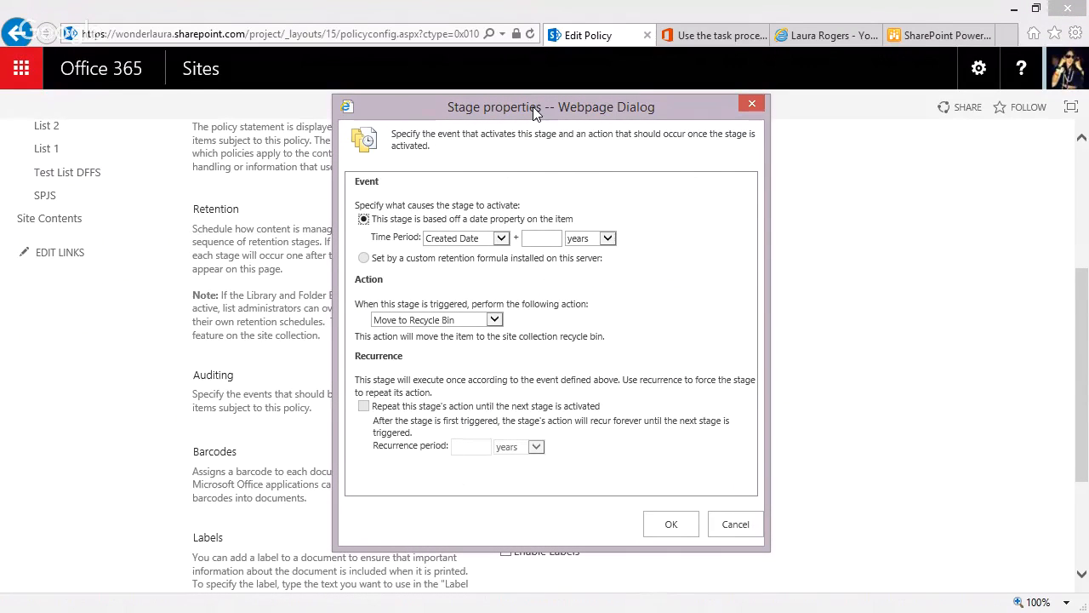
Set the retention stage to activate at Created Date plus 1 months.
{"action": "left_click", "coordinate": [476, 242]}
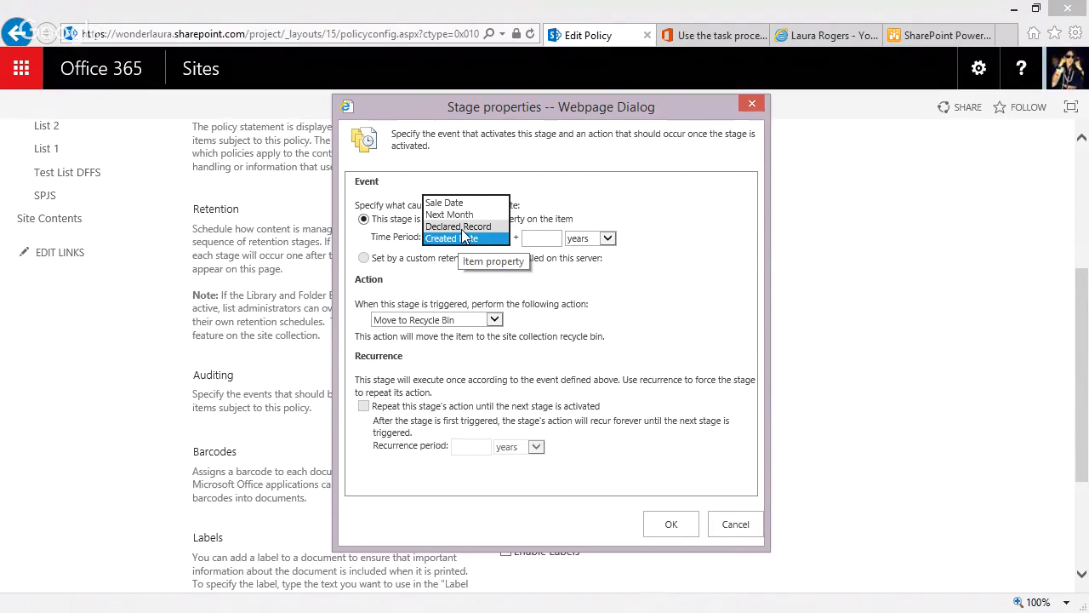
{"action": "left_click", "coordinate": [462, 239]}
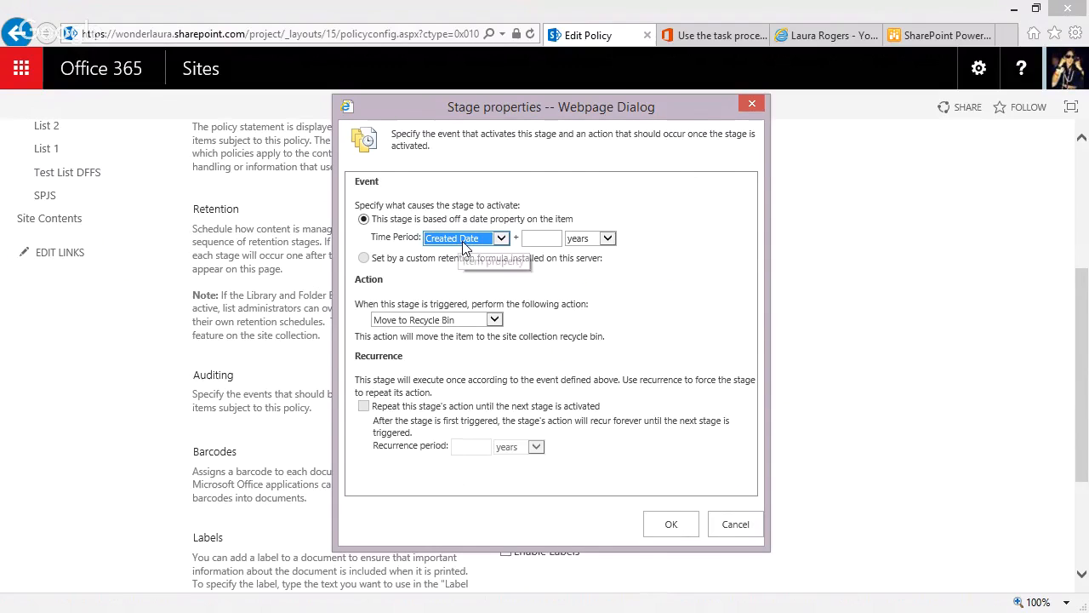
{"action": "left_click", "coordinate": [462, 240]}
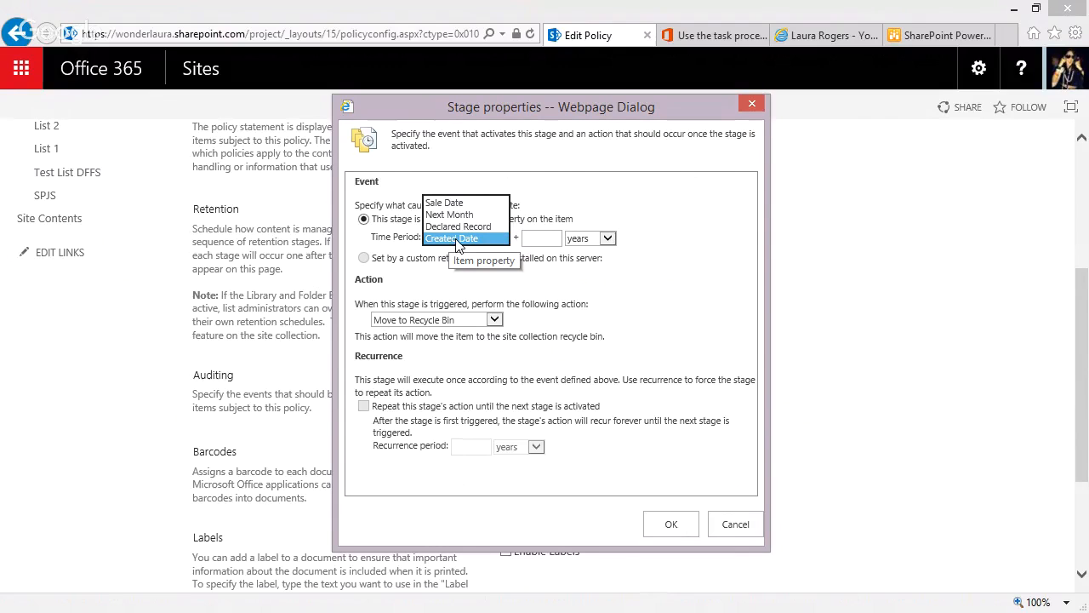
{"action": "left_click", "coordinate": [455, 240]}
{"action": "left_click", "coordinate": [534, 238]}
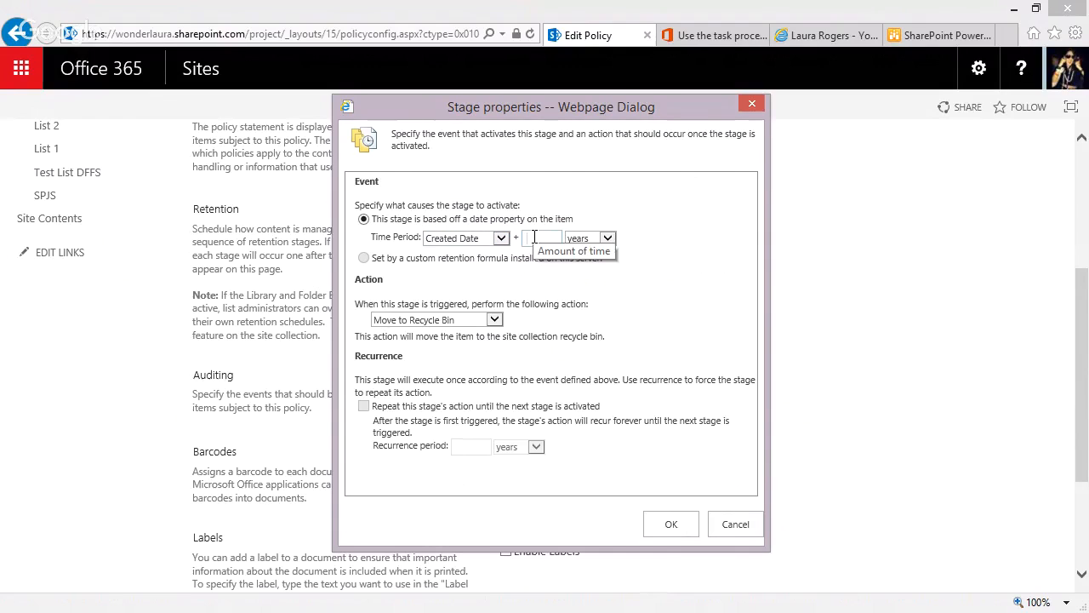
{"action": "type", "text": "1"}
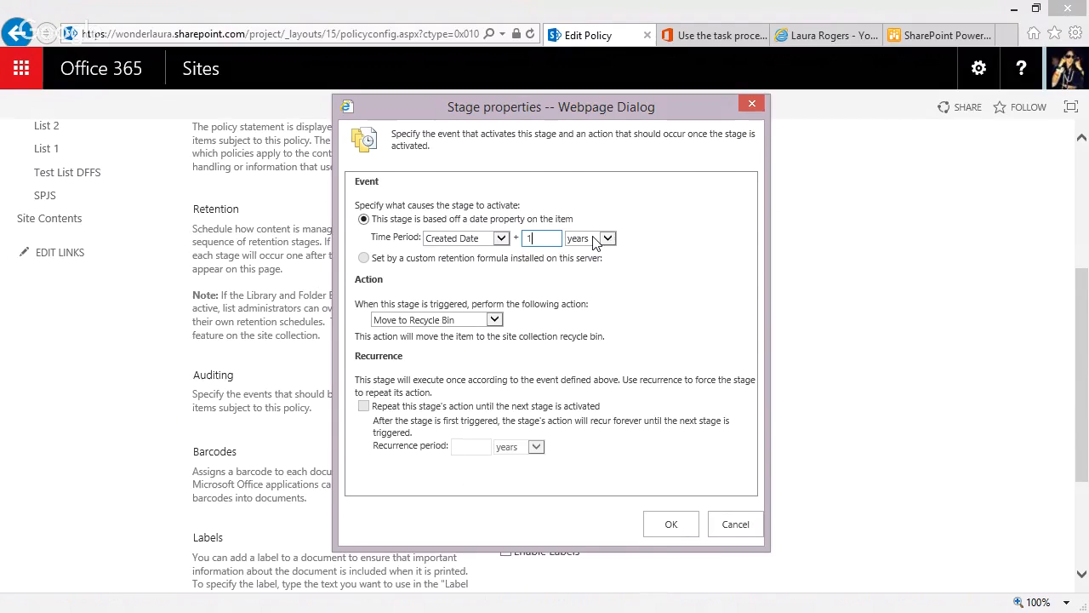
{"action": "left_click", "coordinate": [607, 238]}
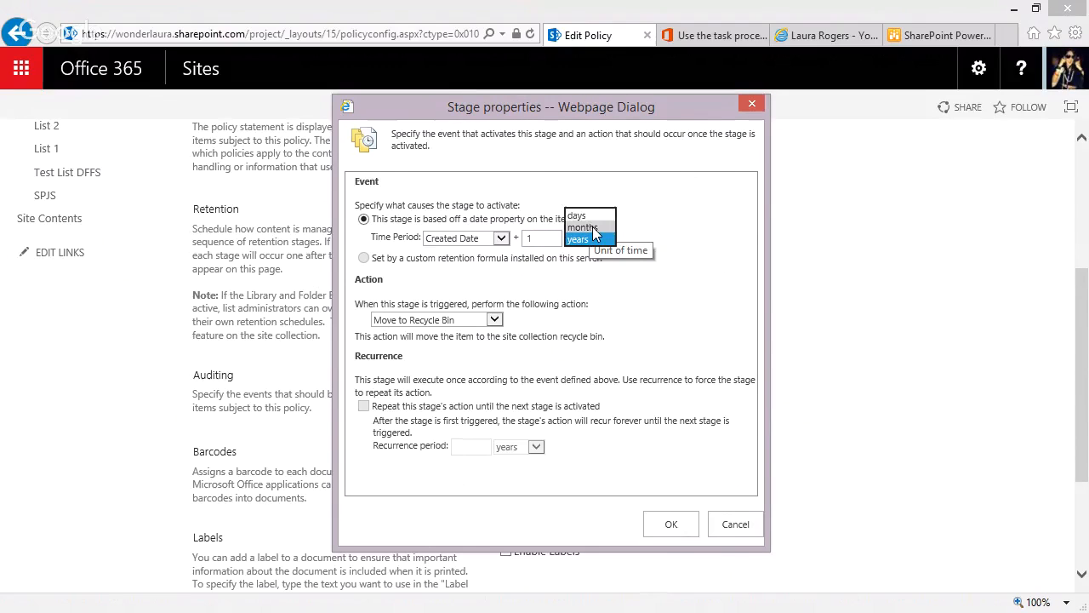
{"action": "left_click", "coordinate": [590, 228]}
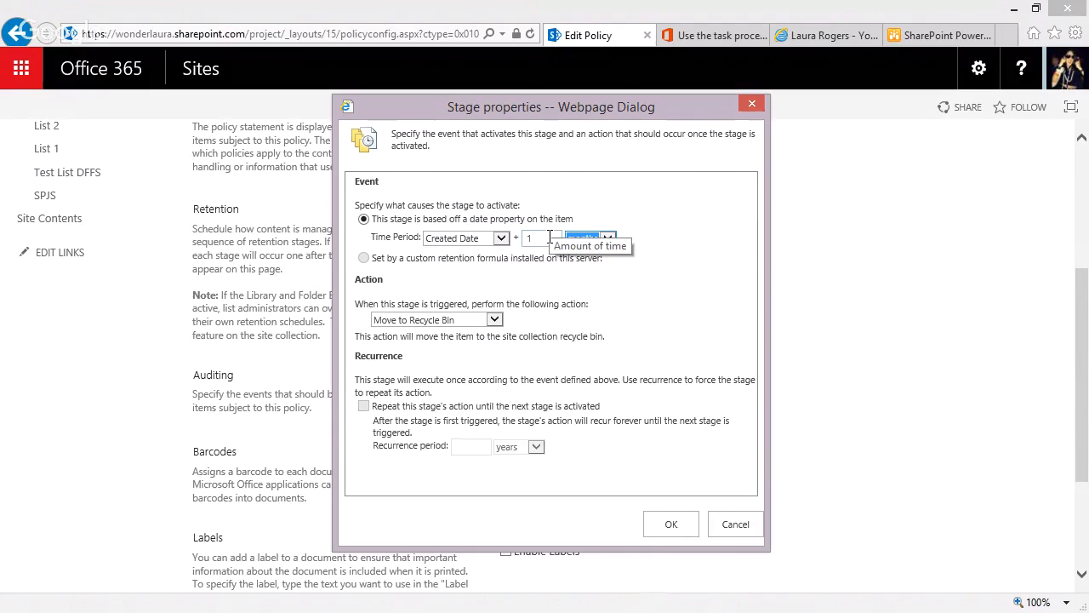
Set the stage's action to start the Copy Item workflow without recurrence and confirm the stage.
{"action": "left_click", "coordinate": [474, 325]}
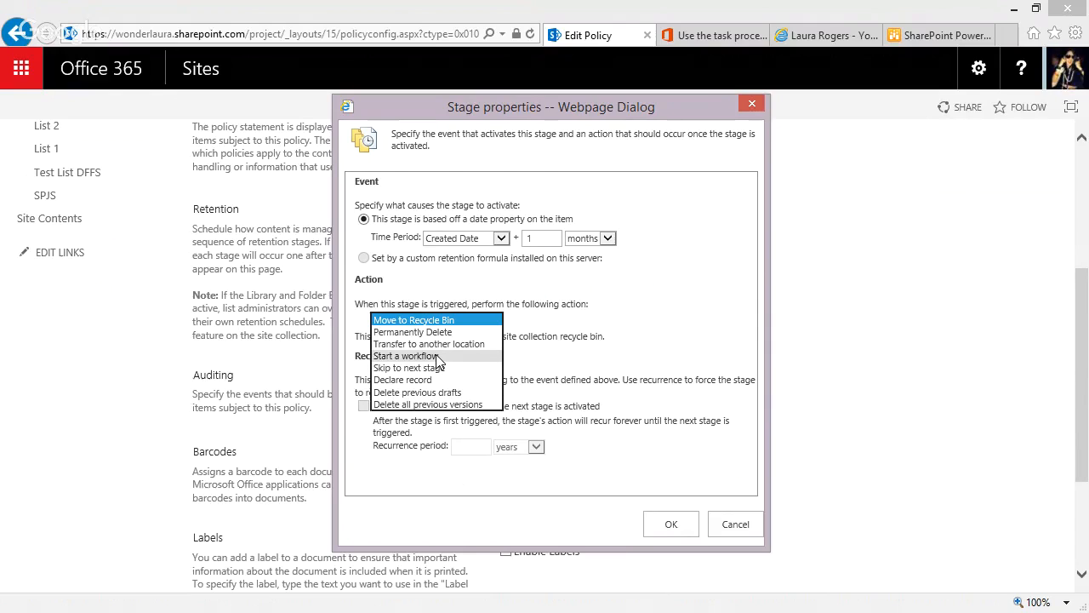
{"action": "left_click", "coordinate": [435, 356]}
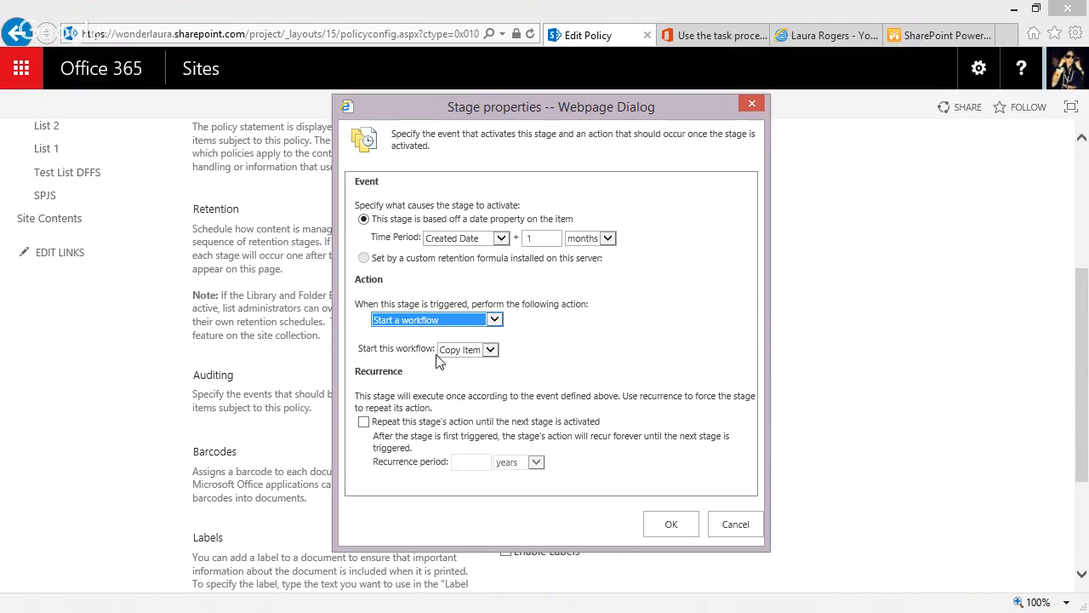
{"action": "left_click", "coordinate": [489, 351]}
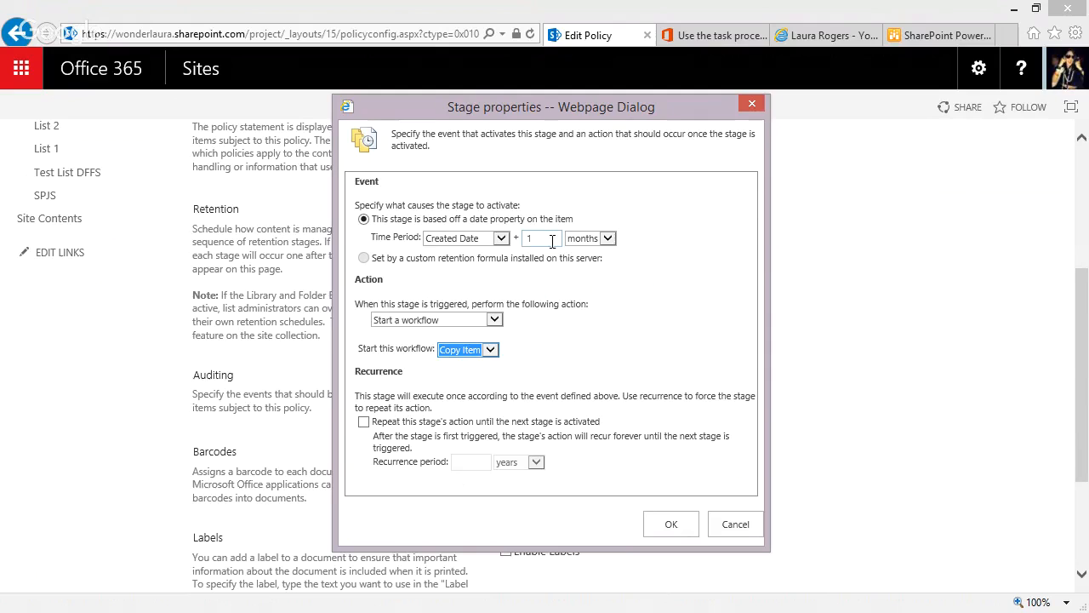
{"action": "left_click", "coordinate": [669, 525]}
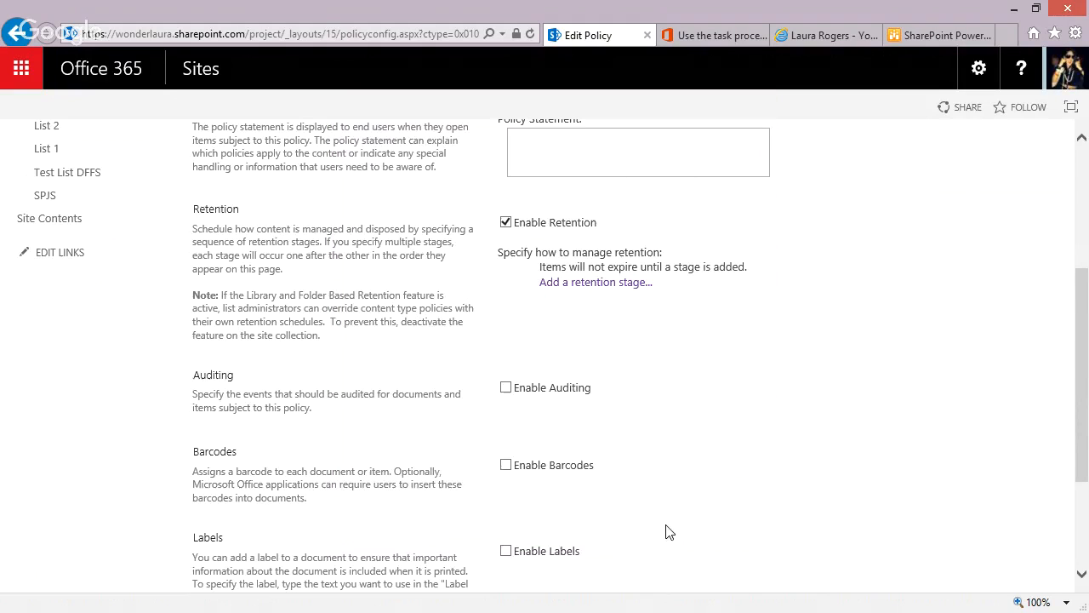
{"action": "scroll", "coordinate": [670, 532], "scroll_direction": "down", "scroll_amount": 3}
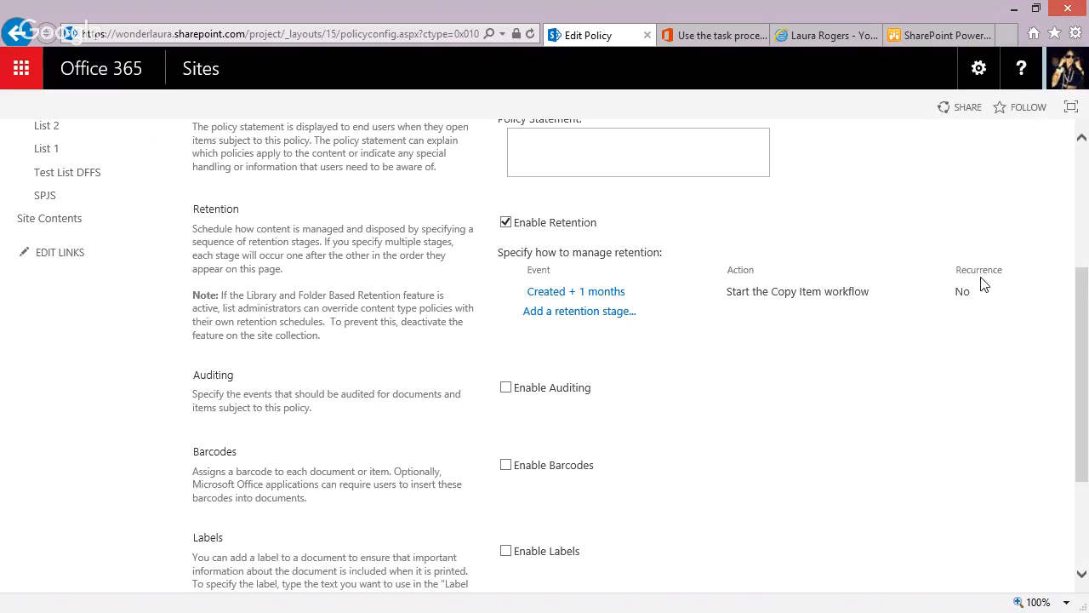
{"action": "left_click_drag", "start_coordinate": [1080, 296], "coordinate": [1077, 215]}
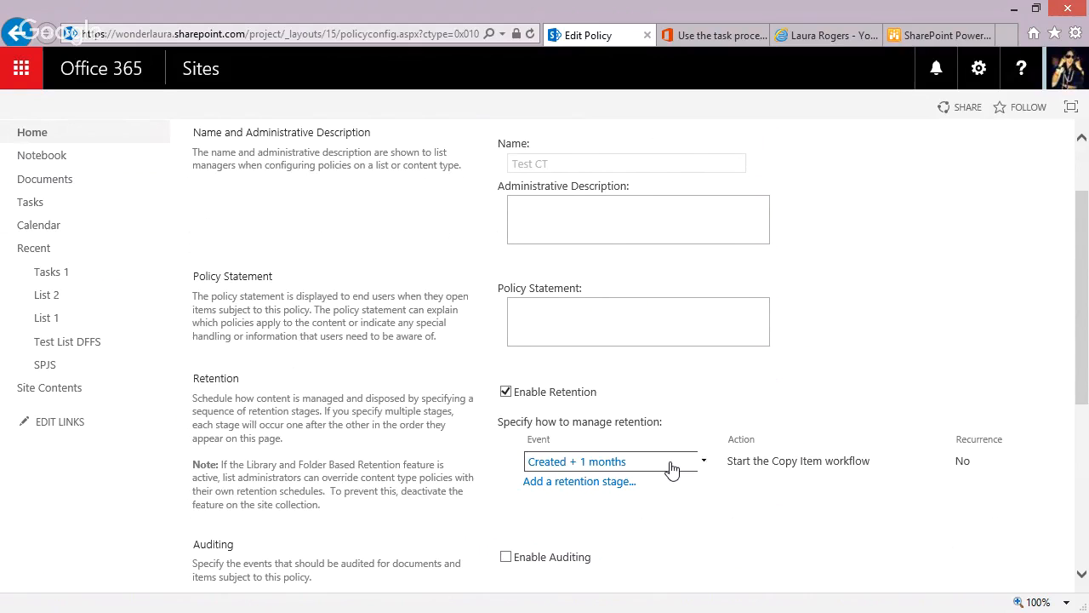
Reread Question 1 in the SharePoint Power Hour workflow Q&A blog post and return to the policy page.
{"action": "left_click", "coordinate": [933, 35]}
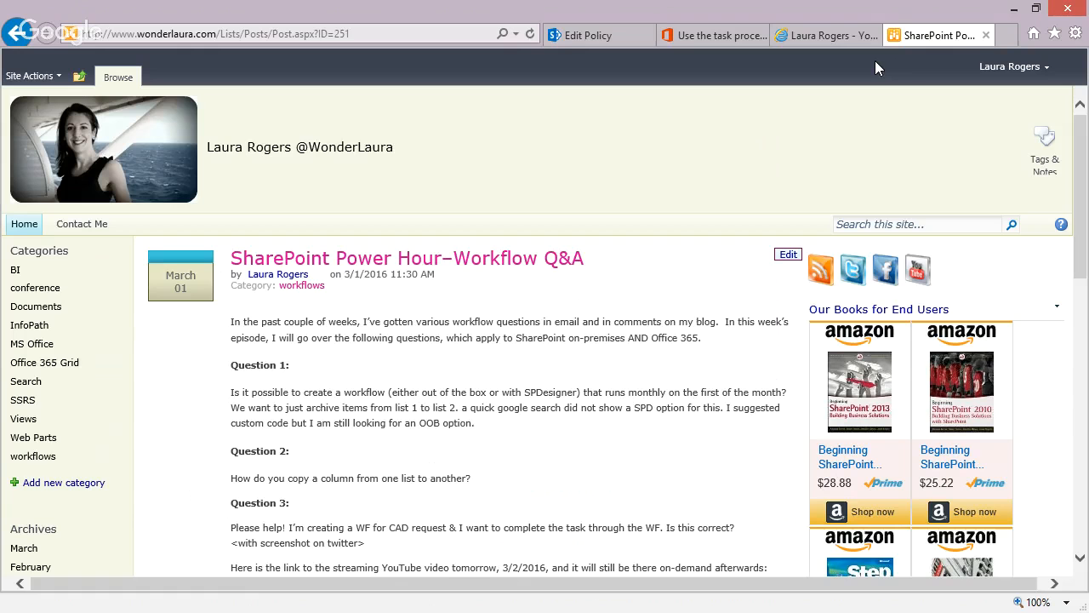
{"action": "left_click_drag", "start_coordinate": [230, 394], "coordinate": [530, 431]}
{"action": "left_click", "coordinate": [521, 435]}
{"action": "left_click", "coordinate": [577, 37]}
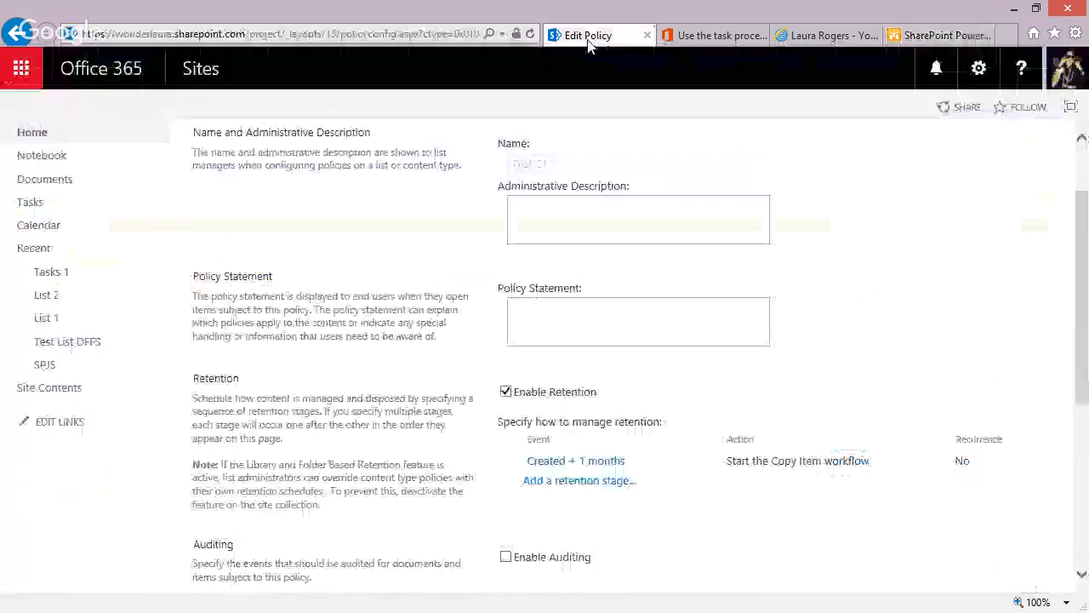
Reopen the Created + 1 months stage, examine the available date properties, and close it without changes.
{"action": "left_click", "coordinate": [642, 467]}
{"action": "left_click", "coordinate": [639, 491]}
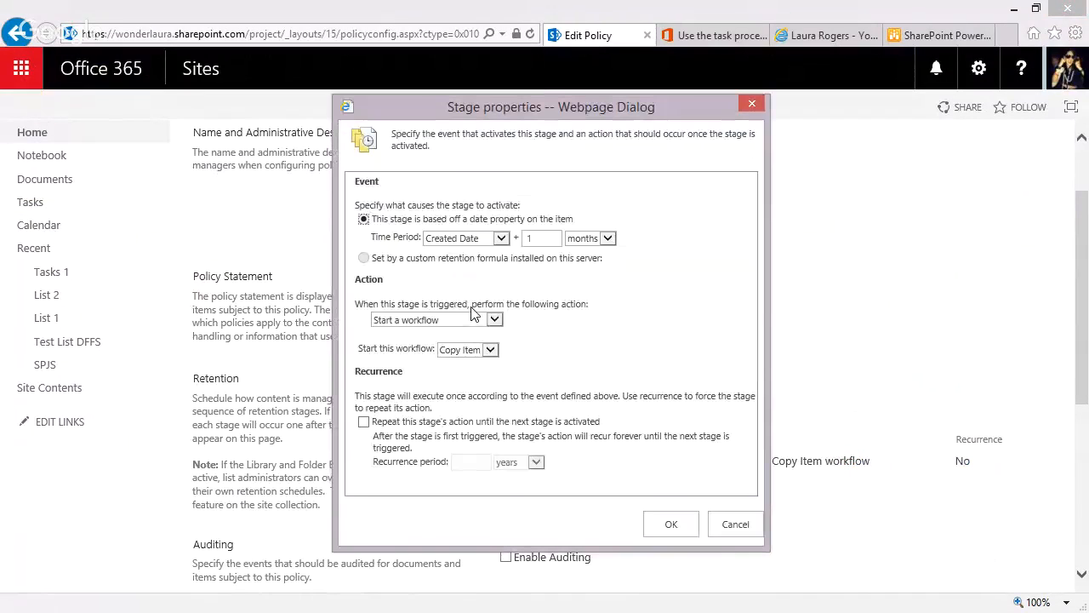
{"action": "left_click", "coordinate": [482, 240]}
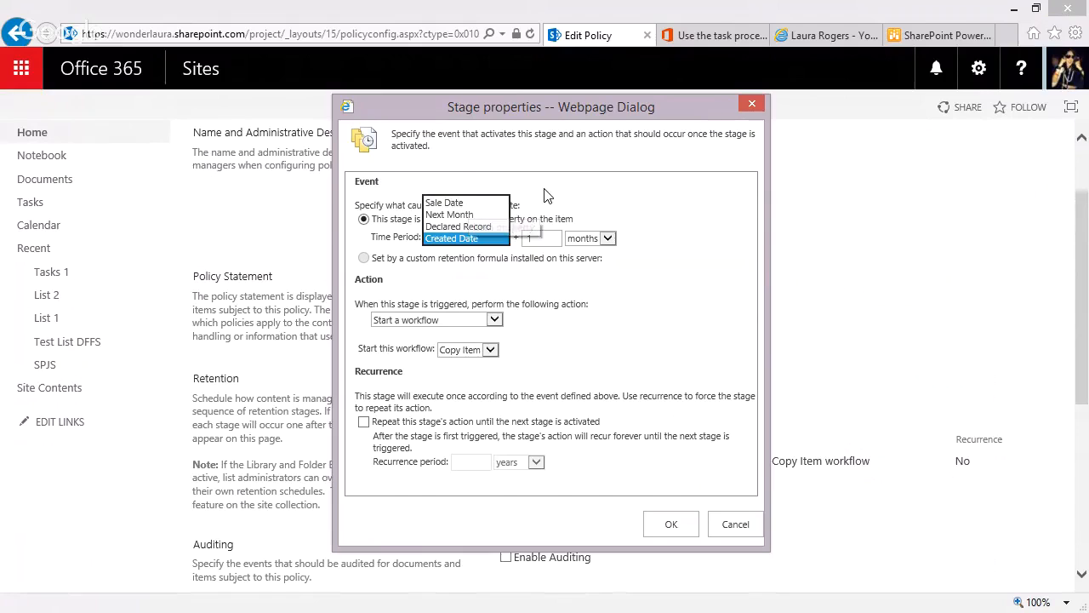
{"action": "left_click", "coordinate": [473, 241]}
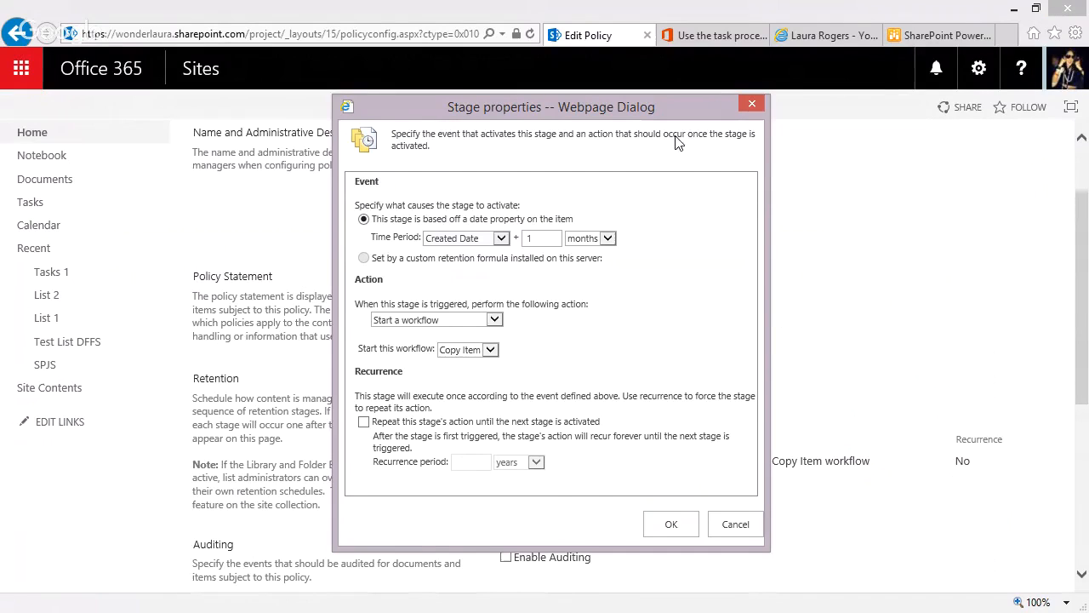
{"action": "left_click", "coordinate": [750, 102]}
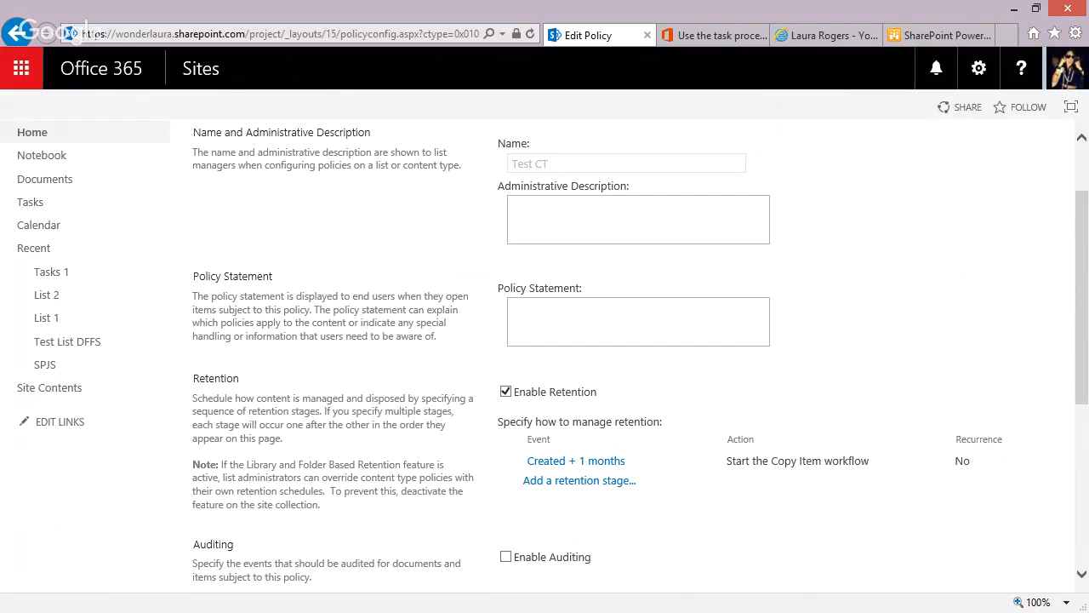
Return from the policy page to List 1 and show its list management commands.
{"action": "left_click", "coordinate": [30, 606]}
{"action": "left_click", "coordinate": [56, 319]}
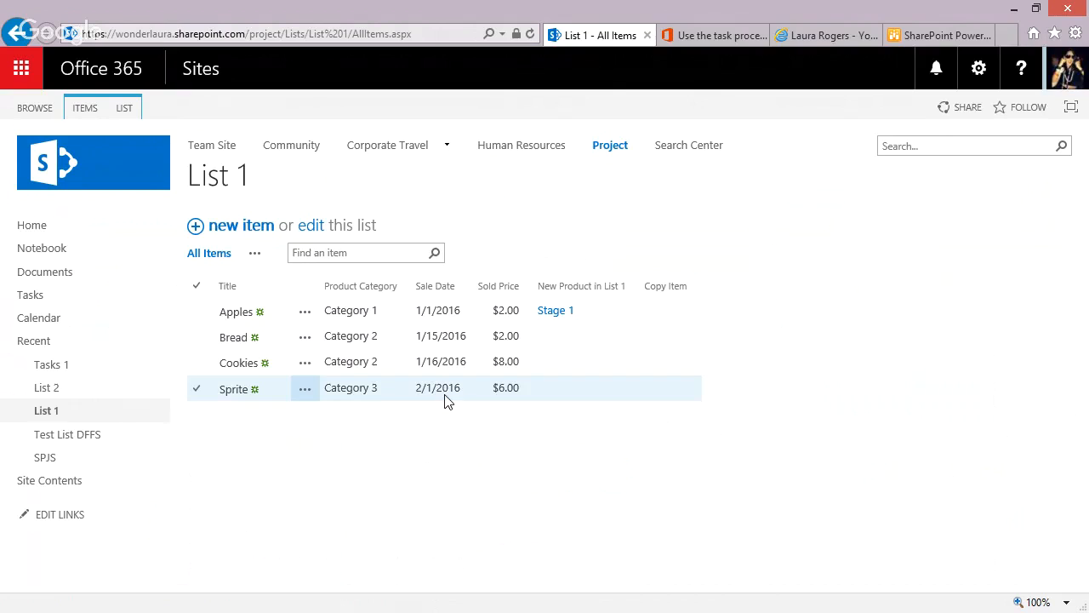
{"action": "left_click", "coordinate": [130, 110]}
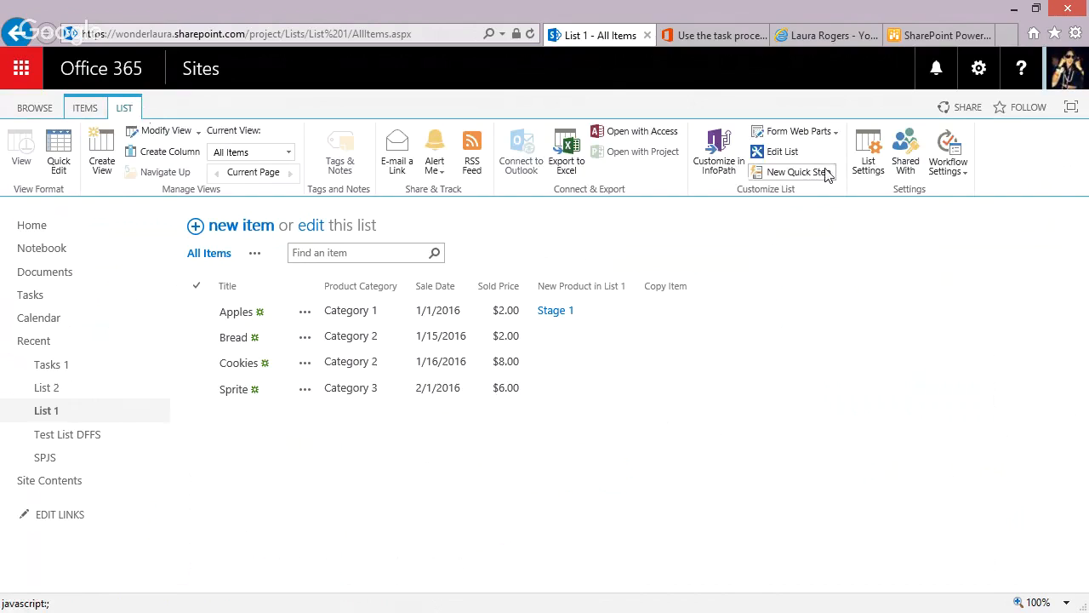
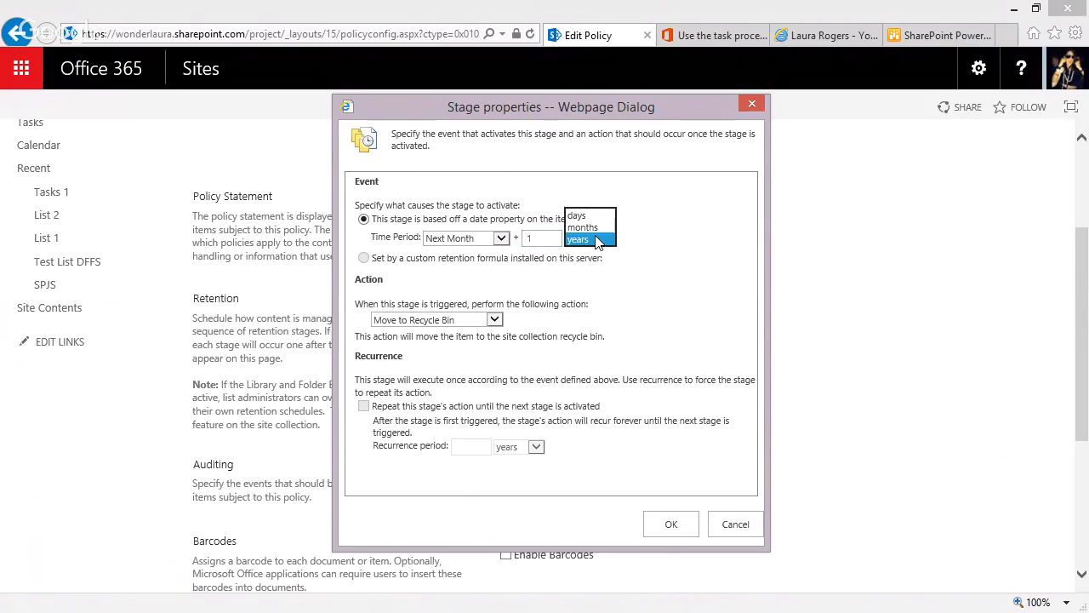
Base the new retention stage's time period on the Next Month date property plus 1 month.
{"action": "left_click", "coordinate": [584, 223]}
{"action": "left_click", "coordinate": [493, 242]}
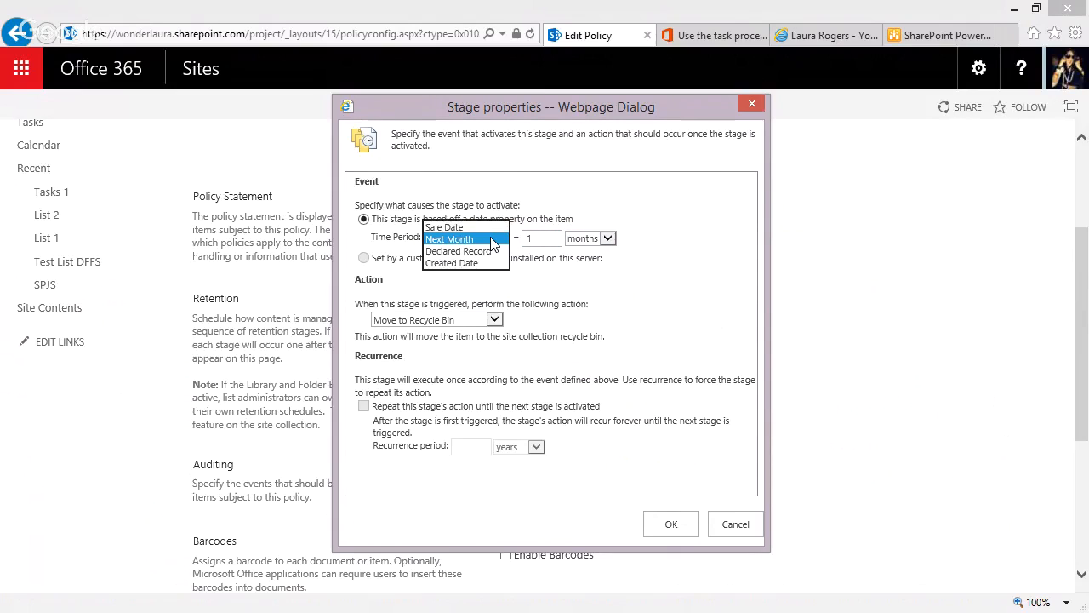
{"action": "left_click", "coordinate": [492, 239]}
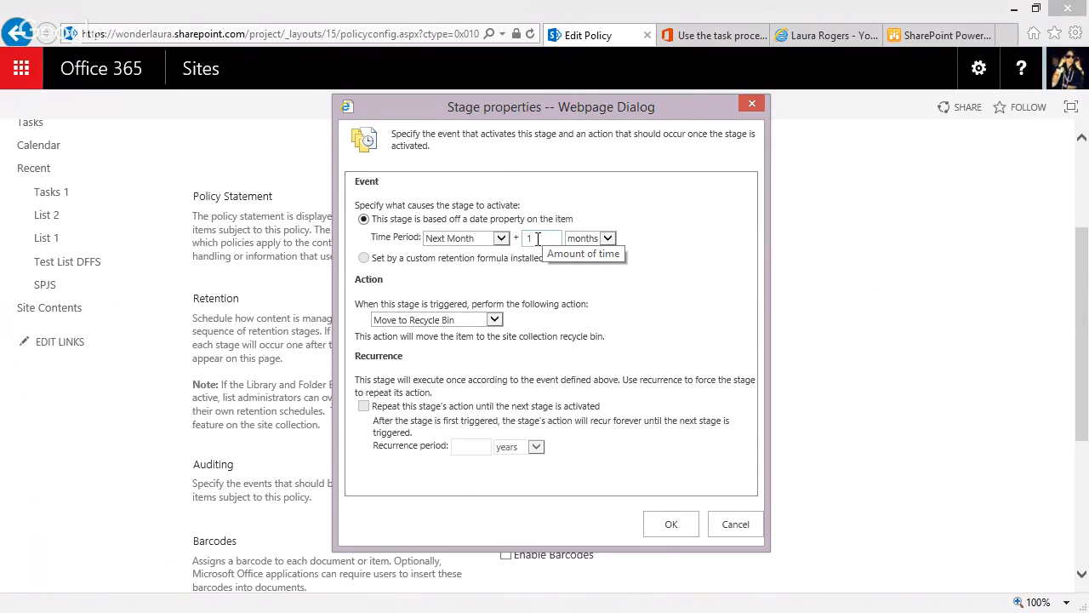
{"action": "left_click", "coordinate": [536, 239]}
{"action": "left_click", "coordinate": [589, 242]}
{"action": "left_click", "coordinate": [586, 239]}
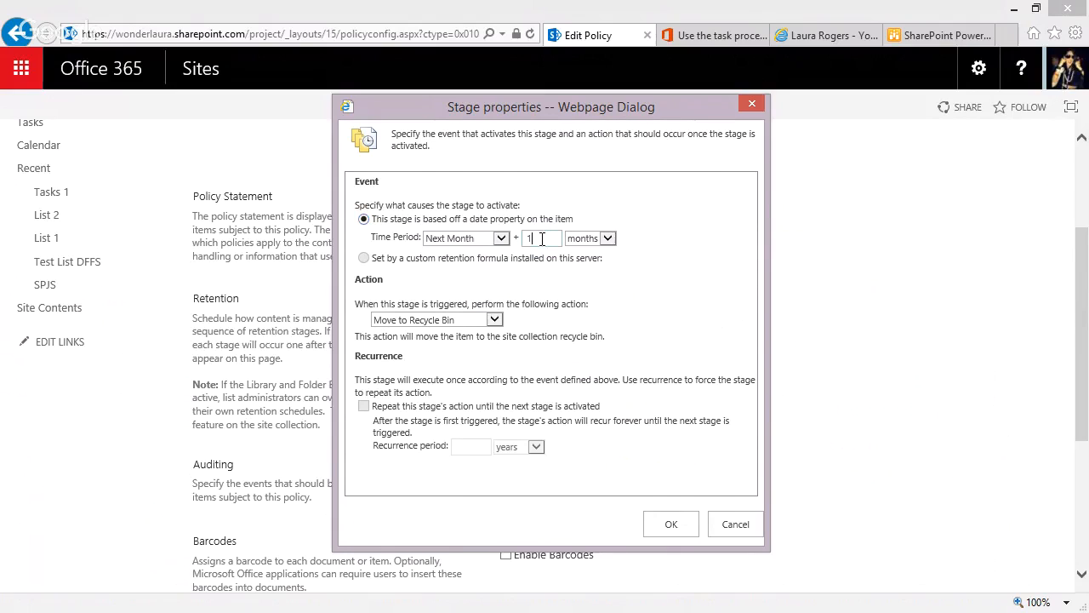
{"action": "left_click", "coordinate": [541, 238]}
{"action": "left_click", "coordinate": [443, 320]}
{"action": "left_click", "coordinate": [500, 239]}
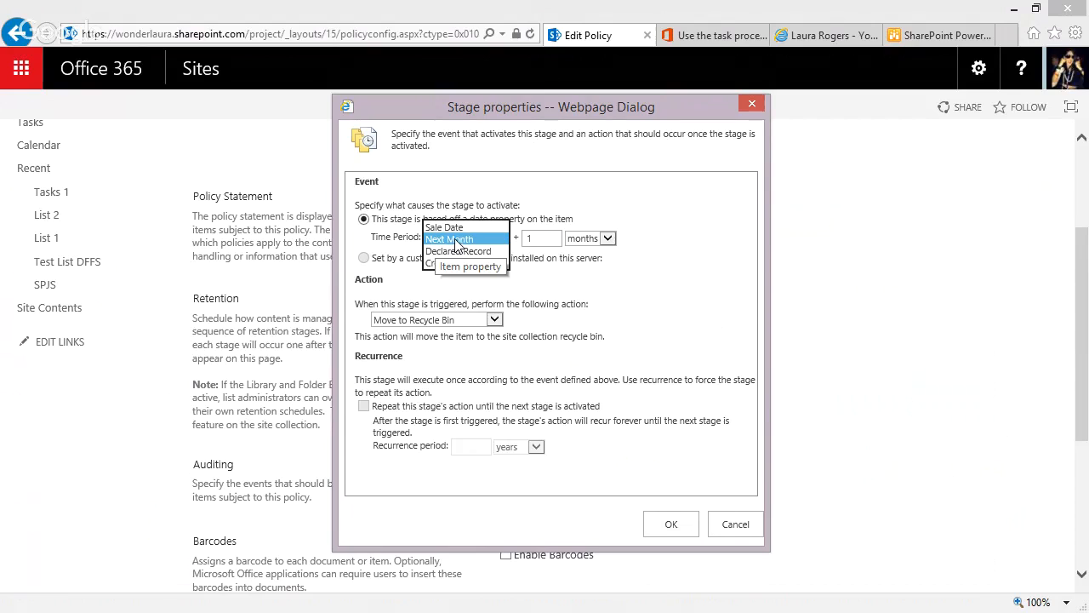
{"action": "left_click", "coordinate": [458, 241]}
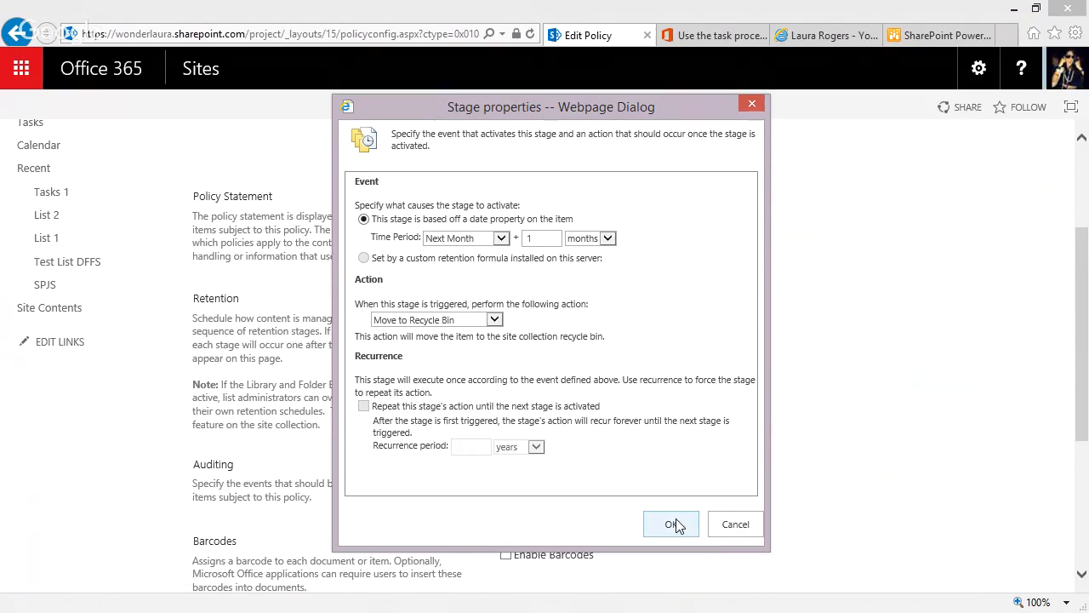
Set the stage's action to start the Copy Item workflow, confirm the stage, and save the Test CT policy.
{"action": "left_click", "coordinate": [449, 321]}
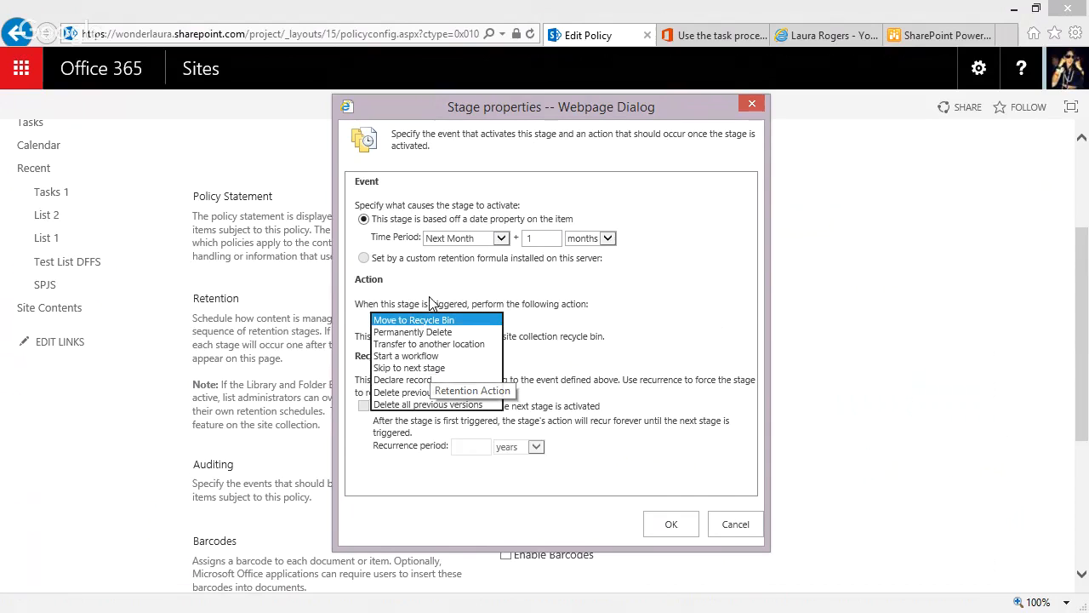
{"action": "left_click", "coordinate": [417, 356]}
{"action": "left_click", "coordinate": [474, 351]}
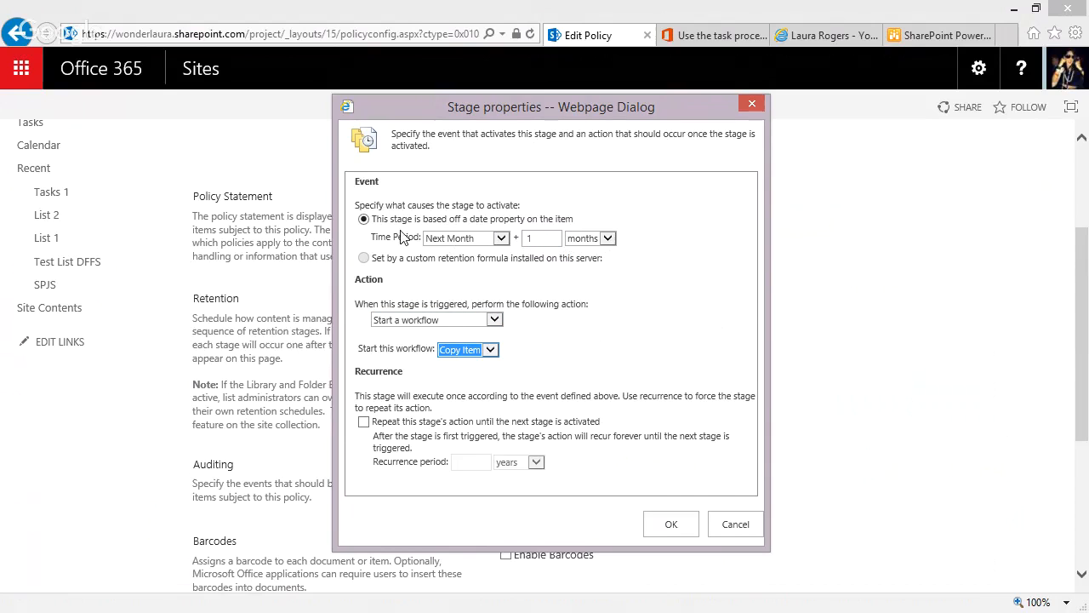
{"action": "left_click", "coordinate": [673, 525]}
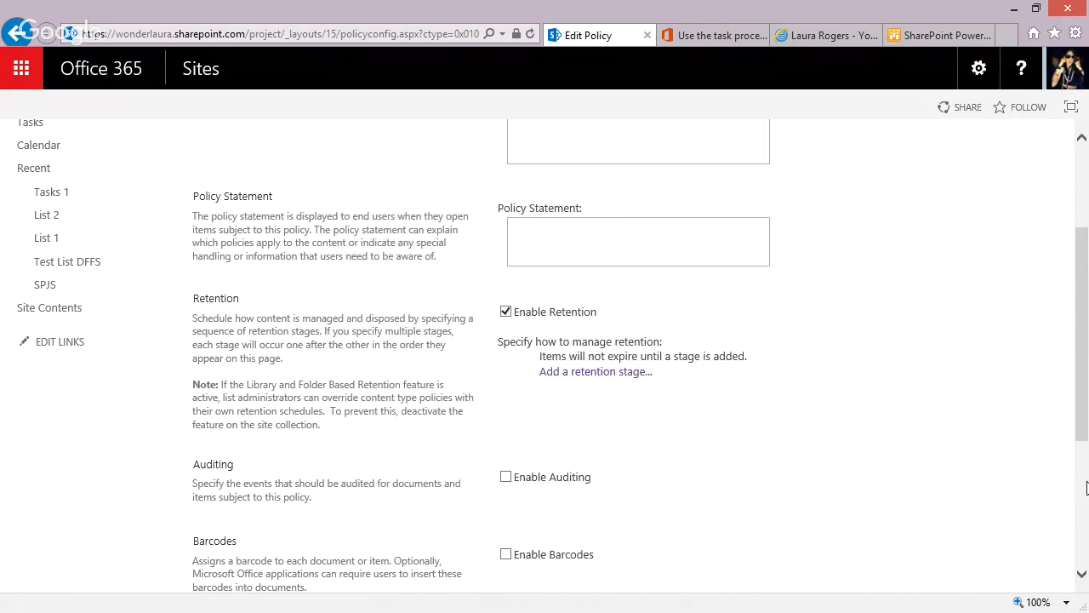
{"action": "left_click_drag", "start_coordinate": [1082, 411], "coordinate": [1082, 543]}
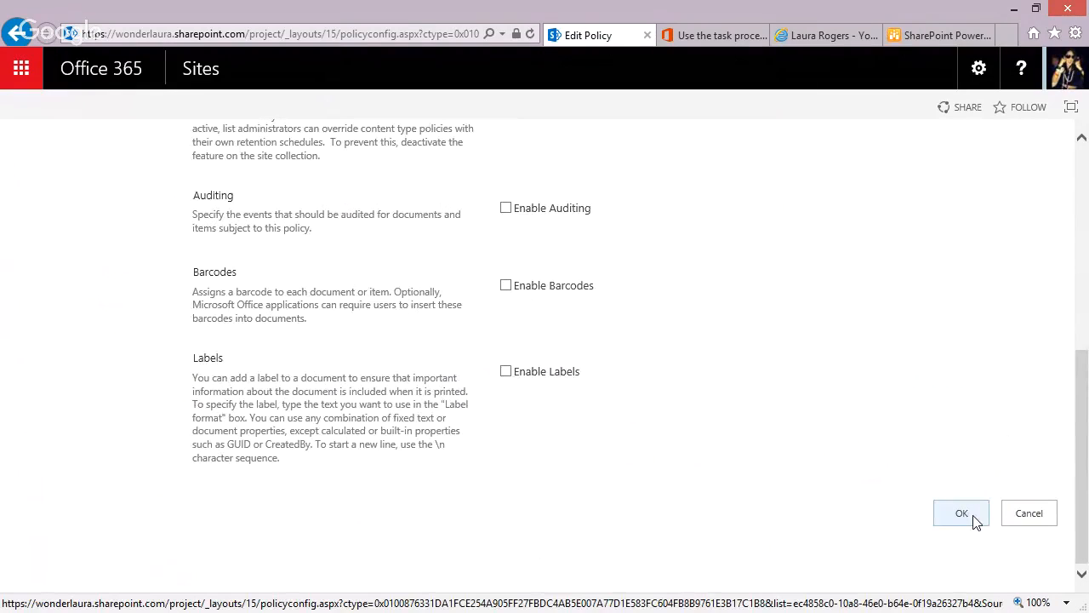
{"action": "left_click", "coordinate": [976, 522]}
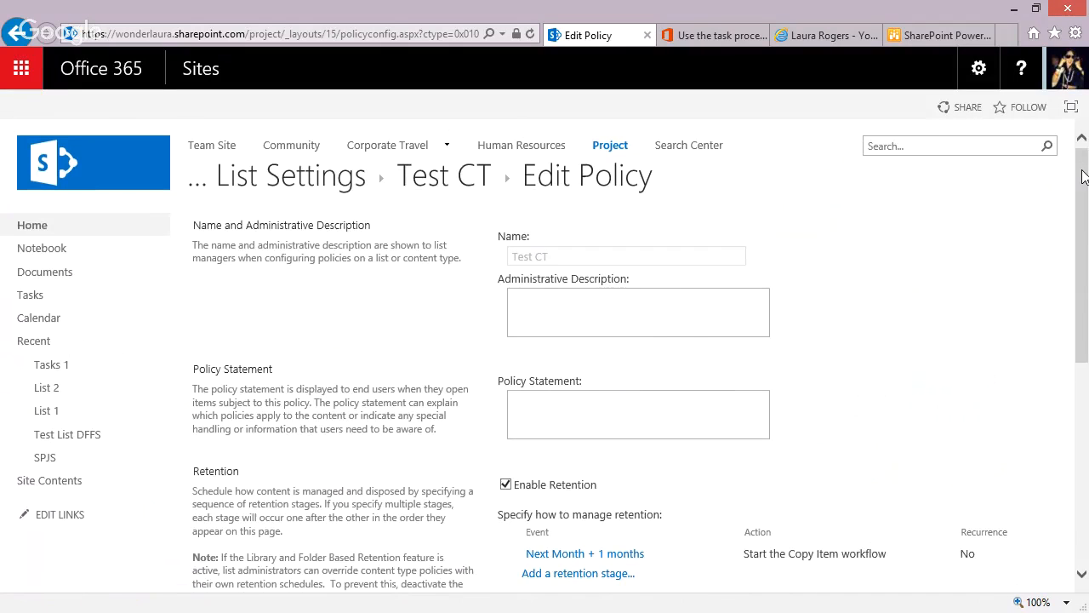
Rename the project site's Next Month site column to This Month and confirm updating all lists that use it.
{"action": "left_click", "coordinate": [979, 70]}
{"action": "left_click", "coordinate": [917, 302]}
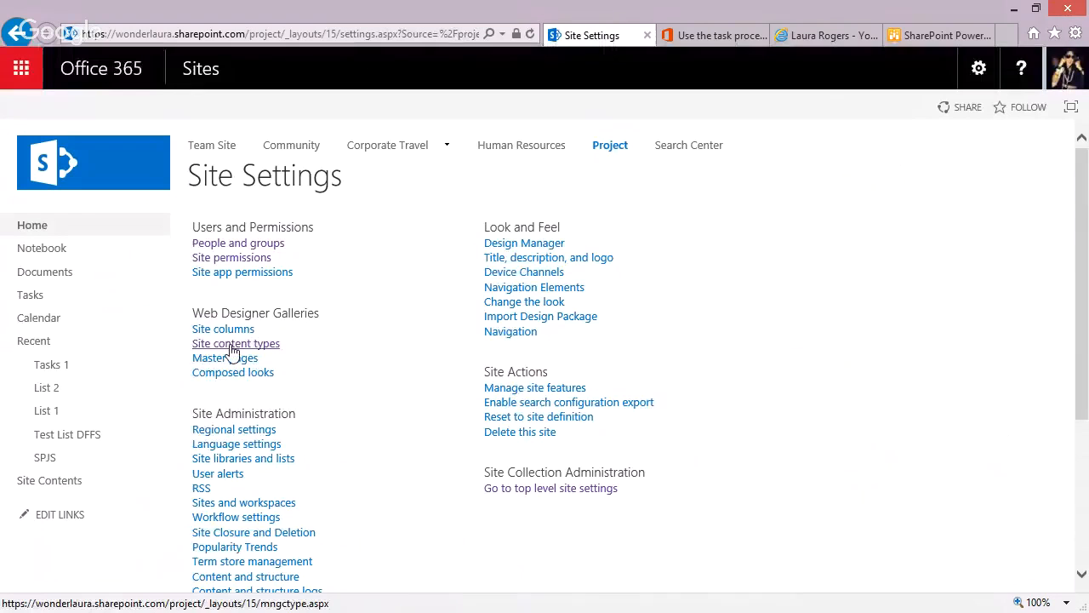
{"action": "left_click", "coordinate": [223, 330]}
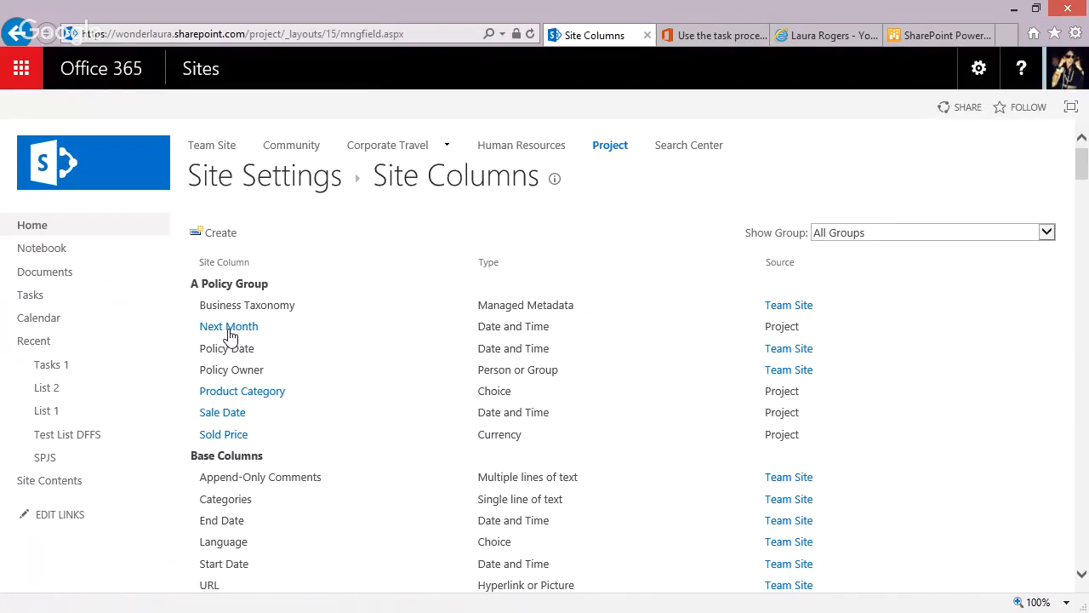
{"action": "left_click", "coordinate": [228, 327]}
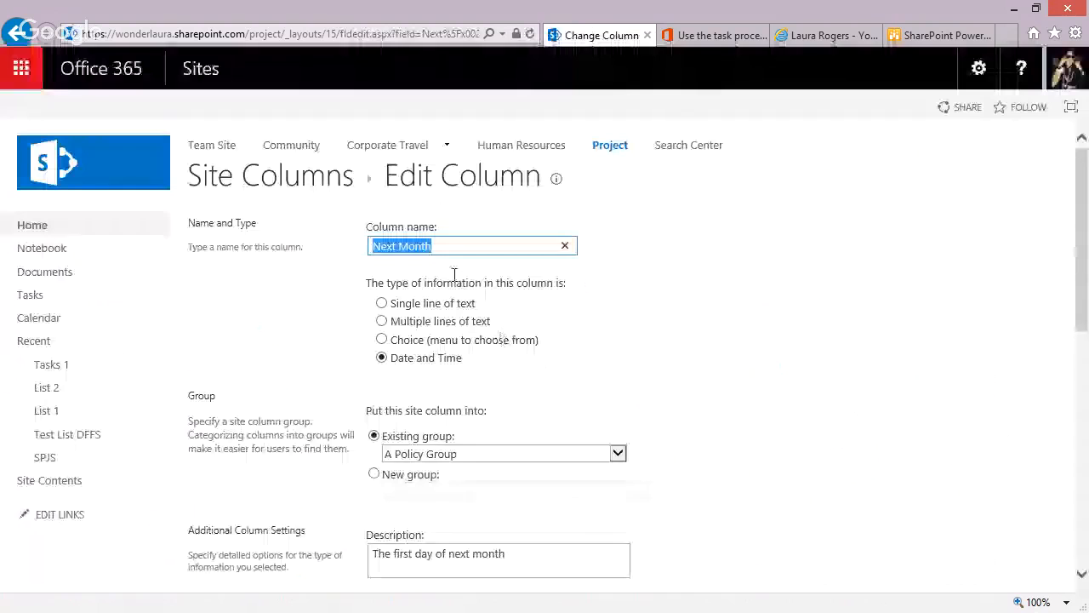
{"action": "left_click", "coordinate": [386, 246]}
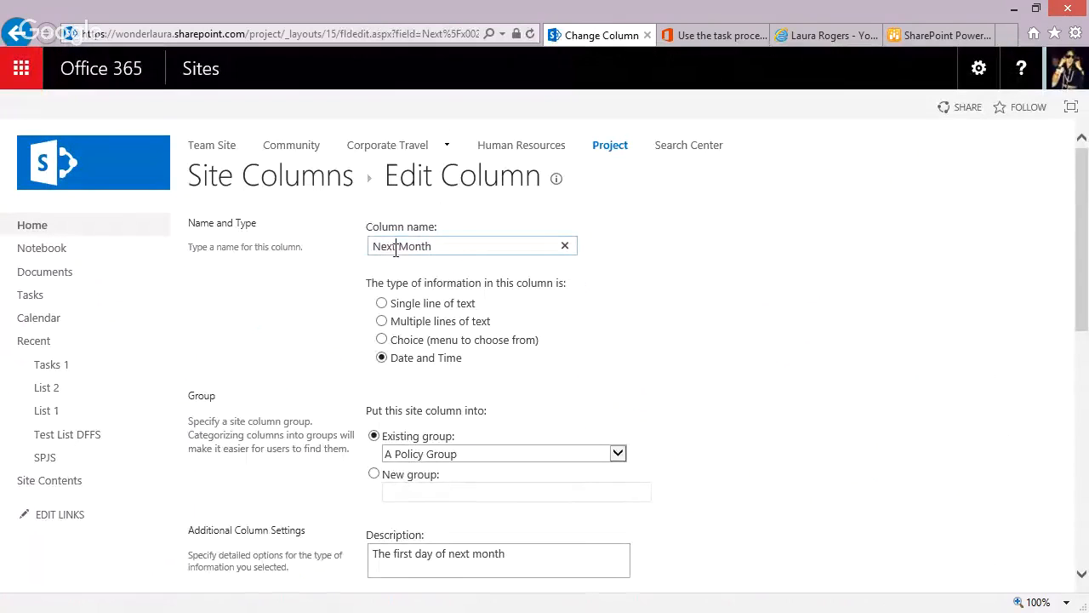
{"action": "double_click", "coordinate": [396, 248]}
{"action": "type", "text": "This"}
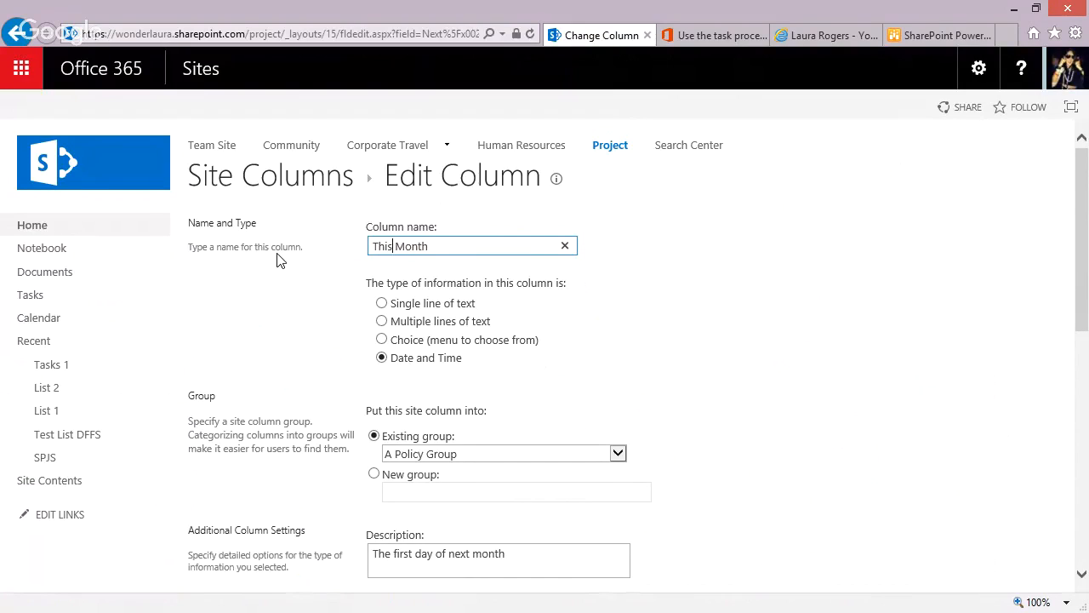
{"action": "left_click_drag", "start_coordinate": [1087, 281], "coordinate": [1081, 528]}
{"action": "left_click", "coordinate": [945, 506]}
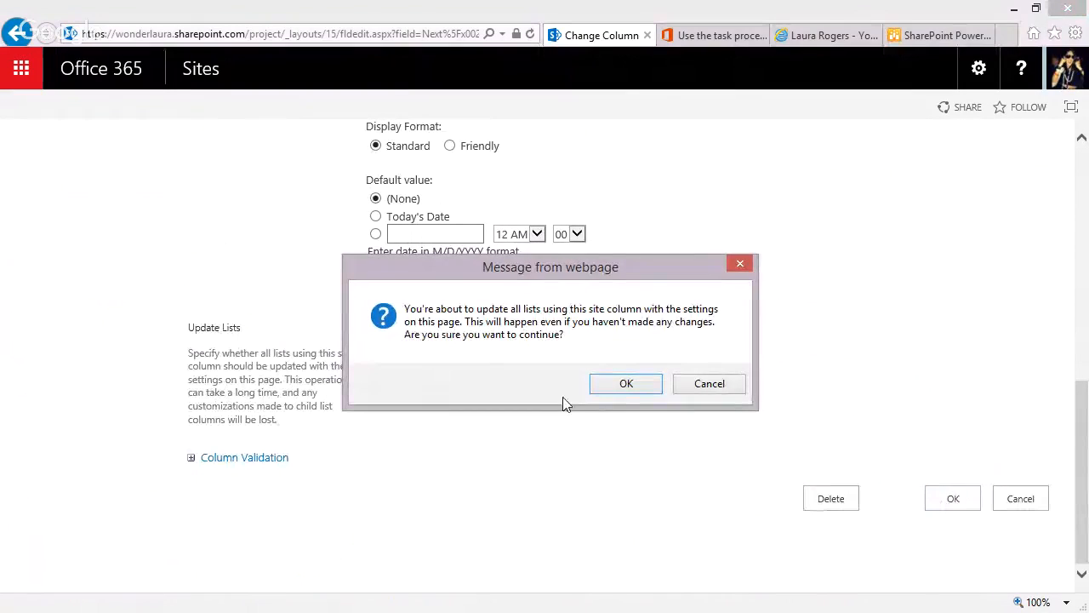
{"action": "left_click", "coordinate": [621, 384]}
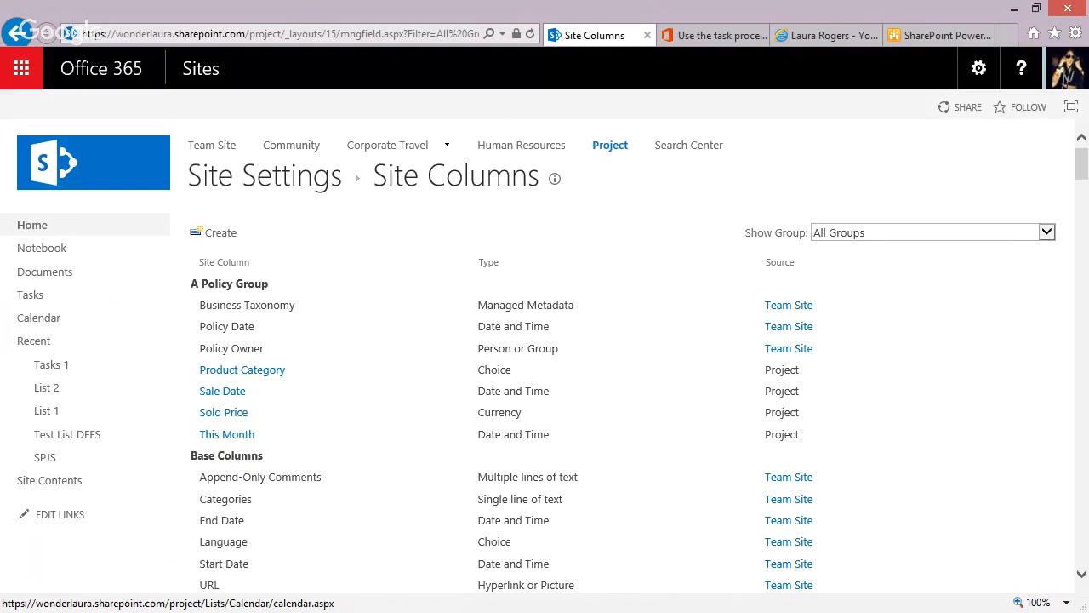
Switch to SharePoint Designer and create a SharePoint 2013 list workflow on List 1 named Set Current Month.
{"action": "key", "text": "alt+Tab"}
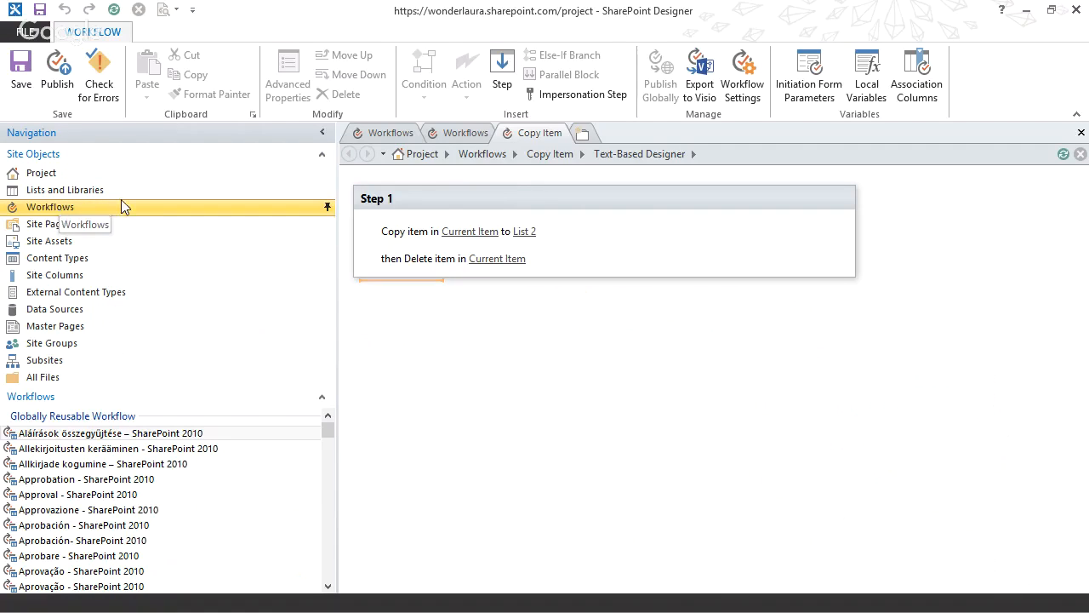
{"action": "left_click", "coordinate": [466, 133]}
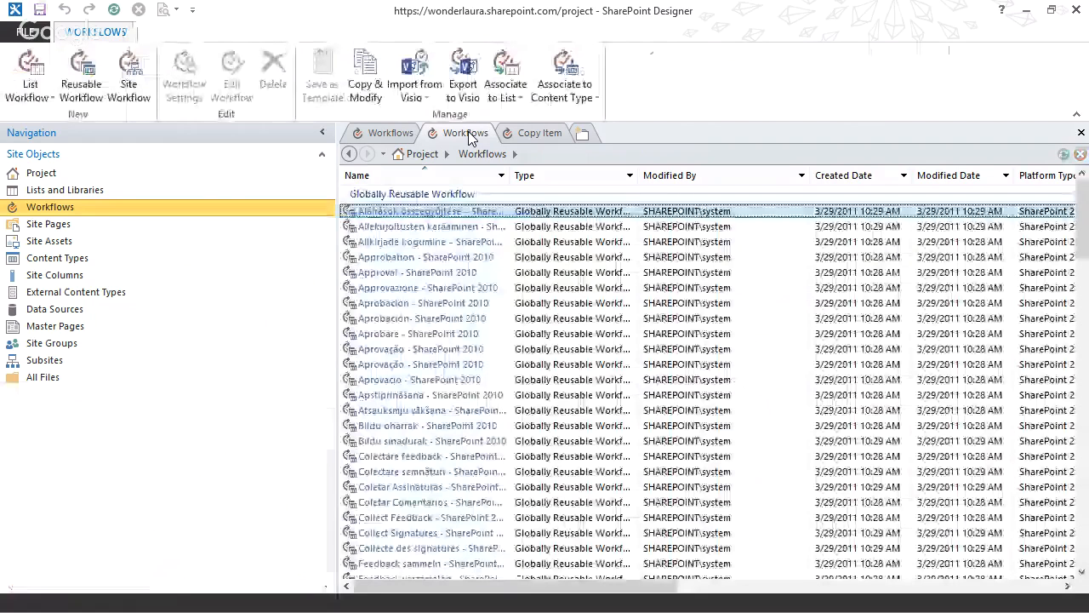
{"action": "left_click", "coordinate": [30, 90]}
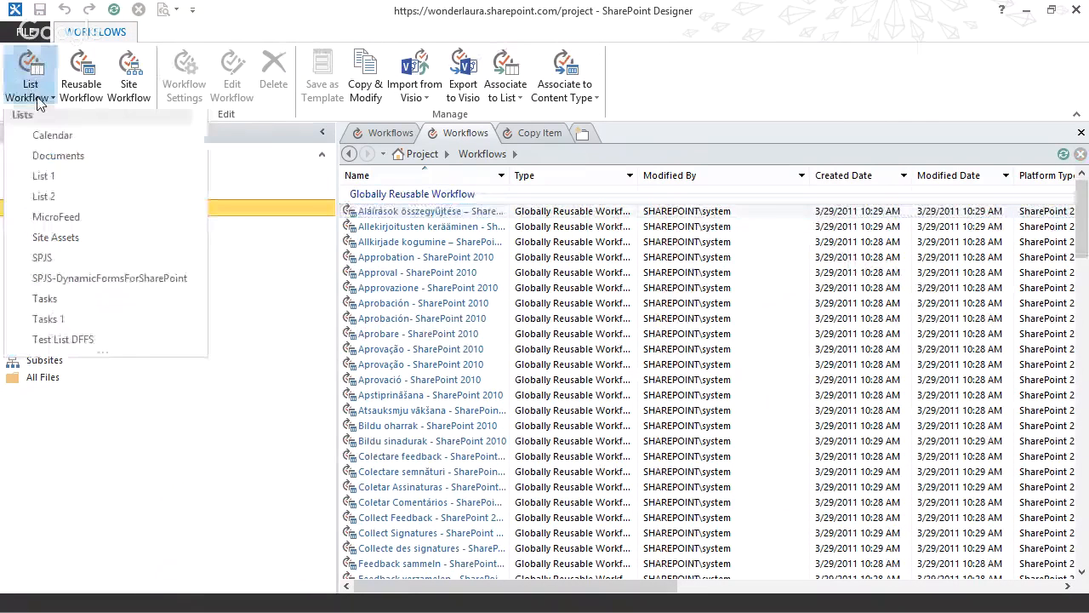
{"action": "left_click", "coordinate": [60, 177]}
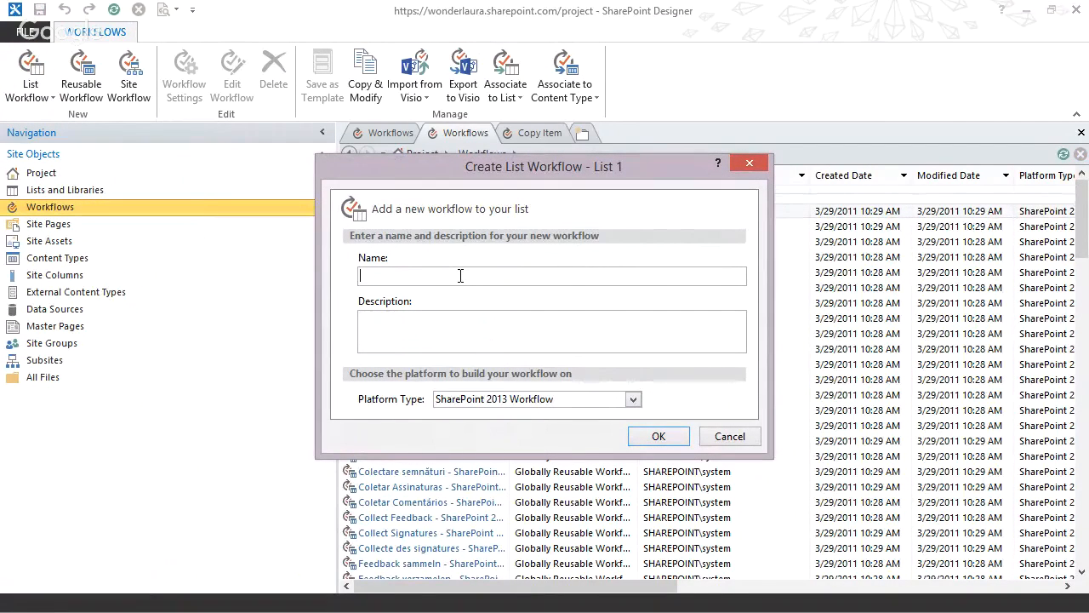
{"action": "type", "text": "u"}
{"action": "key", "text": "BackSpace"}
{"action": "key", "text": "BackSpace"}
{"action": "key", "text": "BackSpace"}
{"action": "key", "text": "BackSpace"}
{"action": "key", "text": "BackSpace"}
{"action": "key", "text": "BackSpace"}
{"action": "type", "text": "Set Current Month"}
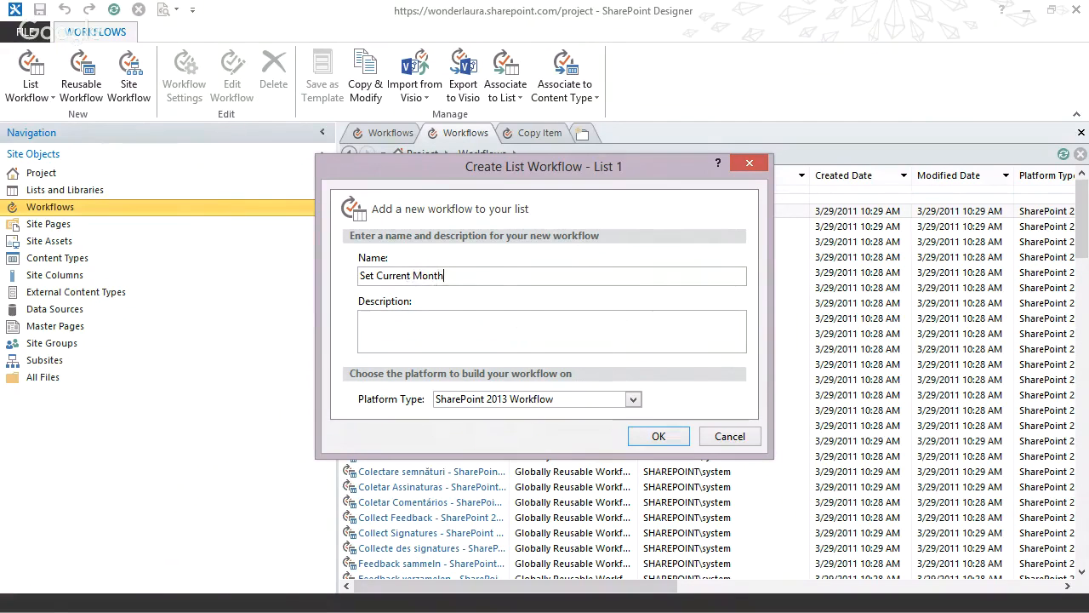
{"action": "left_click", "coordinate": [658, 437]}
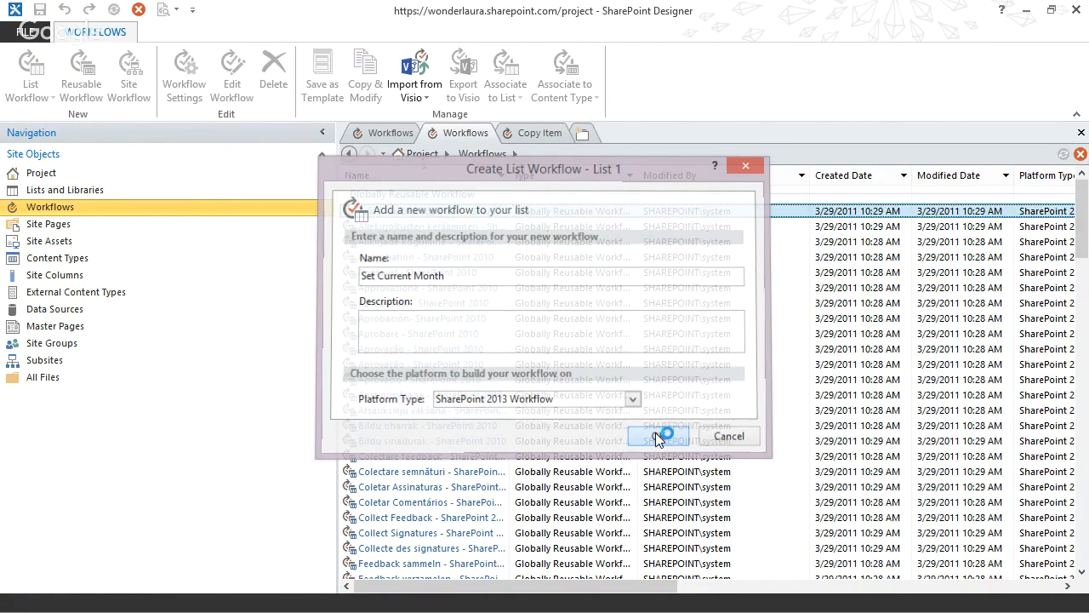
Set the Set Current Month workflow to start automatically when an item is created and open it for editing.
{"action": "left_click", "coordinate": [587, 157]}
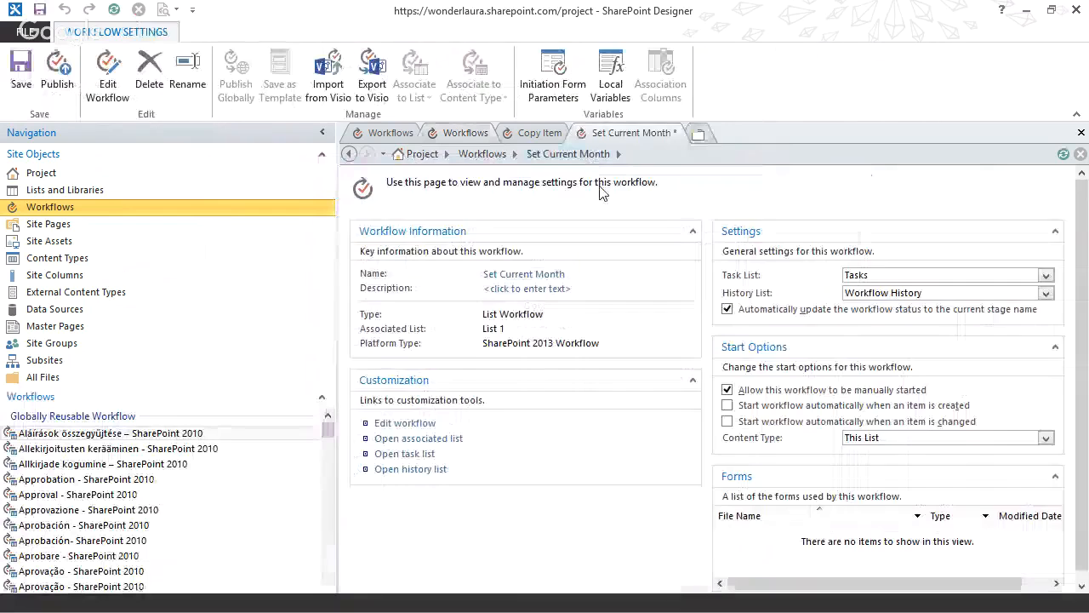
{"action": "left_click", "coordinate": [728, 405]}
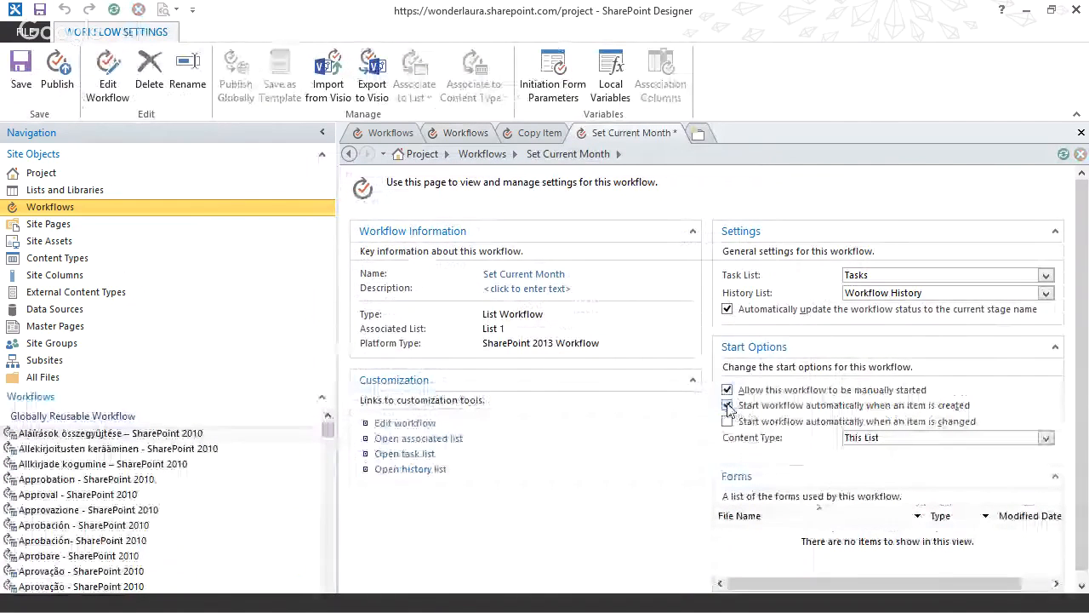
{"action": "left_click", "coordinate": [400, 424]}
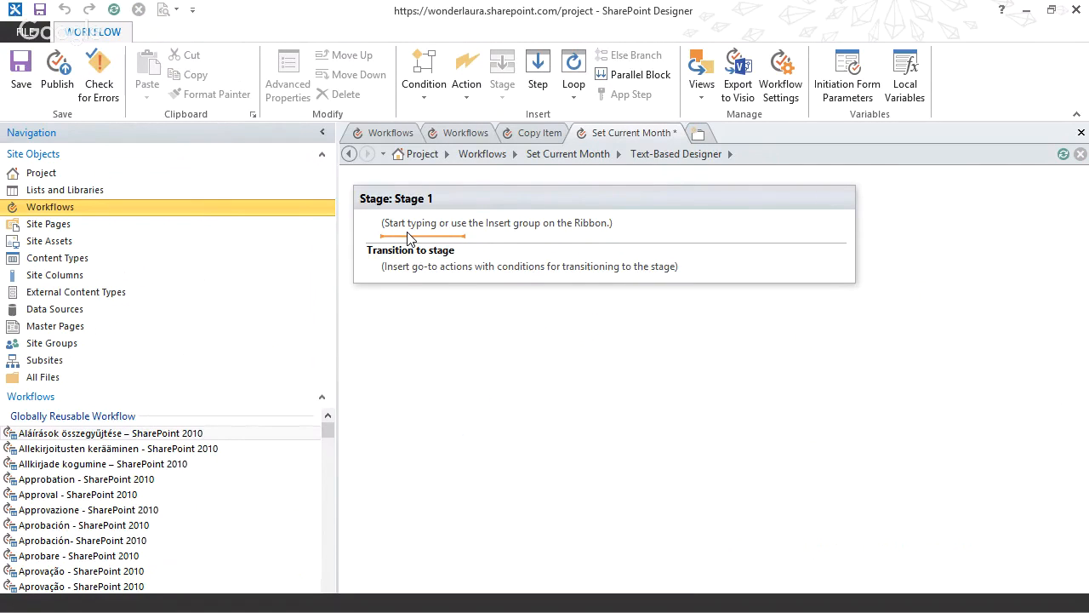
Add a log-to-history-list action to Stage 1 and enter the message text "iso format is".
{"action": "type", "text": "log"}
{"action": "key", "text": "Return"}
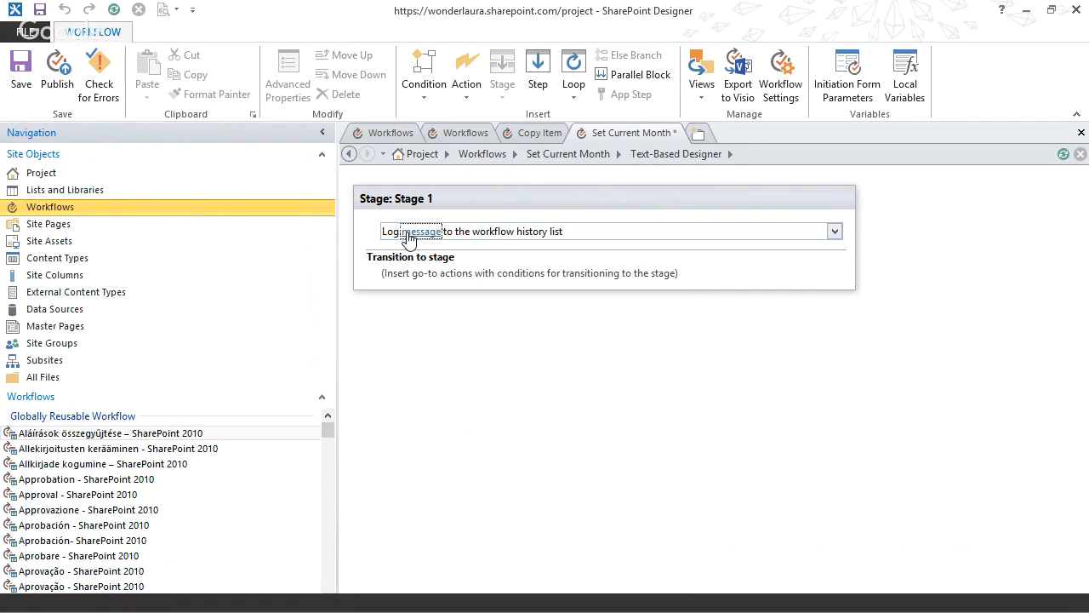
{"action": "left_click", "coordinate": [409, 238]}
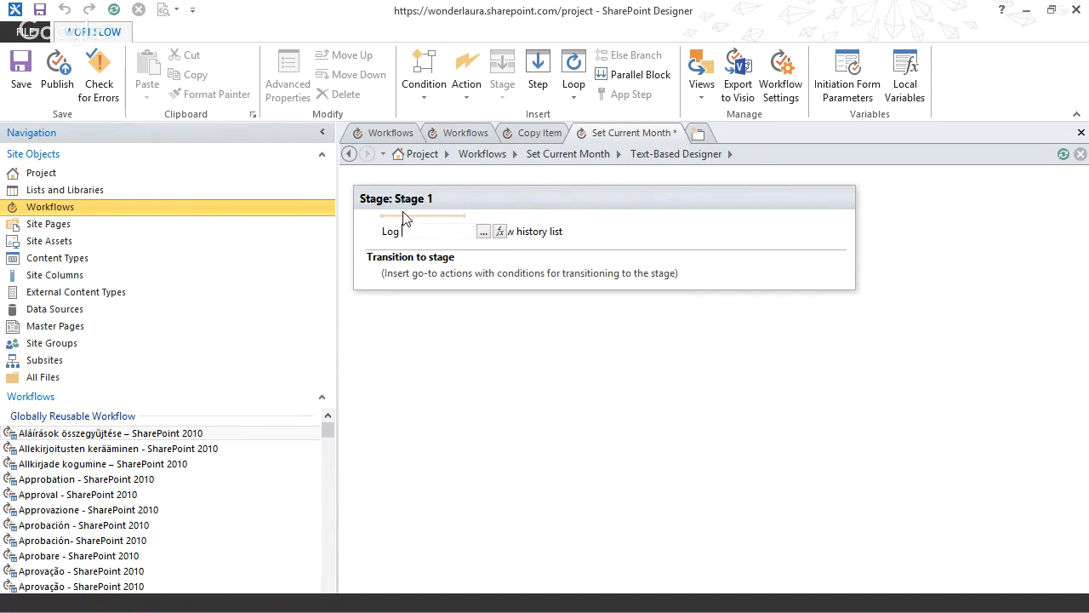
{"action": "left_click", "coordinate": [486, 232]}
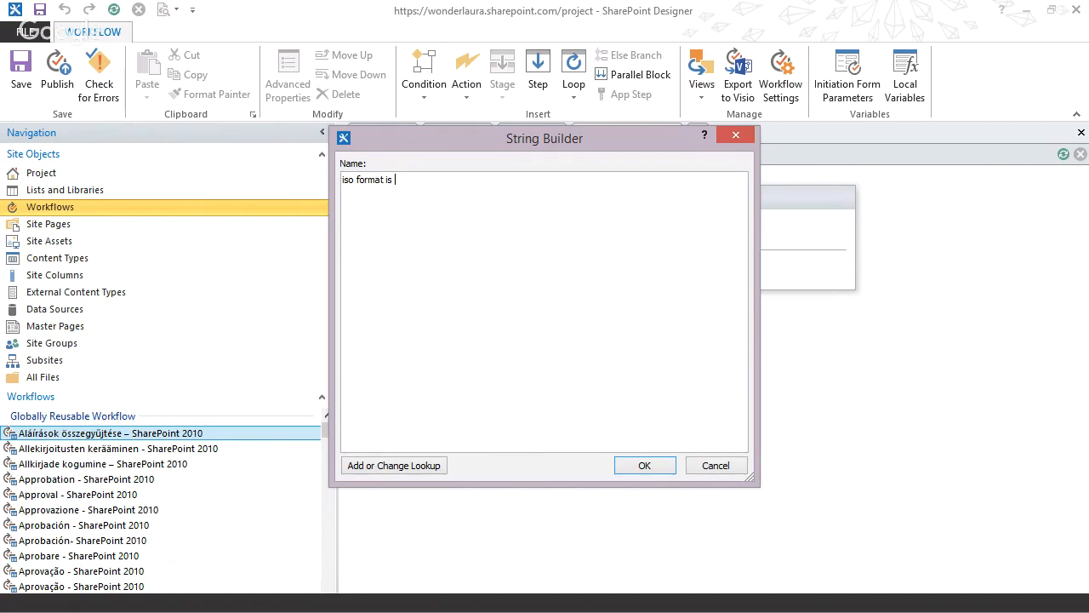
Append a lookup of the current item's Created field, returned as ISO Formatted, to the log message and confirm it.
{"action": "left_click", "coordinate": [381, 465]}
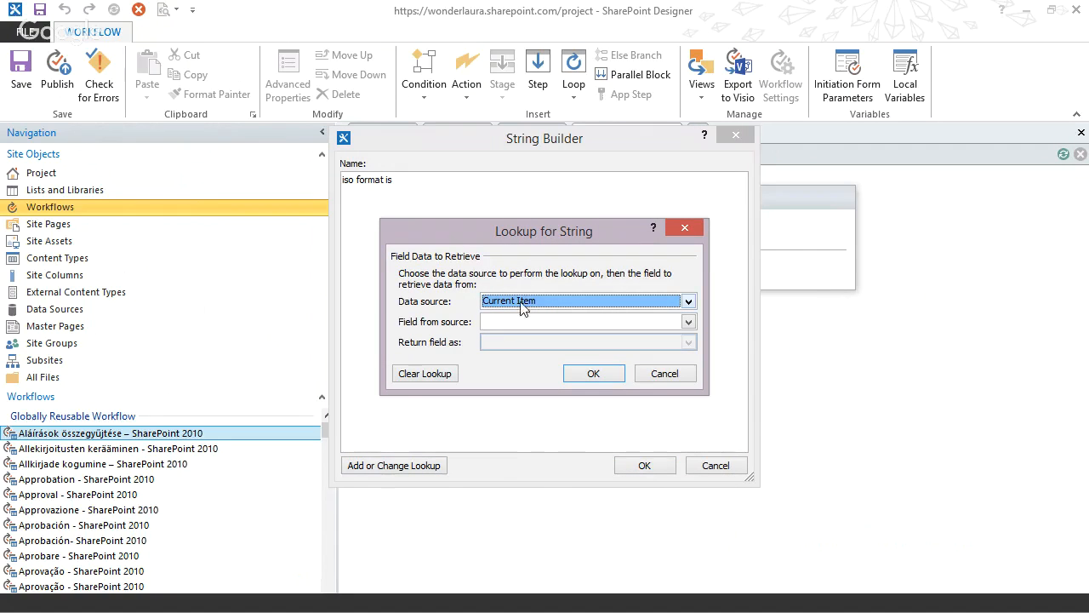
{"action": "left_click", "coordinate": [528, 302]}
{"action": "left_click", "coordinate": [528, 317]}
{"action": "left_click", "coordinate": [687, 321]}
{"action": "scroll", "coordinate": [689, 376], "scroll_direction": "down", "scroll_amount": 2}
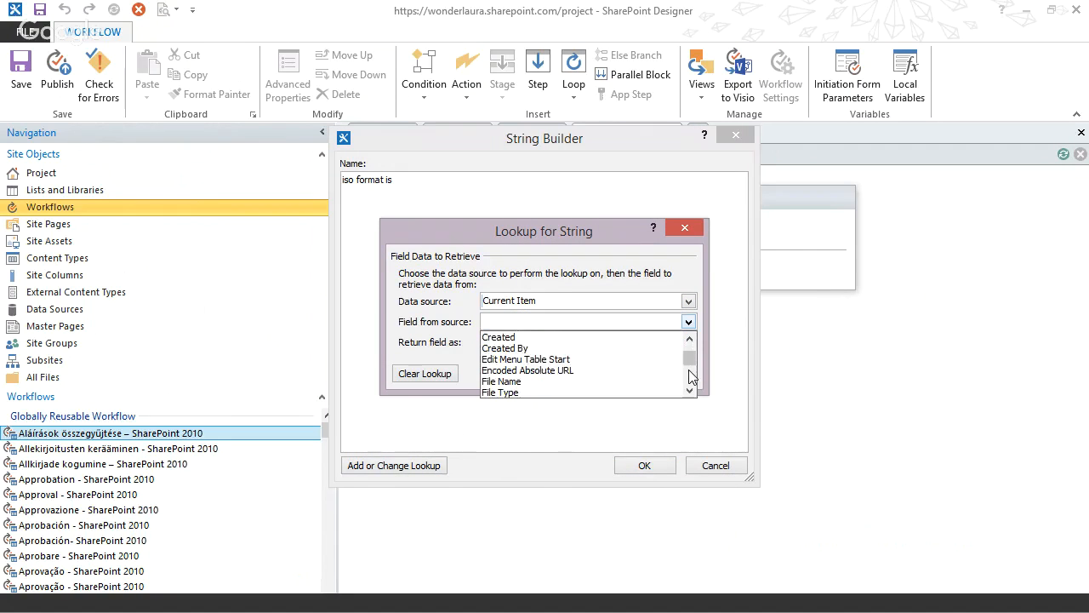
{"action": "left_click", "coordinate": [511, 337]}
{"action": "left_click", "coordinate": [523, 342]}
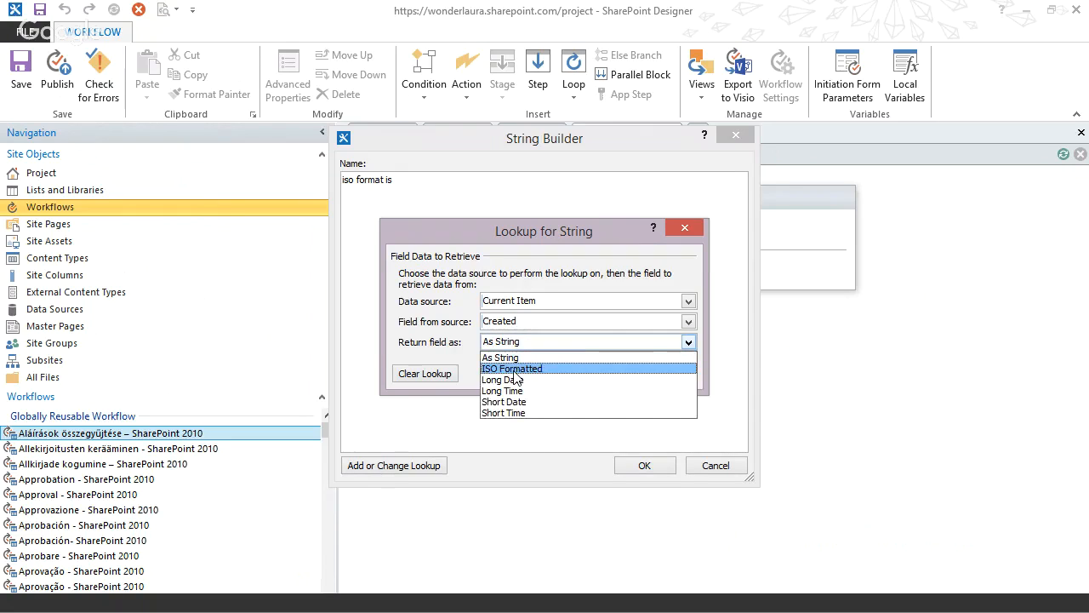
{"action": "left_click", "coordinate": [513, 368]}
{"action": "left_click", "coordinate": [592, 375]}
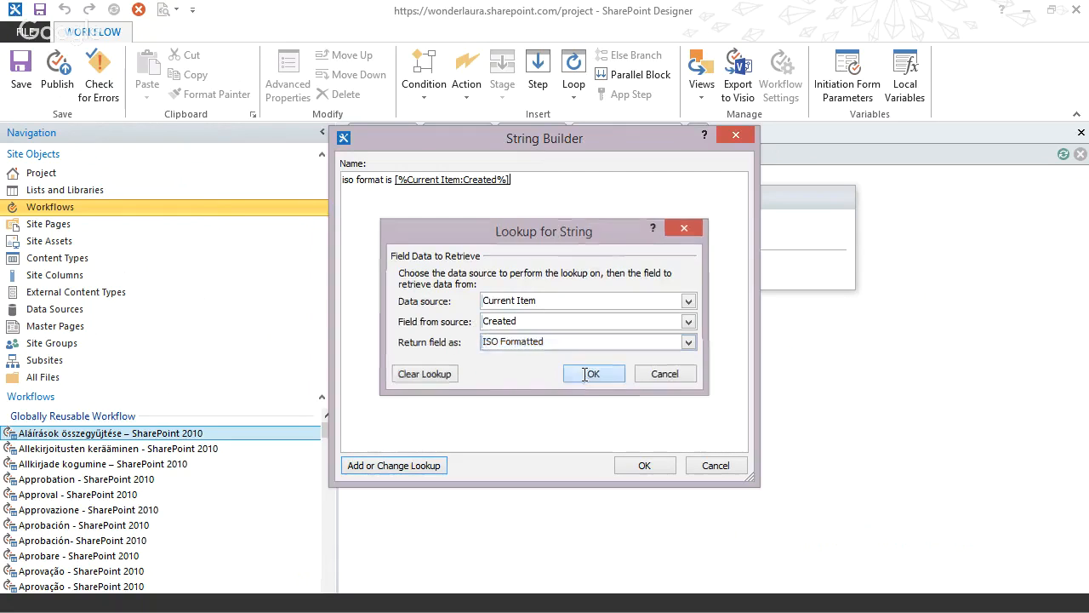
{"action": "left_click", "coordinate": [639, 471]}
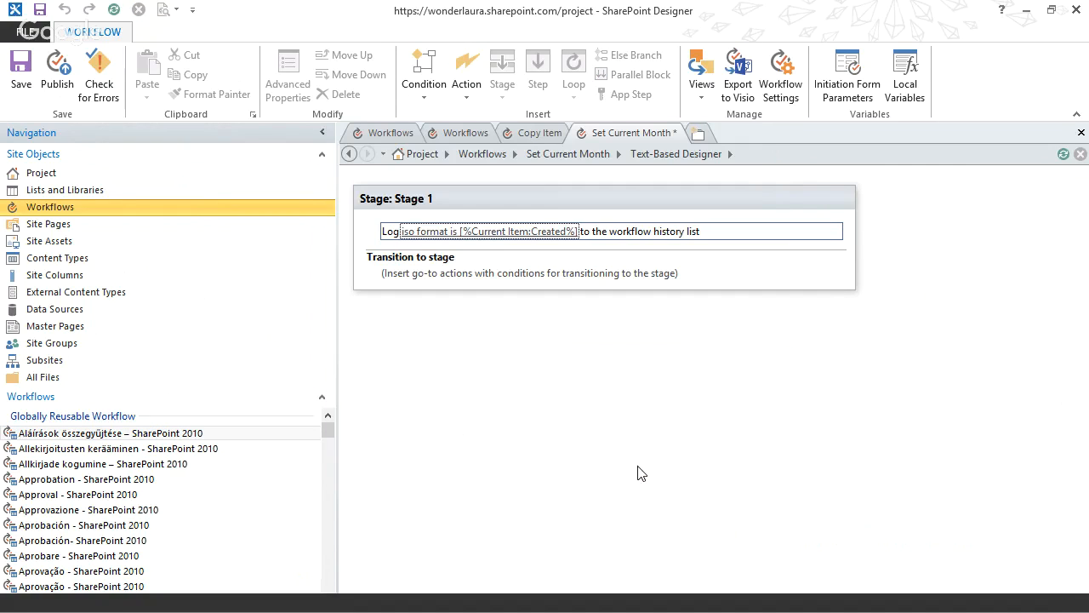
Set Stage 1 to transition to End of Workflow and publish the Set Current Month workflow.
{"action": "left_click", "coordinate": [411, 281]}
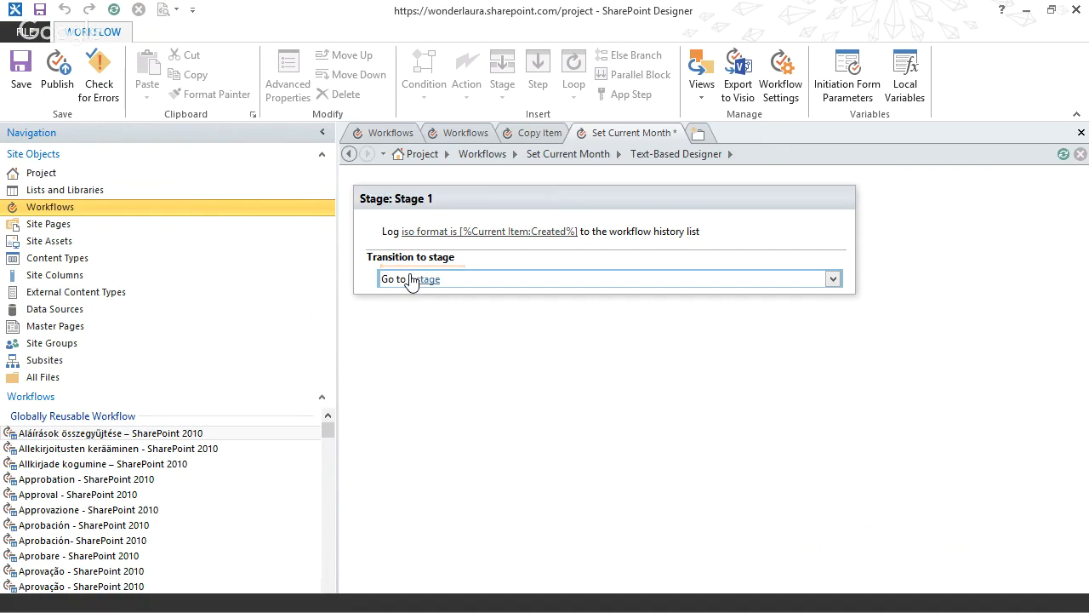
{"action": "left_click", "coordinate": [416, 282]}
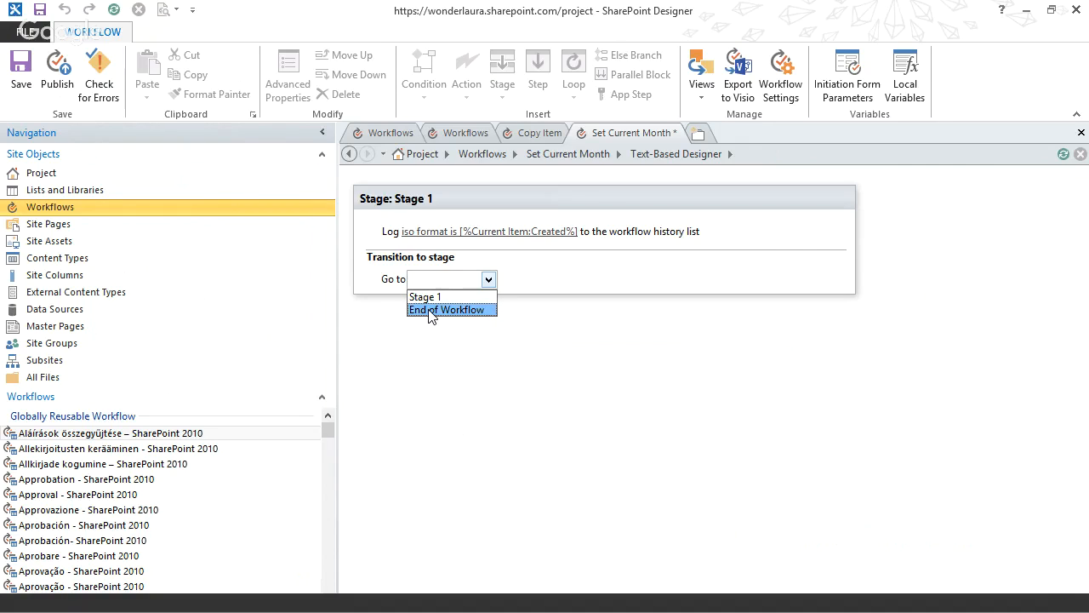
{"action": "left_click", "coordinate": [431, 310]}
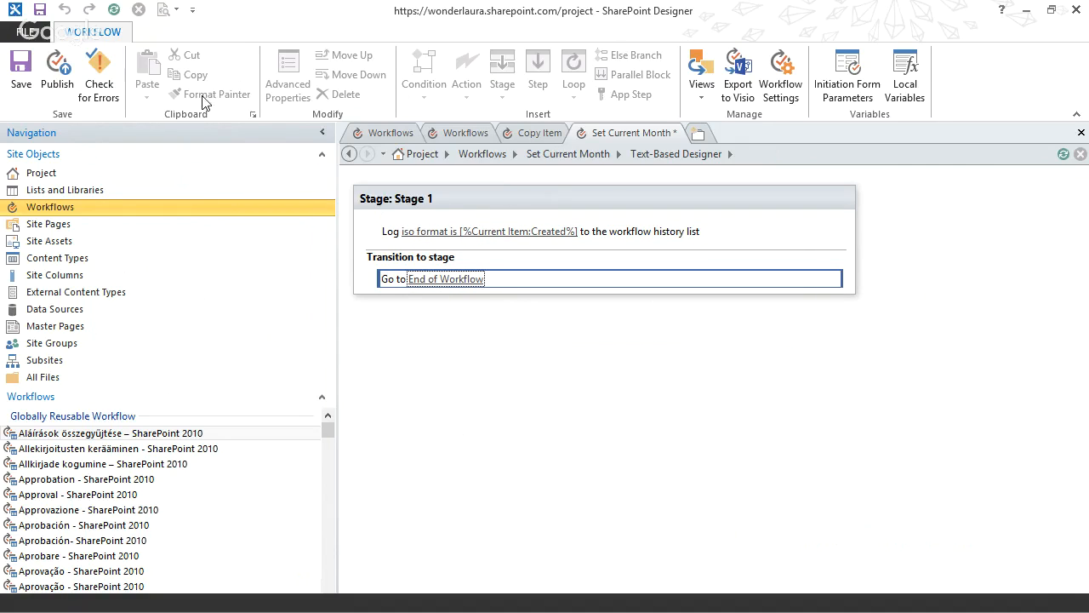
{"action": "left_click", "coordinate": [59, 85]}
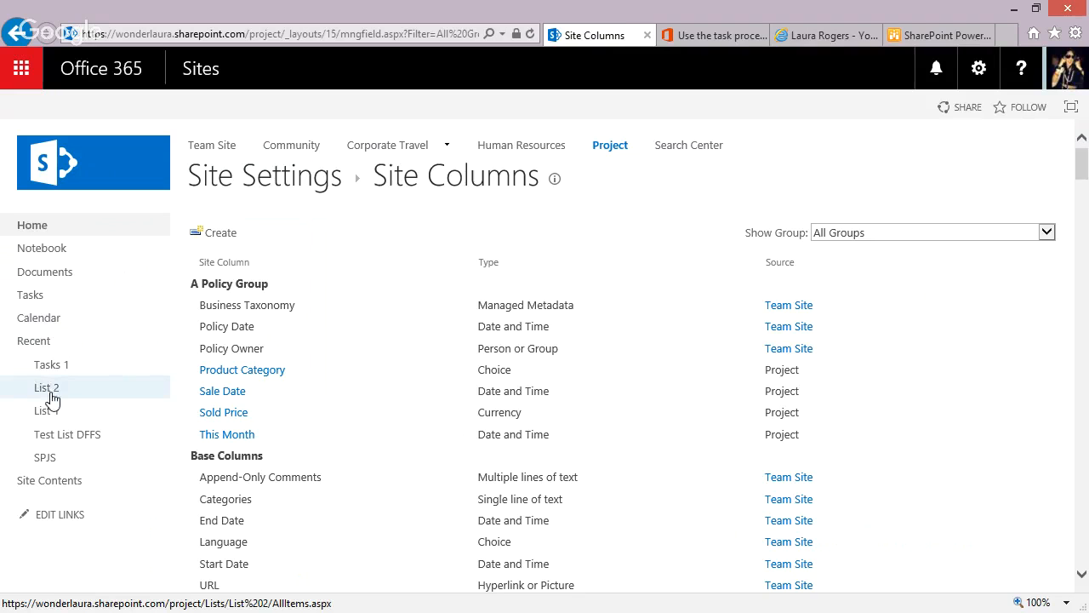
Switch to the SharePoint site in the browser and start the Set Current Month workflow on the Cookies item in List 1.
{"action": "left_click", "coordinate": [49, 412]}
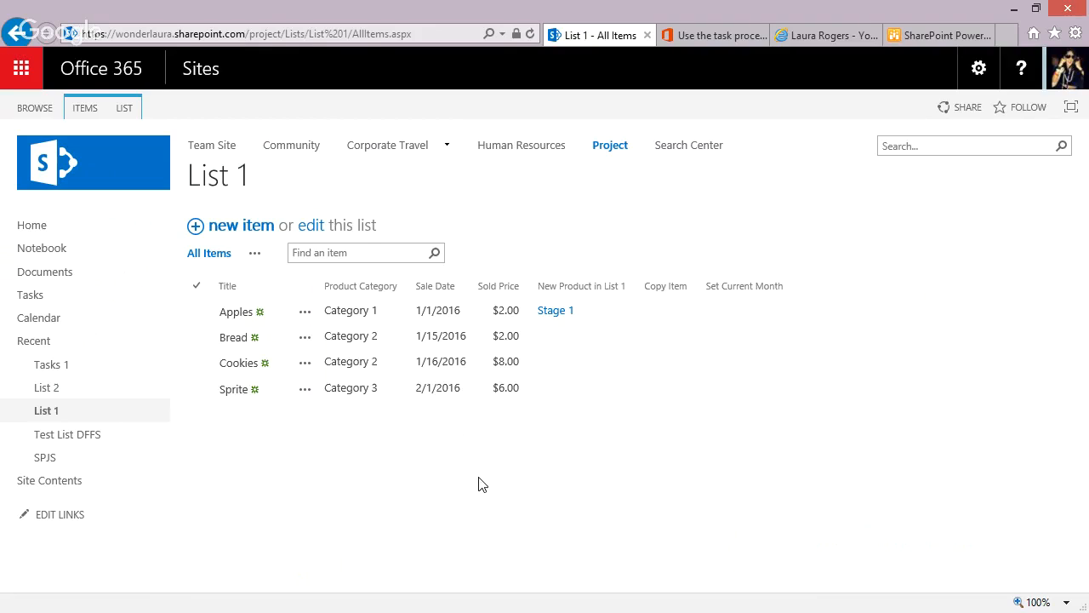
{"action": "left_click", "coordinate": [286, 365]}
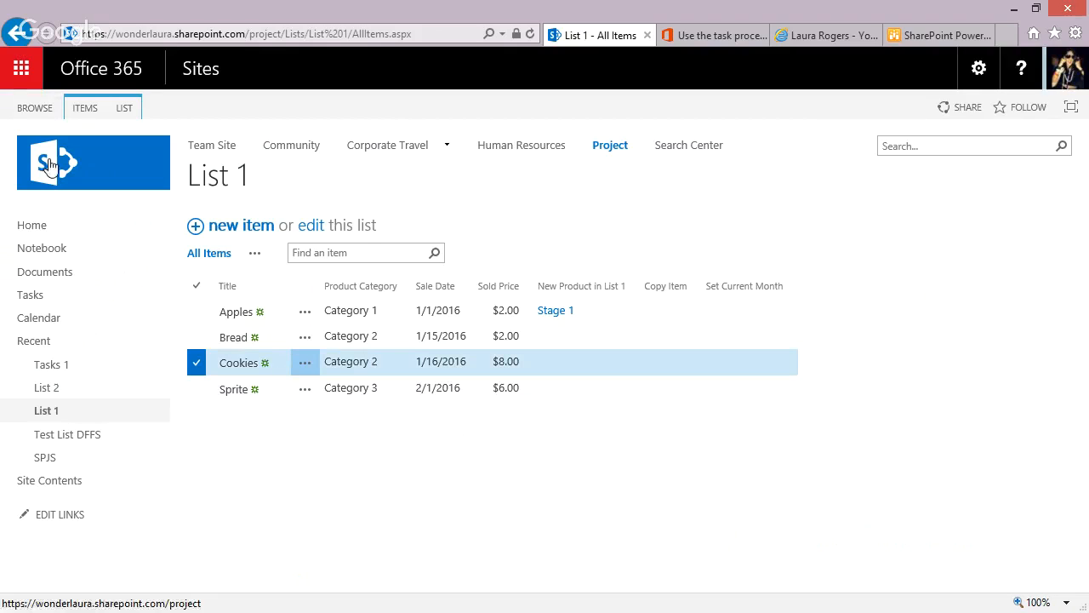
{"action": "left_click", "coordinate": [86, 110]}
{"action": "left_click", "coordinate": [463, 153]}
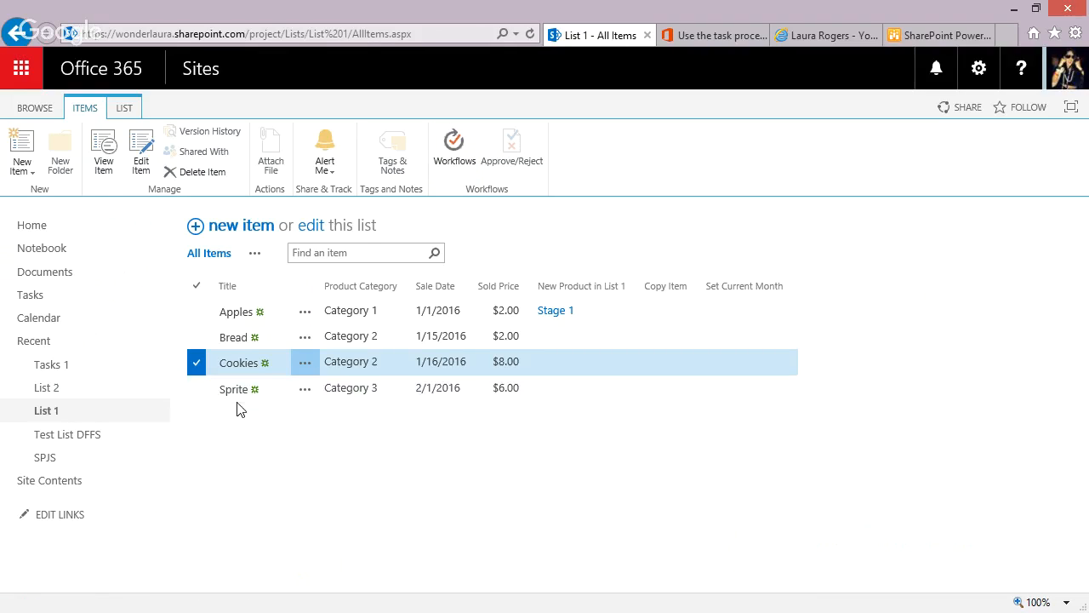
{"action": "left_click", "coordinate": [459, 164]}
{"action": "left_click", "coordinate": [299, 359]}
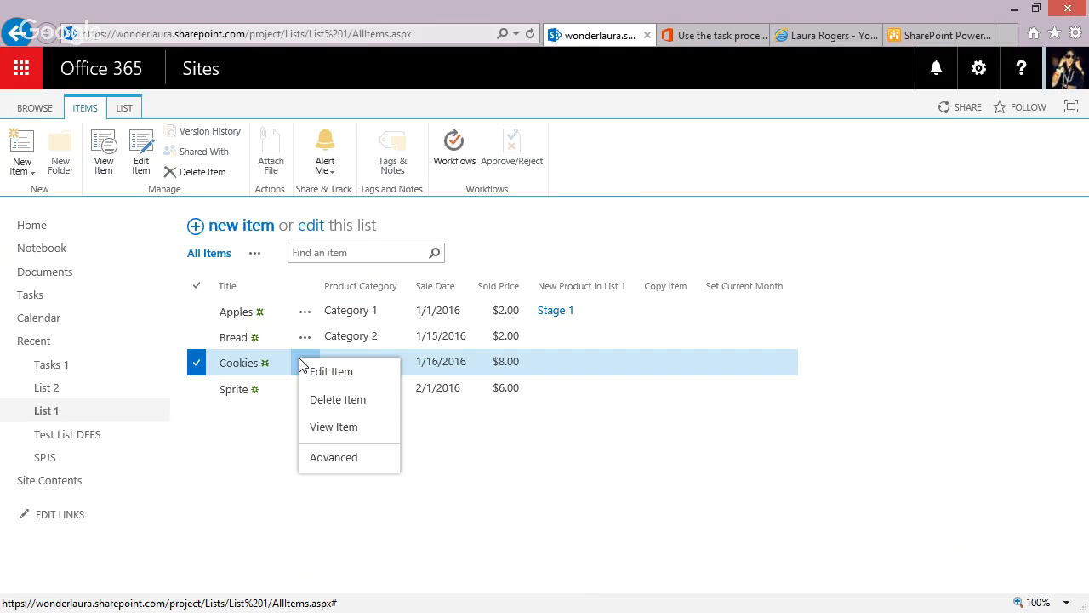
{"action": "mouse_move", "coordinate": [335, 464]}
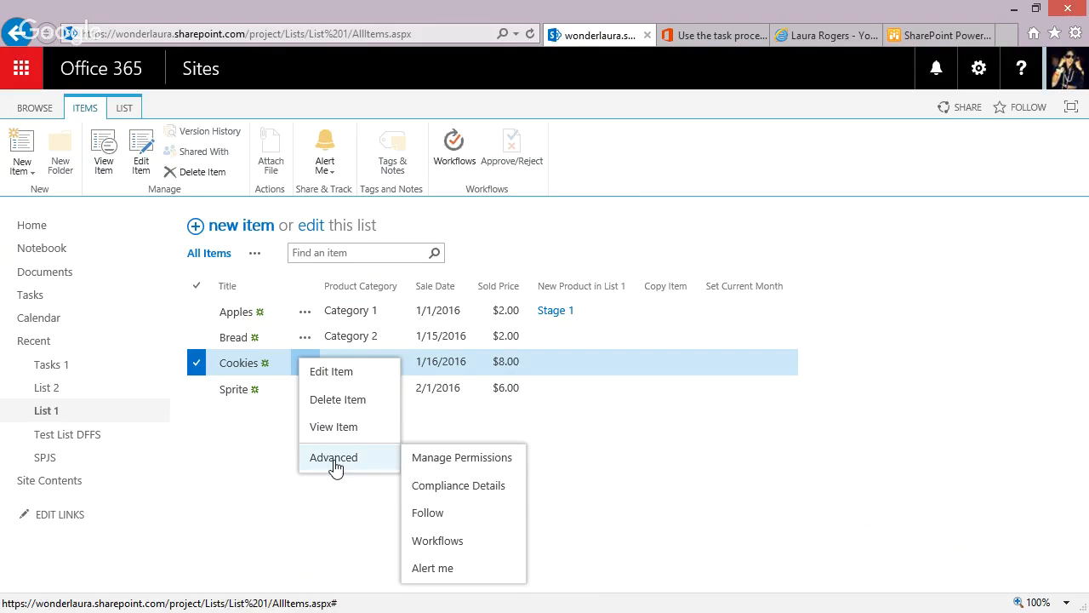
{"action": "left_click", "coordinate": [451, 549]}
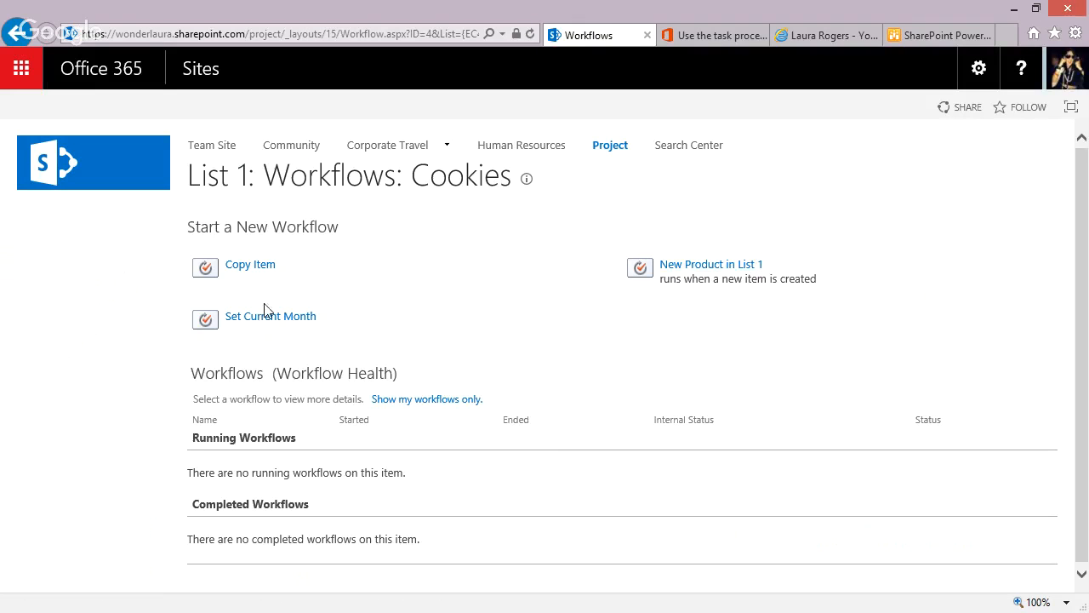
{"action": "left_click", "coordinate": [266, 316]}
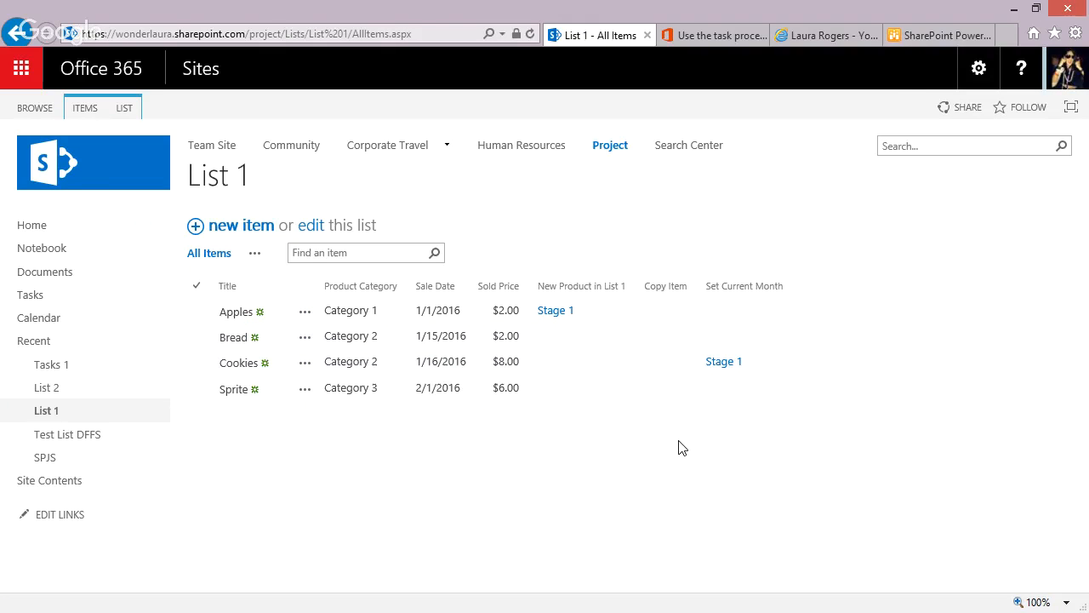
Open the Cookies item's Set Current Month workflow status and examine the ISO date format logged in the workflow history.
{"action": "left_click", "coordinate": [723, 362]}
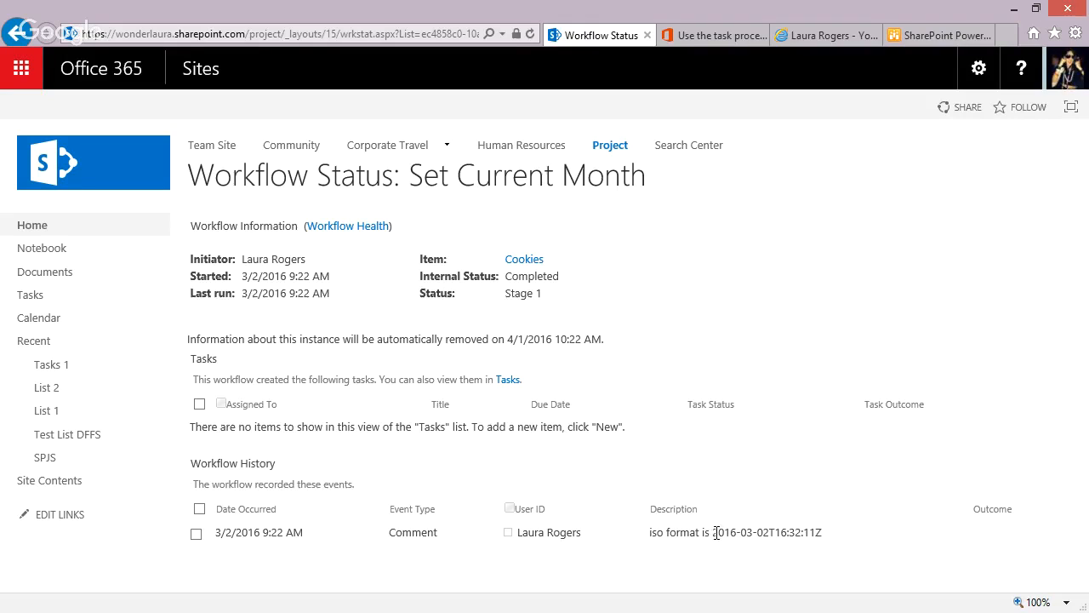
{"action": "left_click_drag", "start_coordinate": [712, 532], "coordinate": [719, 533]}
{"action": "left_click", "coordinate": [832, 542]}
{"action": "left_click", "coordinate": [819, 531]}
{"action": "left_click_drag", "start_coordinate": [743, 534], "coordinate": [754, 536]}
{"action": "left_click", "coordinate": [723, 534]}
{"action": "left_click_drag", "start_coordinate": [713, 533], "coordinate": [834, 544]}
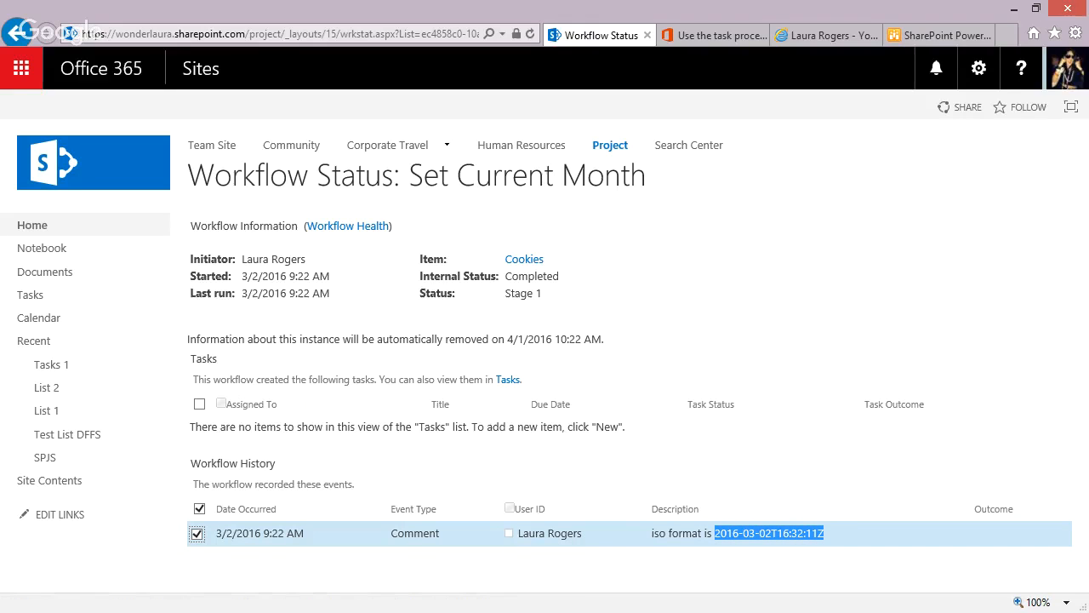
{"action": "key", "text": "alt+Tab"}
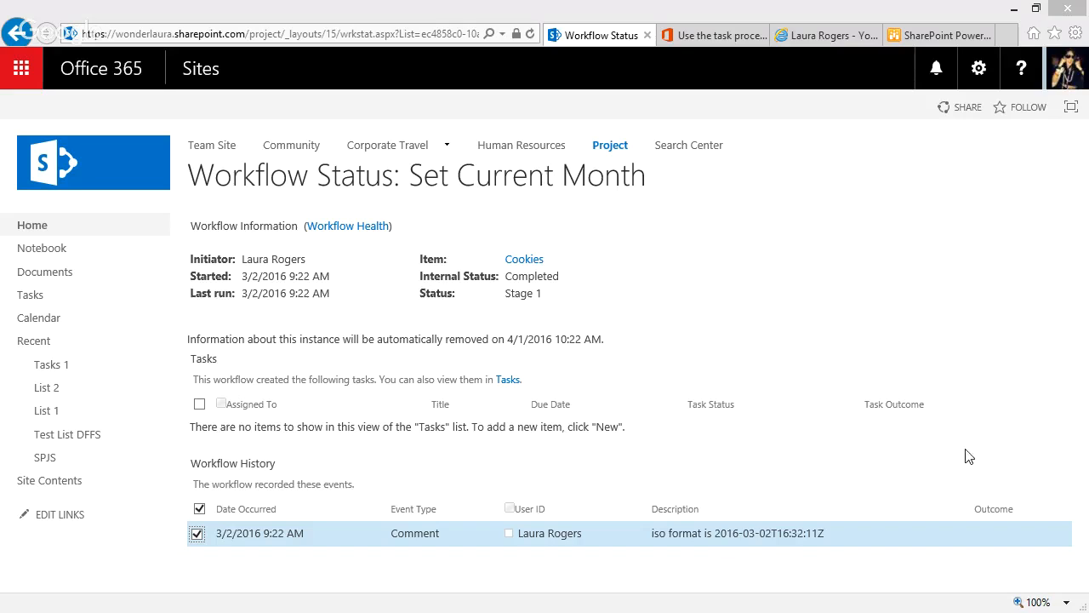
{"action": "left_click", "coordinate": [745, 534]}
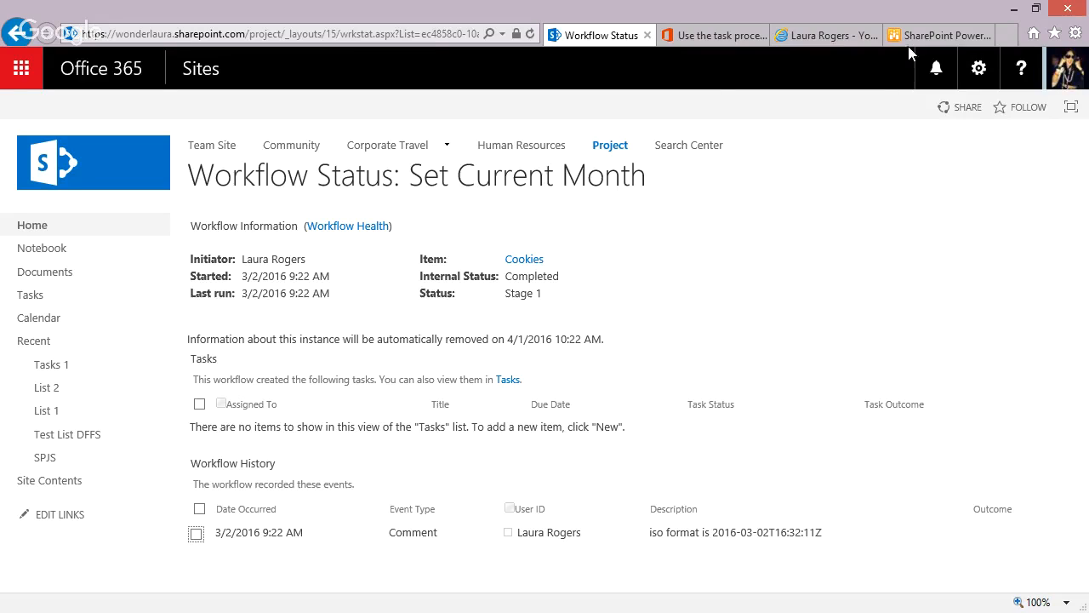
{"action": "mouse_move", "coordinate": [387, 145]}
Switch back to SharePoint Designer and add an Extract Substring of String from Index with Length action below the log action in Stage 1.
{"action": "key", "text": "alt+Tab"}
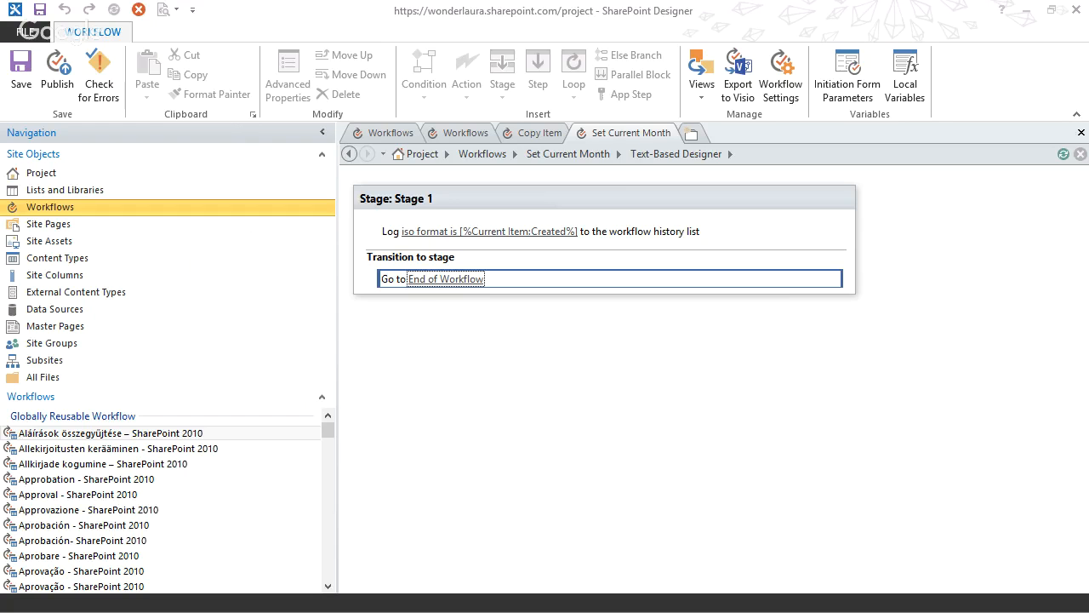
{"action": "left_click", "coordinate": [428, 246]}
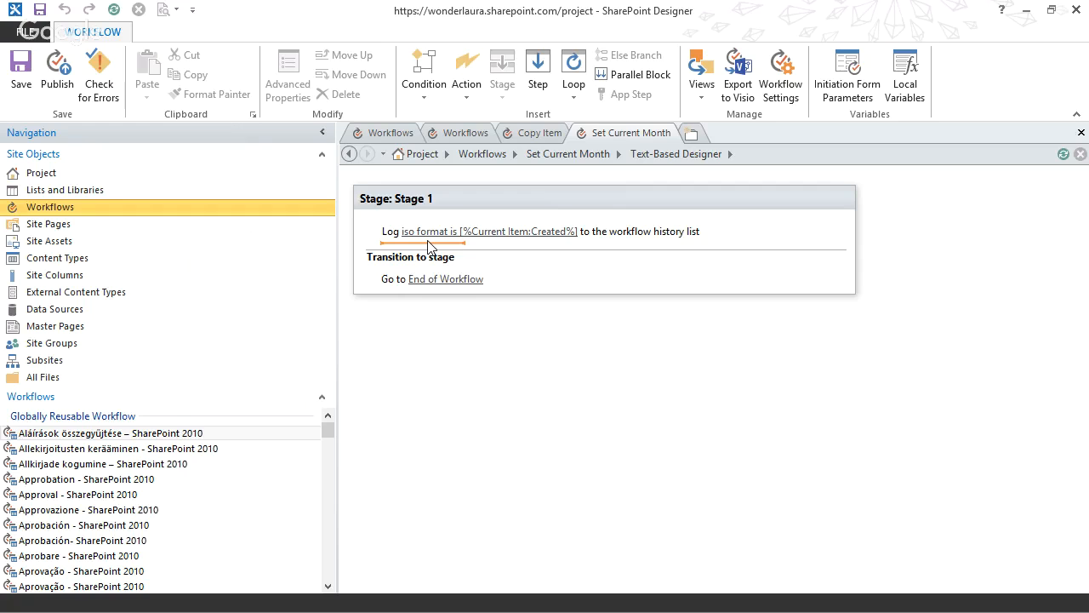
{"action": "left_click", "coordinate": [467, 83]}
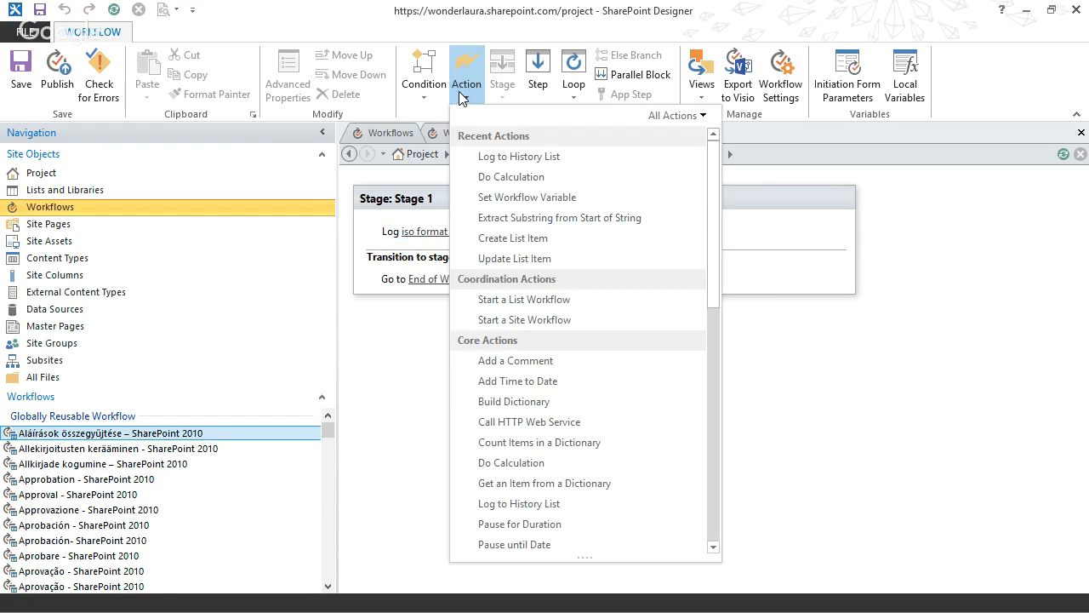
{"action": "left_click_drag", "start_coordinate": [713, 285], "coordinate": [713, 519]}
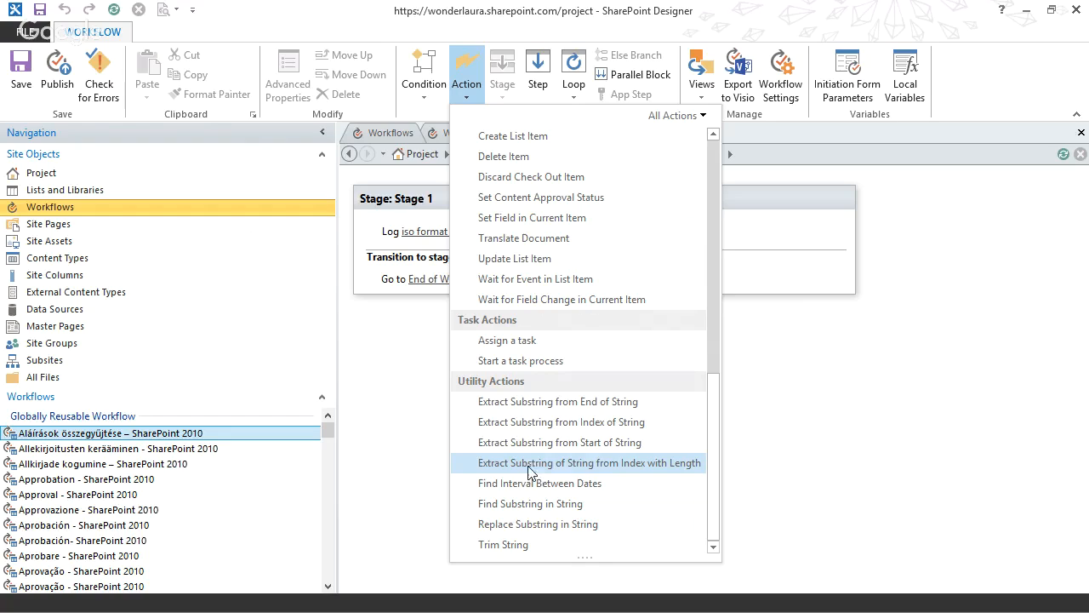
{"action": "left_click", "coordinate": [616, 472]}
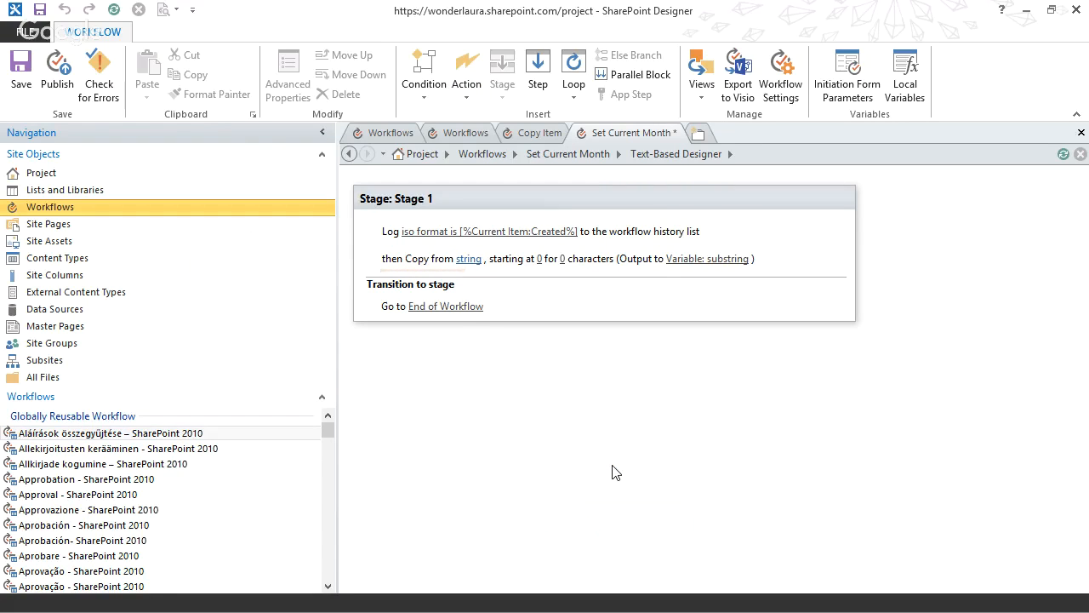
{"action": "left_click", "coordinate": [466, 75]}
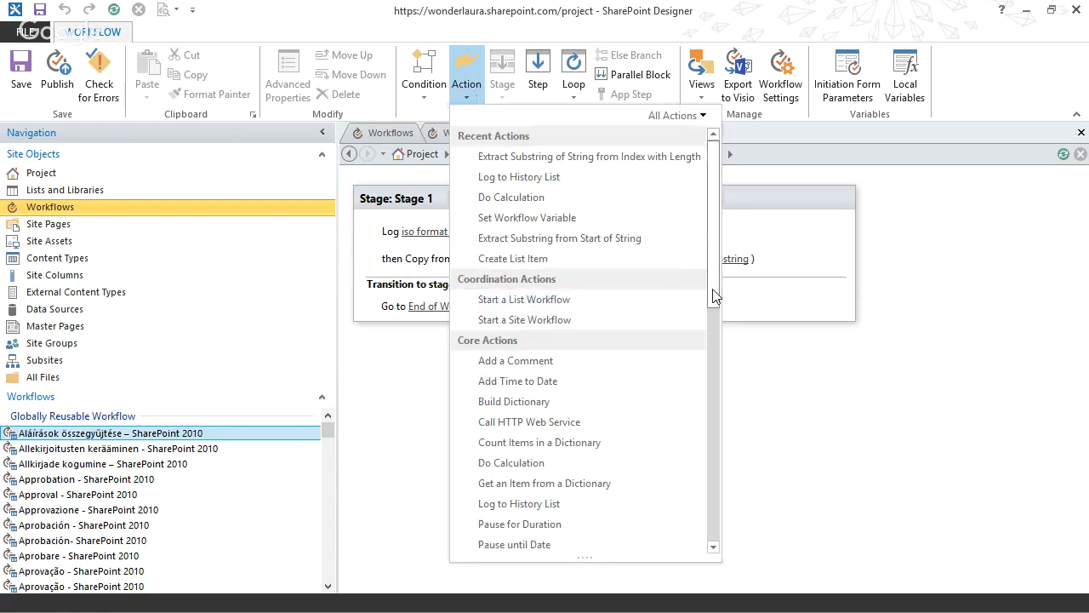
{"action": "left_click_drag", "start_coordinate": [713, 296], "coordinate": [720, 545]}
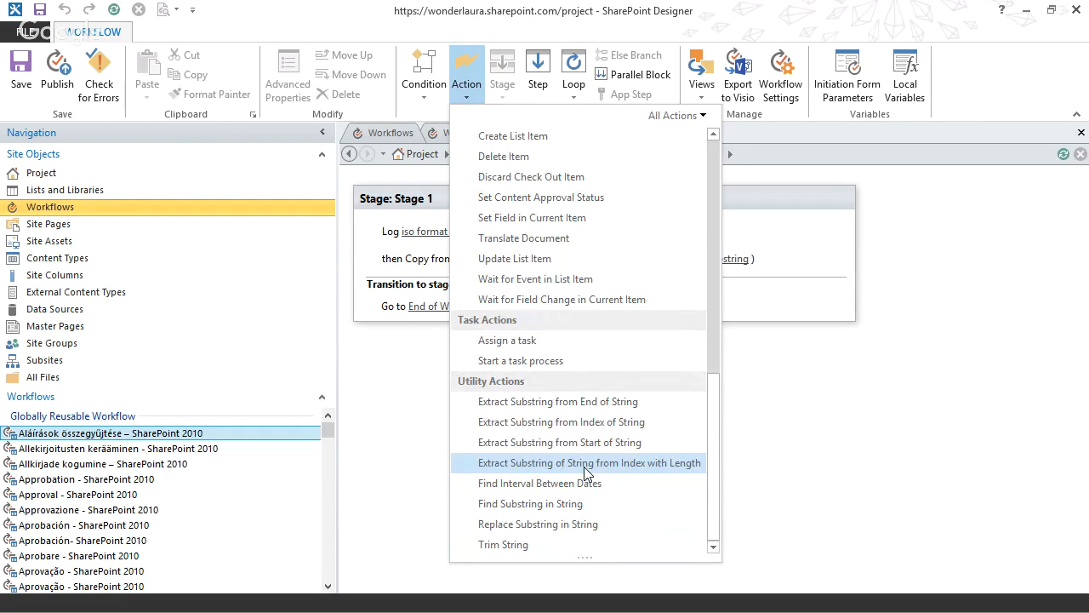
{"action": "left_click", "coordinate": [834, 425]}
Set the substring action's source string to the current item's Created field, returned as ISO Formatted.
{"action": "left_click", "coordinate": [470, 258]}
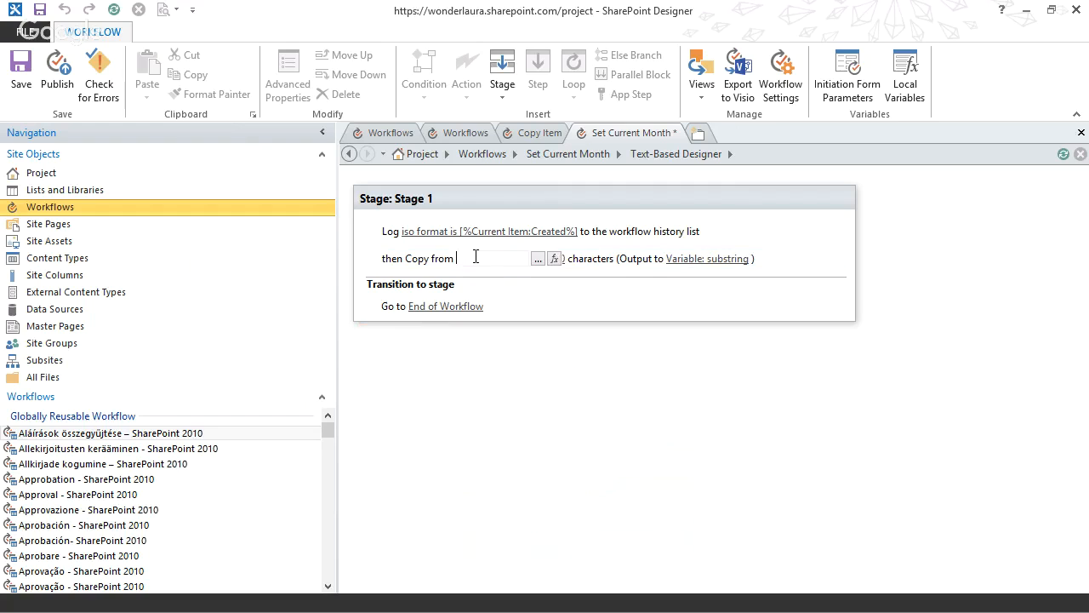
{"action": "left_click", "coordinate": [555, 259]}
{"action": "left_click", "coordinate": [550, 322]}
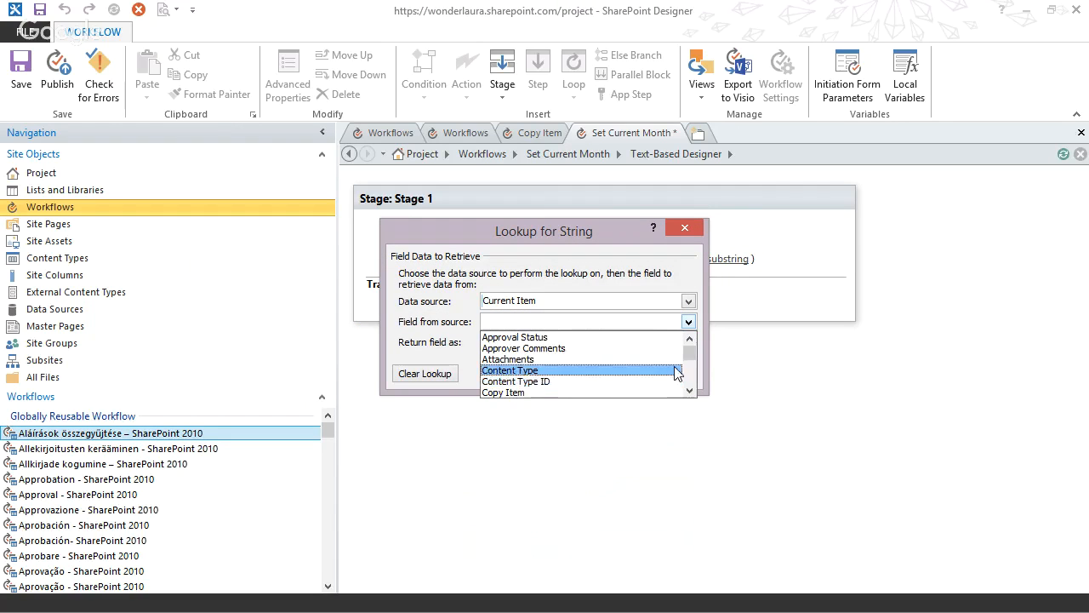
{"action": "left_click", "coordinate": [692, 376]}
{"action": "left_click", "coordinate": [539, 336]}
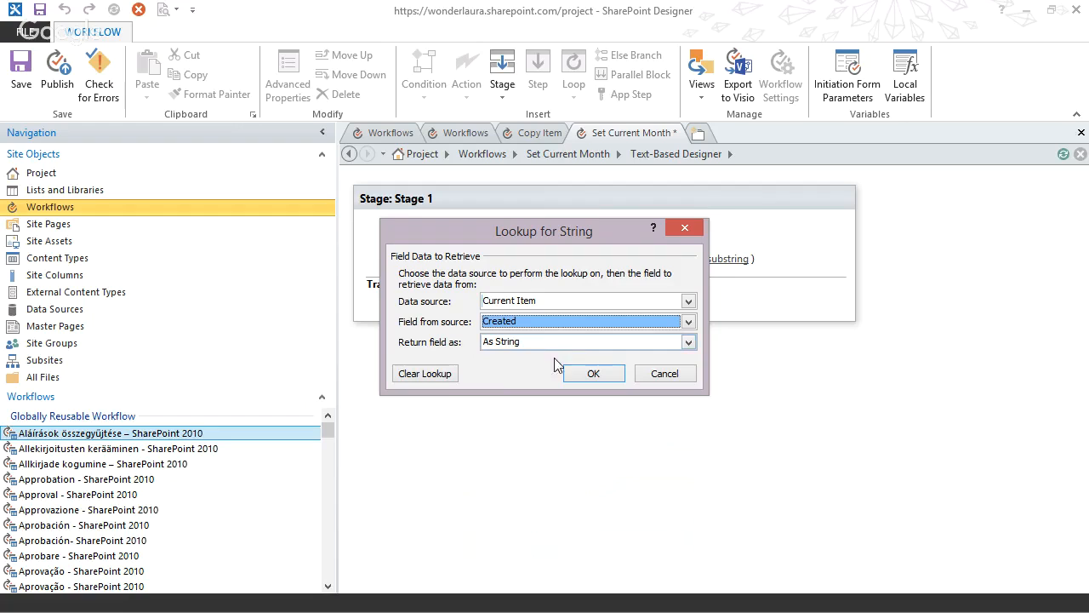
{"action": "left_click", "coordinate": [515, 344]}
{"action": "left_click", "coordinate": [519, 367]}
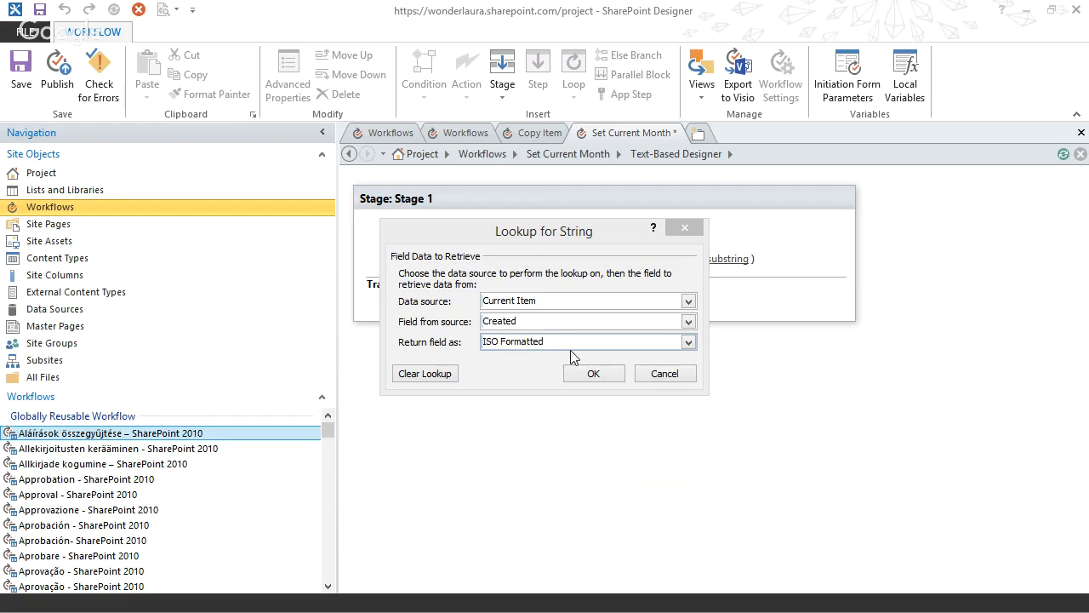
{"action": "left_click", "coordinate": [579, 375]}
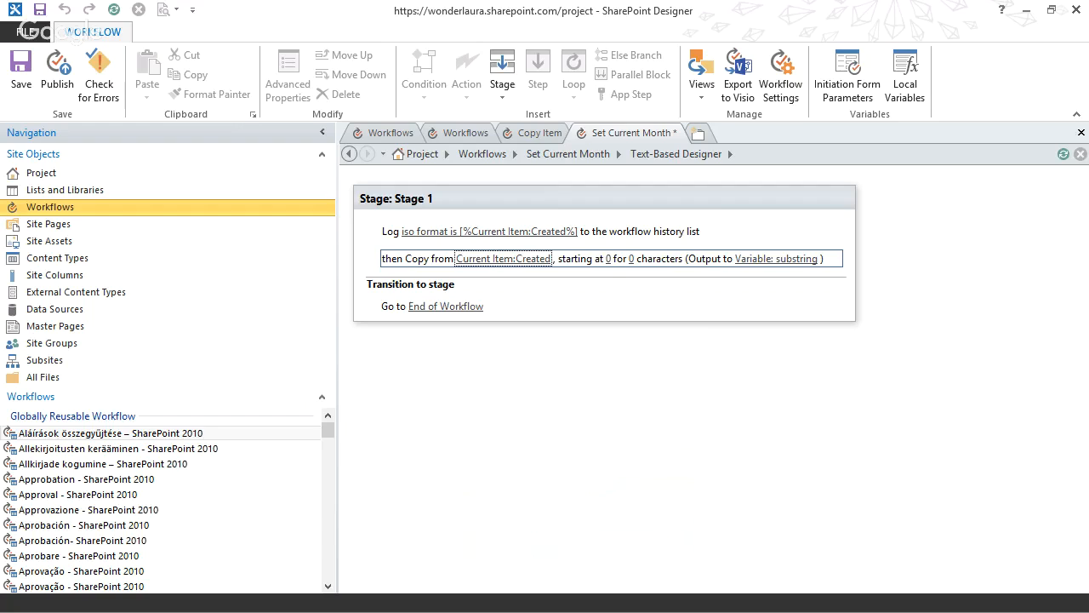
Set the substring extraction to start at 6 and copy 2 characters.
{"action": "key", "text": "alt+Tab"}
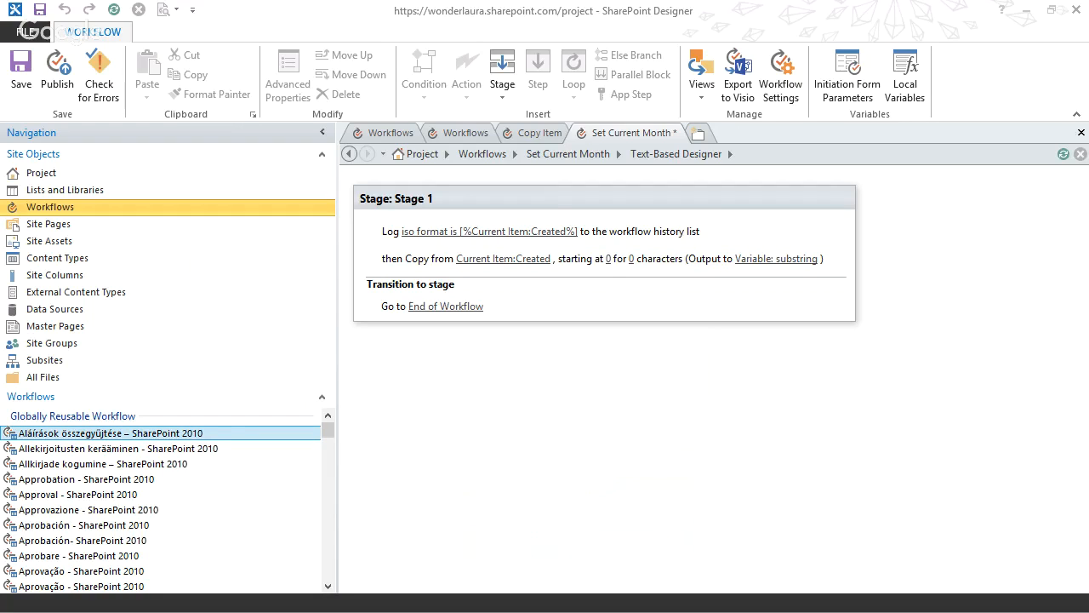
{"action": "left_click", "coordinate": [608, 260]}
{"action": "type", "text": "6"}
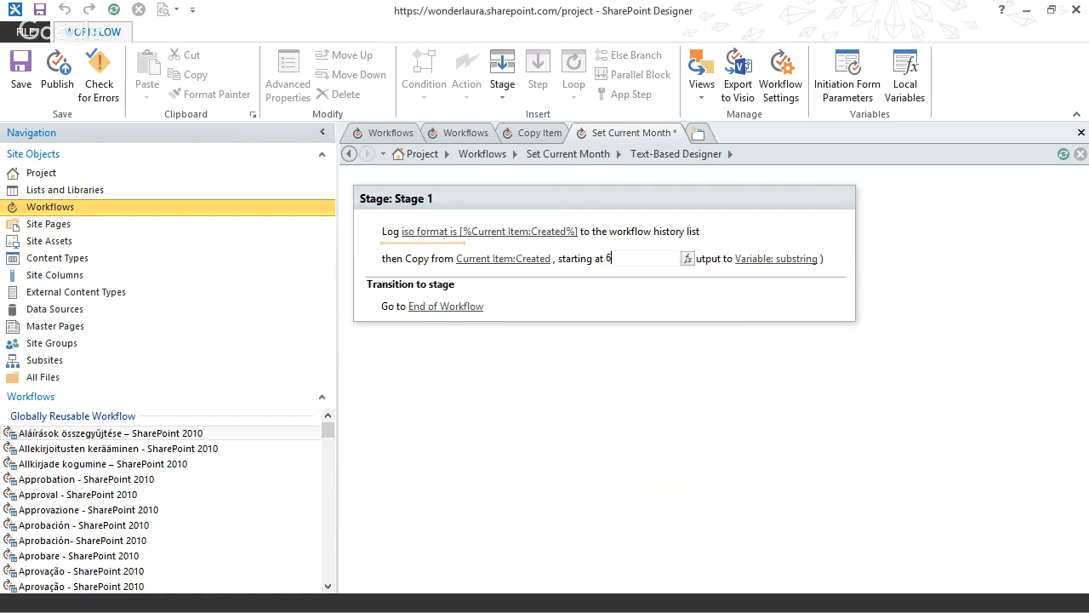
{"action": "key", "text": "Return"}
{"action": "left_click", "coordinate": [631, 258]}
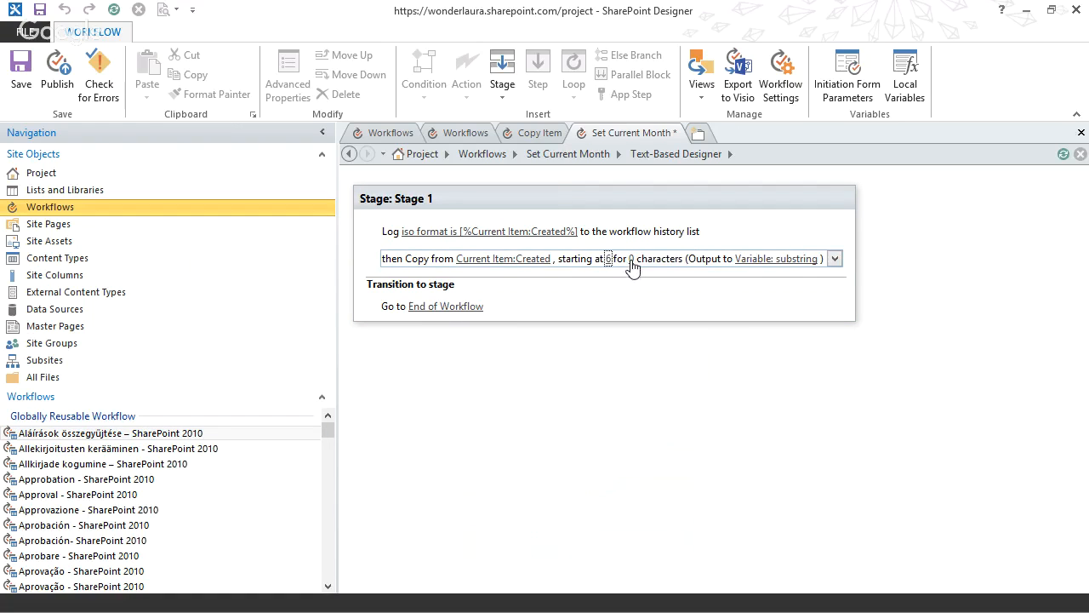
{"action": "type", "text": "2"}
{"action": "key", "text": "Return"}
Output the extracted substring to a new String variable named MonthString.
{"action": "left_click", "coordinate": [773, 259]}
{"action": "left_click", "coordinate": [777, 260]}
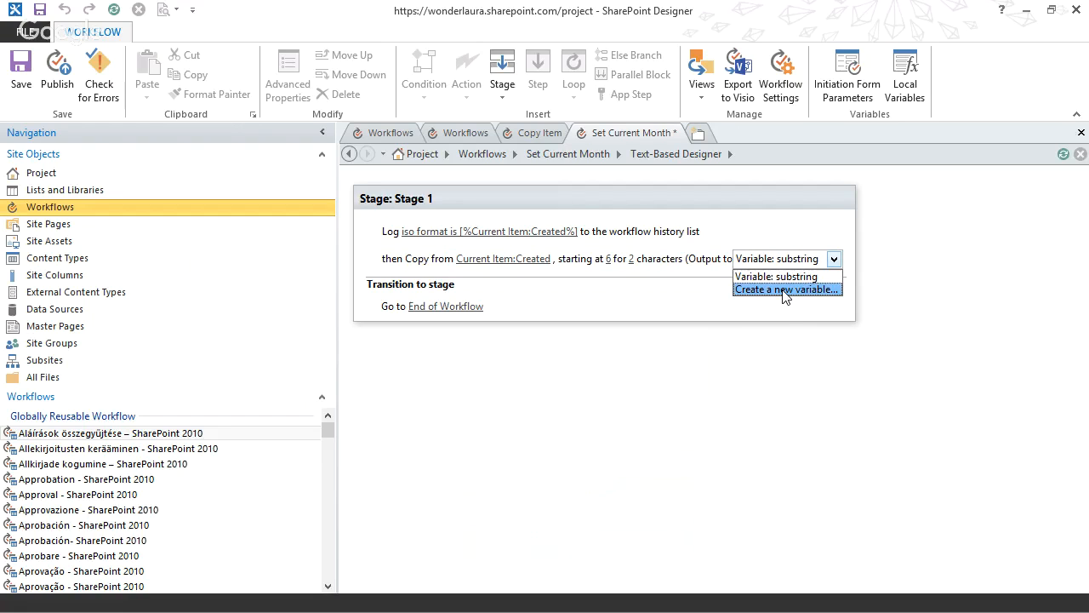
{"action": "left_click", "coordinate": [785, 290]}
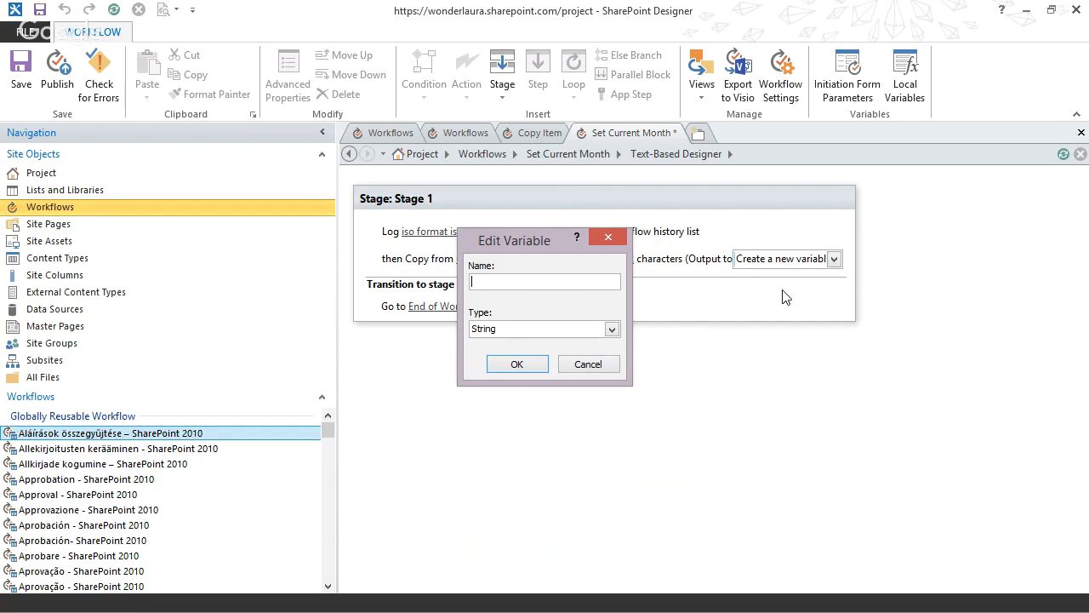
{"action": "type", "text": "MonthString"}
{"action": "left_click", "coordinate": [524, 366]}
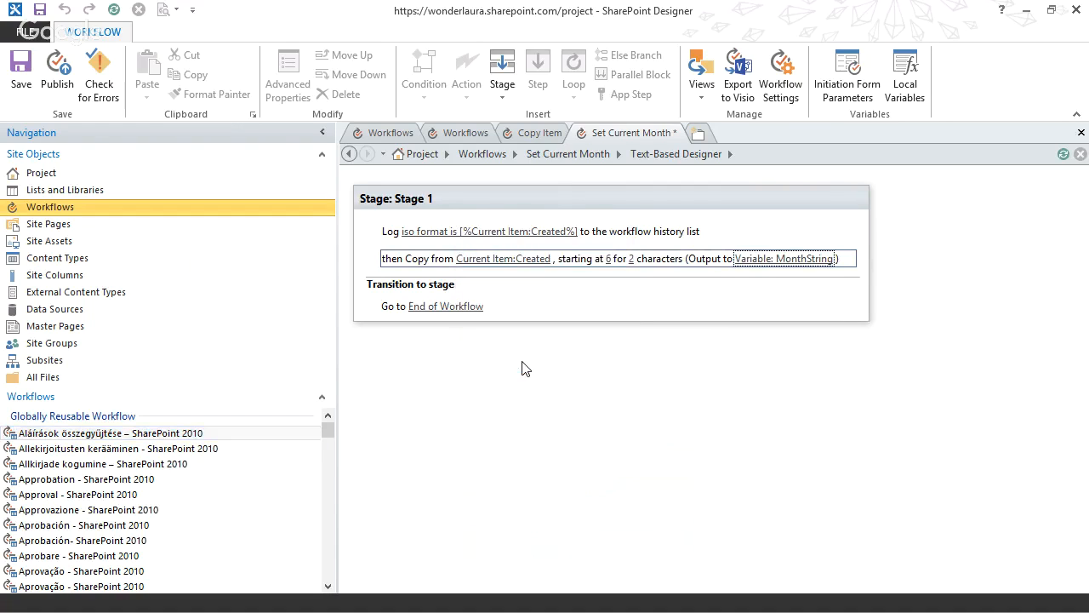
Add a Log to History List action below the substring action and begin its message with "month string is".
{"action": "left_click", "coordinate": [409, 274]}
{"action": "type", "text": "log"}
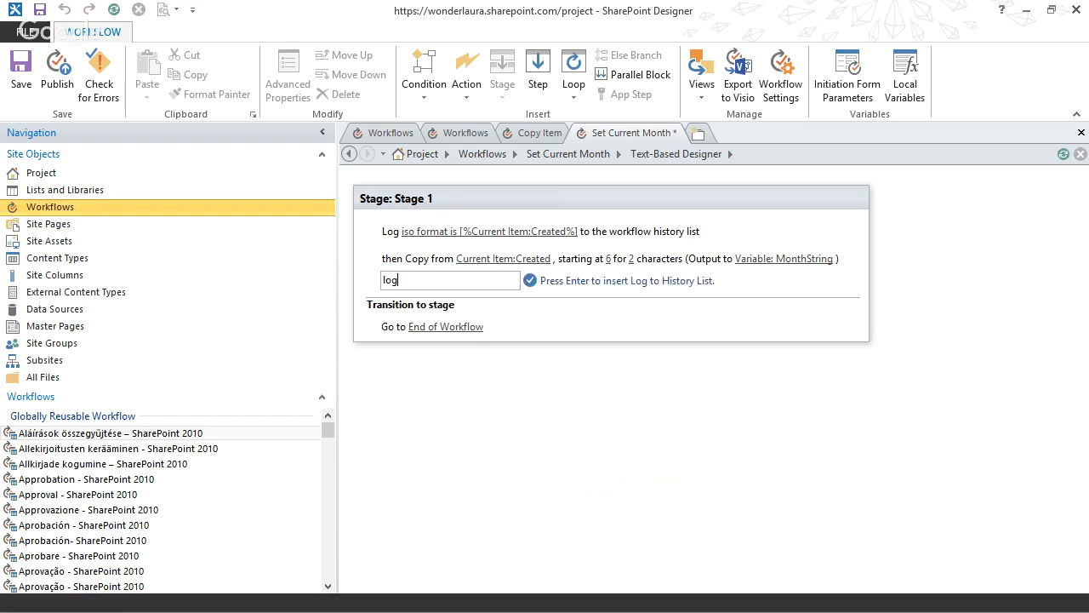
{"action": "key", "text": "Return"}
{"action": "left_click", "coordinate": [439, 285]}
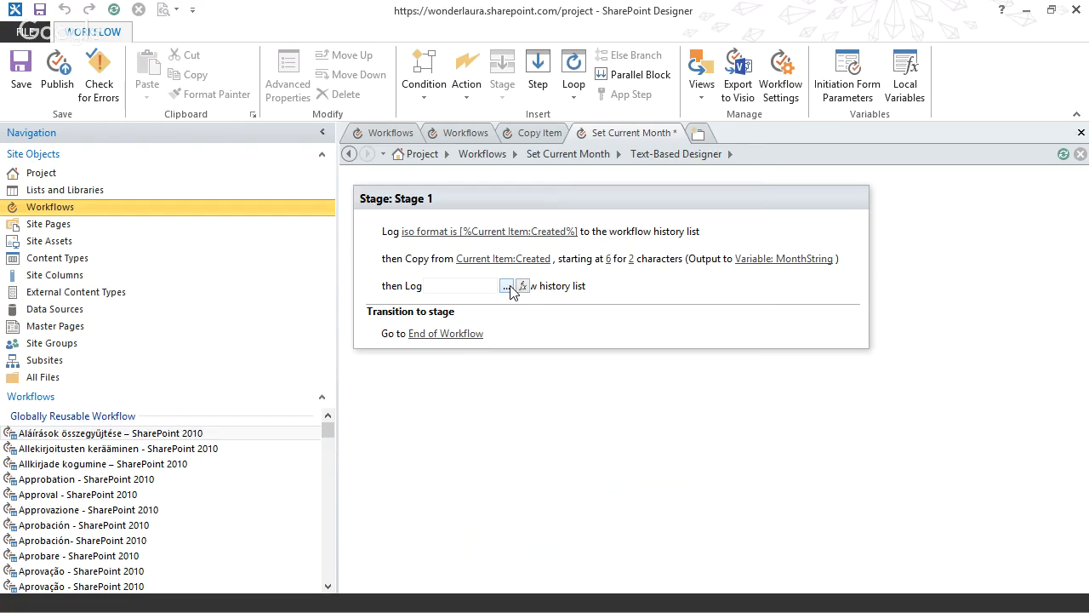
{"action": "left_click", "coordinate": [508, 286]}
{"action": "type", "text": ";oo"}
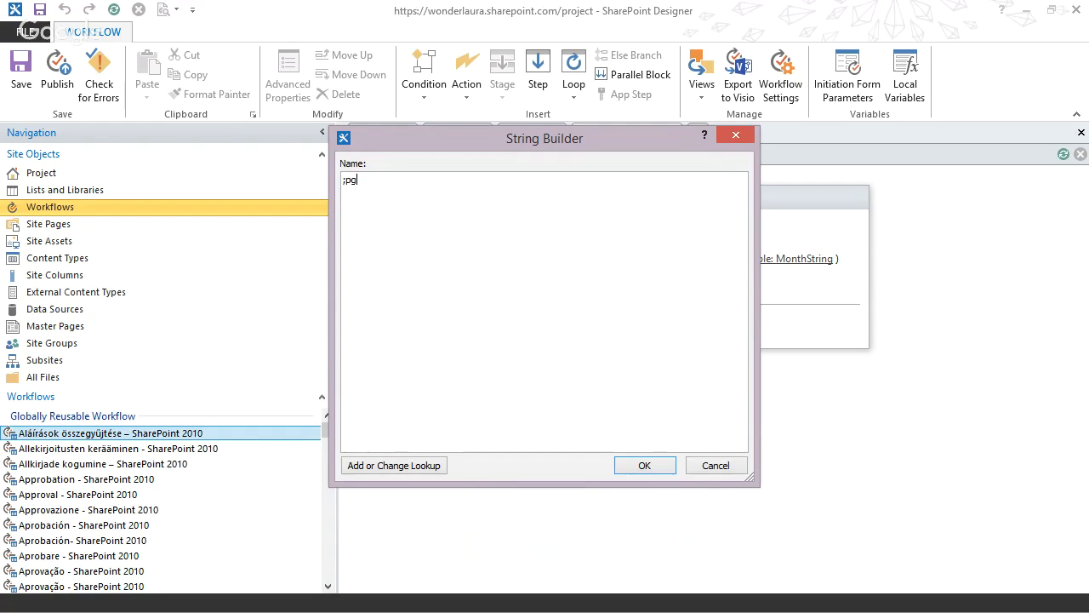
{"action": "key", "text": "BackSpace"}
{"action": "key", "text": "BackSpace"}
{"action": "key", "text": "BackSpace"}
{"action": "type", "text": "month strin"}
Append a lookup of the MonthString workflow variable, returned as a string, to the log message and save the workflow.
{"action": "left_click", "coordinate": [407, 469]}
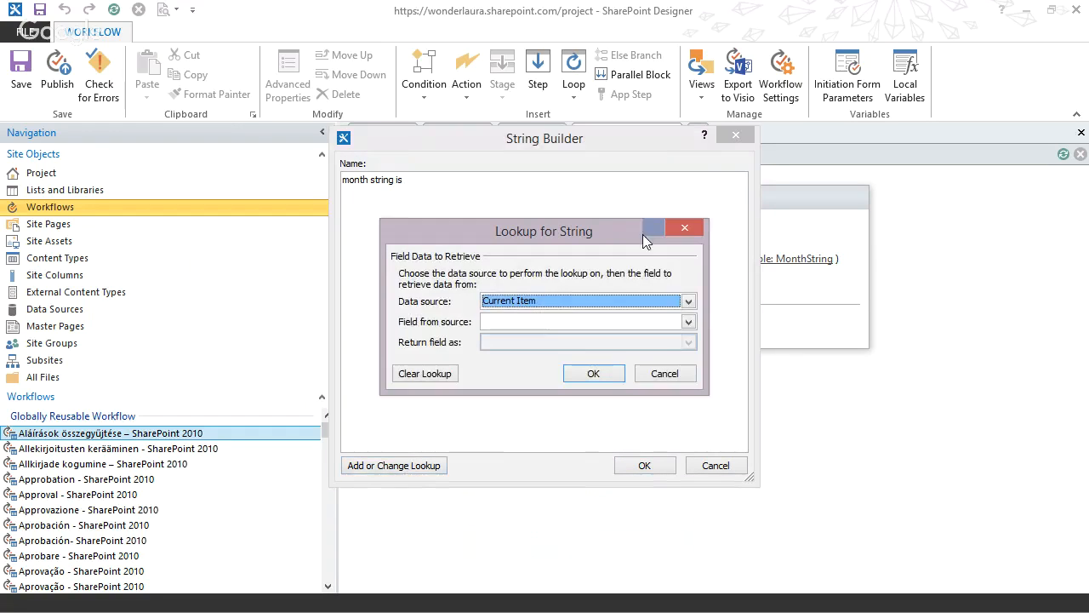
{"action": "left_click", "coordinate": [536, 303]}
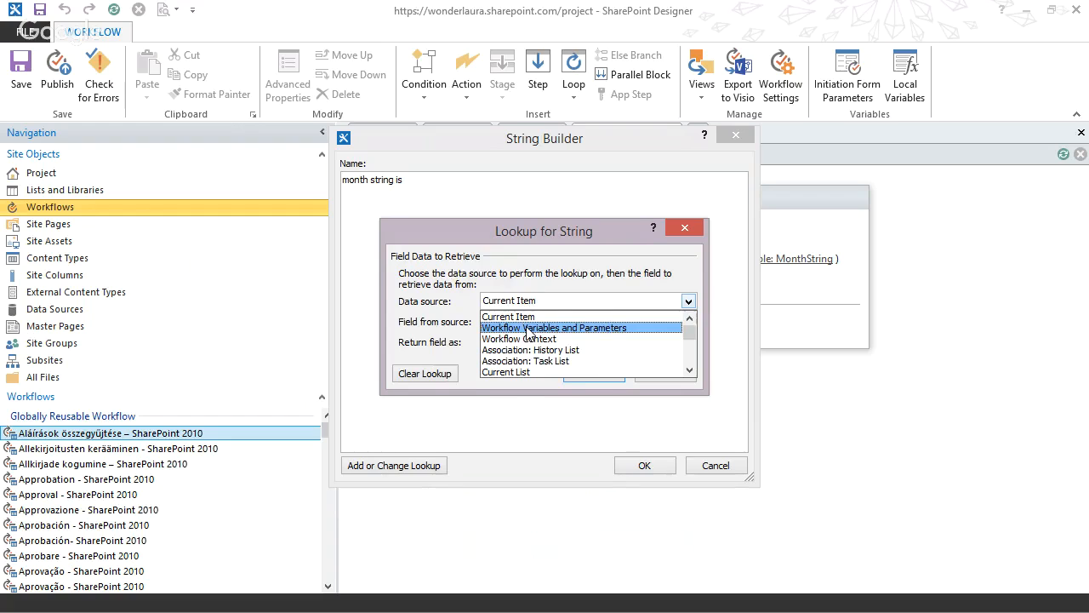
{"action": "left_click", "coordinate": [528, 332]}
{"action": "left_click", "coordinate": [528, 323]}
{"action": "left_click", "coordinate": [527, 341]}
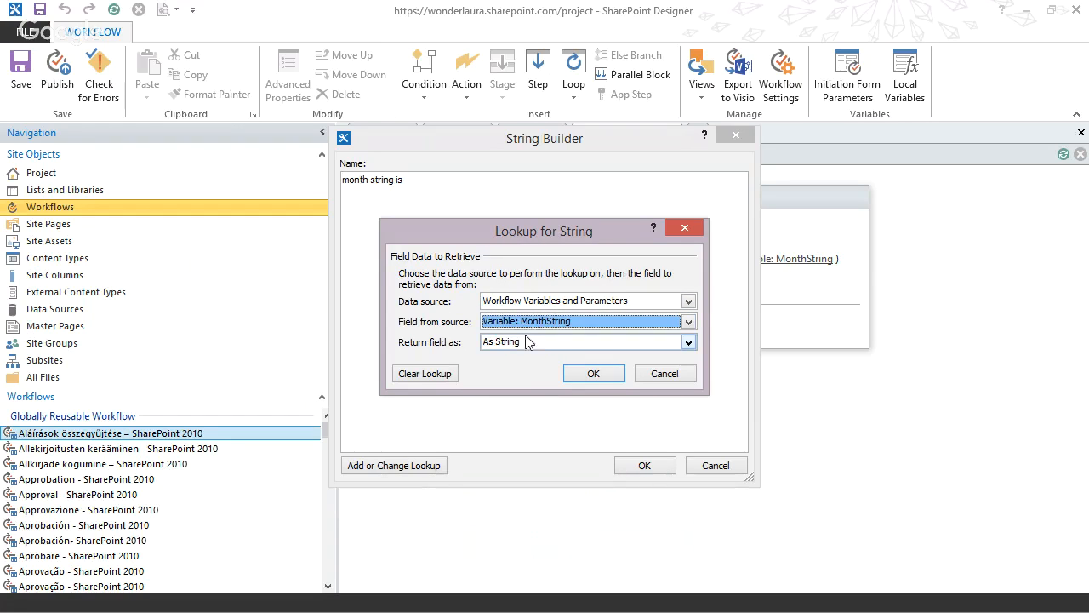
{"action": "left_click", "coordinate": [593, 373]}
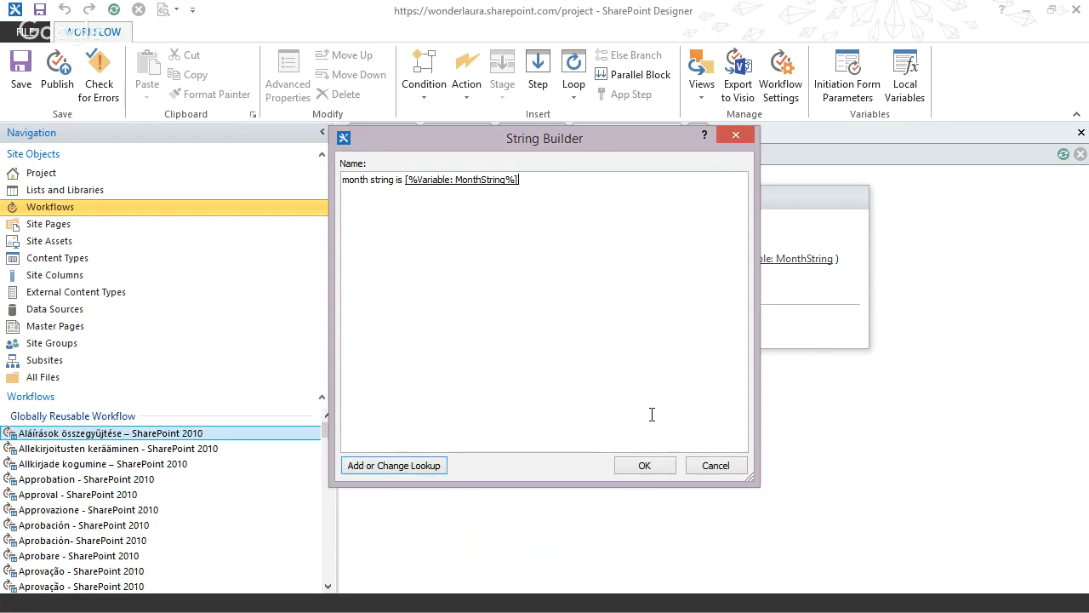
{"action": "left_click", "coordinate": [643, 465]}
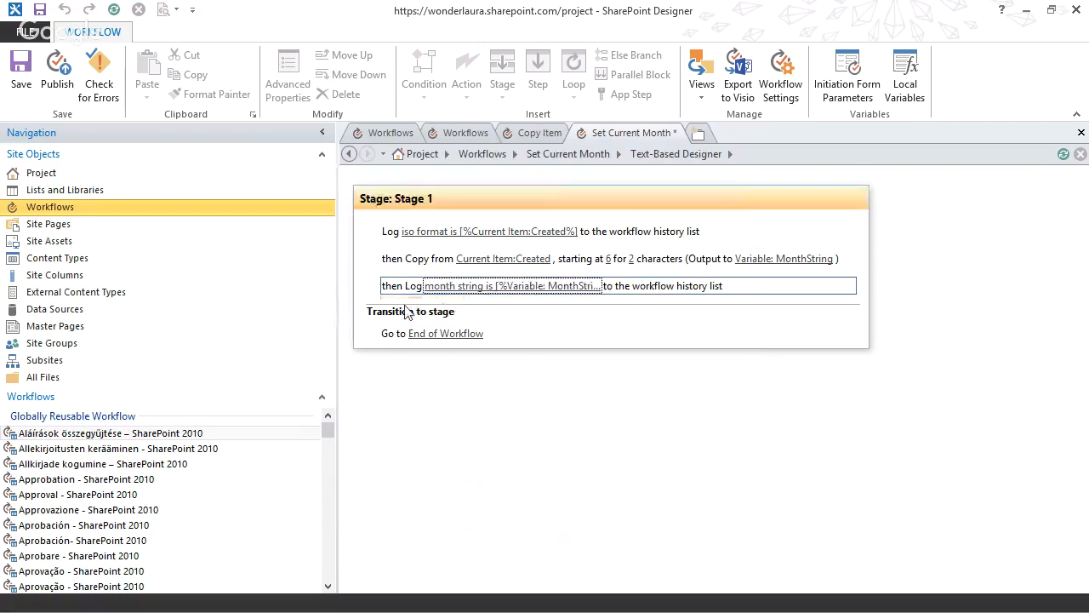
{"action": "left_click", "coordinate": [21, 74]}
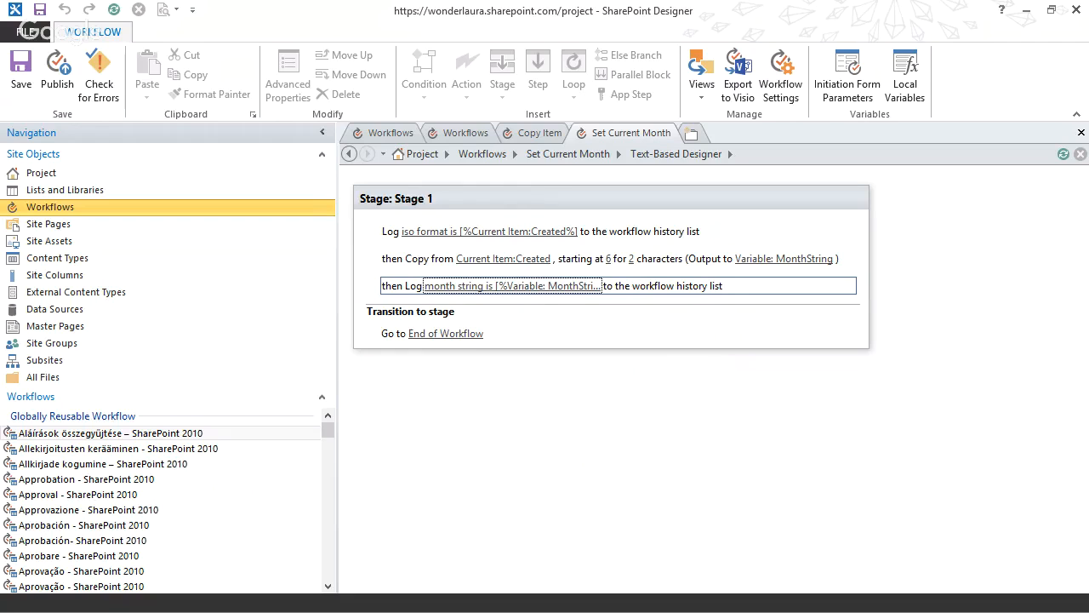
Switch to the browser and start the Set Current Month workflow on the Apples item in List 1.
{"action": "key", "text": "alt+Tab"}
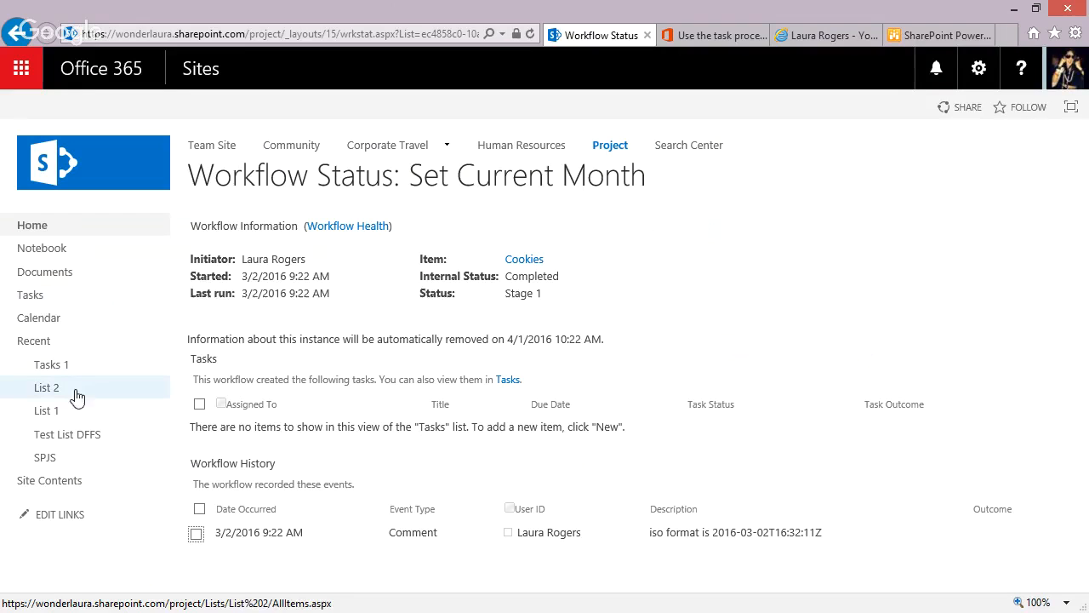
{"action": "left_click", "coordinate": [48, 411]}
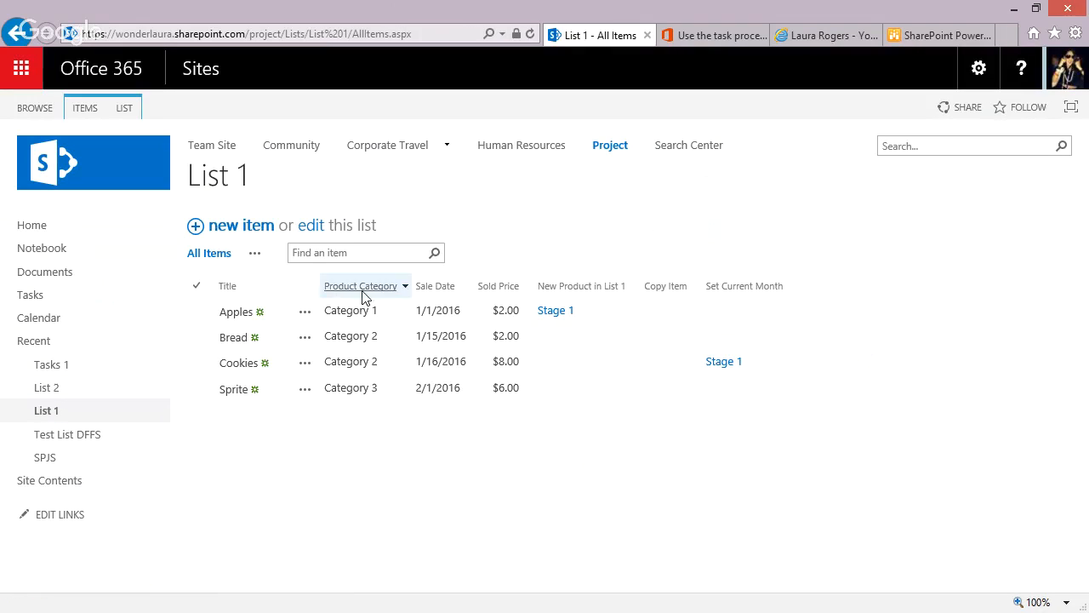
{"action": "left_click", "coordinate": [471, 310]}
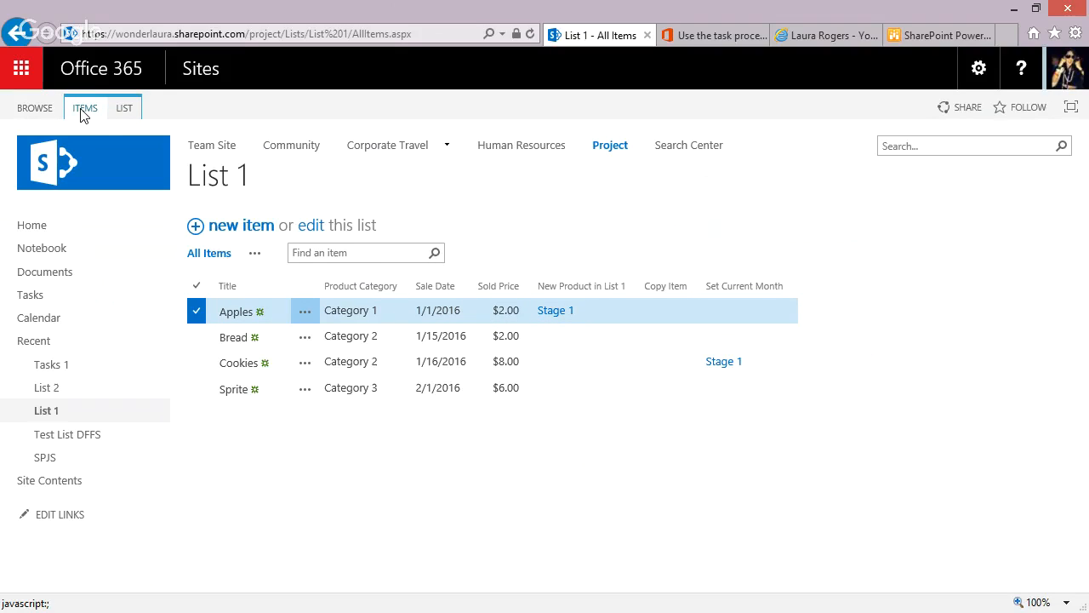
{"action": "left_click", "coordinate": [304, 311]}
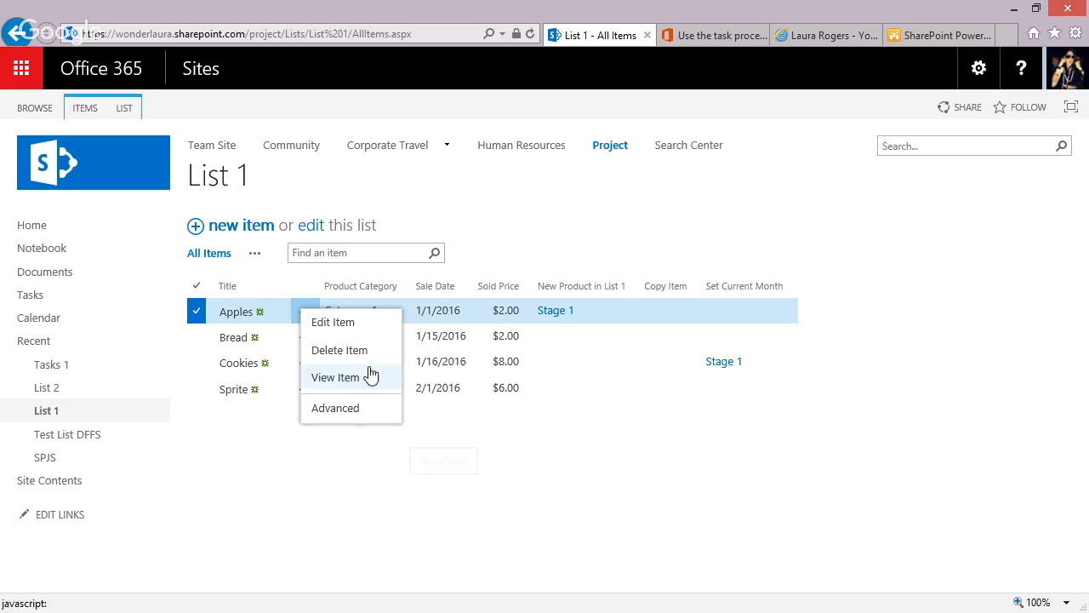
{"action": "mouse_move", "coordinate": [355, 412]}
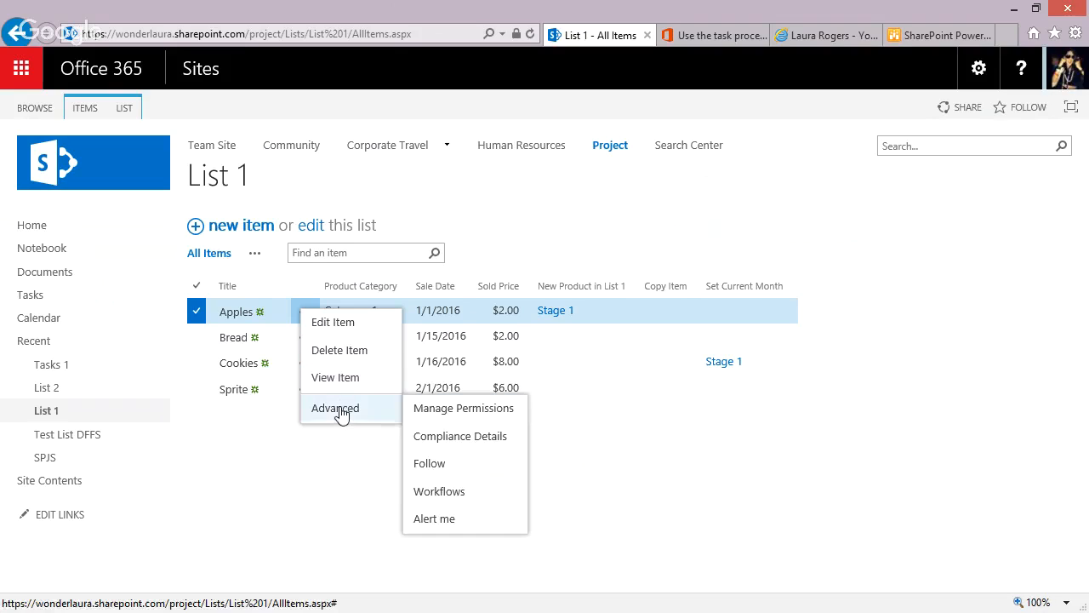
{"action": "left_click", "coordinate": [454, 494]}
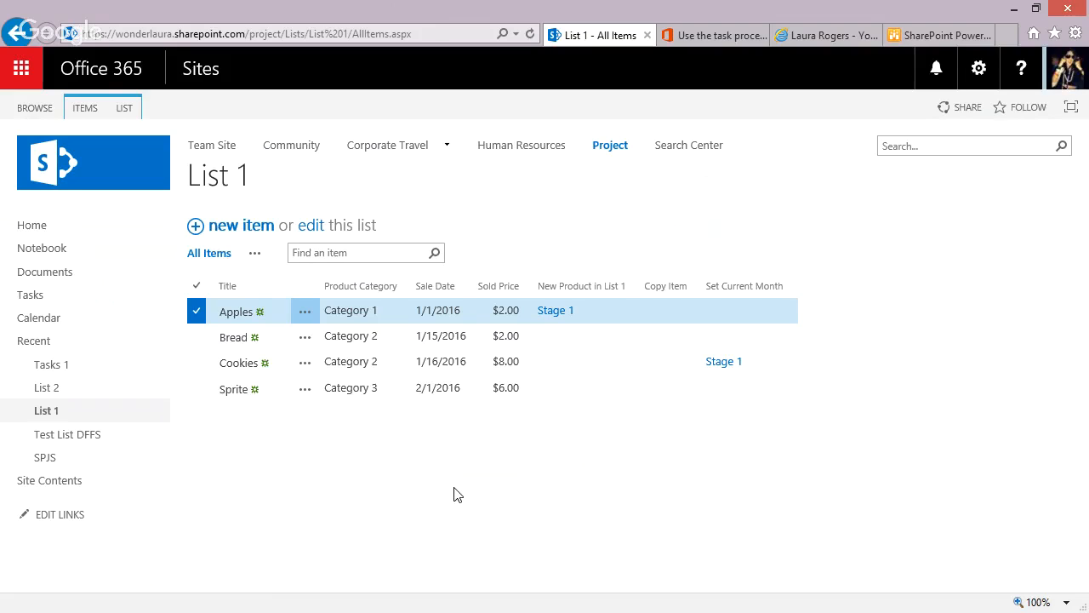
{"action": "left_click", "coordinate": [543, 309]}
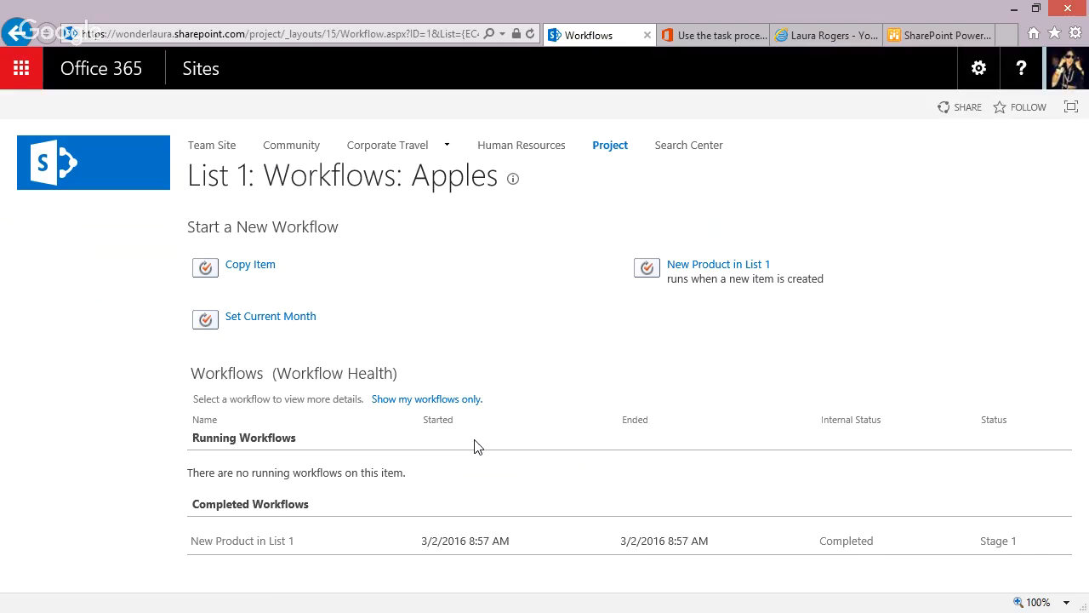
{"action": "left_click", "coordinate": [269, 317]}
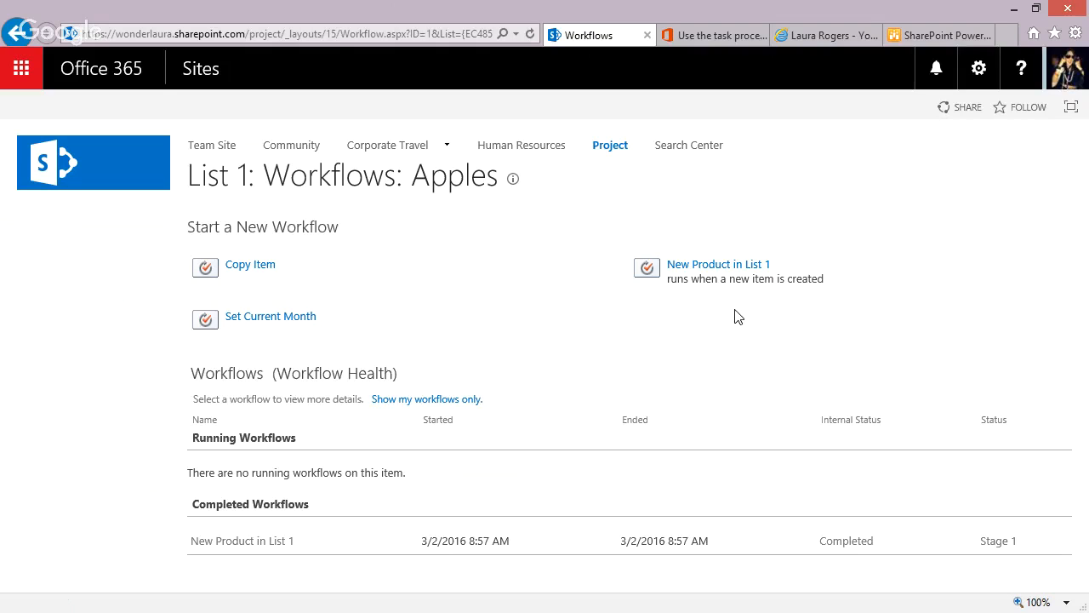
Open the Apples item's Set Current Month workflow status and compare the logged ISO date with the extracted month string.
{"action": "key", "text": "alt+Left"}
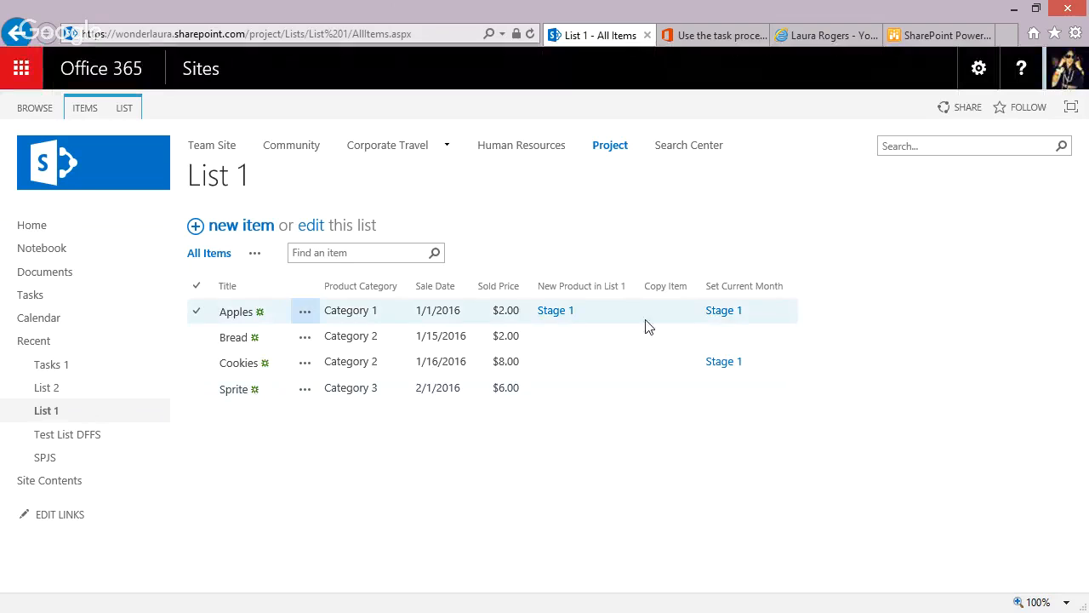
{"action": "left_click", "coordinate": [724, 311]}
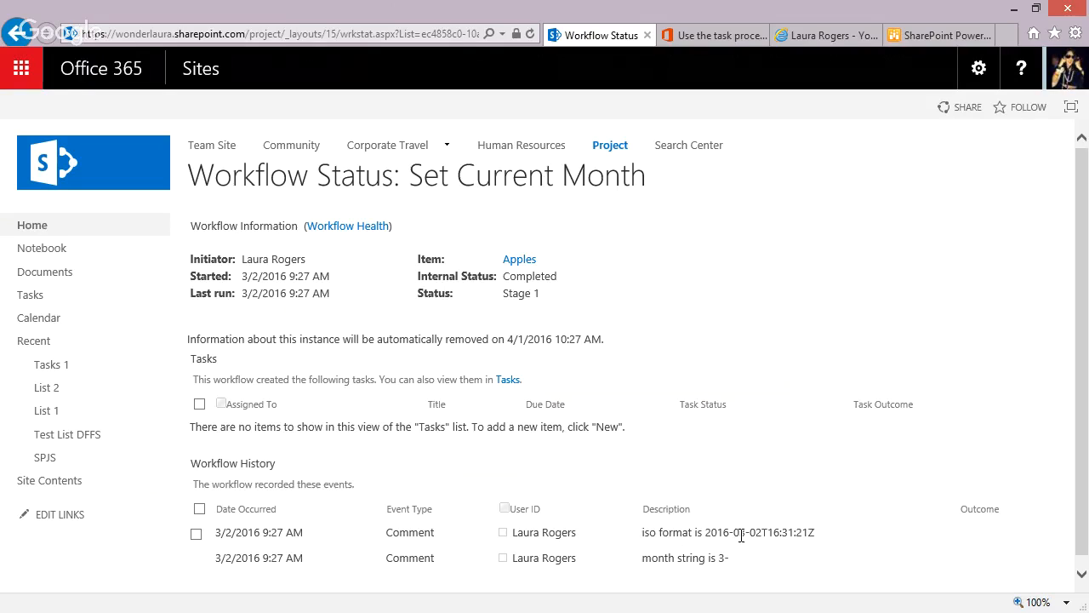
{"action": "double_click", "coordinate": [740, 531]}
{"action": "left_click", "coordinate": [753, 538]}
{"action": "left_click", "coordinate": [749, 532]}
{"action": "left_click", "coordinate": [748, 531]}
Switch back to SharePoint Designer and set the substring action's starting position to 5.
{"action": "key", "text": "alt+Tab"}
{"action": "left_click", "coordinate": [503, 265]}
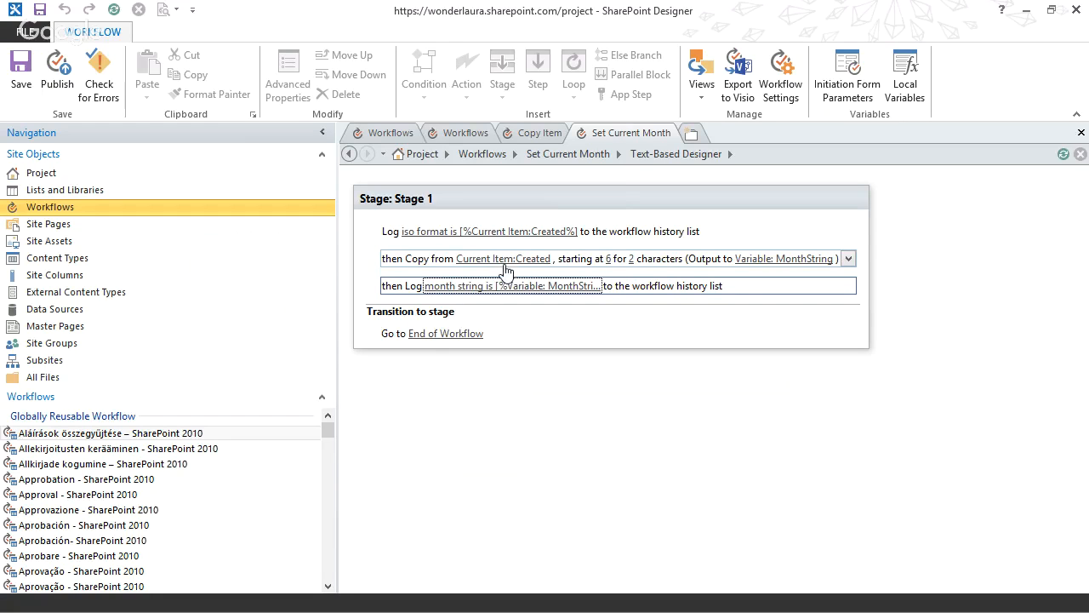
{"action": "left_click", "coordinate": [608, 259]}
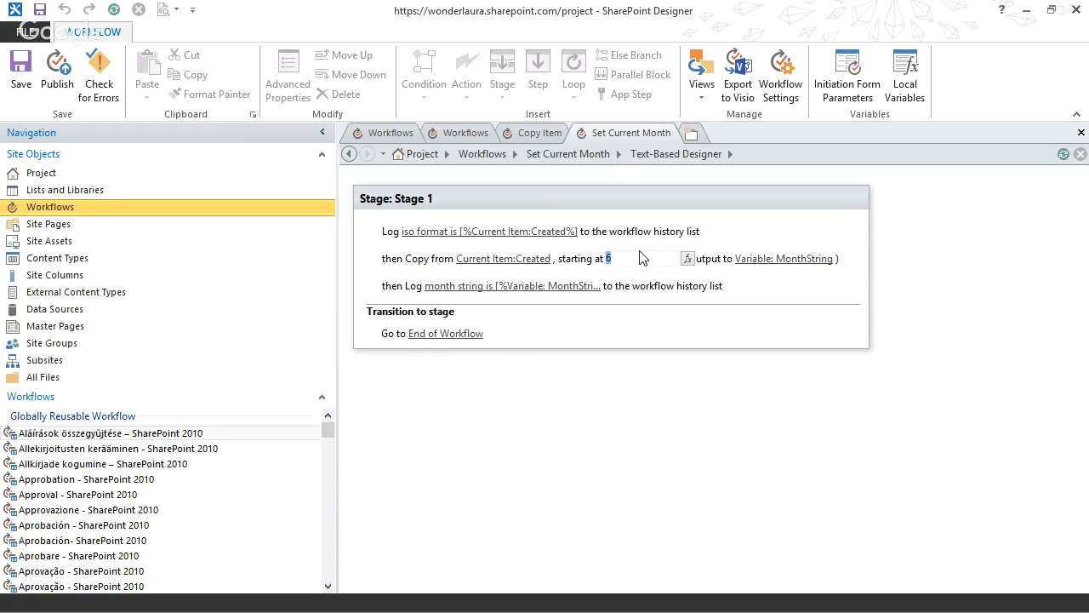
{"action": "type", "text": "5"}
{"action": "key", "text": "Return"}
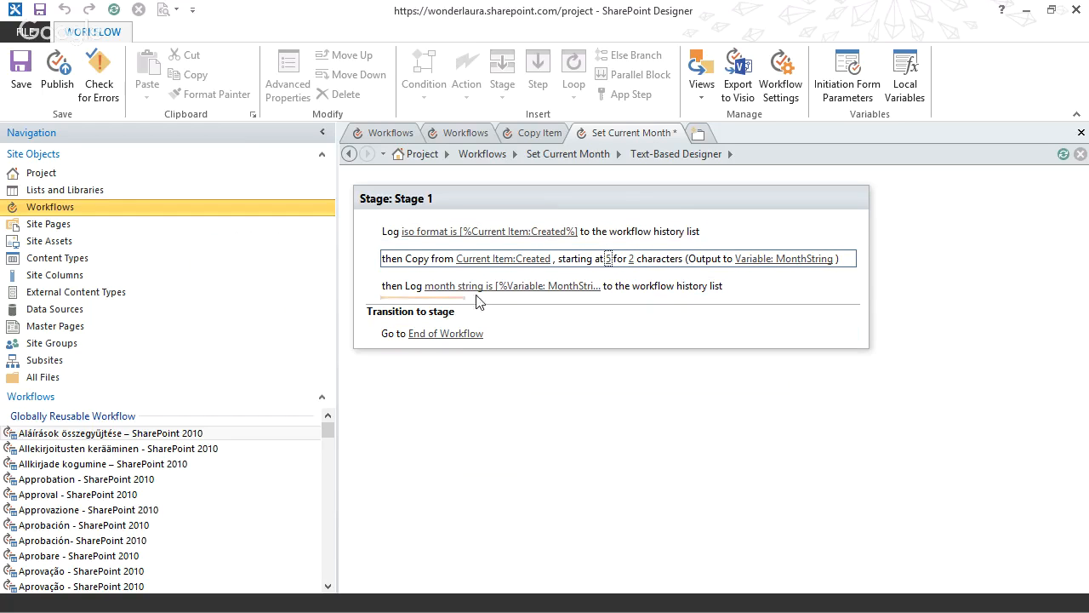
Add a Set Workflow Variable action below the month string log action in Stage 1.
{"action": "left_click", "coordinate": [414, 305]}
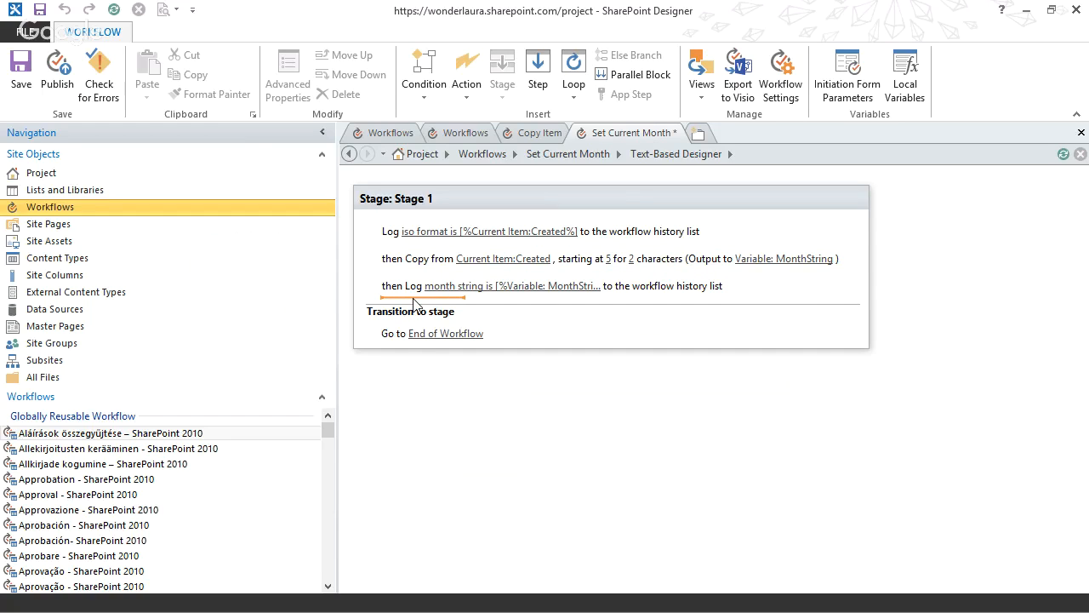
{"action": "type", "text": "s"}
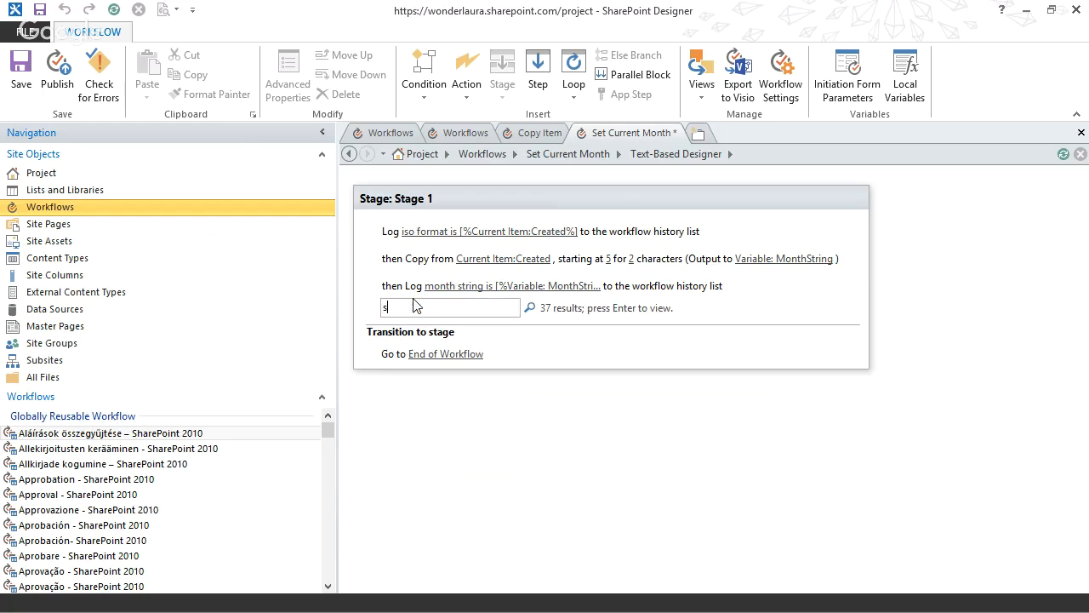
{"action": "type", "text": "et w"}
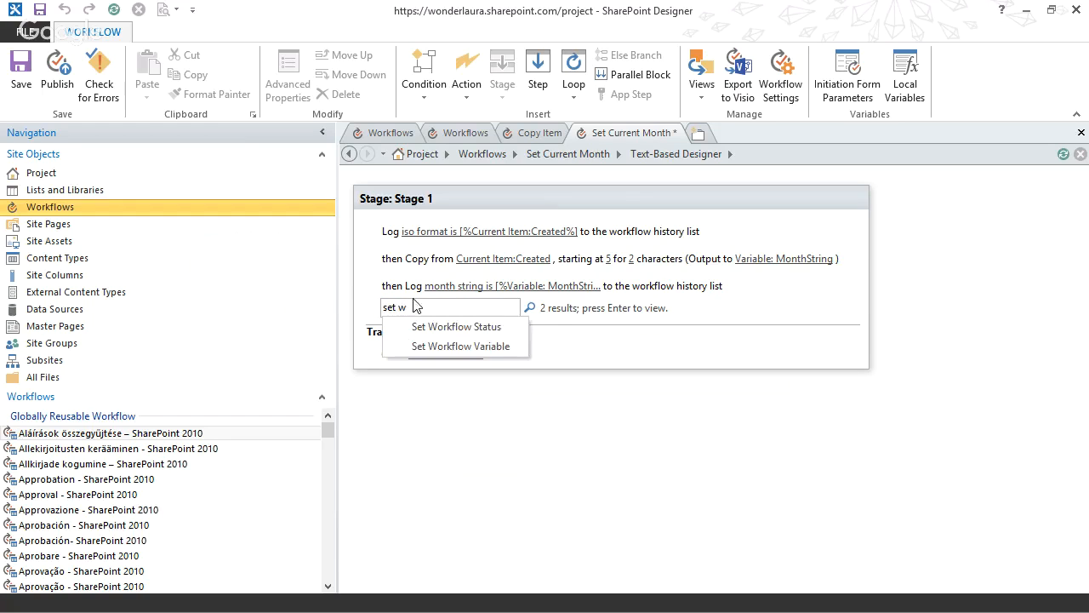
{"action": "left_click", "coordinate": [429, 351]}
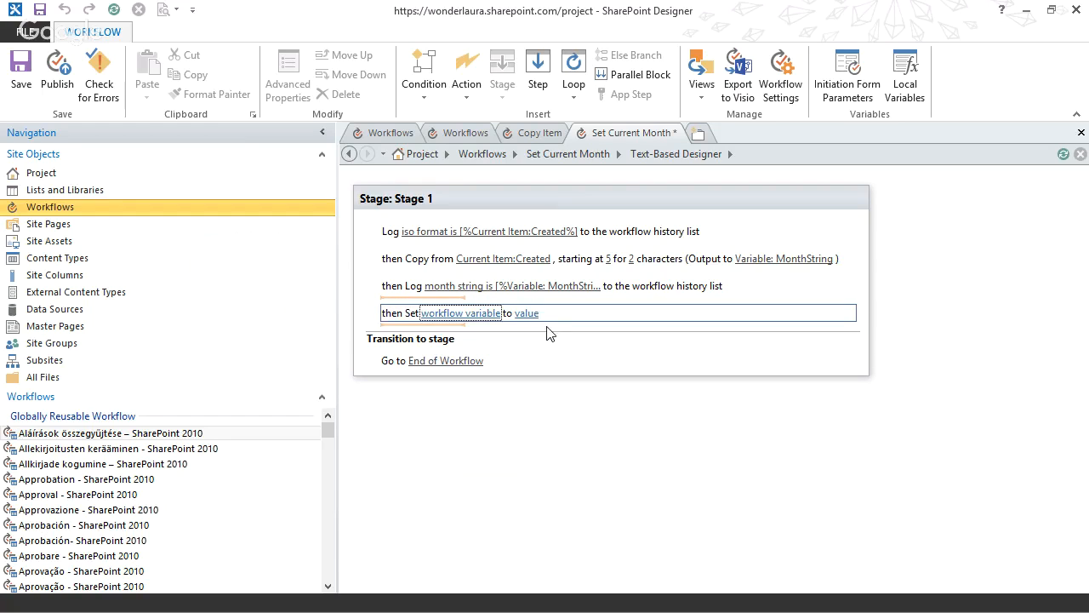
Create a String variable named FirstDayOfMonth as the target of the Set Workflow Variable action.
{"action": "left_click", "coordinate": [468, 313]}
{"action": "left_click", "coordinate": [474, 356]}
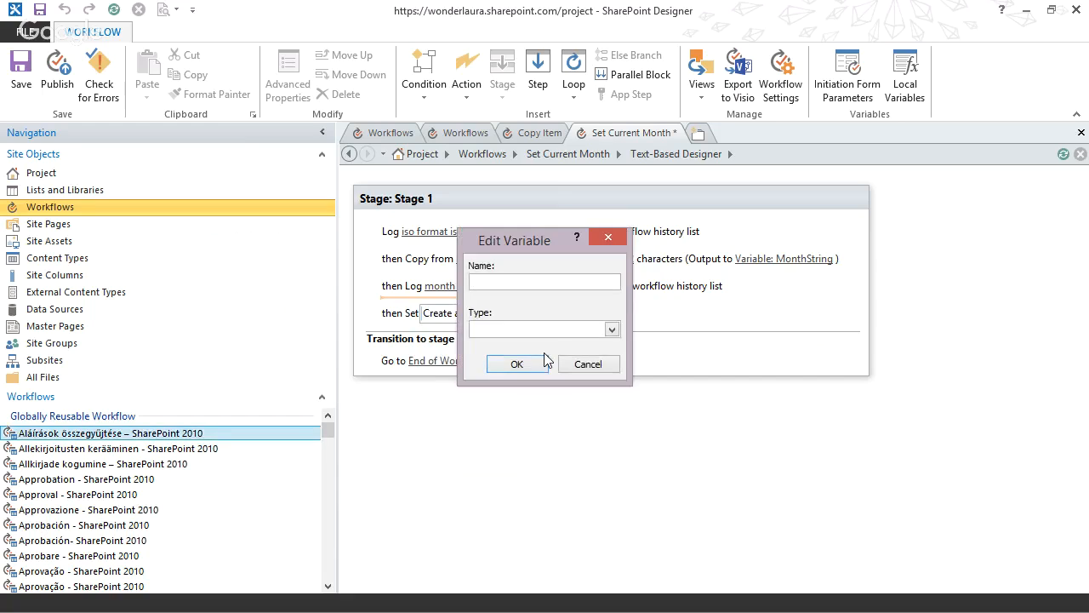
{"action": "type", "text": "FirstDayOfMonth"}
{"action": "key", "text": "Tab"}
{"action": "key", "text": "s"}
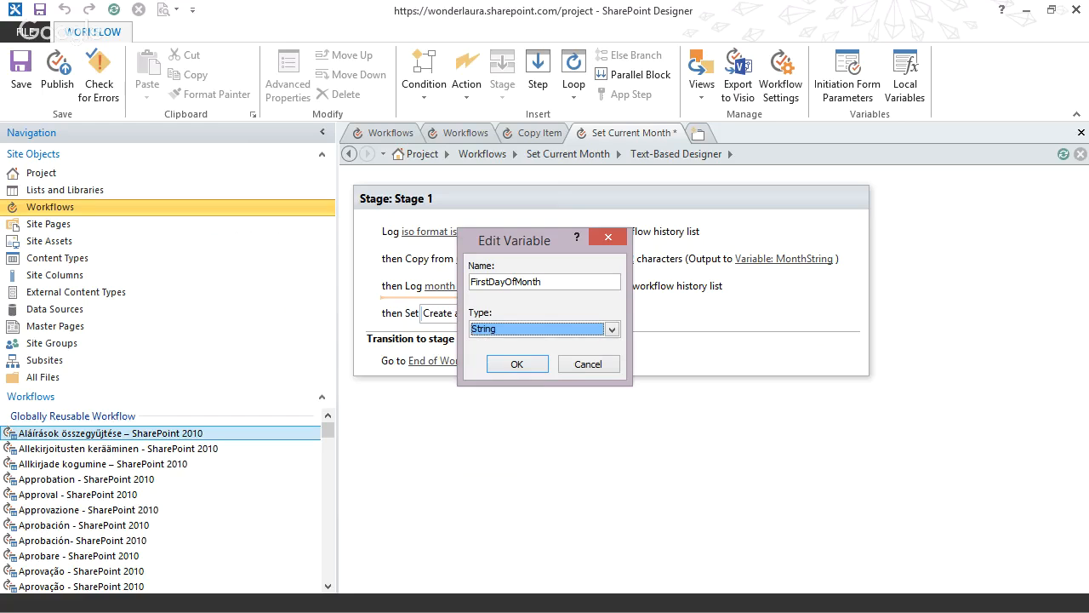
{"action": "left_click", "coordinate": [516, 364]}
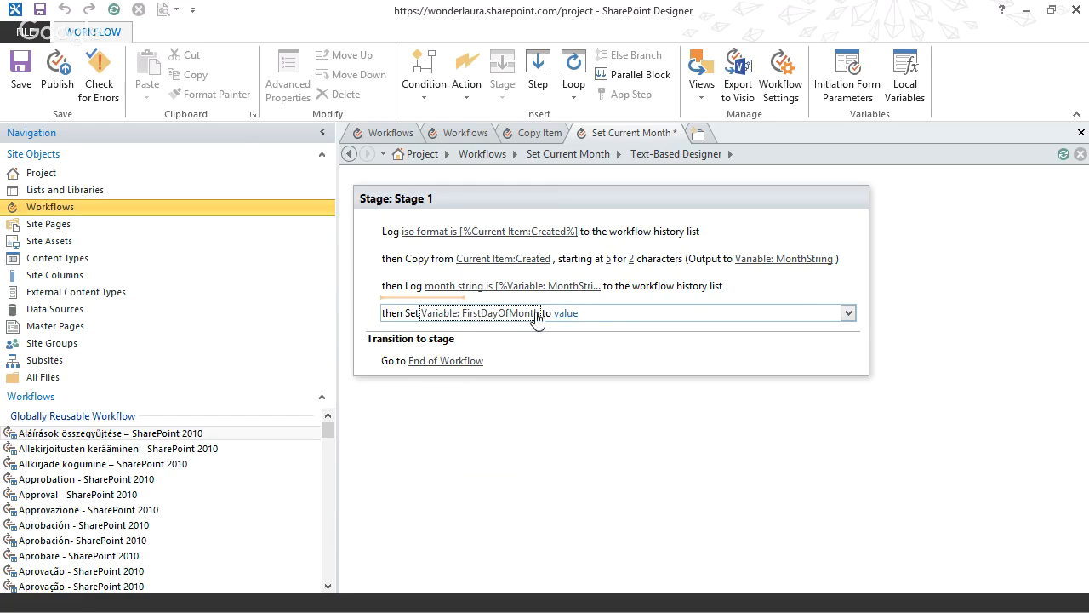
Open the String Builder for the FirstDayOfMonth value, move it clear of the actions, and enter the text "2016-".
{"action": "left_click", "coordinate": [566, 314]}
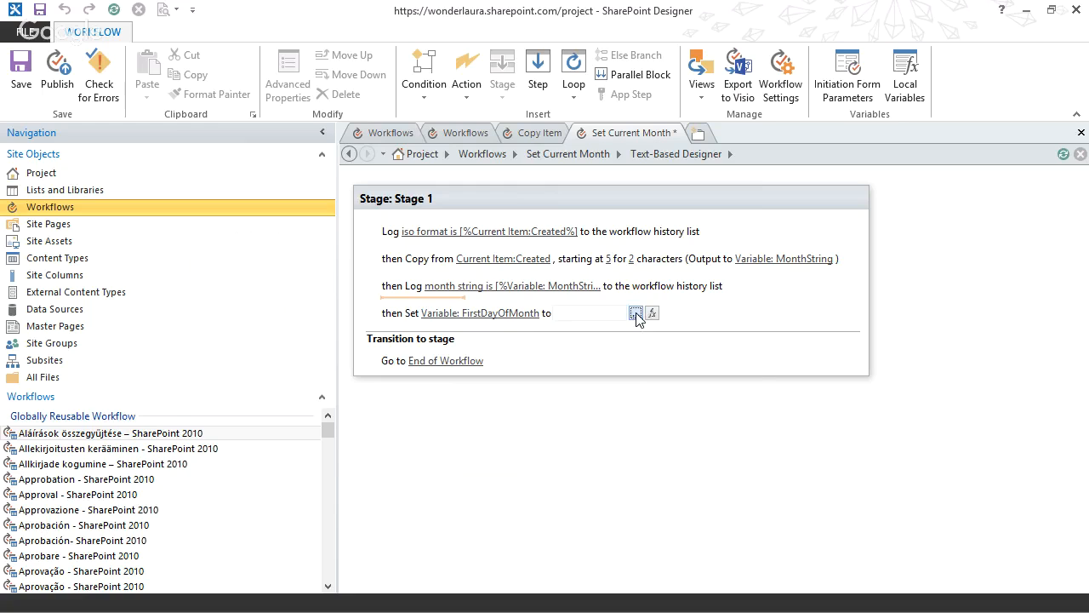
{"action": "left_click", "coordinate": [635, 314]}
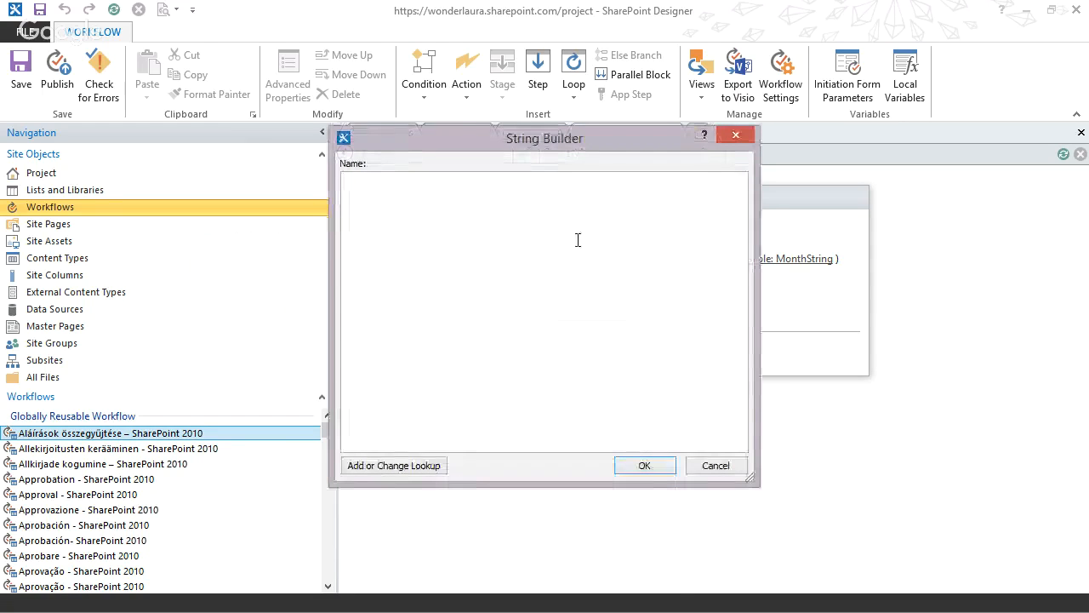
{"action": "left_click_drag", "start_coordinate": [509, 145], "coordinate": [732, 201]}
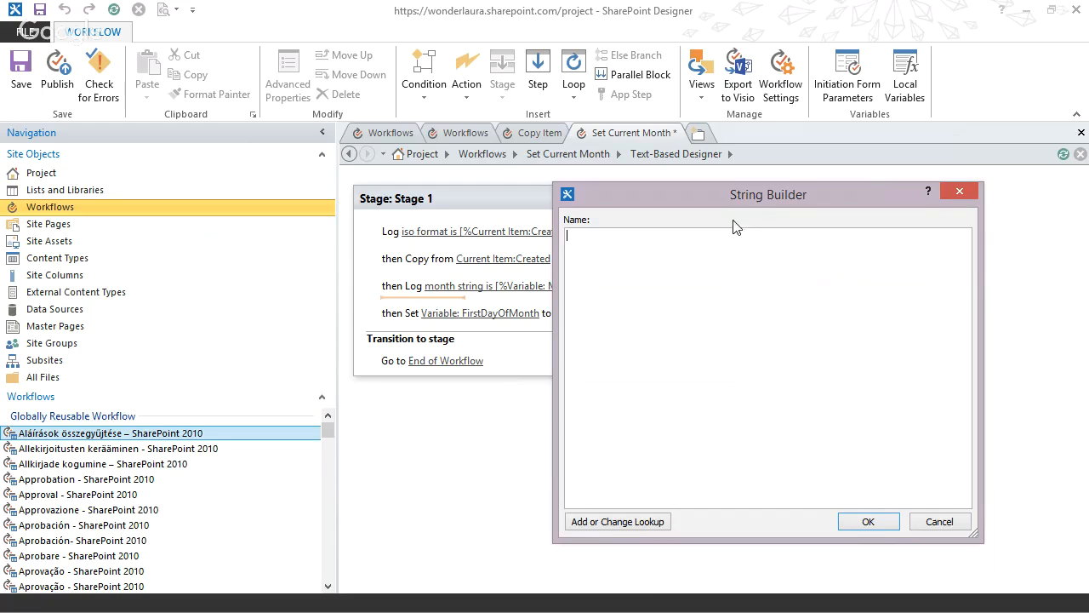
{"action": "left_click_drag", "start_coordinate": [756, 194], "coordinate": [798, 173]}
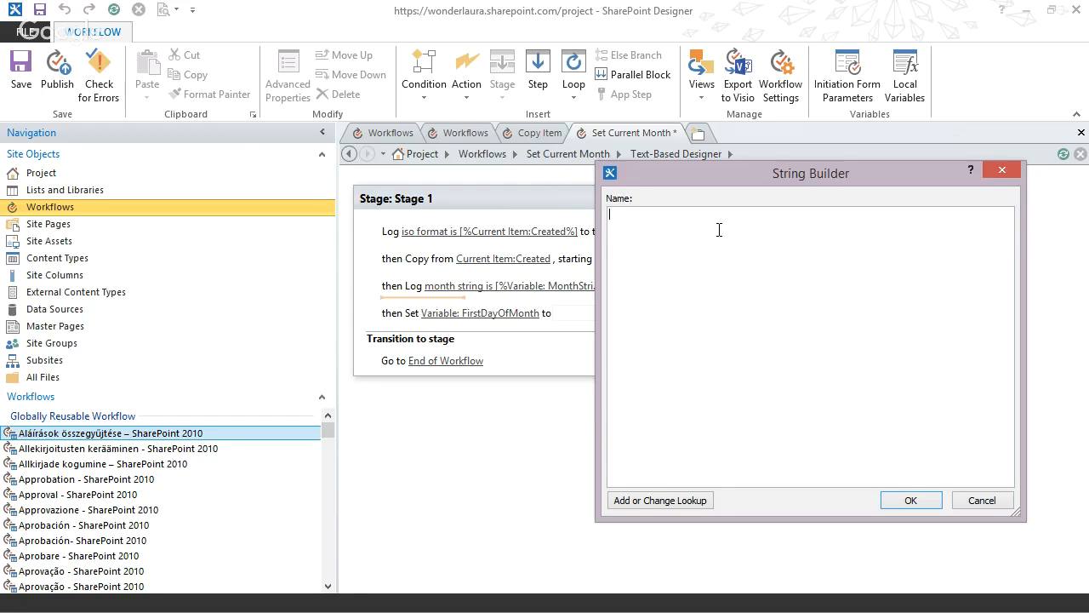
{"action": "type", "text": "2016-"}
Insert a lookup to the workflow variable MonthString, returned As String, after "2016-" in the FirstDayOfMonth value.
{"action": "left_click", "coordinate": [646, 502]}
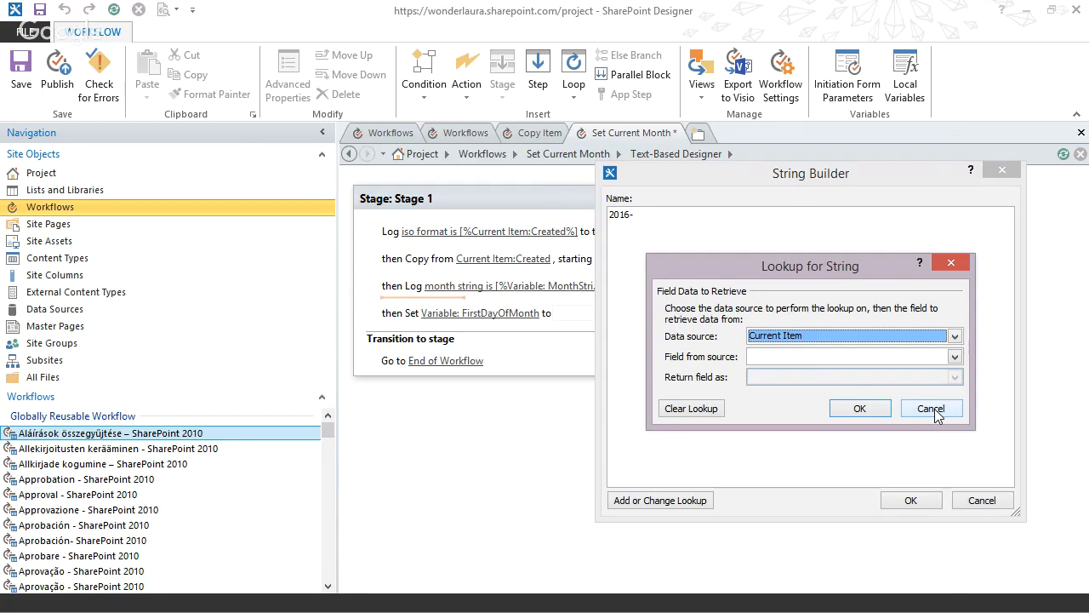
{"action": "left_click", "coordinate": [796, 335]}
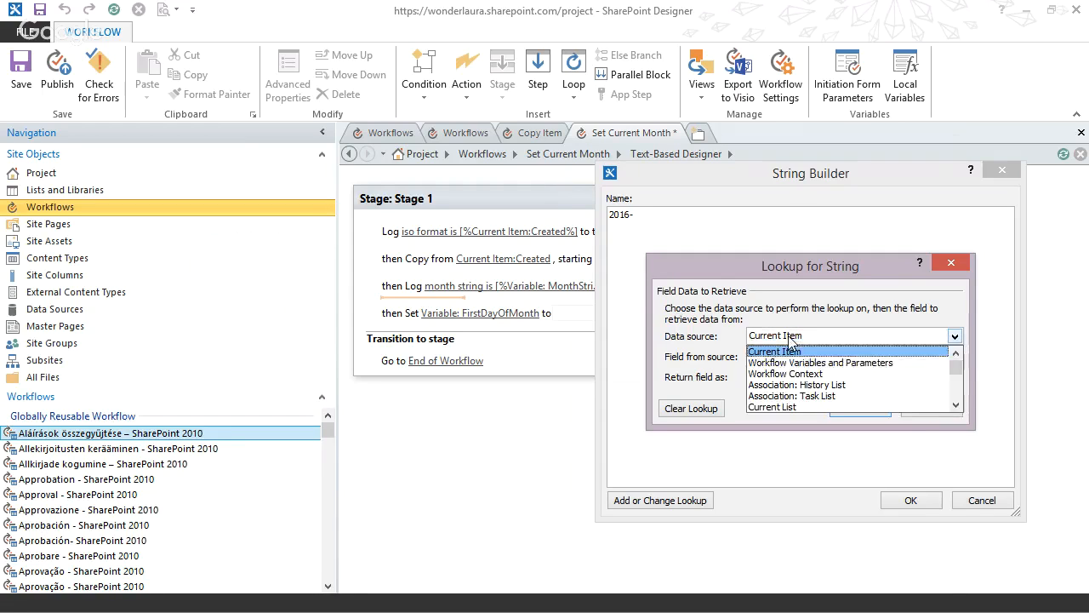
{"action": "left_click", "coordinate": [793, 364]}
{"action": "left_click", "coordinate": [793, 357]}
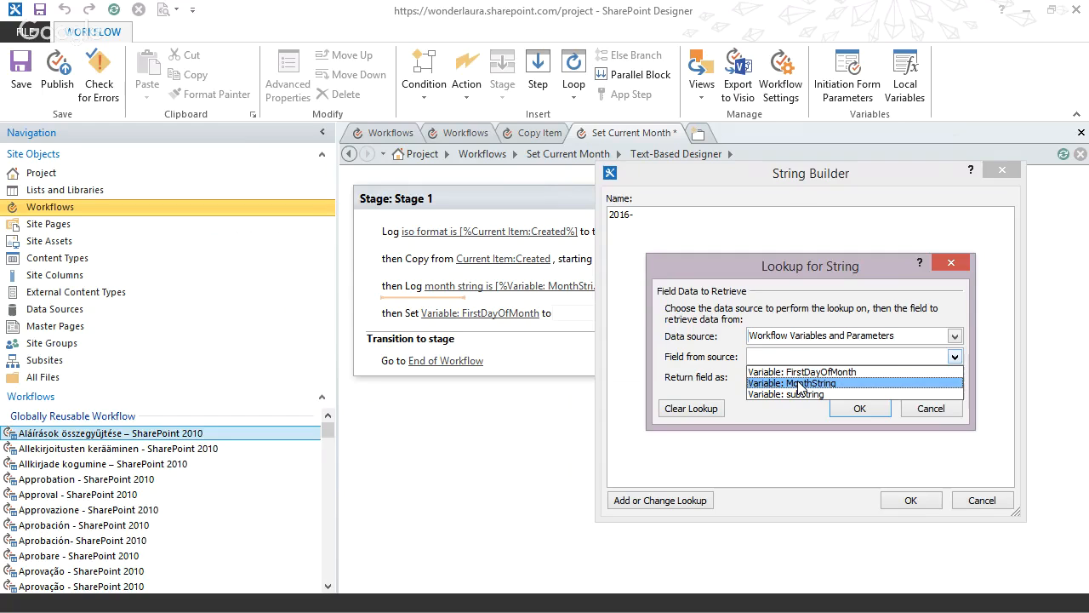
{"action": "left_click", "coordinate": [800, 385]}
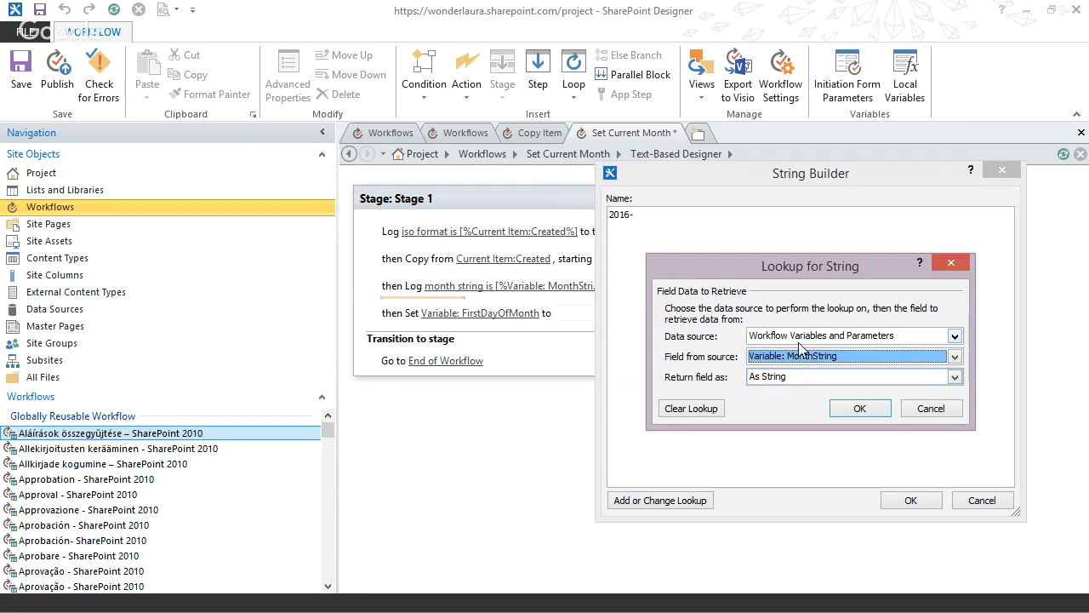
{"action": "left_click", "coordinate": [806, 364]}
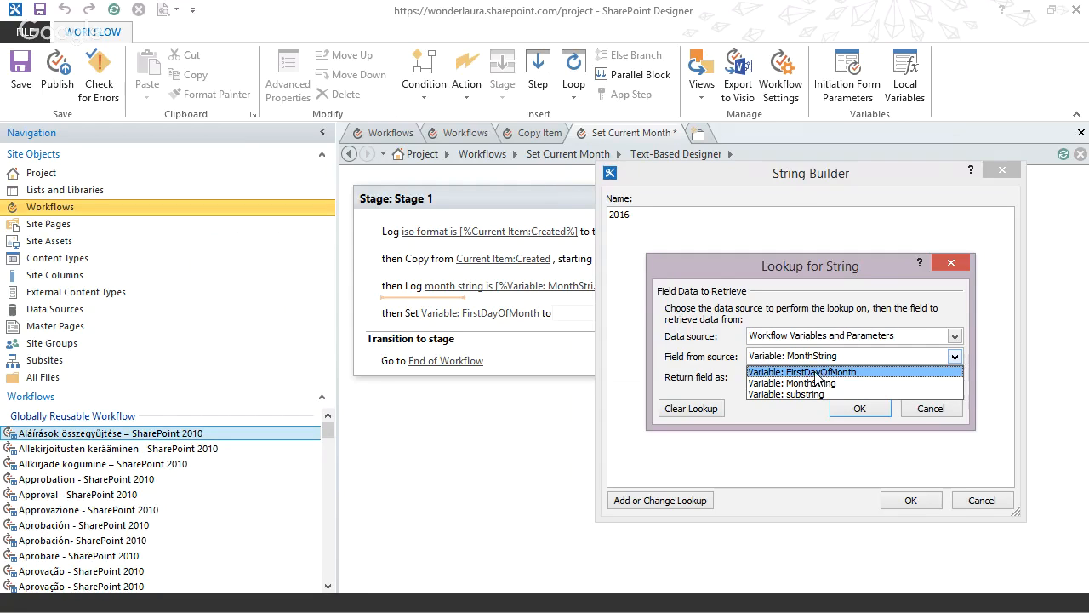
{"action": "left_click", "coordinate": [809, 361]}
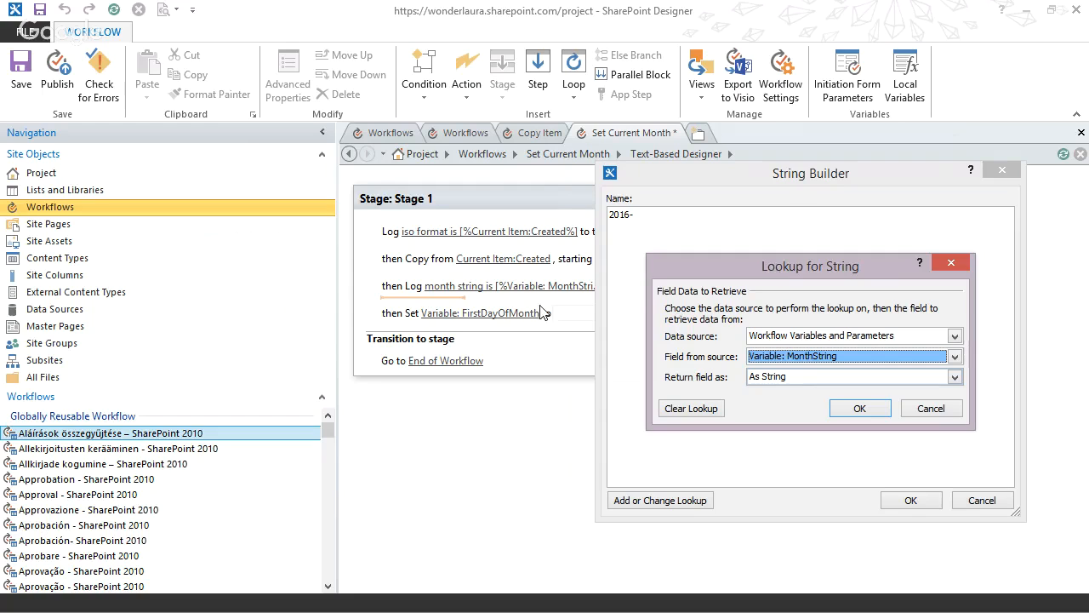
{"action": "left_click", "coordinate": [801, 377]}
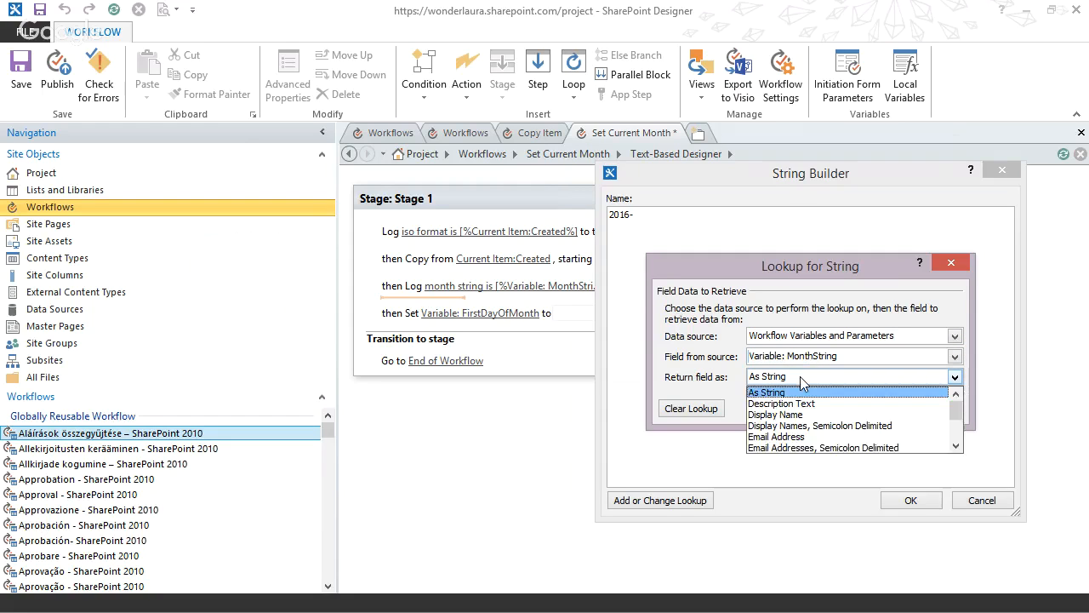
{"action": "left_click", "coordinate": [801, 392]}
{"action": "left_click", "coordinate": [876, 407]}
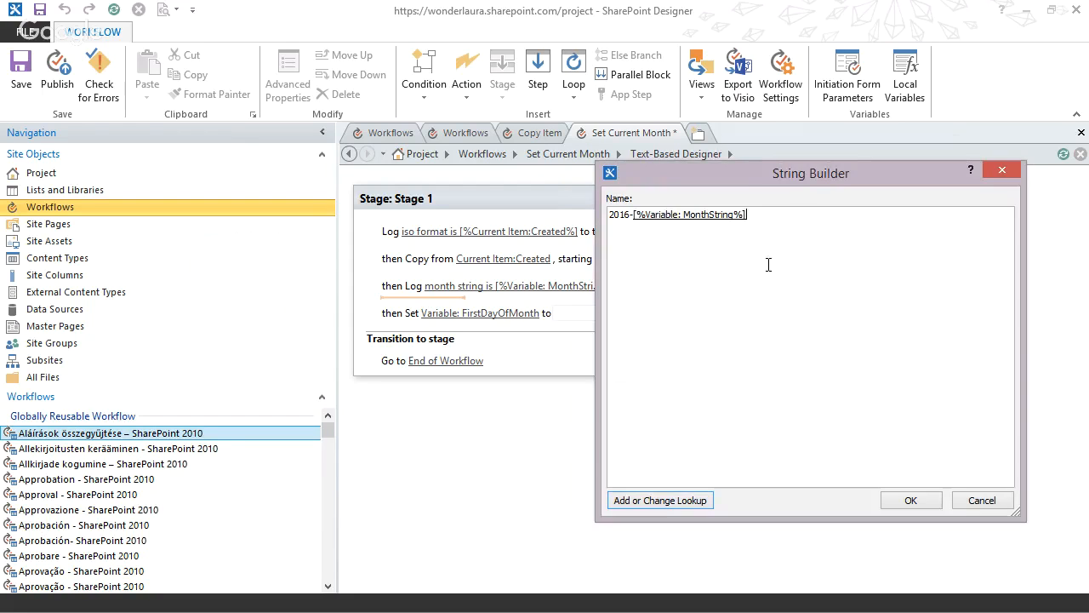
Append "-01T00:00:00Z" after the MonthString lookup and accept the FirstDayOfMonth string.
{"action": "mouse_move", "coordinate": [746, 178]}
{"action": "left_mouse_down"}
{"action": "mouse_move", "coordinate": [855, 224]}
{"action": "mouse_move", "coordinate": [864, 323]}
{"action": "mouse_move", "coordinate": [743, 172]}
{"action": "left_mouse_up"}
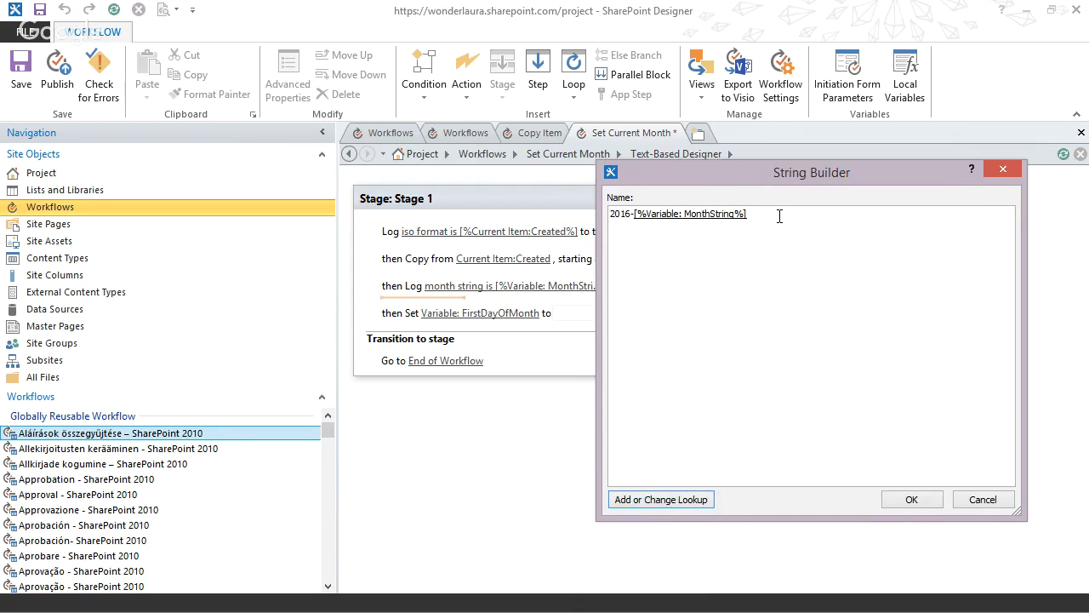
{"action": "type", "text": "-01T00:00:00Z"}
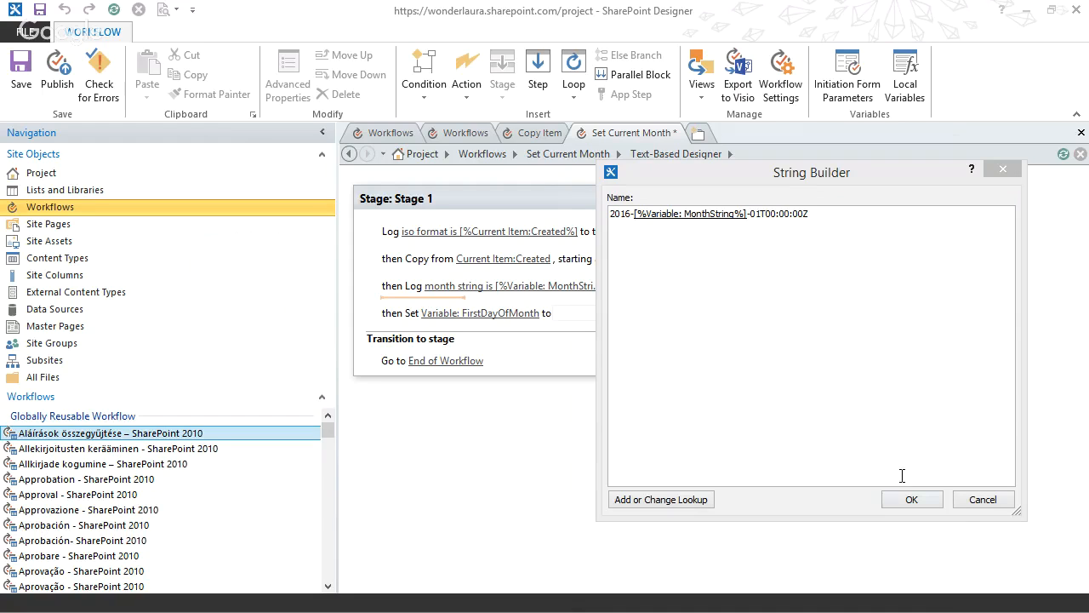
{"action": "left_click", "coordinate": [902, 501]}
{"action": "left_click", "coordinate": [906, 502]}
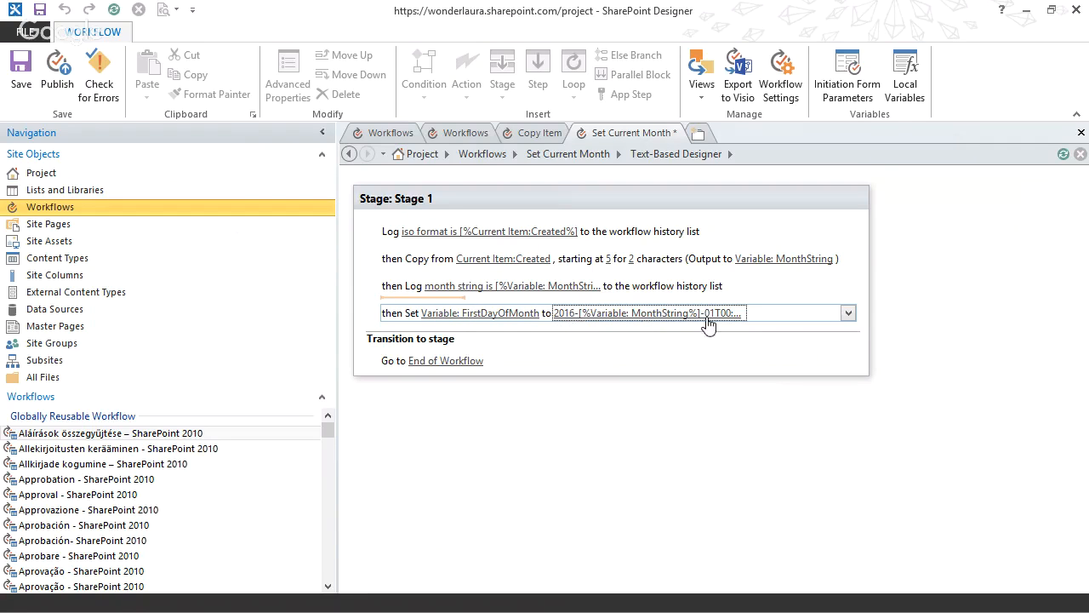
Add a Log to History List action below the FirstDayOfMonth action with the message text "first day of this month is".
{"action": "left_click", "coordinate": [415, 330]}
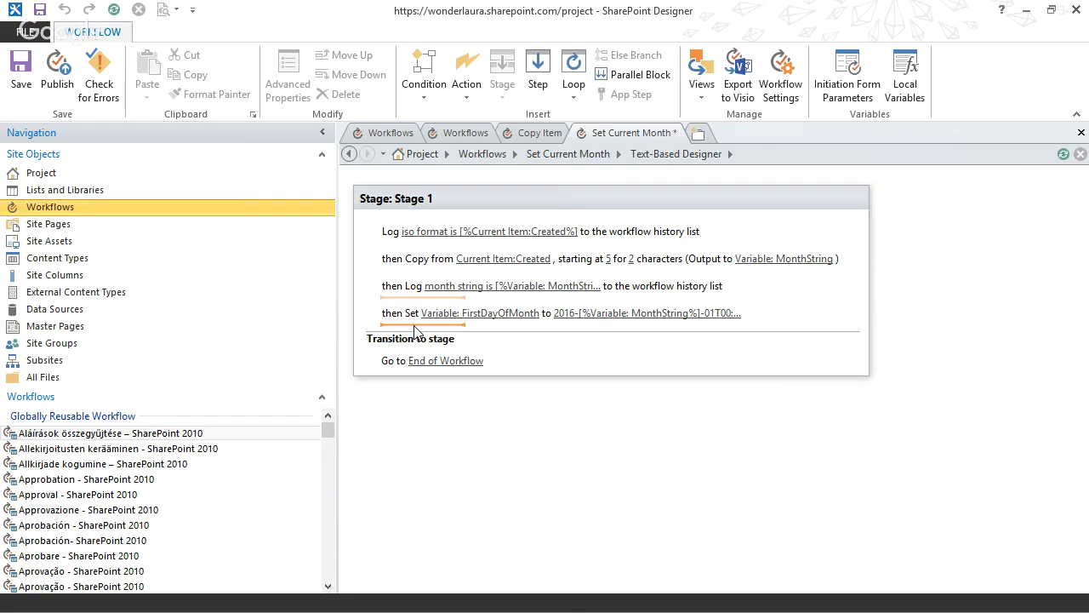
{"action": "type", "text": "log"}
{"action": "key", "text": "Return"}
{"action": "left_click", "coordinate": [446, 341]}
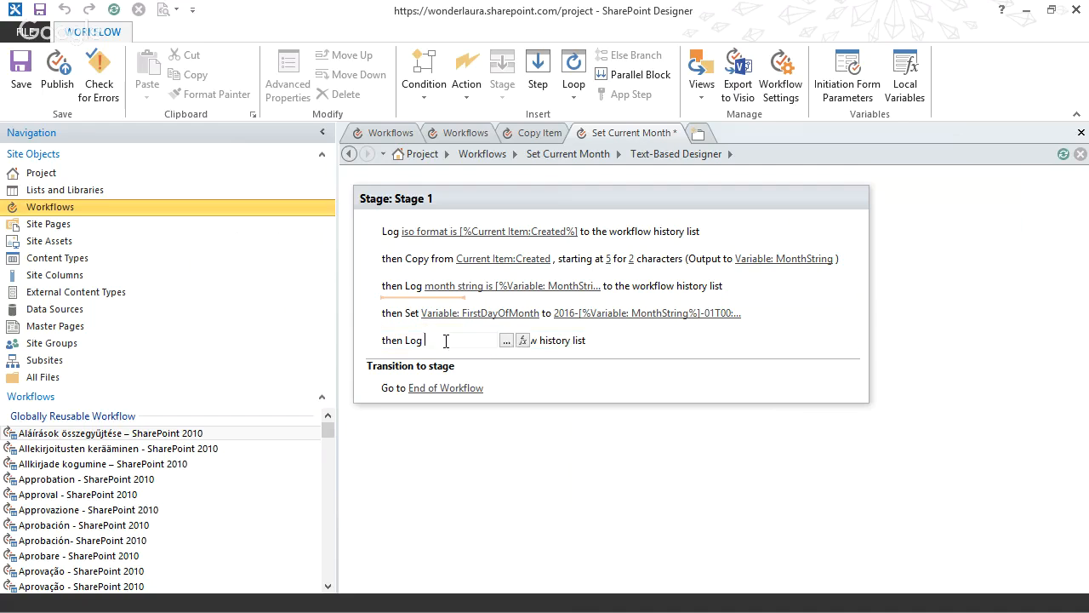
{"action": "left_click", "coordinate": [507, 340]}
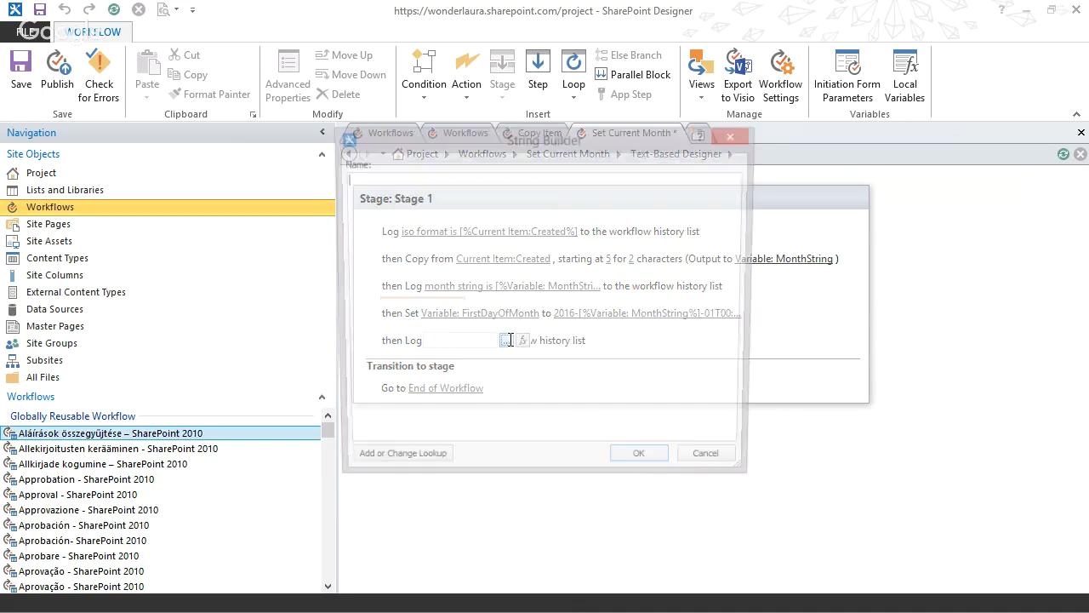
{"action": "type", "text": "first "}
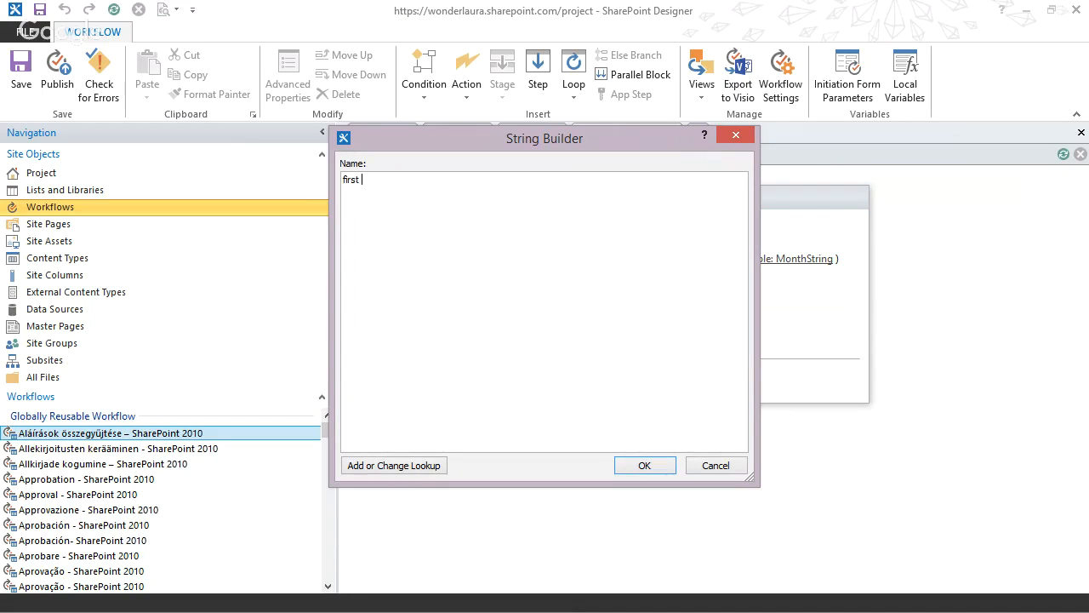
{"action": "type", "text": "day of this month is"}
Append a lookup to the workflow variable FirstDayOfMonth to the log message and accept the message.
{"action": "left_click", "coordinate": [422, 472]}
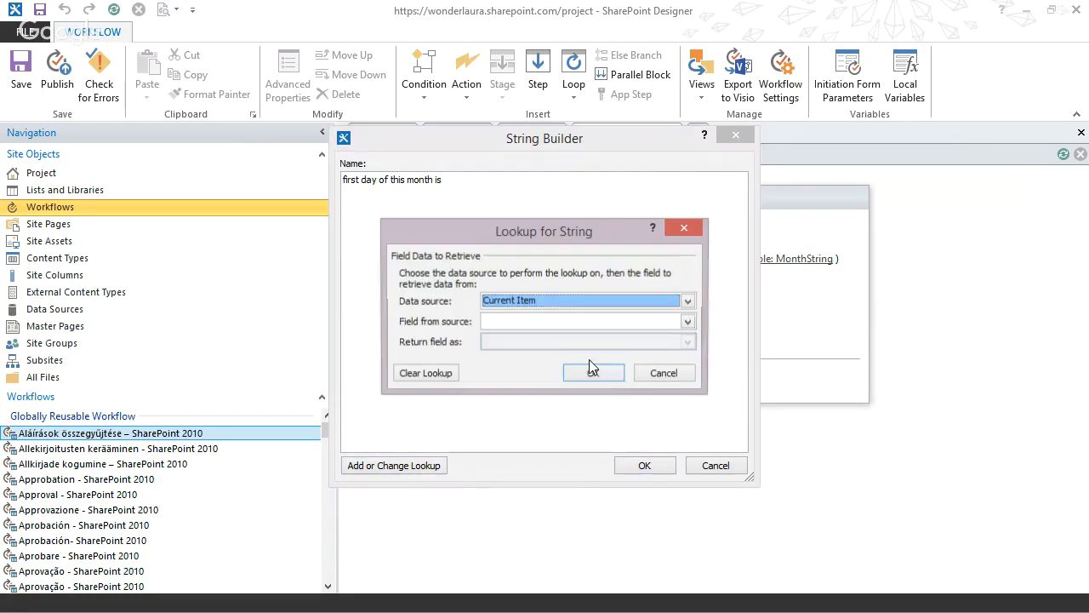
{"action": "left_click", "coordinate": [530, 304]}
{"action": "left_click", "coordinate": [526, 322]}
{"action": "left_click", "coordinate": [523, 324]}
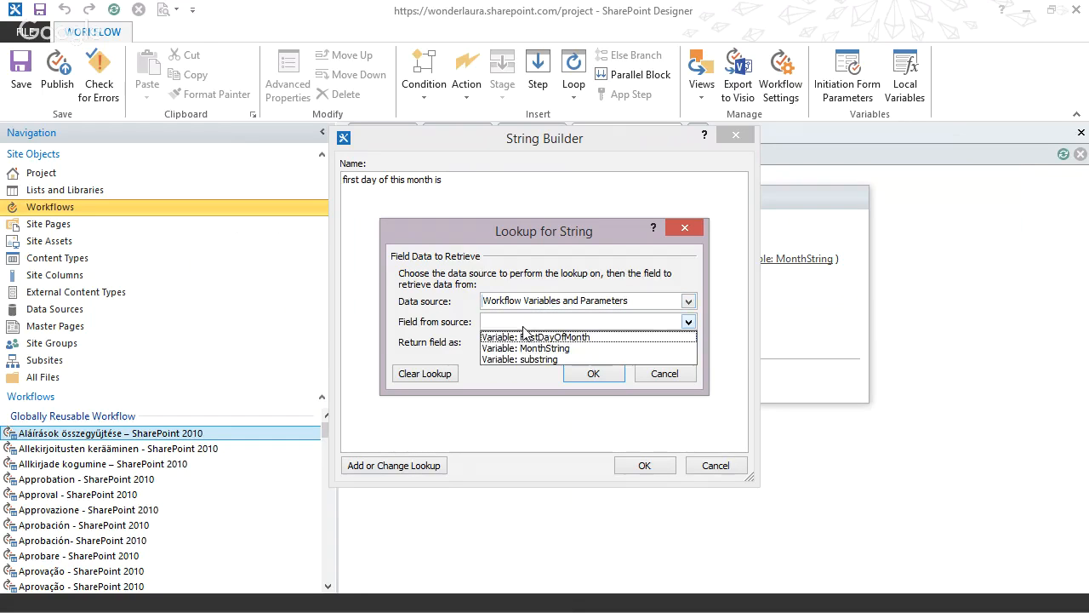
{"action": "left_click", "coordinate": [538, 334]}
{"action": "left_click", "coordinate": [593, 373]}
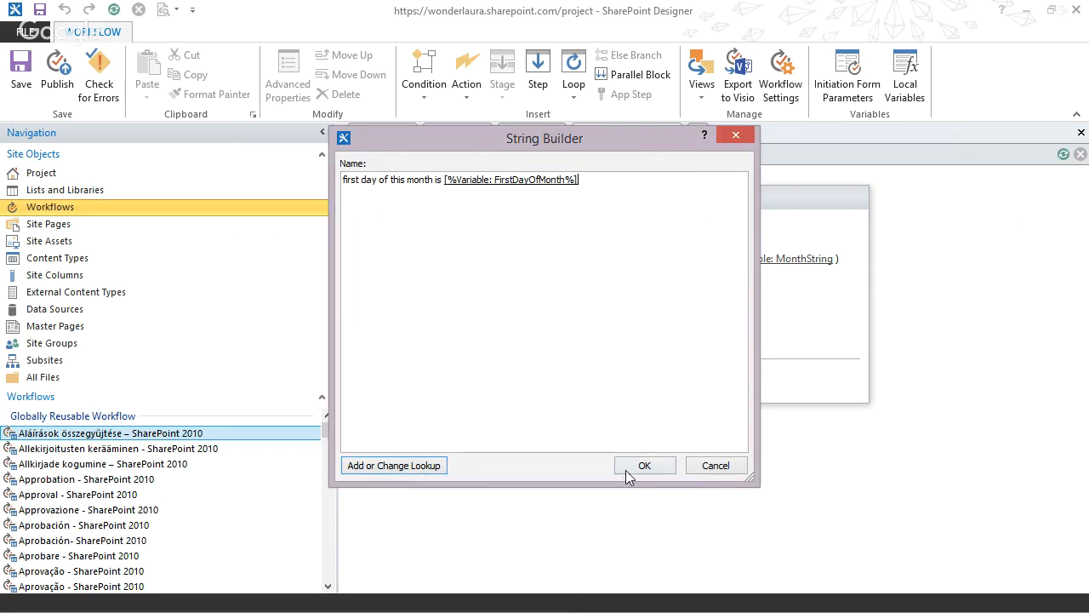
{"action": "left_click", "coordinate": [633, 470]}
Add a Set Field in Current Item action at the end of Stage 1 and choose Set Current Month as its field.
{"action": "left_click", "coordinate": [414, 357]}
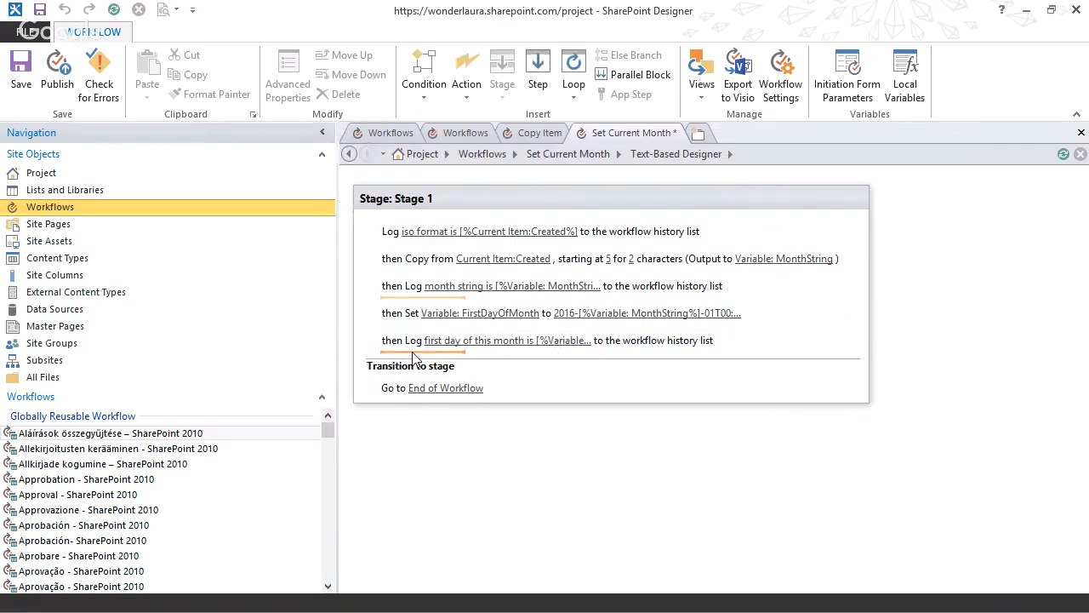
{"action": "type", "text": "set f"}
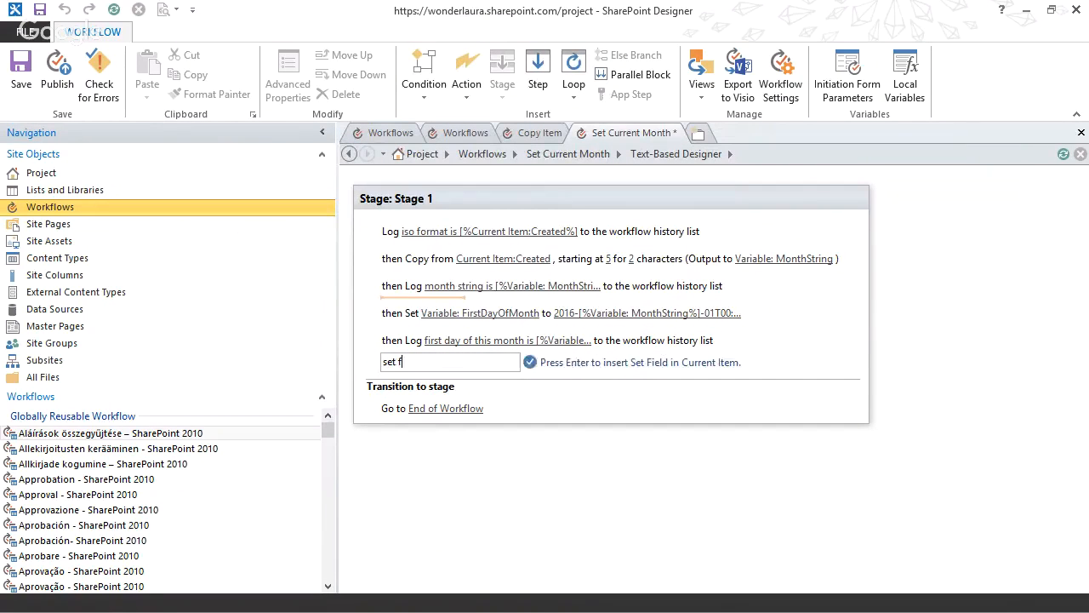
{"action": "key", "text": "Return"}
{"action": "left_click", "coordinate": [431, 368]}
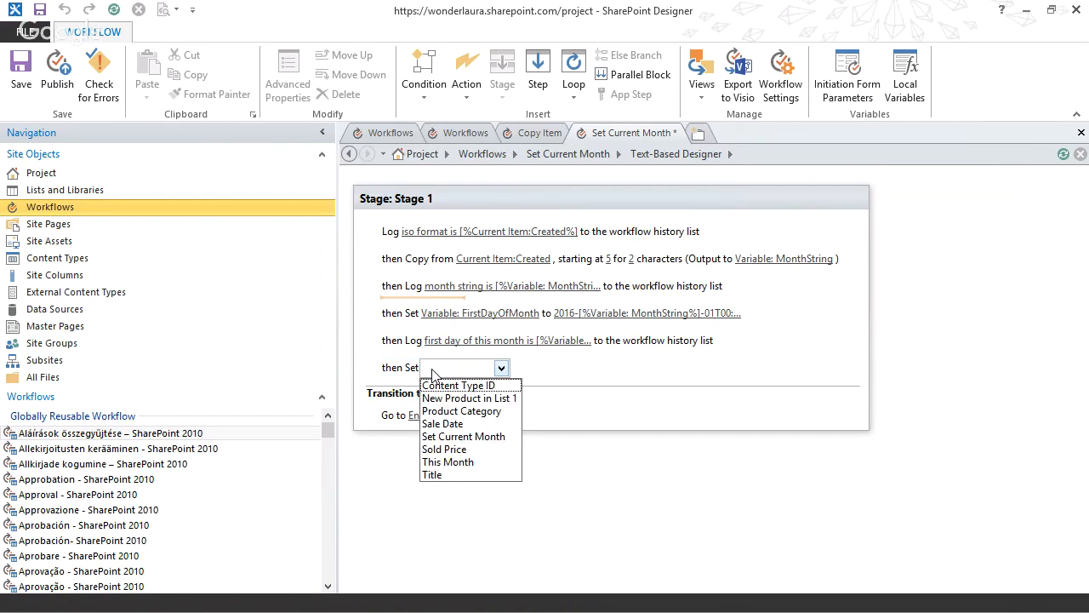
{"action": "left_click", "coordinate": [494, 437]}
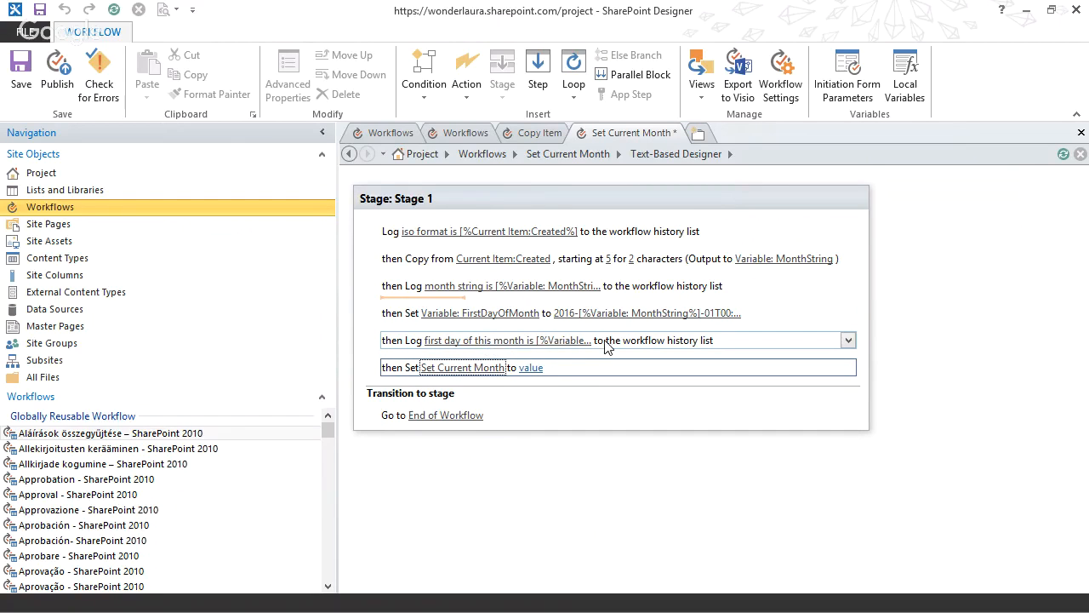
Set the field action's value to the workflow variable FirstDayOfMonth, returned As String, and publish the workflow.
{"action": "left_click", "coordinate": [531, 368]}
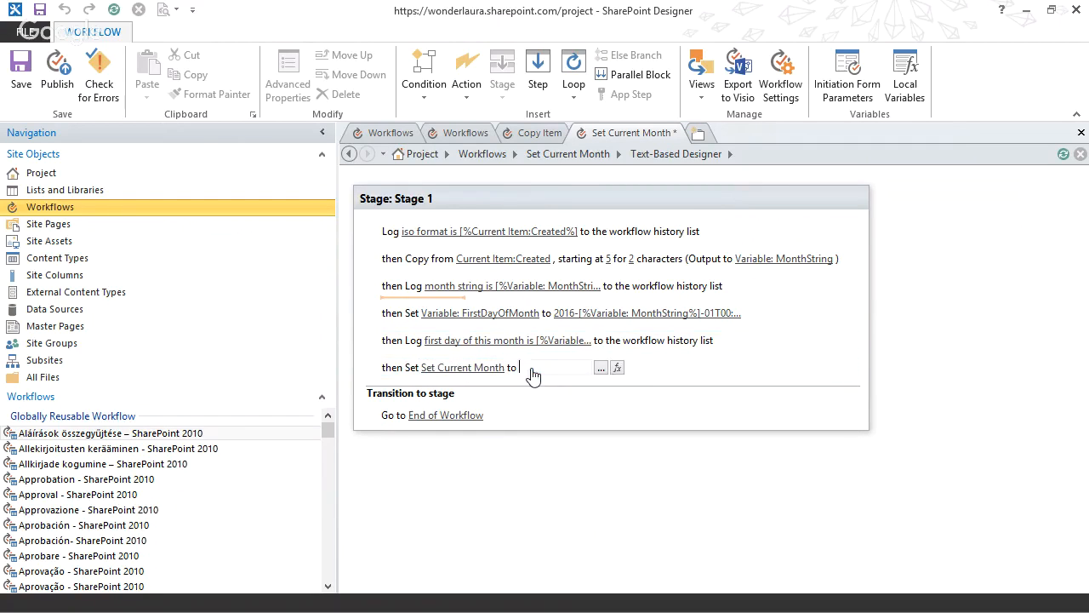
{"action": "left_click", "coordinate": [617, 368]}
{"action": "left_click", "coordinate": [564, 302]}
{"action": "left_click", "coordinate": [553, 322]}
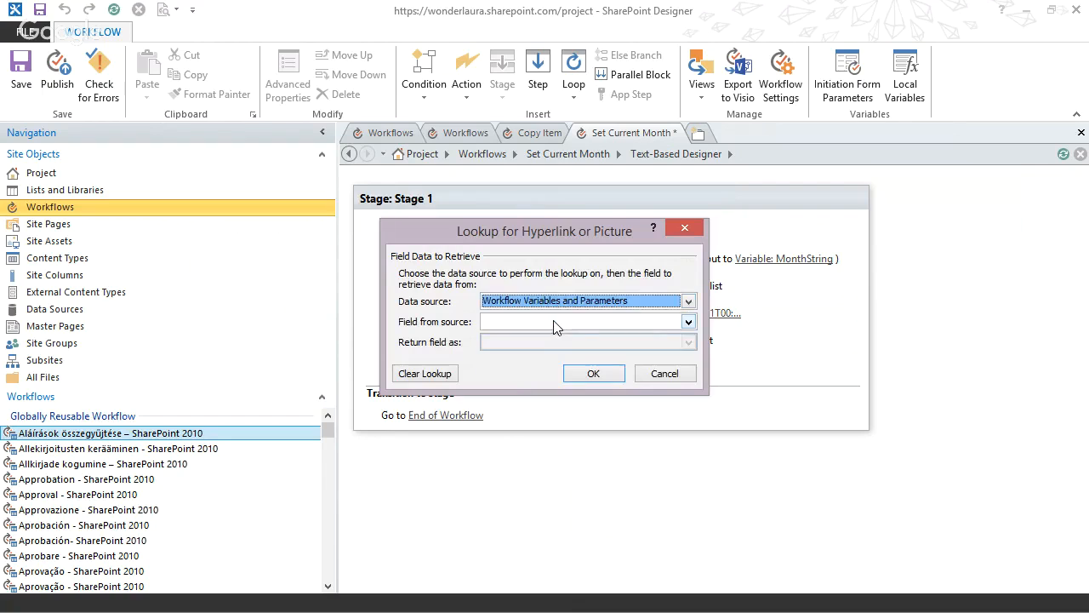
{"action": "left_click", "coordinate": [553, 320]}
{"action": "left_click", "coordinate": [555, 335]}
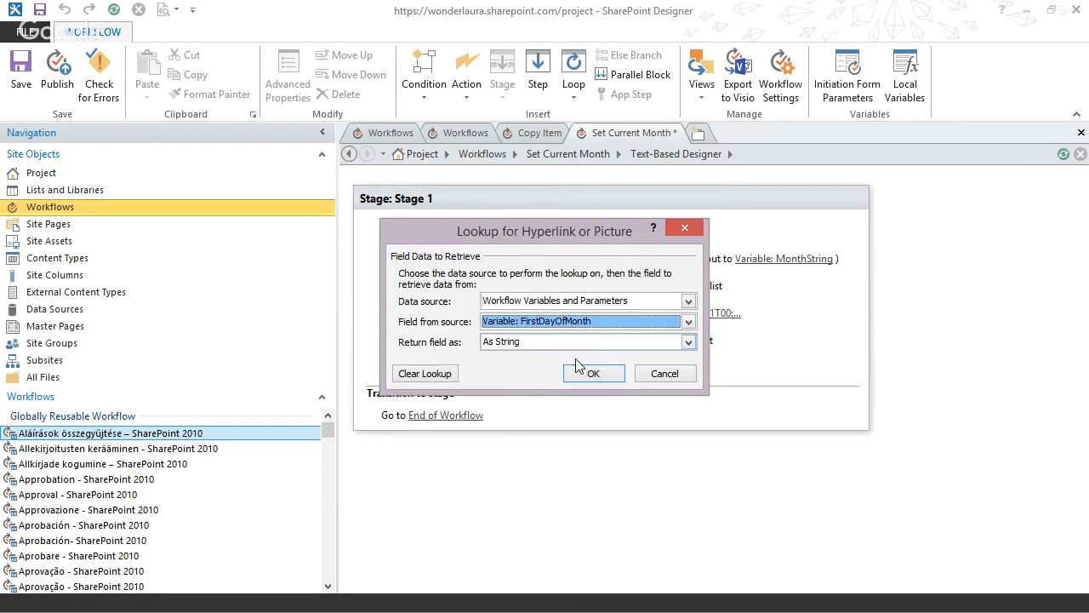
{"action": "left_click", "coordinate": [530, 345]}
{"action": "left_click", "coordinate": [523, 342]}
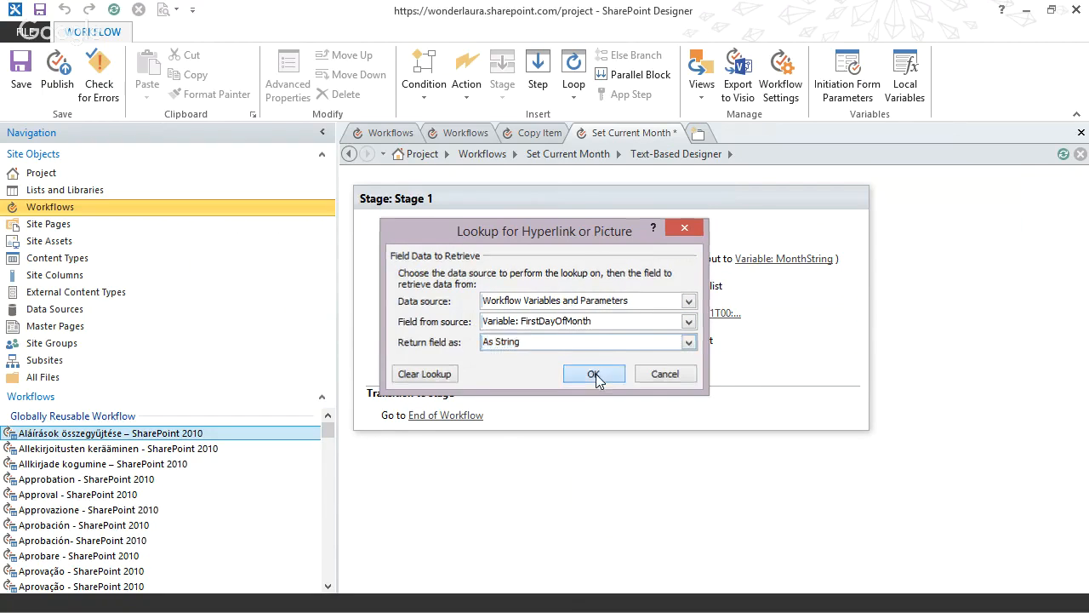
{"action": "left_click", "coordinate": [594, 376]}
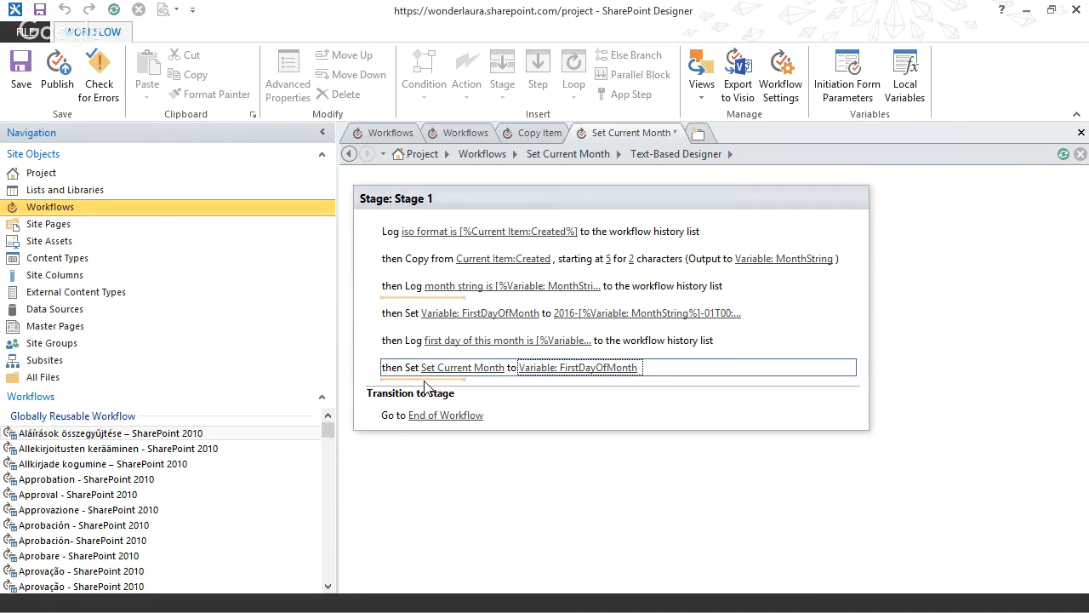
{"action": "left_click", "coordinate": [55, 74]}
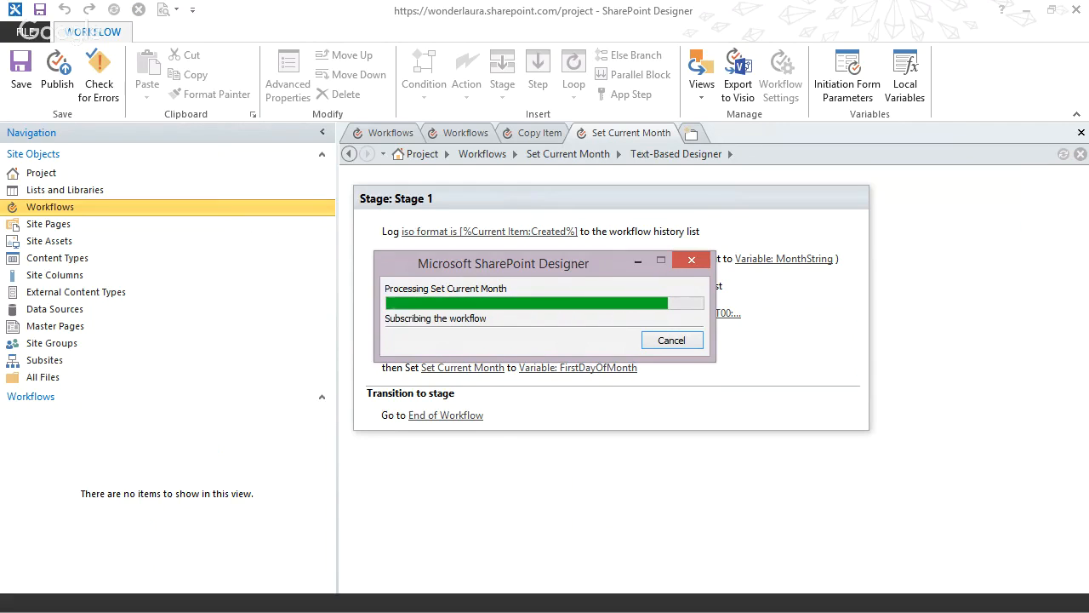
Review the parallel approval question in Notepad and the completion condition section of the Office task process editor article in the browser.
{"action": "left_click_drag", "start_coordinate": [0, 167], "coordinate": [372, 75]}
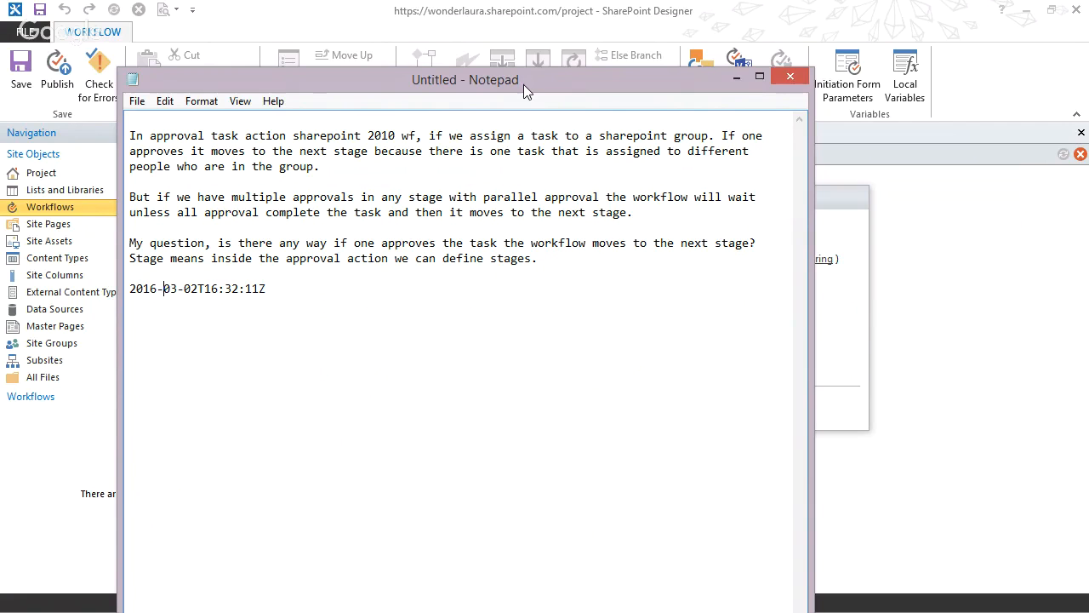
{"action": "left_click_drag", "start_coordinate": [523, 84], "coordinate": [405, 84]}
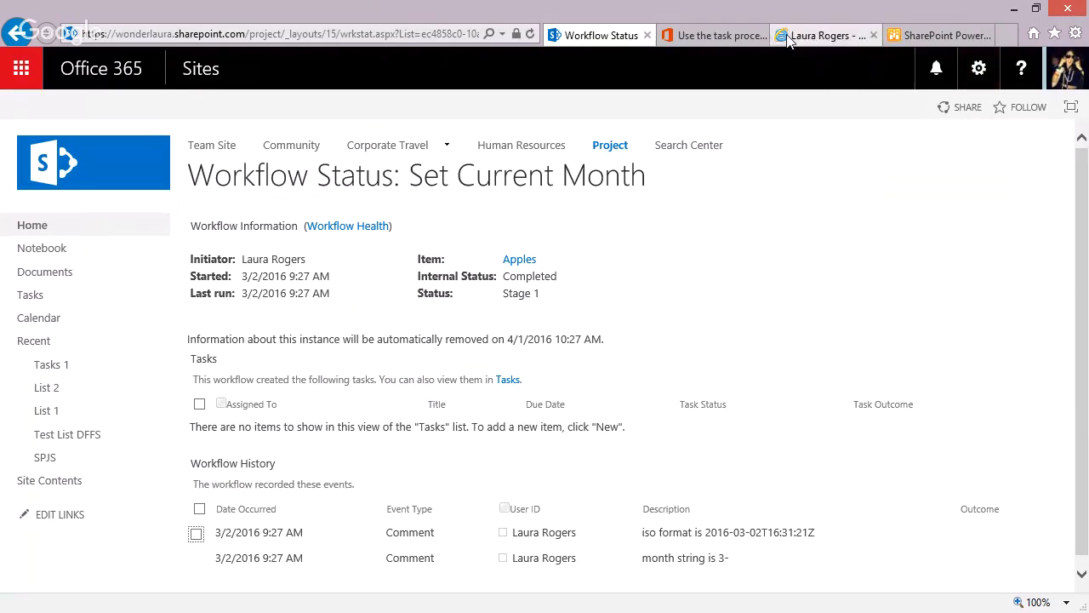
{"action": "left_click", "coordinate": [713, 39]}
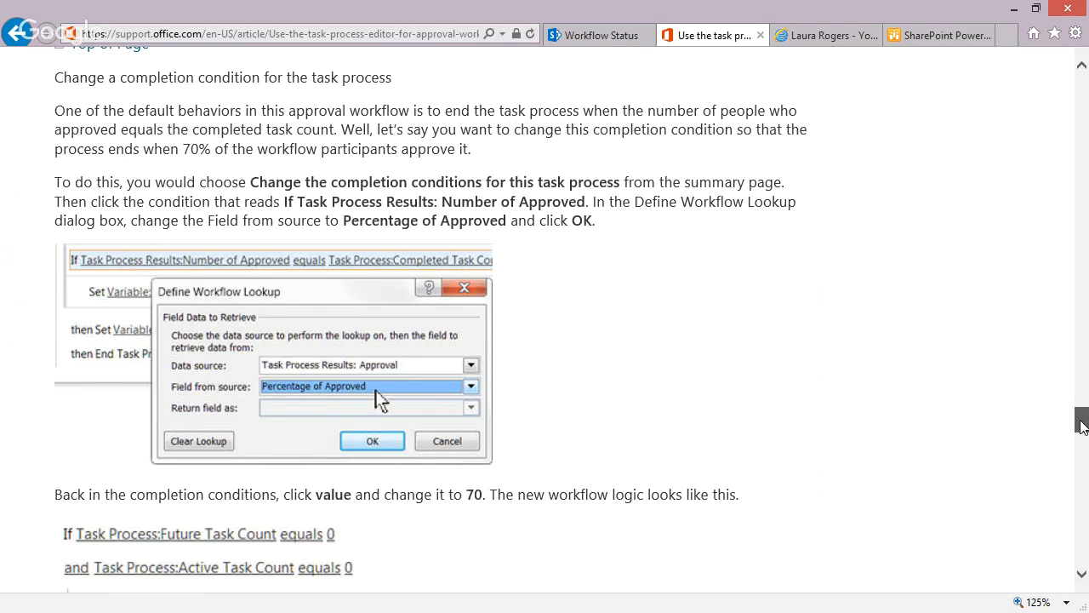
{"action": "scroll", "coordinate": [1082, 417], "scroll_direction": "up", "scroll_amount": 1}
{"action": "left_click_drag", "start_coordinate": [56, 142], "coordinate": [581, 452]}
{"action": "left_click", "coordinate": [397, 477]}
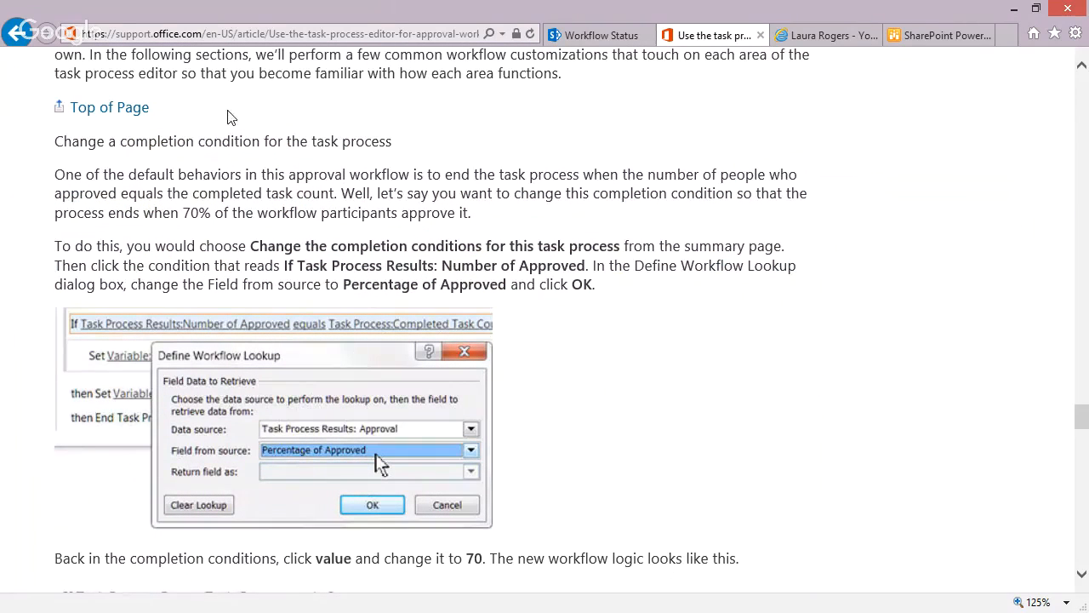
{"action": "left_click", "coordinate": [216, 34]}
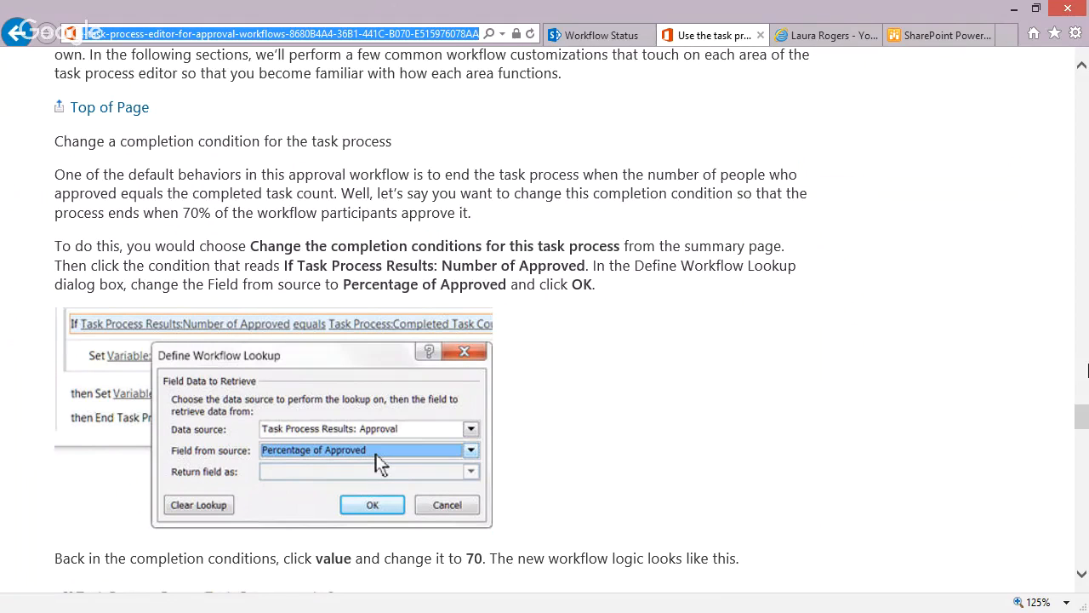
{"action": "left_click_drag", "start_coordinate": [1085, 423], "coordinate": [1081, 86]}
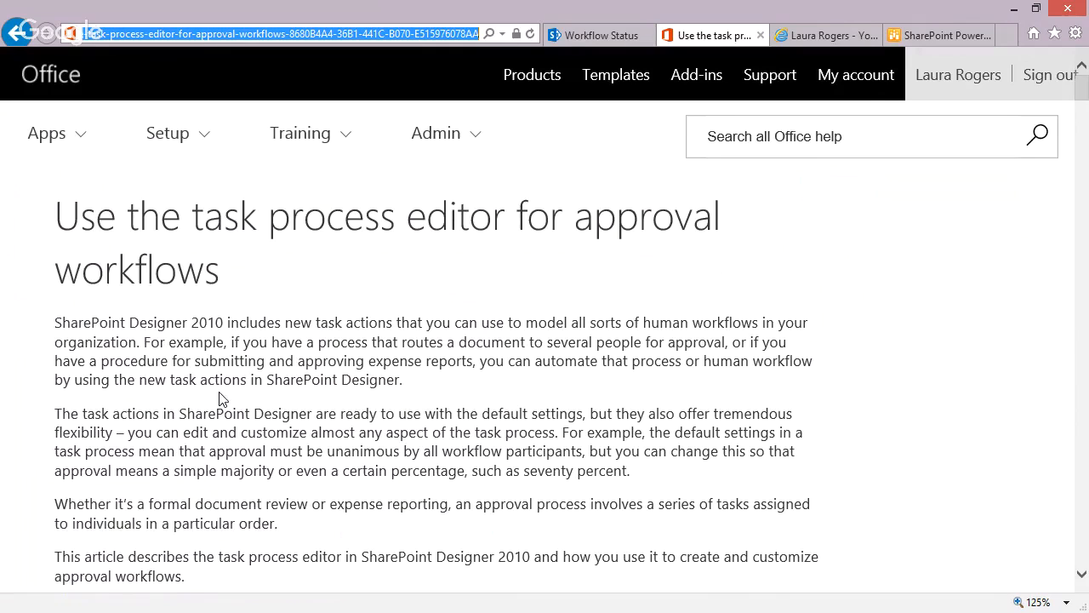
{"action": "left_click", "coordinate": [1014, 9]}
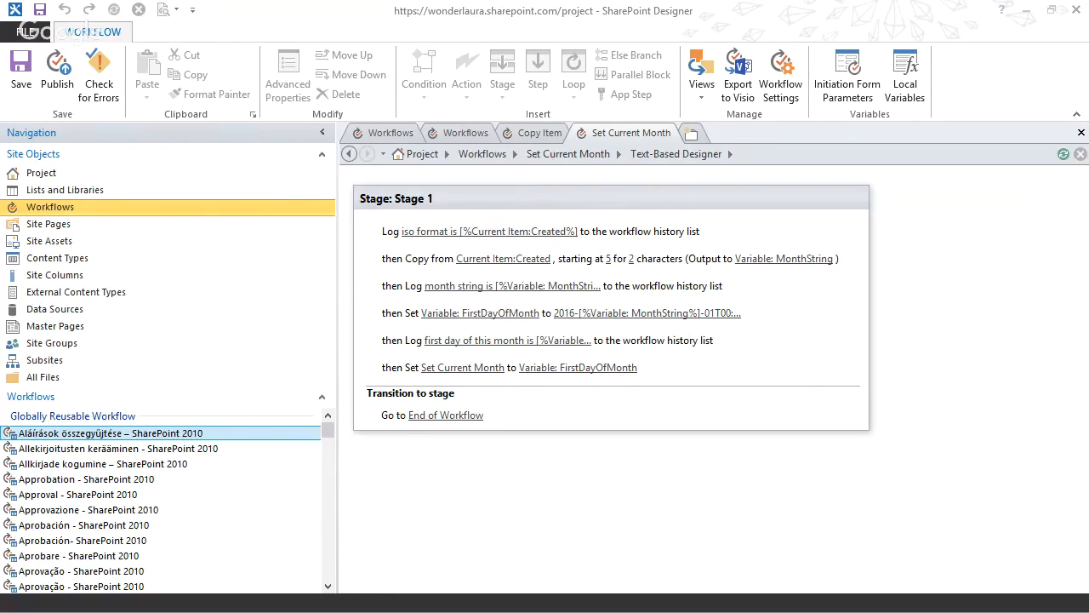
Switch to the browser and start the Set Current Month workflow on the Bread item in List 1.
{"action": "key", "text": "alt+Tab"}
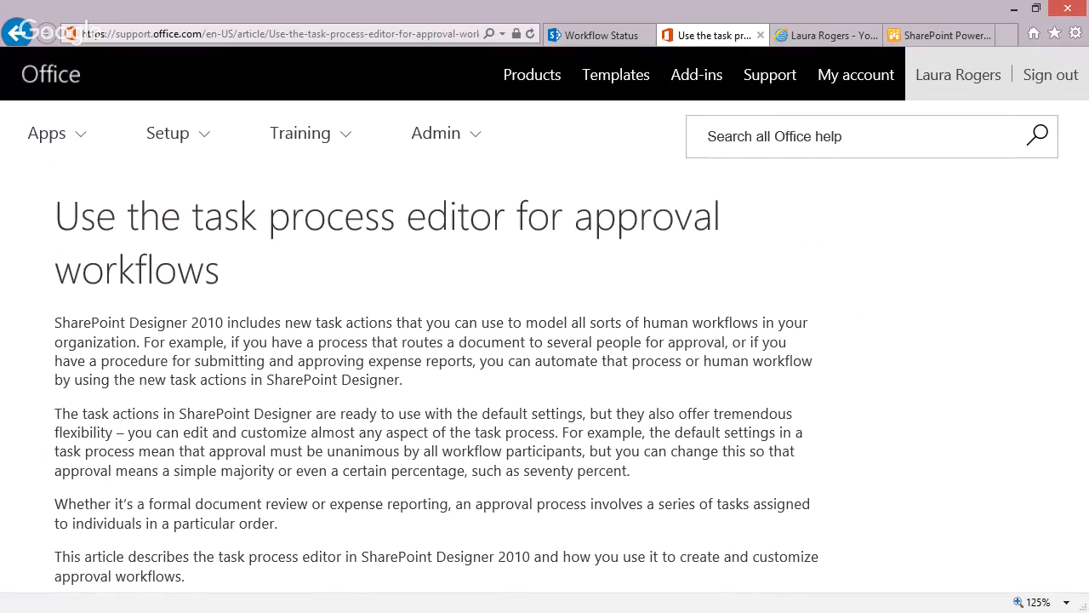
{"action": "left_click", "coordinate": [564, 36]}
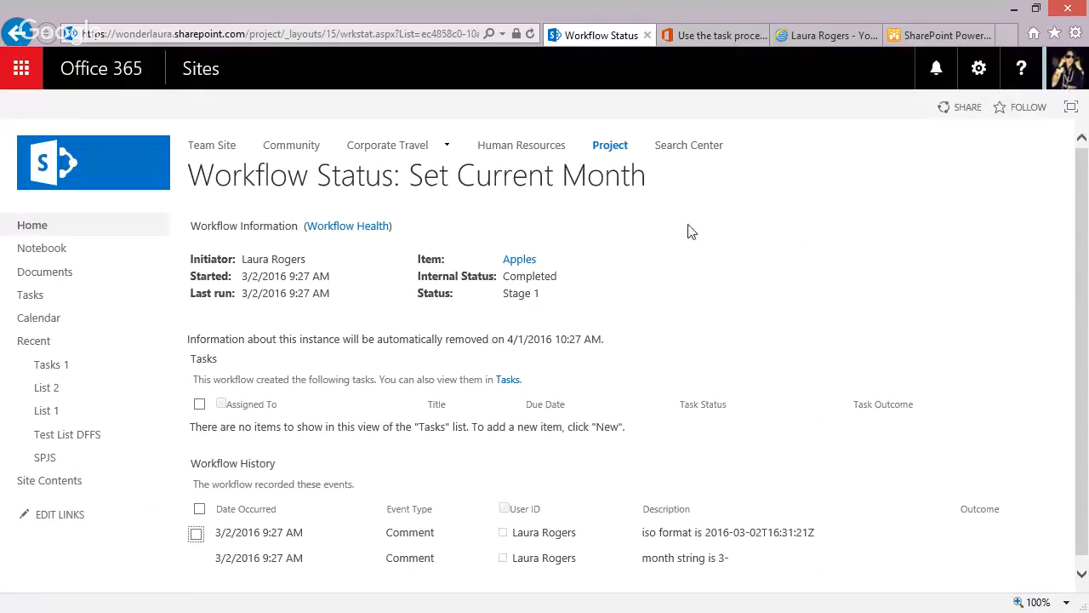
{"action": "left_click", "coordinate": [53, 411]}
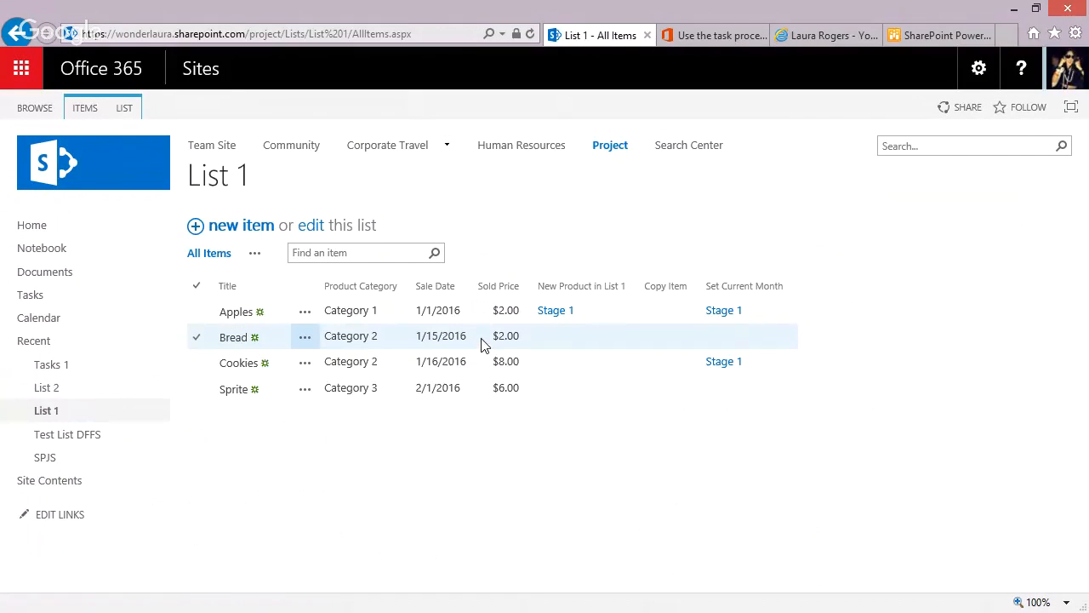
{"action": "left_click", "coordinate": [480, 340]}
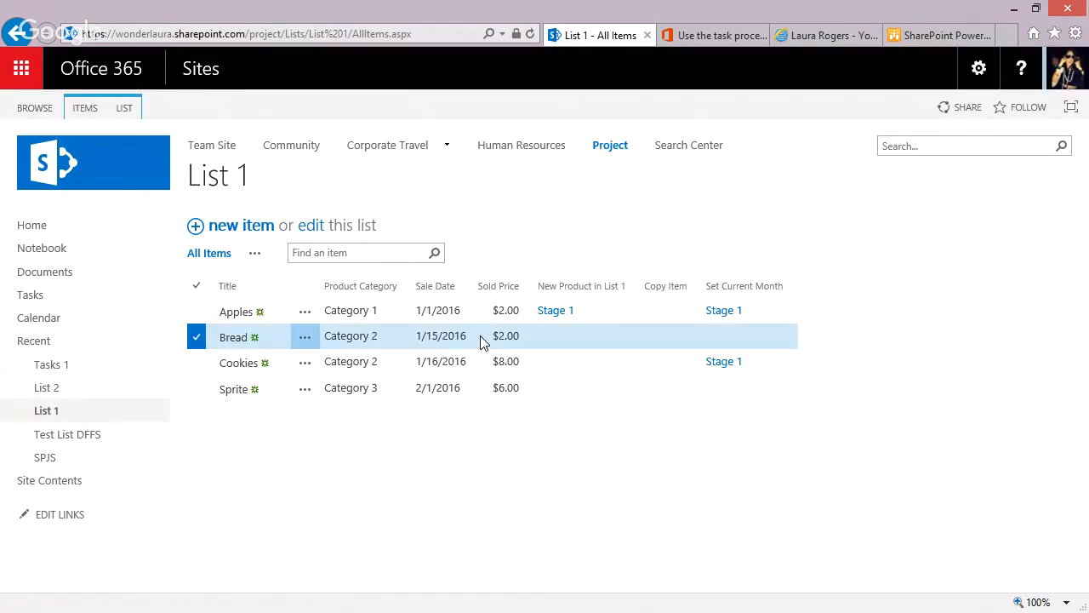
{"action": "left_click", "coordinate": [304, 338]}
{"action": "left_click", "coordinate": [442, 517]}
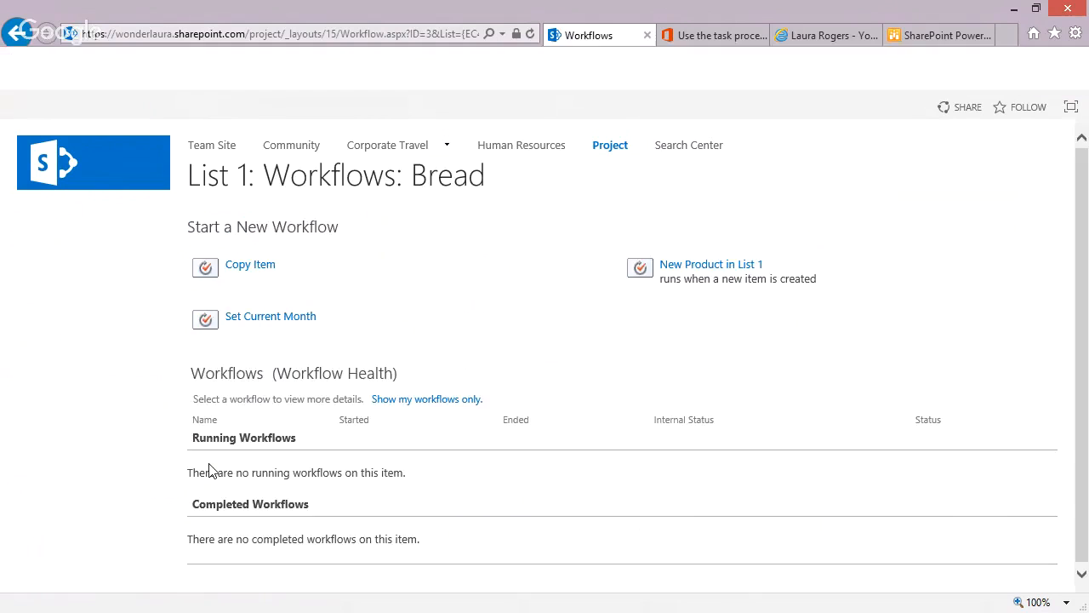
{"action": "left_click", "coordinate": [284, 318]}
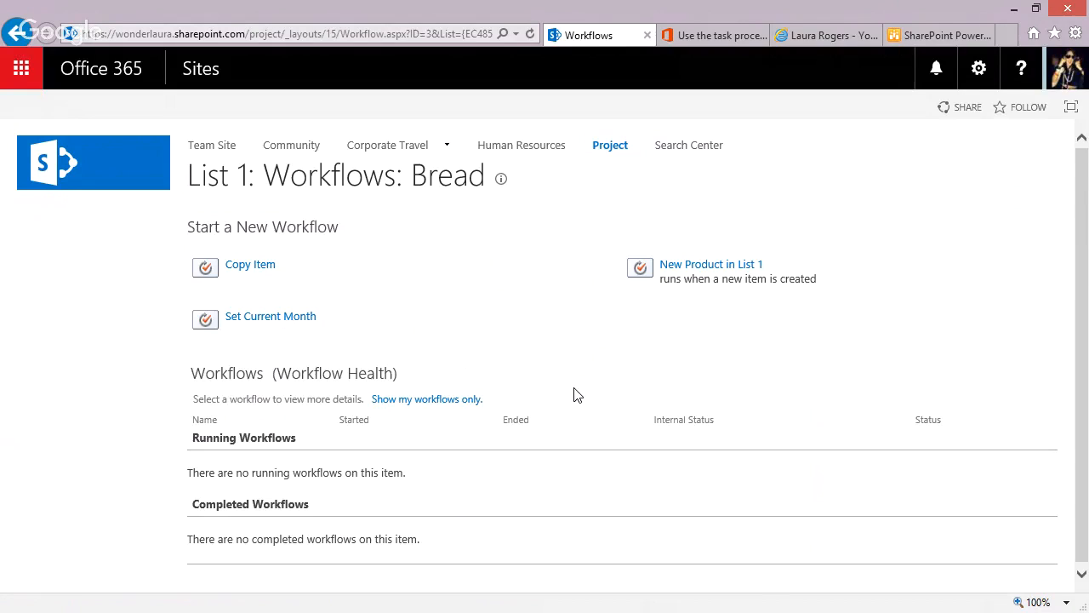
Review the Set Current Month workflow history for Bread, focusing on the first-day-of-month entry, and open the Bread item to check its fields.
{"action": "key", "text": "alt+Left"}
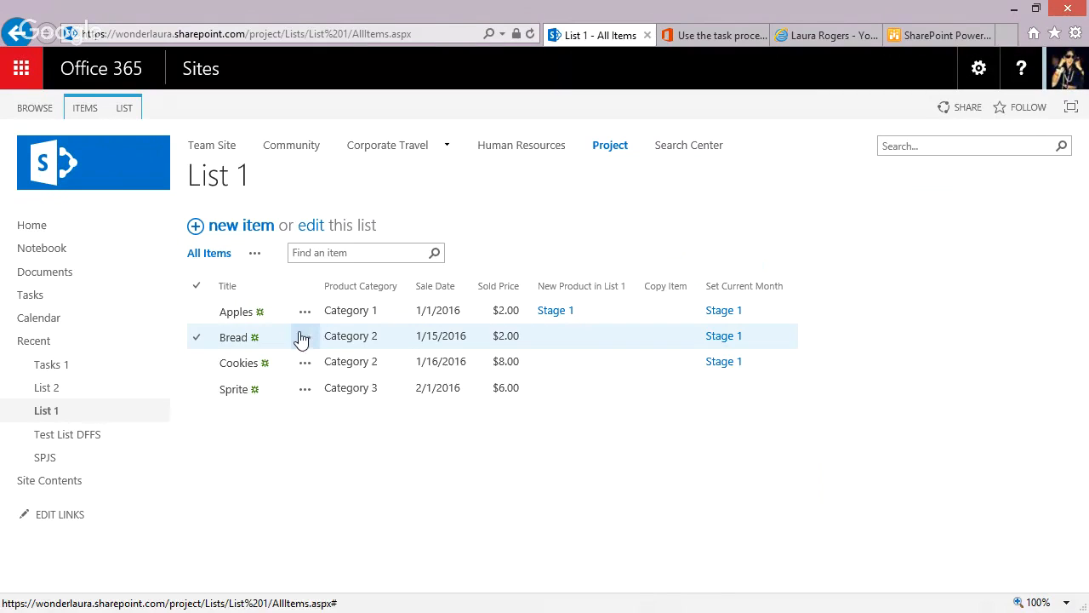
{"action": "left_click", "coordinate": [730, 339]}
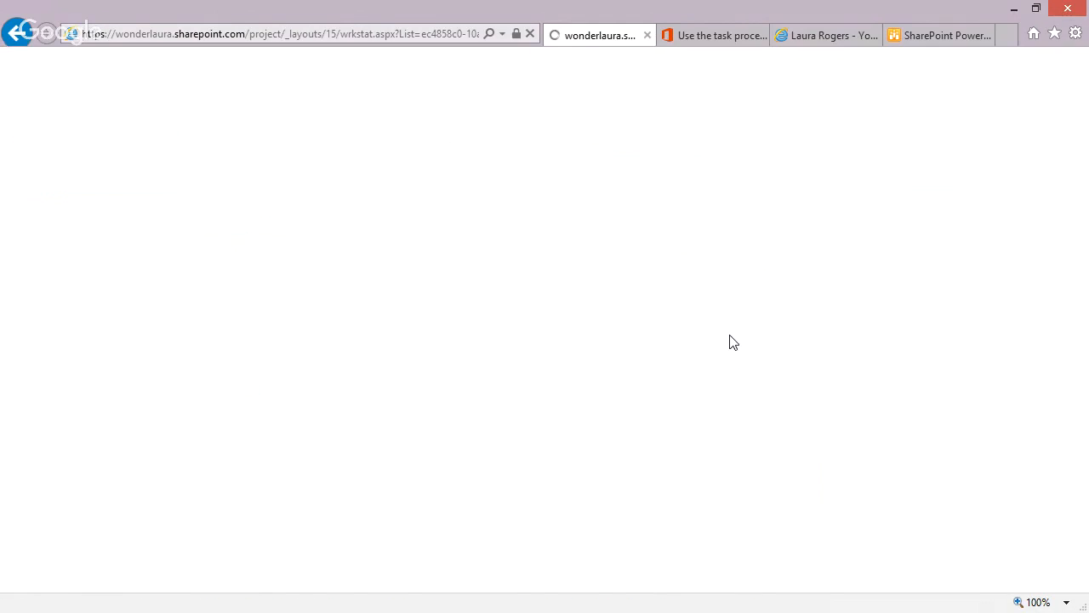
{"action": "left_click_drag", "start_coordinate": [1079, 281], "coordinate": [1080, 385]}
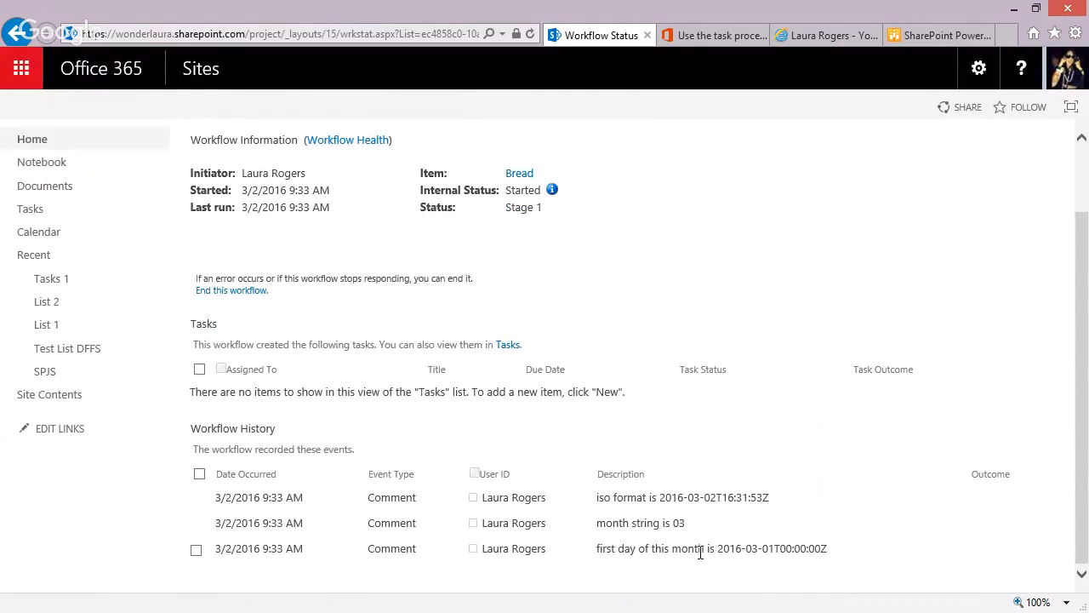
{"action": "left_click_drag", "start_coordinate": [719, 548], "coordinate": [839, 556]}
{"action": "left_click", "coordinate": [839, 557]}
{"action": "left_click", "coordinate": [518, 174]}
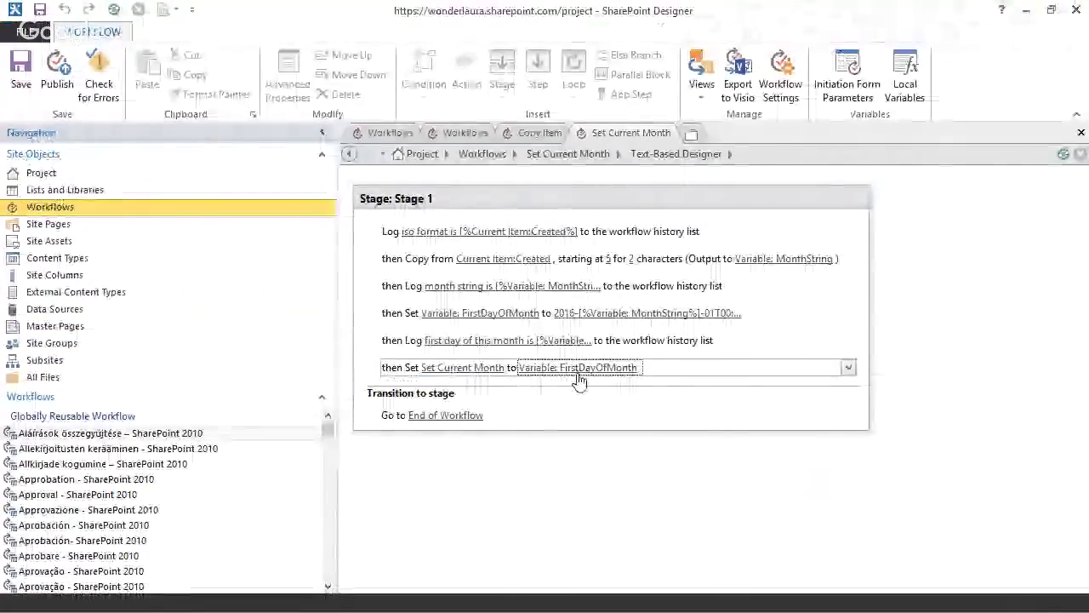
In SharePoint Designer, change the last action to set This Month to the workflow variable FirstDayOfMonth, and publish the workflow.
{"action": "left_click", "coordinate": [476, 367]}
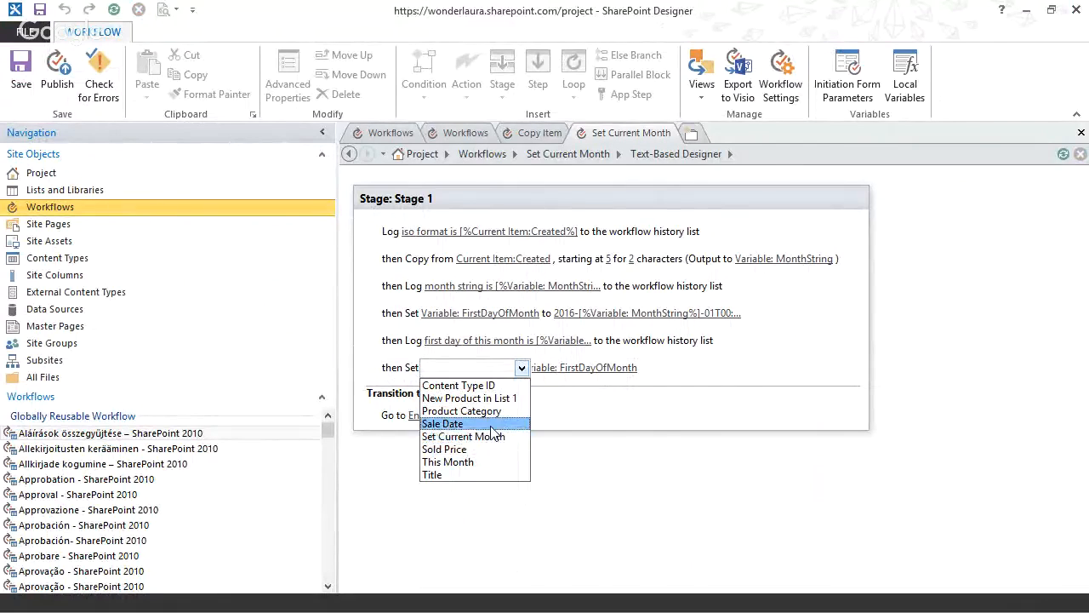
{"action": "left_click", "coordinate": [474, 464]}
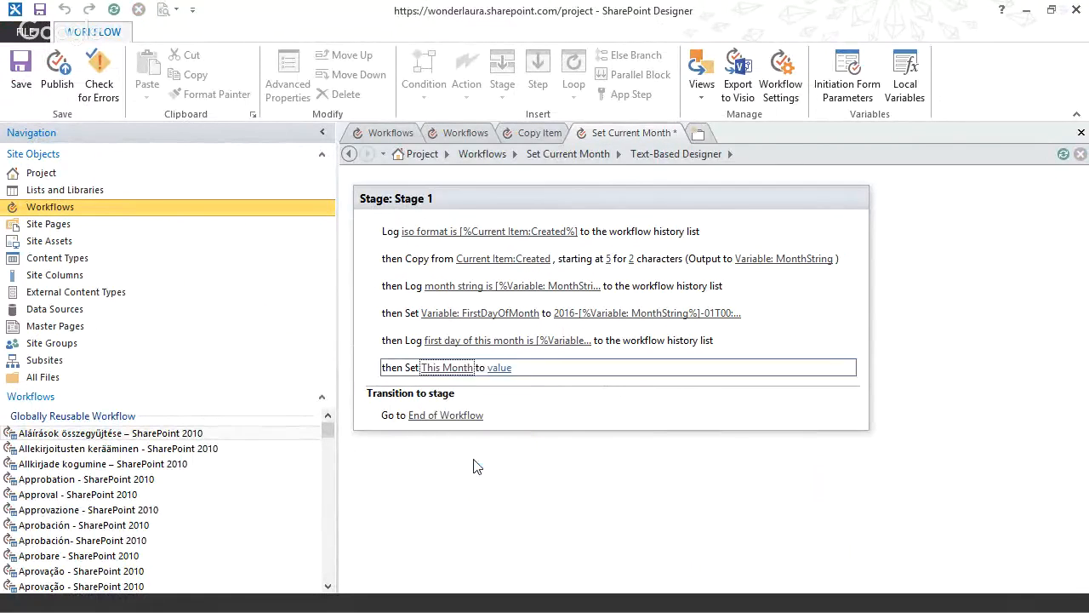
{"action": "left_click", "coordinate": [500, 368]}
{"action": "left_click", "coordinate": [585, 368]}
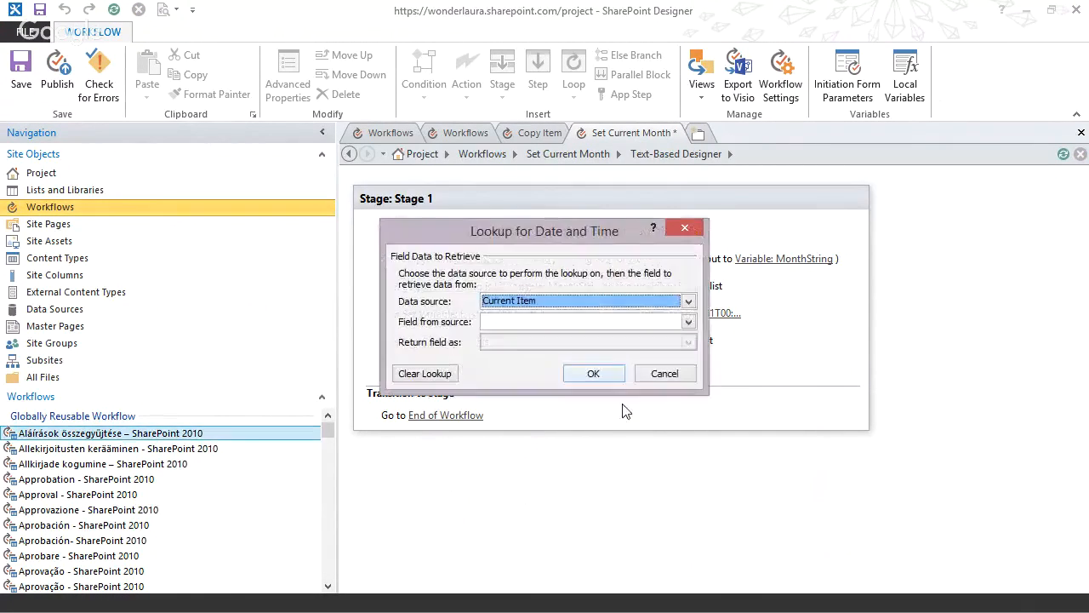
{"action": "left_click", "coordinate": [514, 323]}
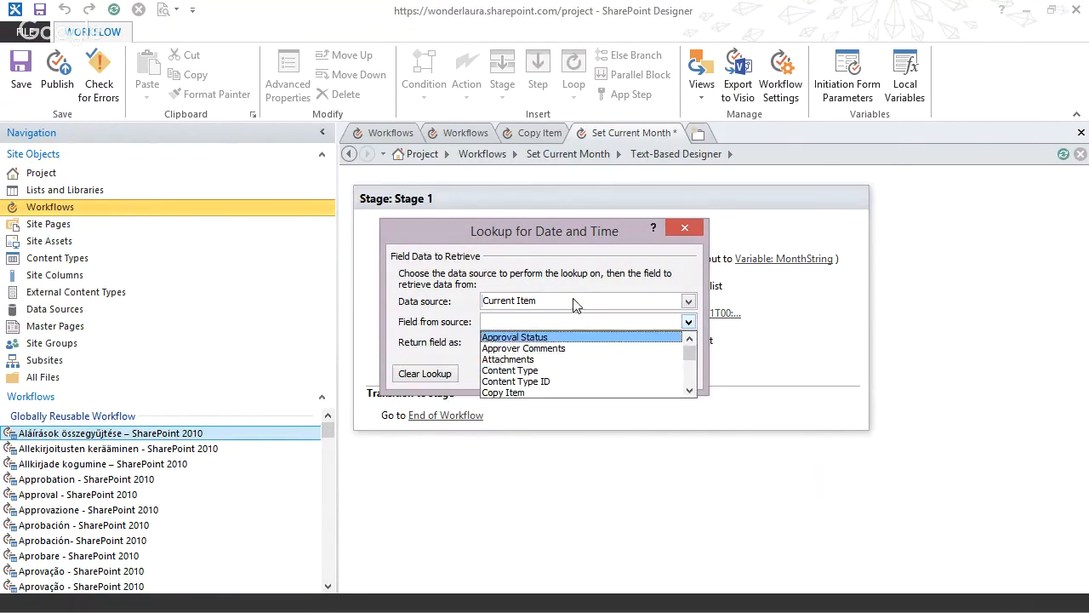
{"action": "left_click", "coordinate": [573, 304]}
{"action": "left_click", "coordinate": [523, 306]}
{"action": "left_click", "coordinate": [522, 328]}
{"action": "left_click", "coordinate": [595, 322]}
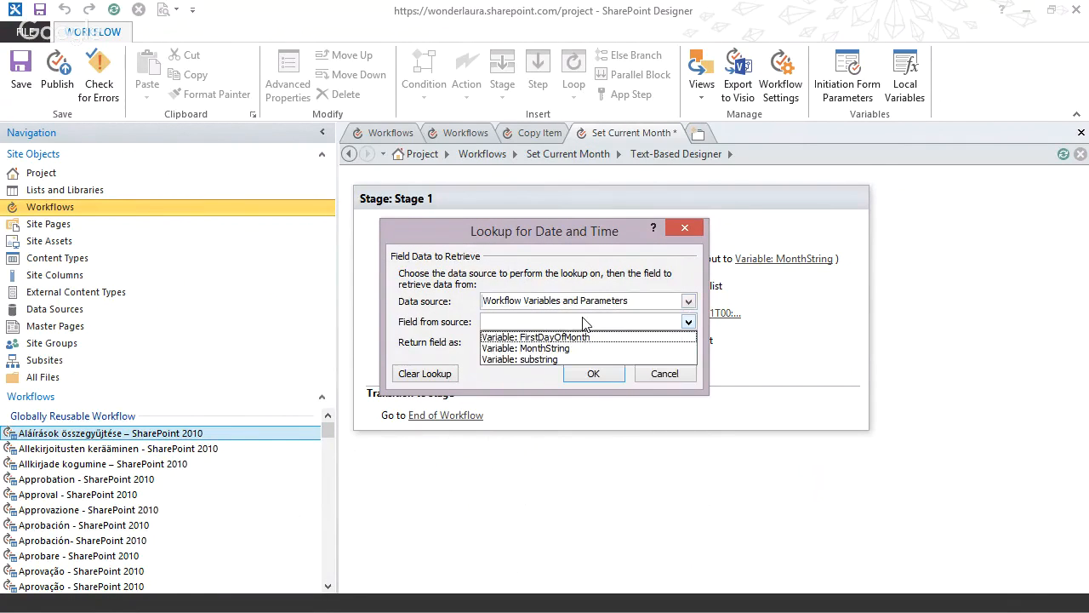
{"action": "left_click", "coordinate": [564, 338]}
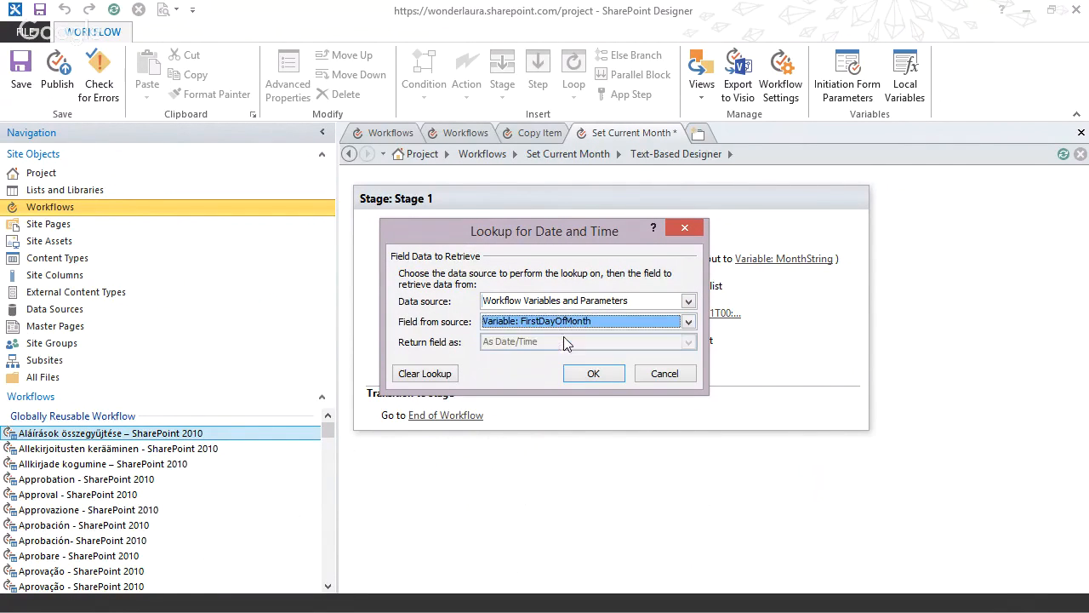
{"action": "left_click", "coordinate": [590, 374]}
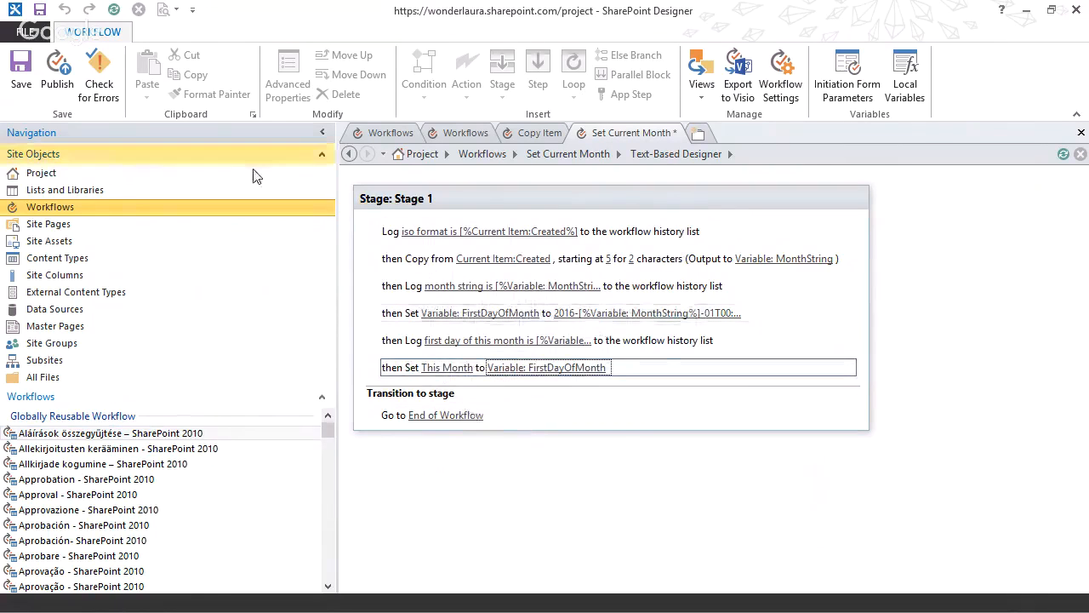
{"action": "left_click", "coordinate": [56, 75]}
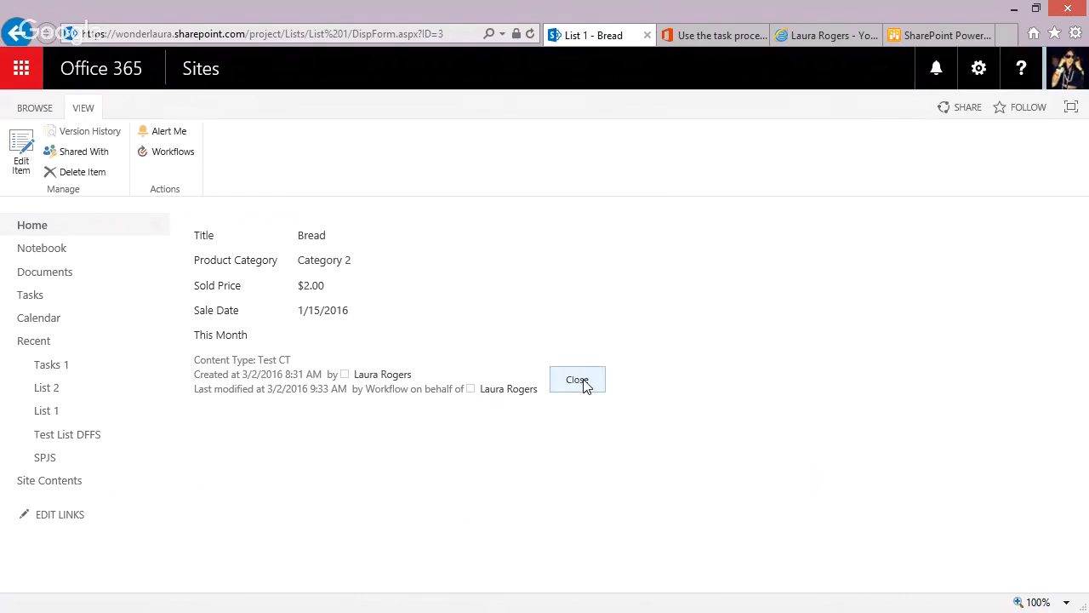
In the browser, make the This Month column of the Test CT site content type Hidden, updating all inheriting content types.
{"action": "left_click", "coordinate": [978, 69]}
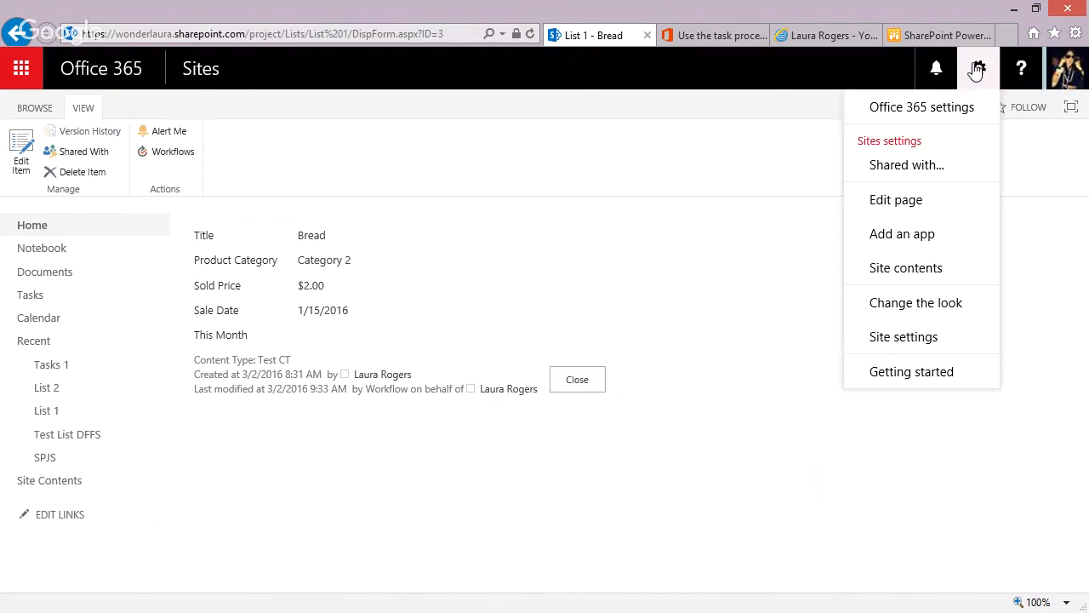
{"action": "left_click", "coordinate": [914, 336]}
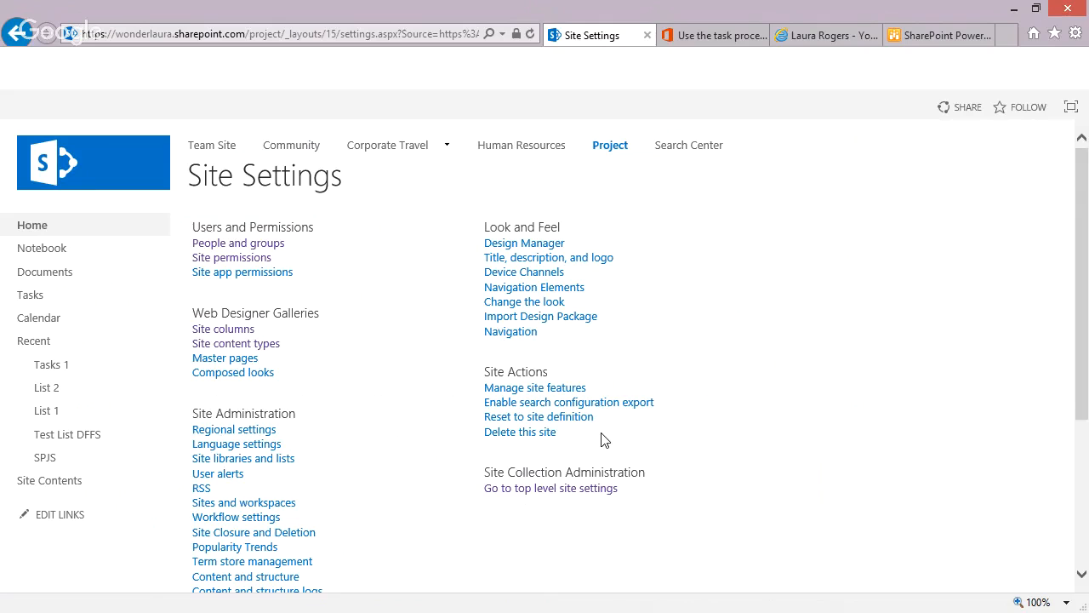
{"action": "left_click", "coordinate": [245, 344]}
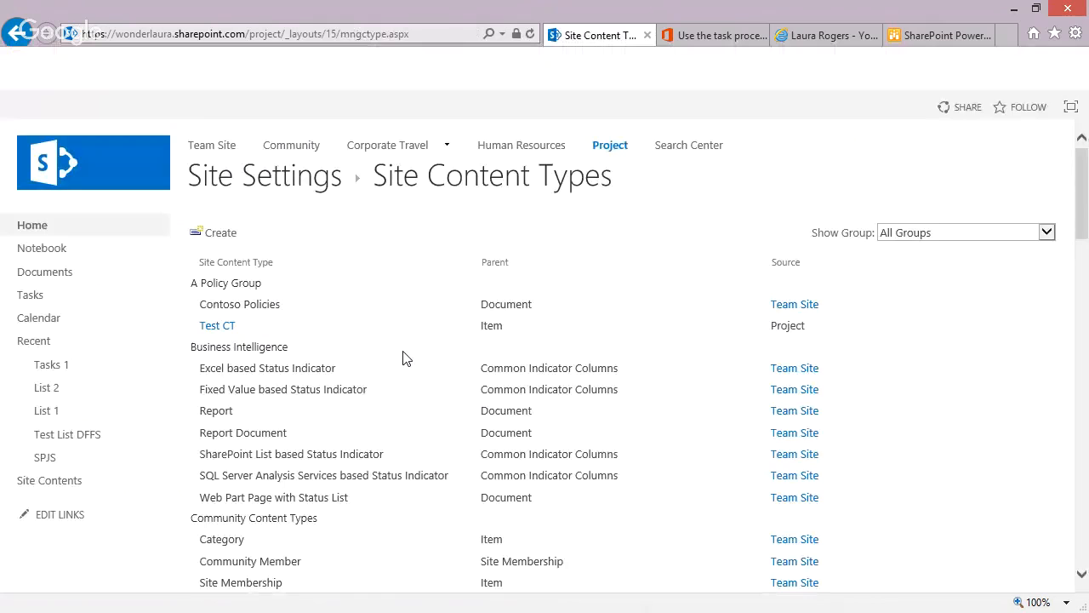
{"action": "left_click", "coordinate": [327, 332]}
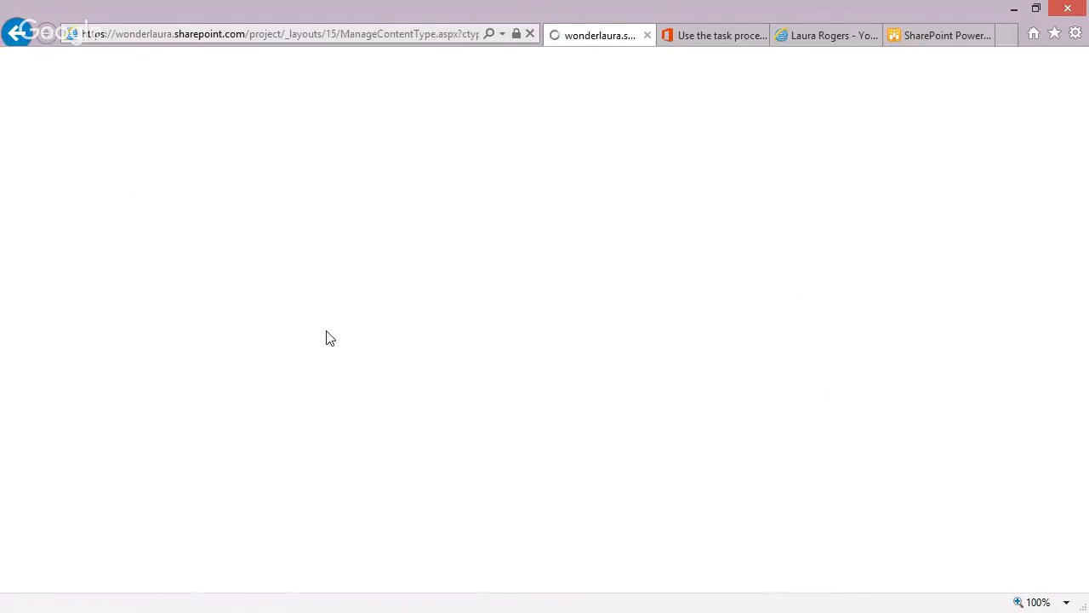
{"action": "scroll", "coordinate": [647, 359], "scroll_direction": "down", "scroll_amount": 3}
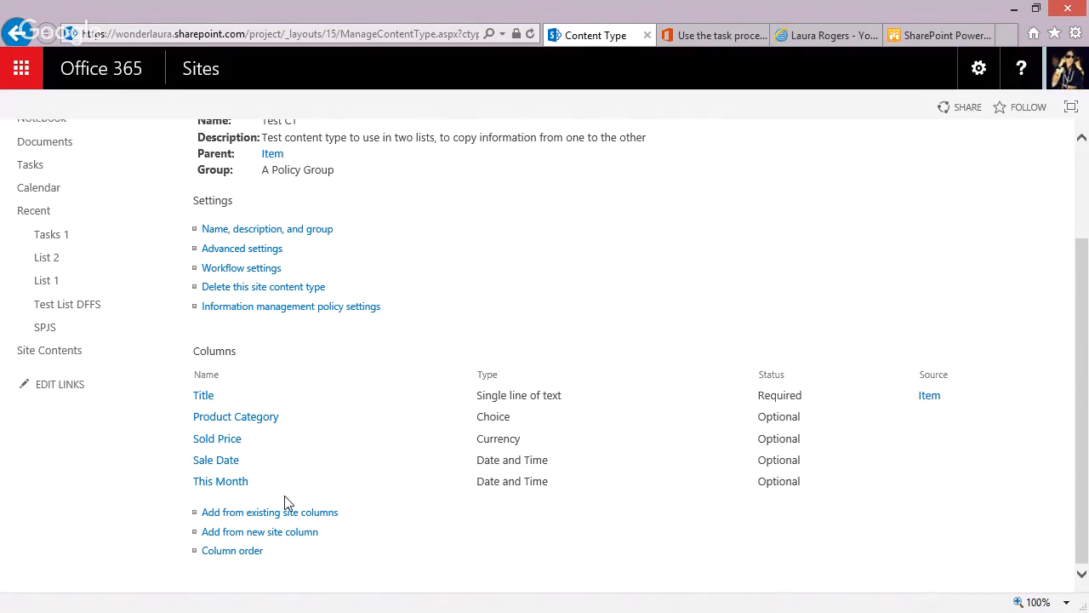
{"action": "left_click", "coordinate": [220, 483]}
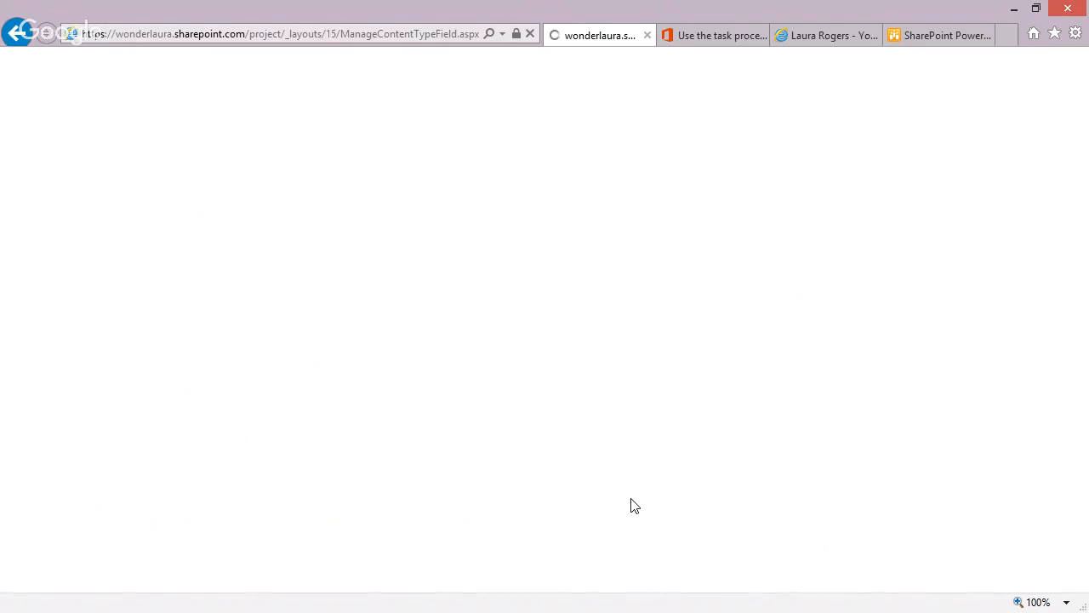
{"action": "left_click", "coordinate": [508, 427]}
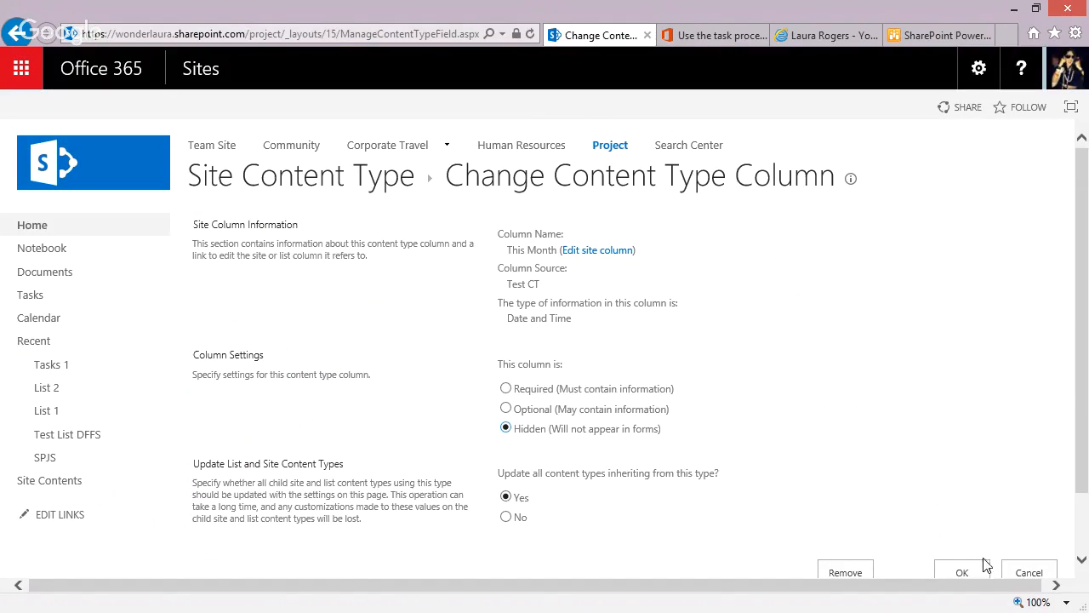
{"action": "left_click", "coordinate": [962, 572]}
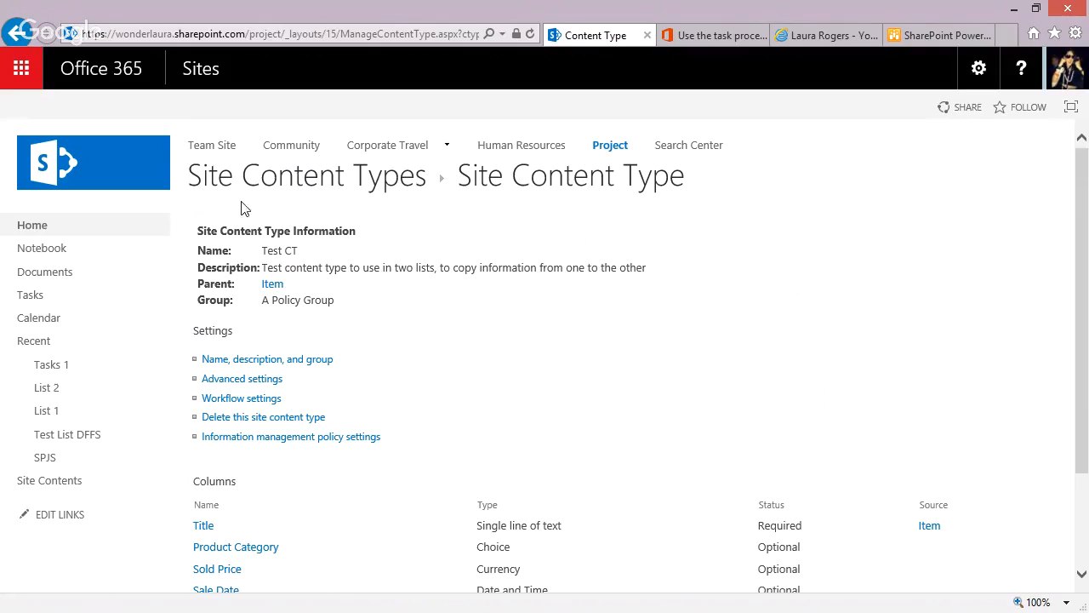
Modify List 1's All Items view to display the This Month column and hide New Product in List 1.
{"action": "left_click", "coordinate": [46, 411]}
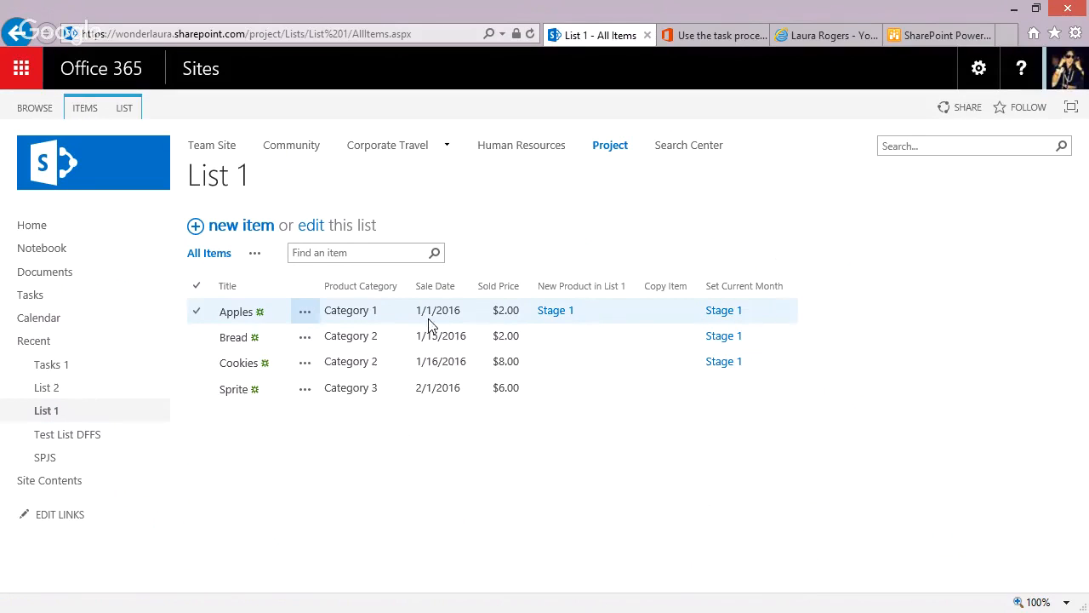
{"action": "left_click", "coordinate": [124, 108]}
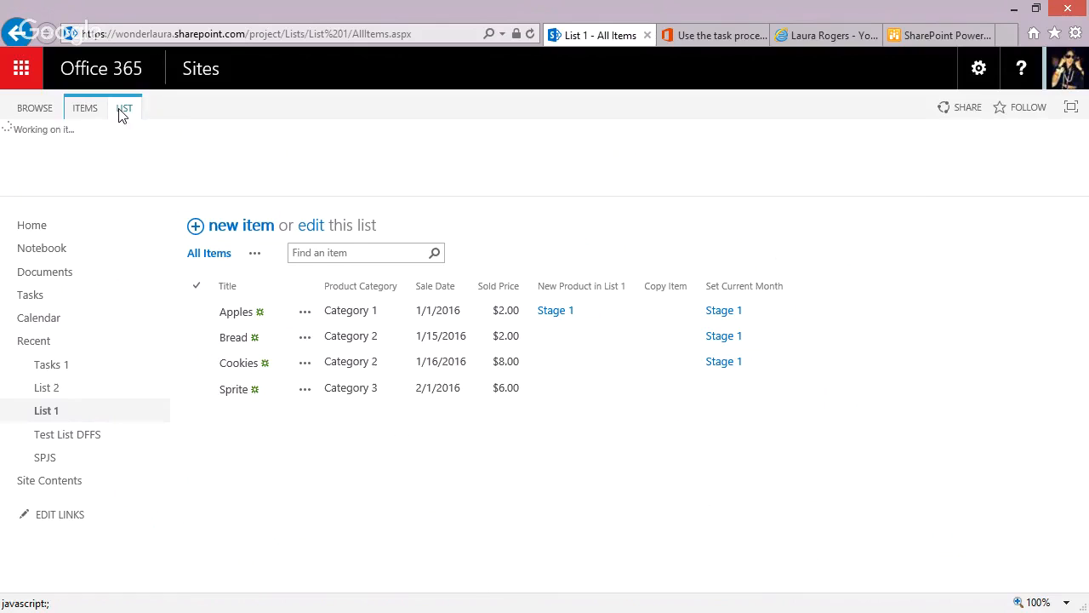
{"action": "left_click", "coordinate": [154, 132]}
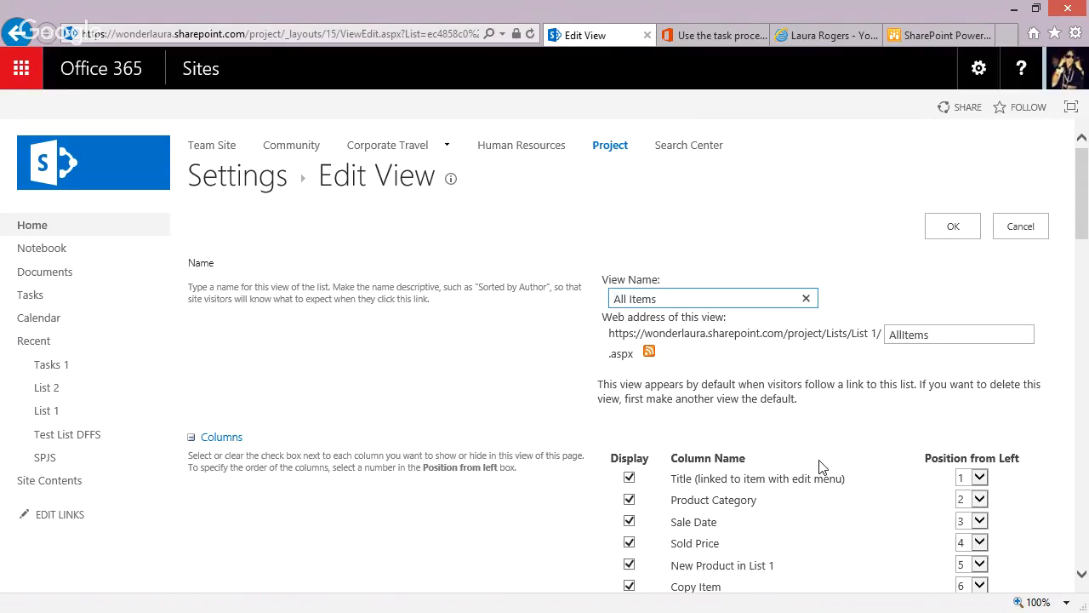
{"action": "scroll", "coordinate": [821, 466], "scroll_direction": "down", "scroll_amount": 5}
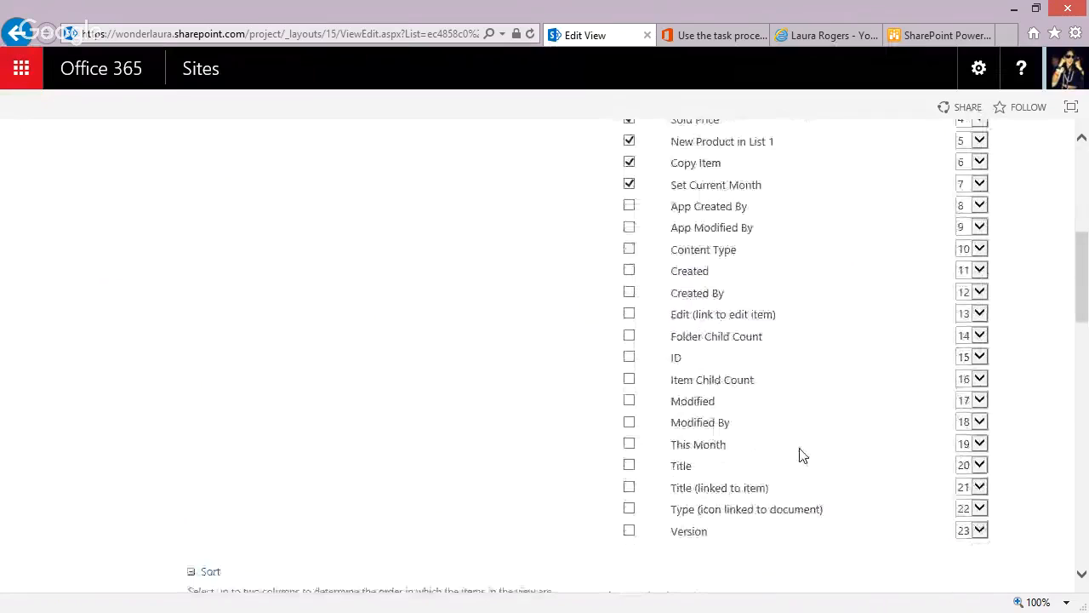
{"action": "left_click", "coordinate": [630, 443]}
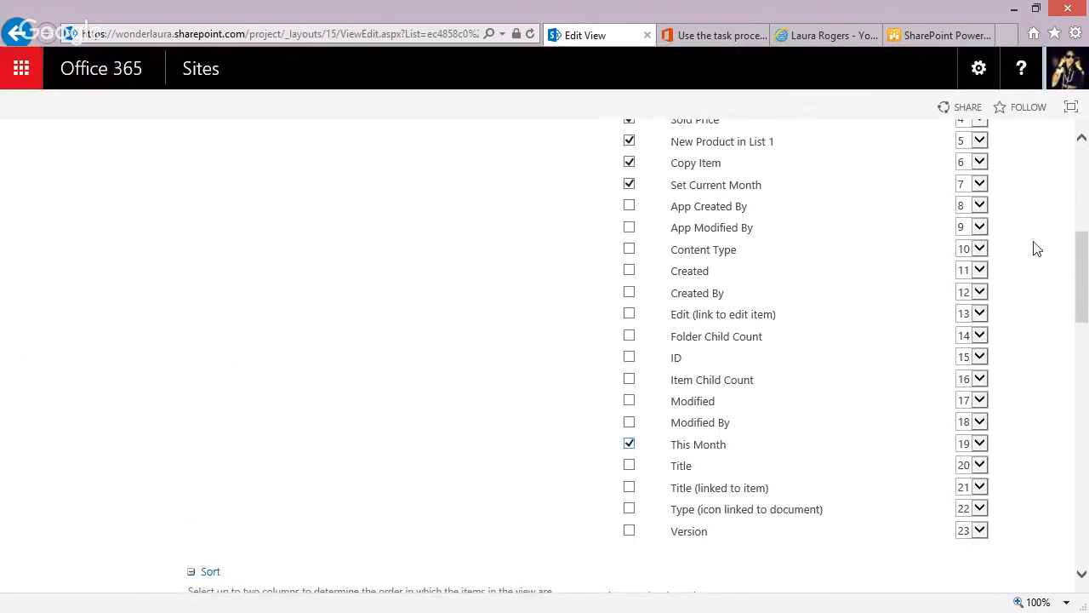
{"action": "left_click", "coordinate": [1083, 187]}
{"action": "left_click_drag", "start_coordinate": [1083, 206], "coordinate": [1085, 223]}
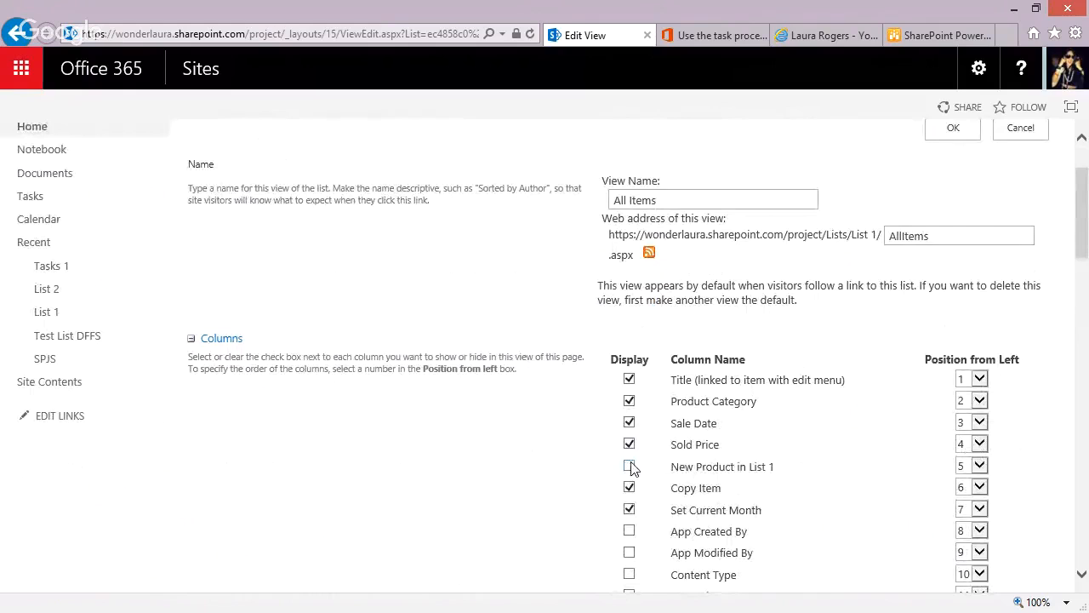
{"action": "left_click", "coordinate": [949, 132]}
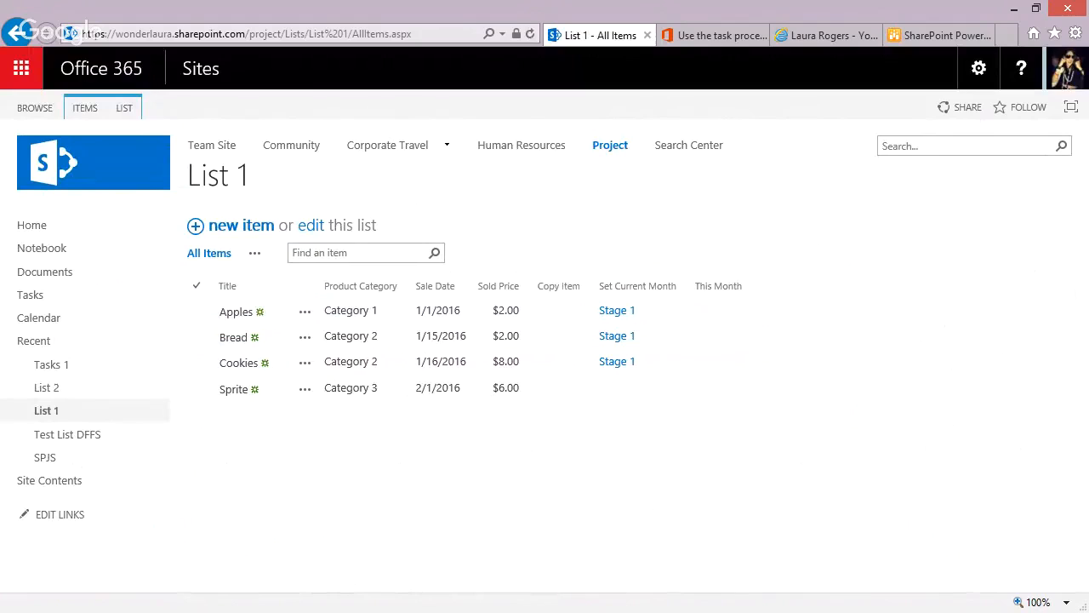
Start the Set Current Month workflow on the Sprite item in List 1 and return to the list.
{"action": "key", "text": "alt+Tab"}
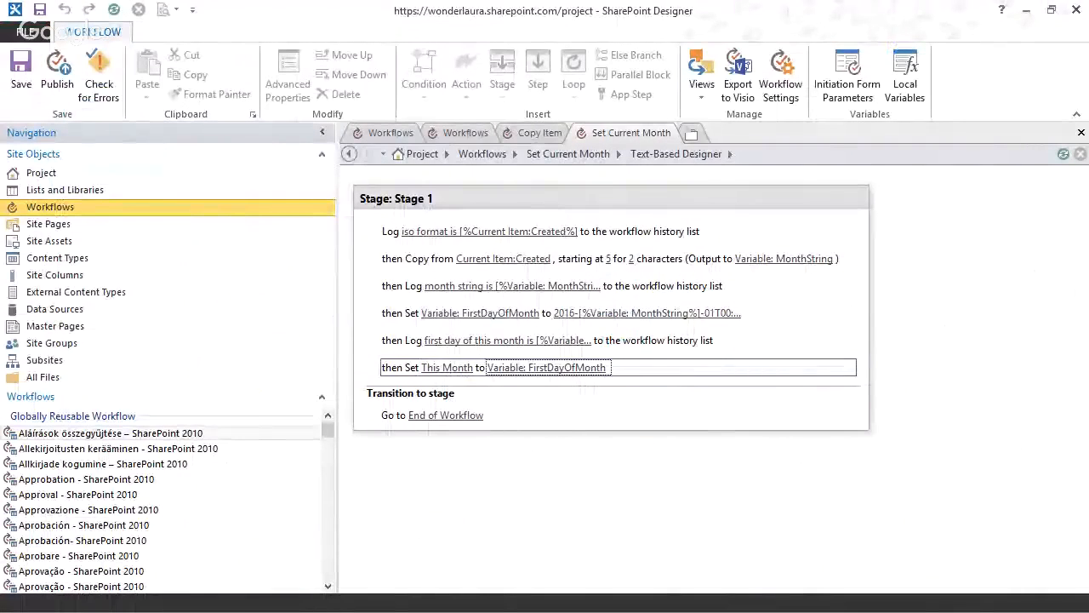
{"action": "key", "text": "alt+Tab"}
{"action": "left_click", "coordinate": [372, 395]}
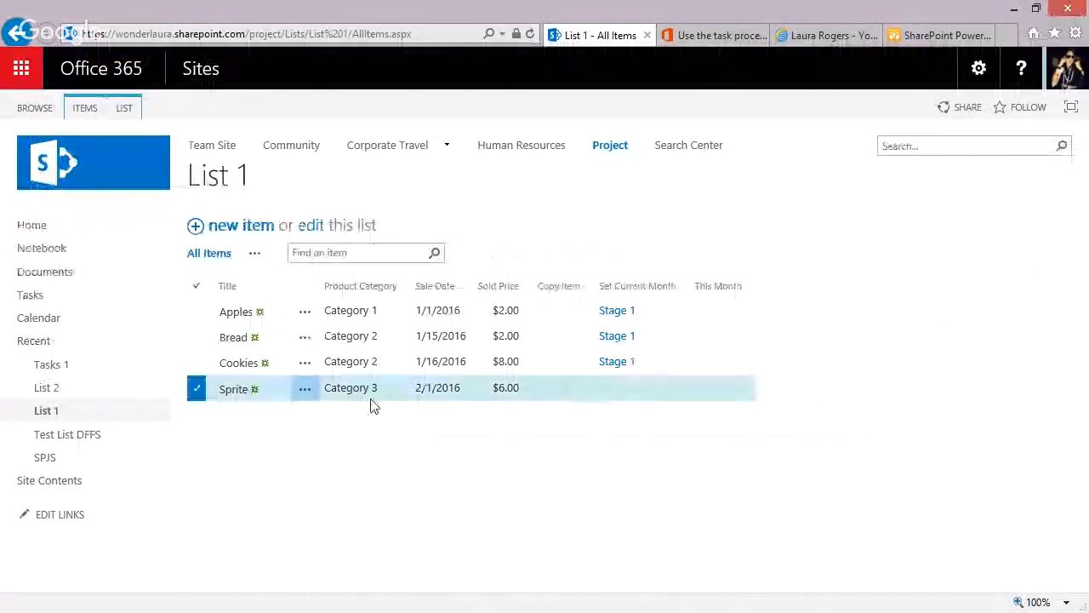
{"action": "left_click", "coordinate": [88, 113]}
{"action": "left_click", "coordinate": [456, 160]}
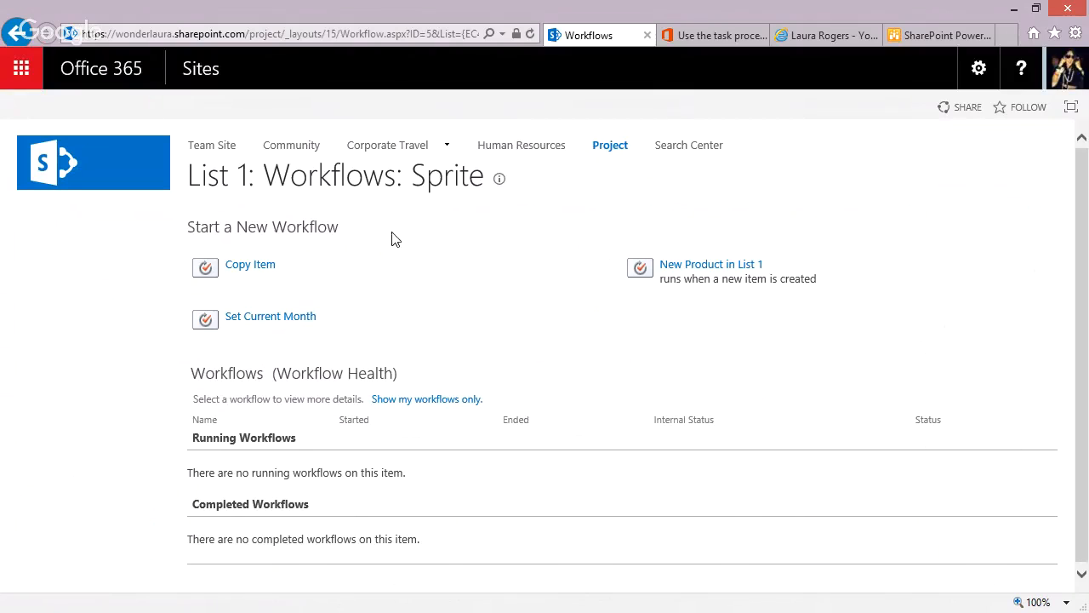
{"action": "left_click", "coordinate": [303, 317]}
{"action": "key", "text": "alt+Left"}
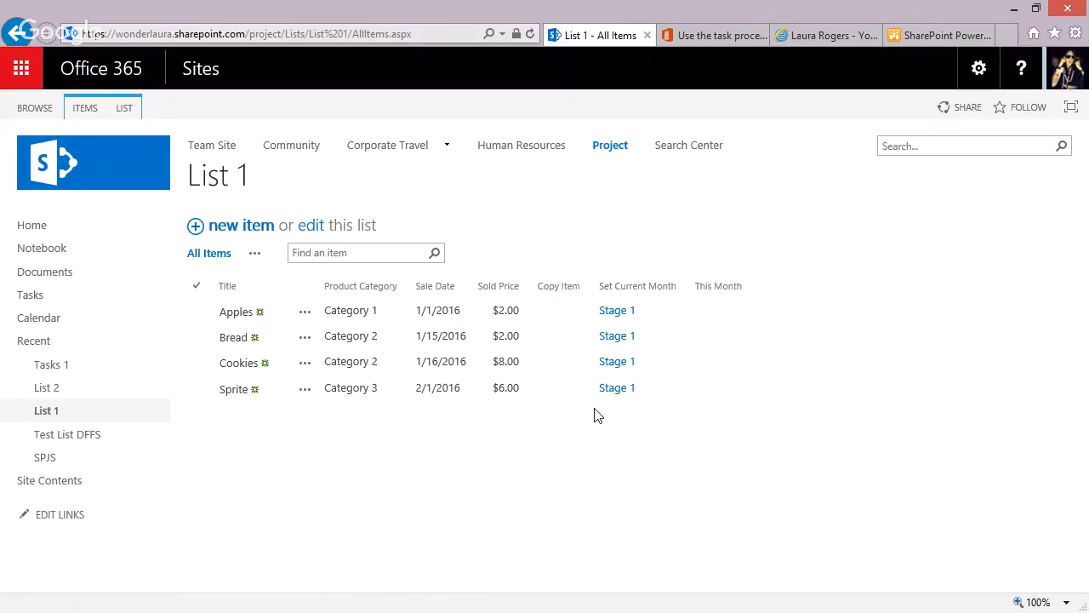
Review Sprite's Set Current Month workflow status, checking the history entries and the details behind the internal status.
{"action": "left_click", "coordinate": [618, 389]}
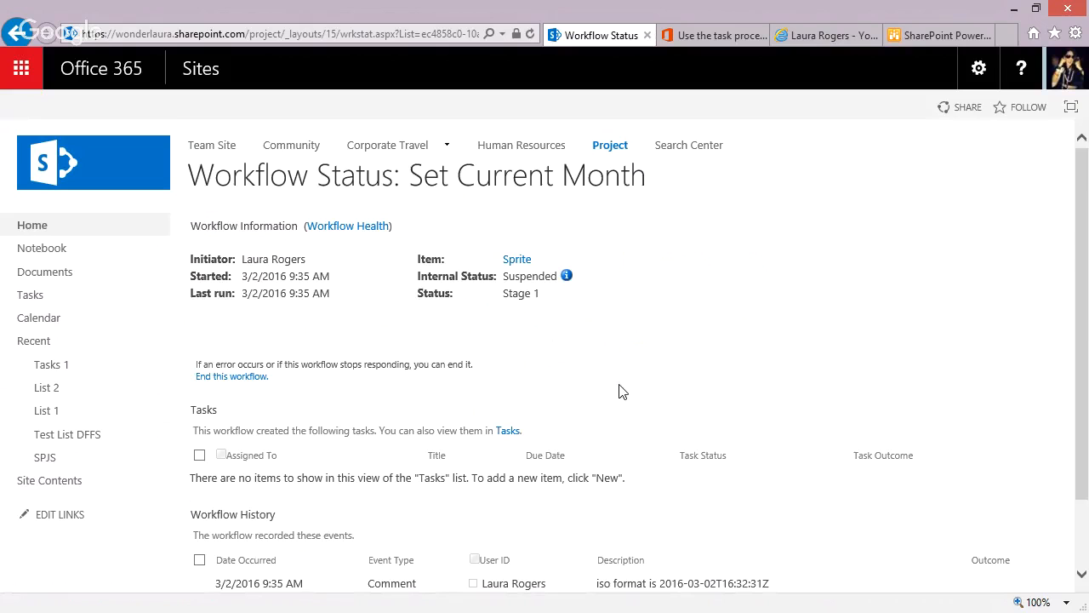
{"action": "left_click_drag", "start_coordinate": [1083, 331], "coordinate": [1074, 474]}
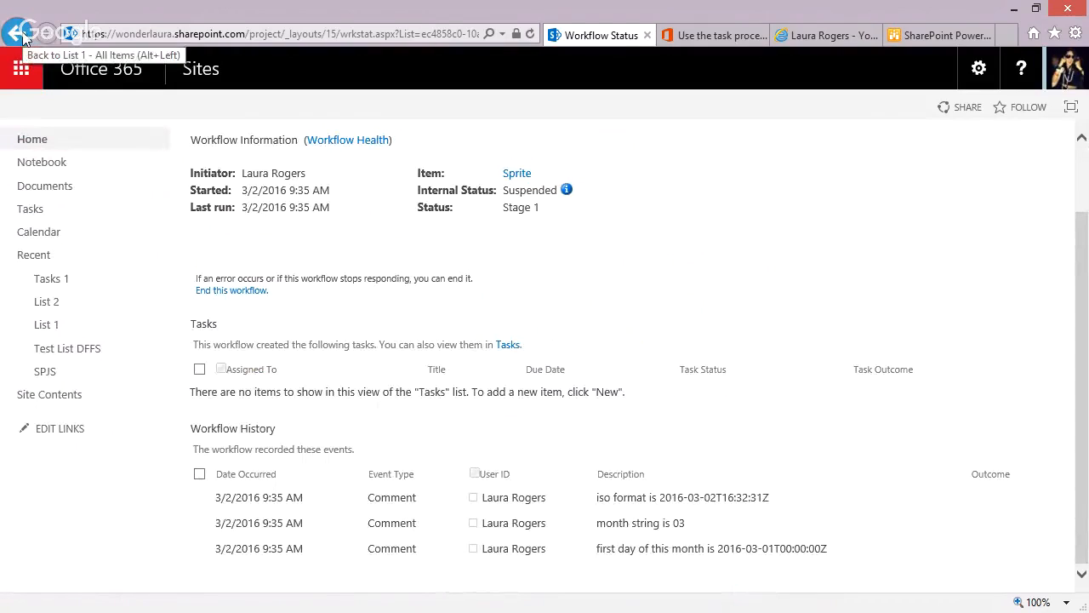
{"action": "left_click", "coordinate": [566, 190]}
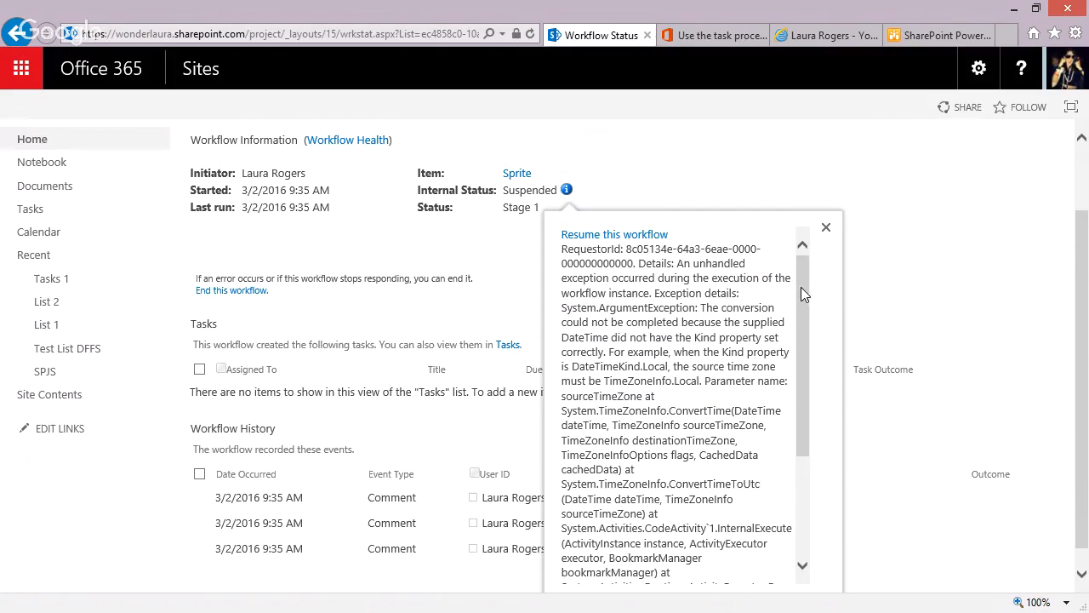
{"action": "left_click_drag", "start_coordinate": [800, 287], "coordinate": [801, 320]}
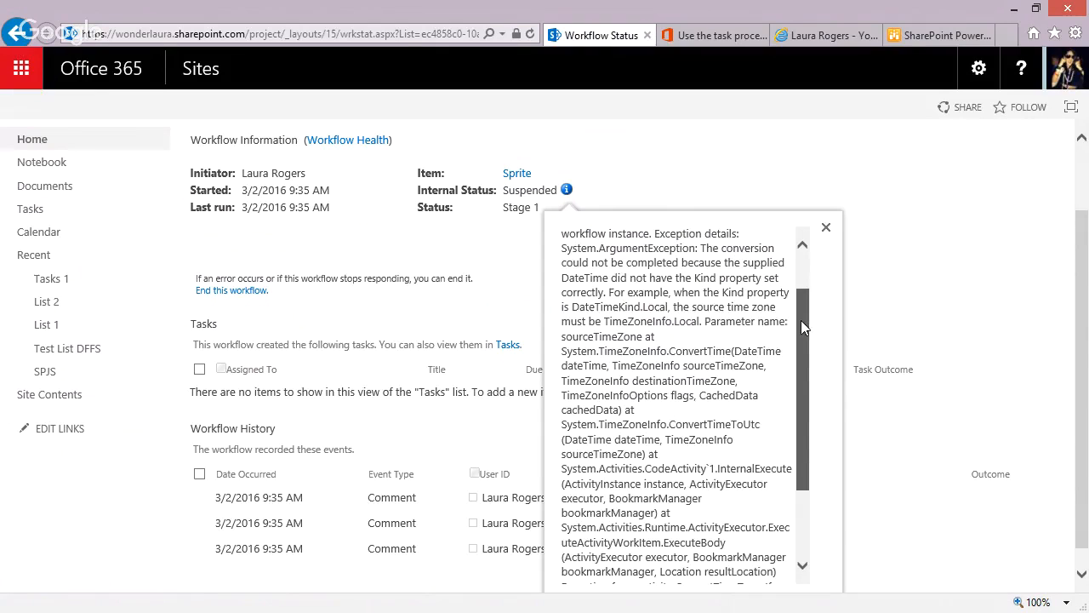
{"action": "left_click", "coordinate": [824, 226]}
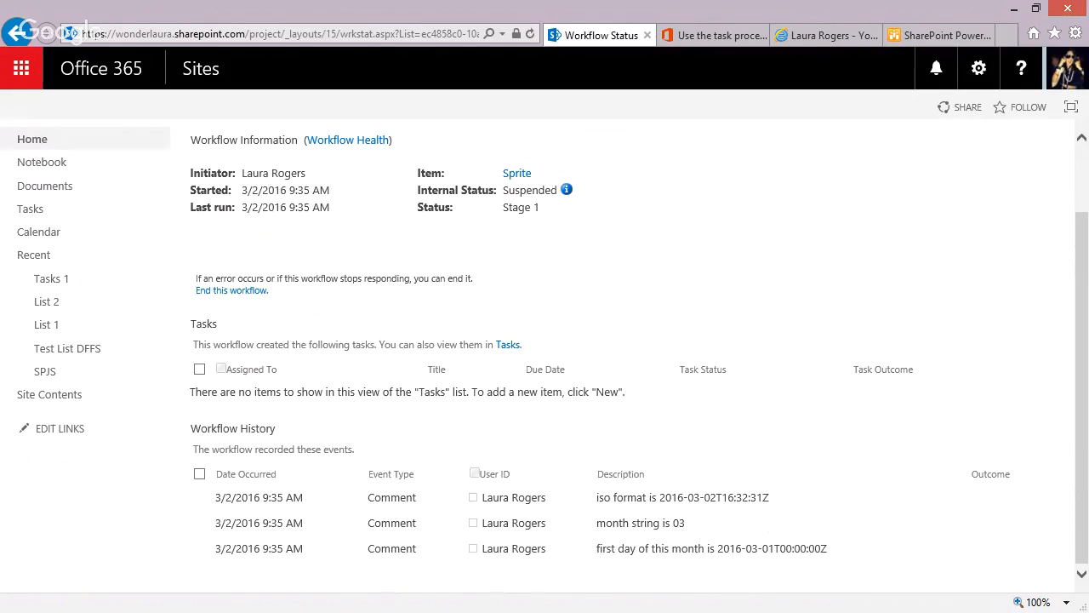
In SharePoint Designer, insert a Set Workflow Variable action before the This Month action, using a new Date/Time variable named FirstDayDate.
{"action": "key", "text": "alt+Tab"}
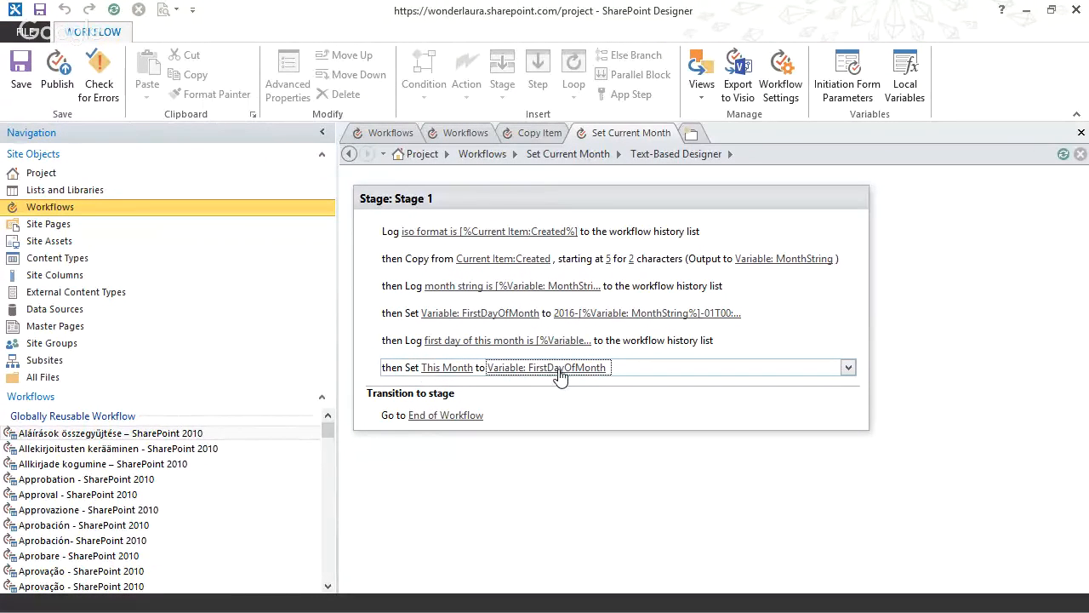
{"action": "left_click", "coordinate": [407, 357]}
{"action": "type", "text": "set w"}
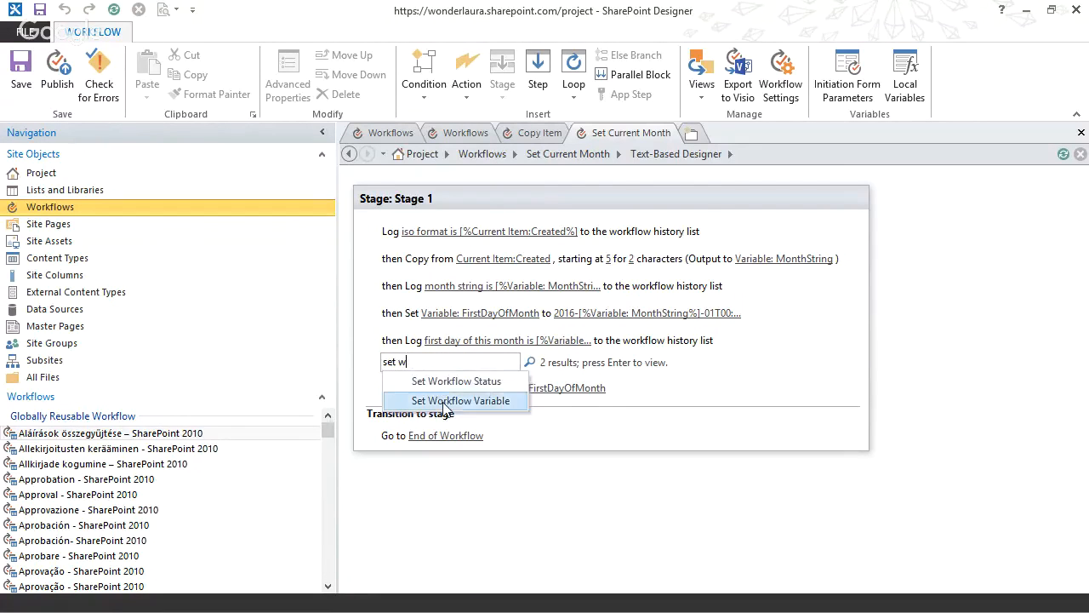
{"action": "left_click", "coordinate": [444, 401]}
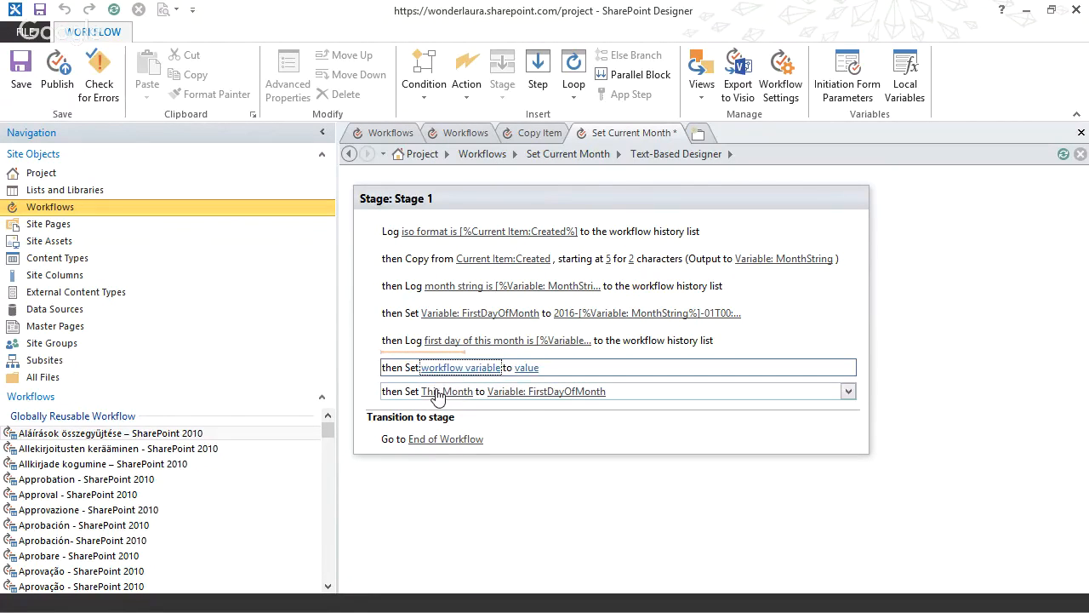
{"action": "left_click", "coordinate": [460, 367]}
{"action": "left_click", "coordinate": [455, 424]}
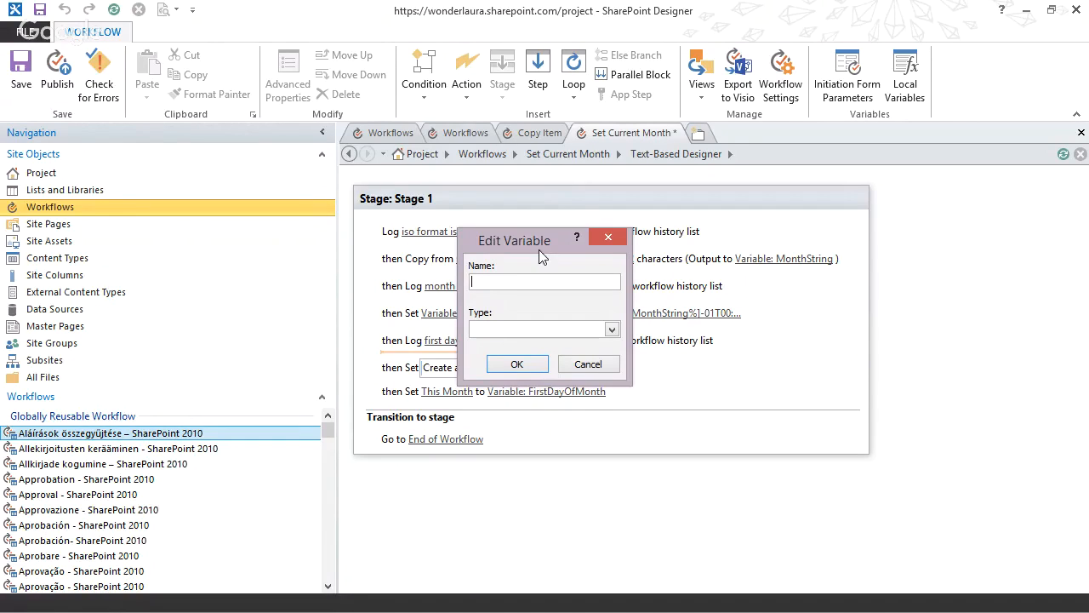
{"action": "type", "text": "FirstDayDate"}
{"action": "key", "text": "Tab"}
{"action": "key", "text": "d"}
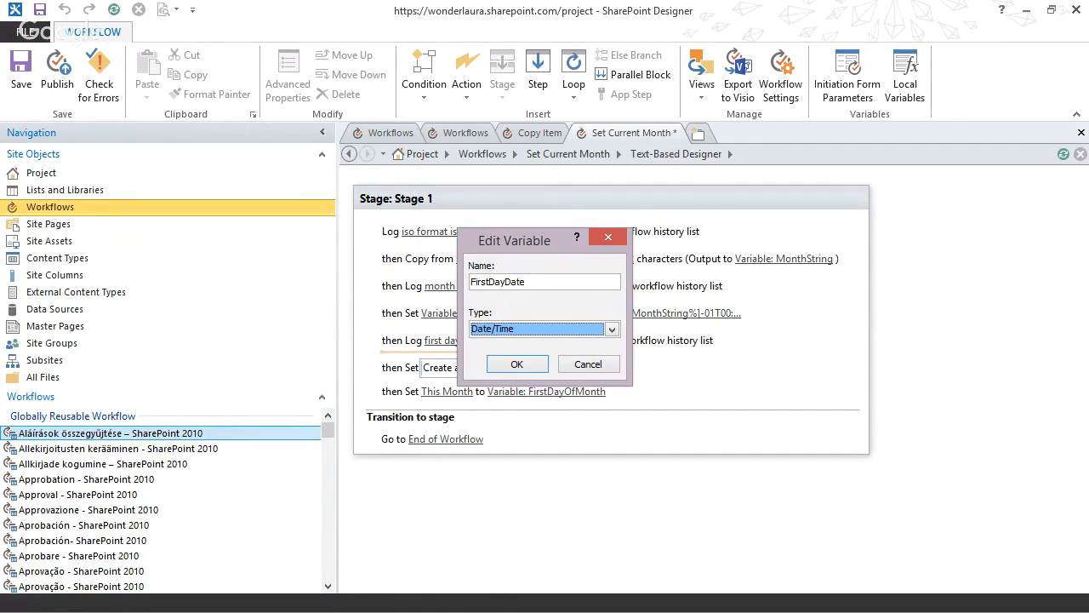
{"action": "left_click", "coordinate": [518, 364]}
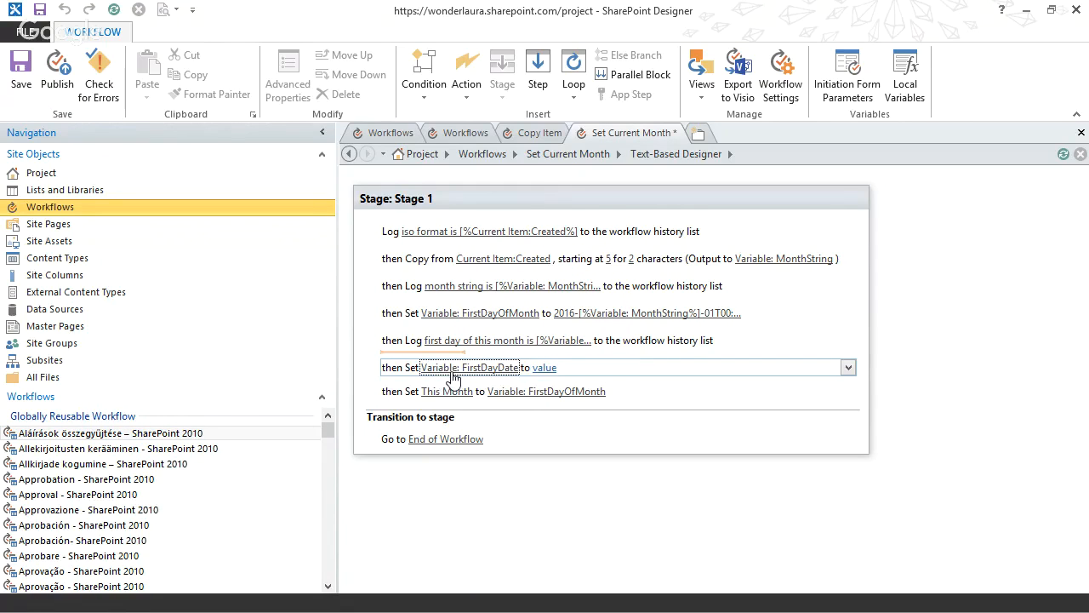
Set the FirstDayDate variable's value to the workflow variable FirstDayOfMonth, looked up from Workflow Variables and Parameters.
{"action": "left_click", "coordinate": [547, 367]}
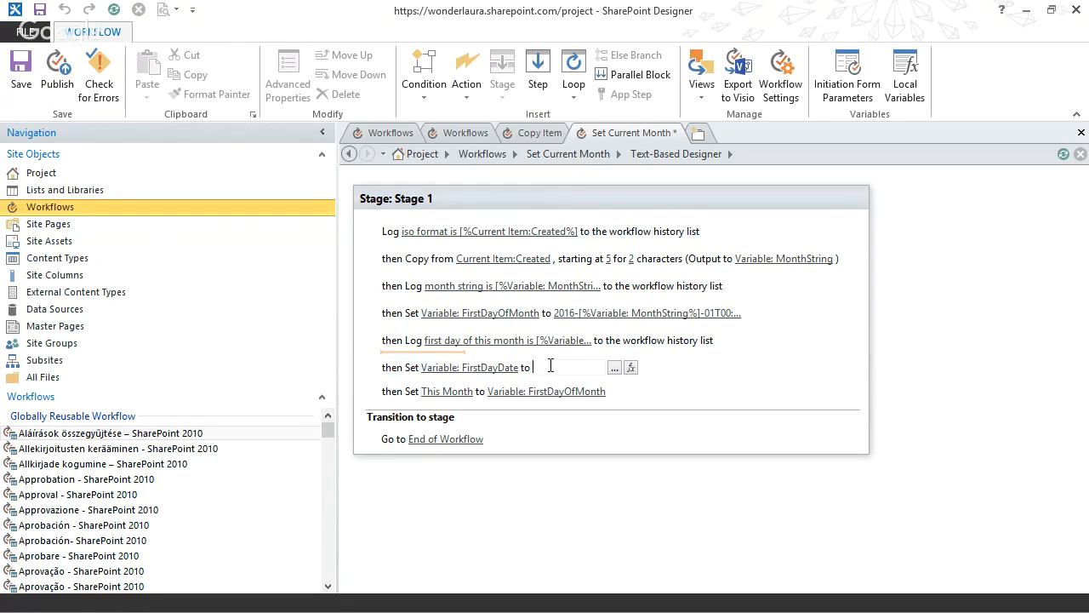
{"action": "left_click", "coordinate": [633, 368]}
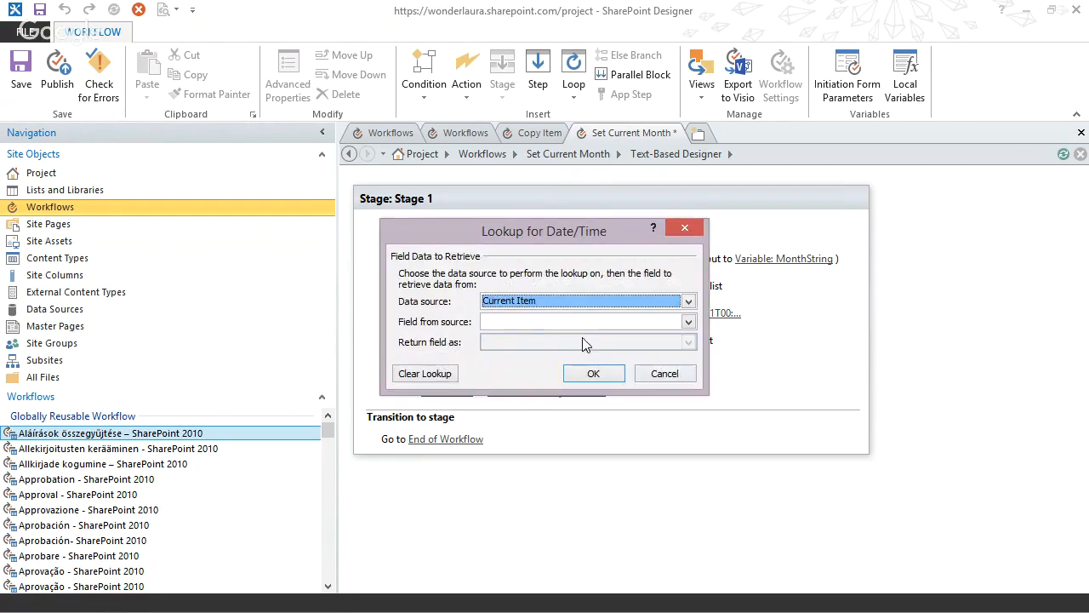
{"action": "left_click", "coordinate": [526, 303]}
{"action": "left_click", "coordinate": [527, 327]}
{"action": "left_click", "coordinate": [536, 322]}
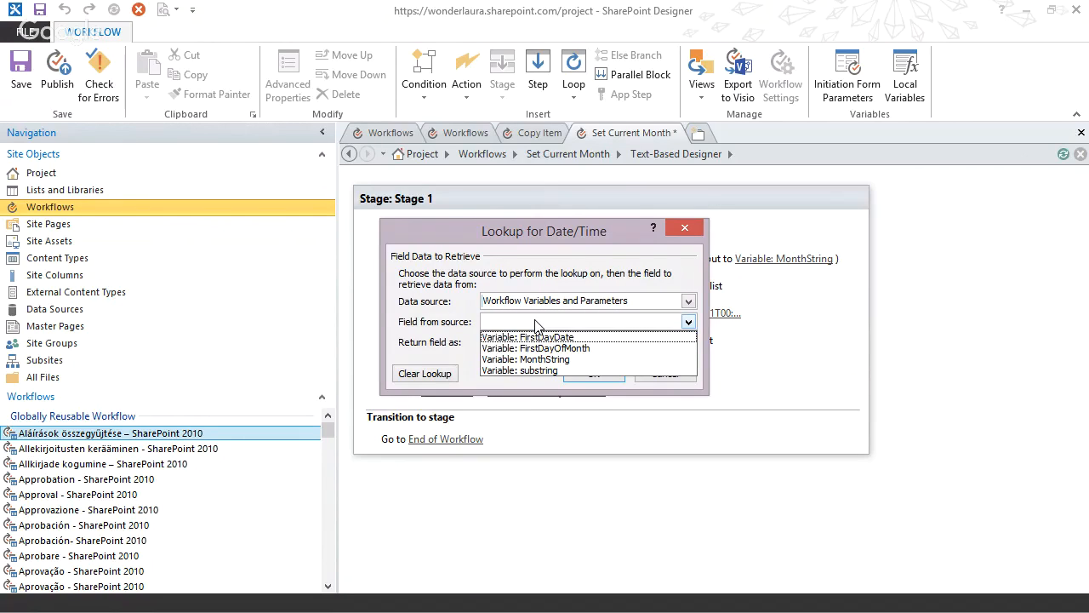
{"action": "left_click", "coordinate": [538, 350]}
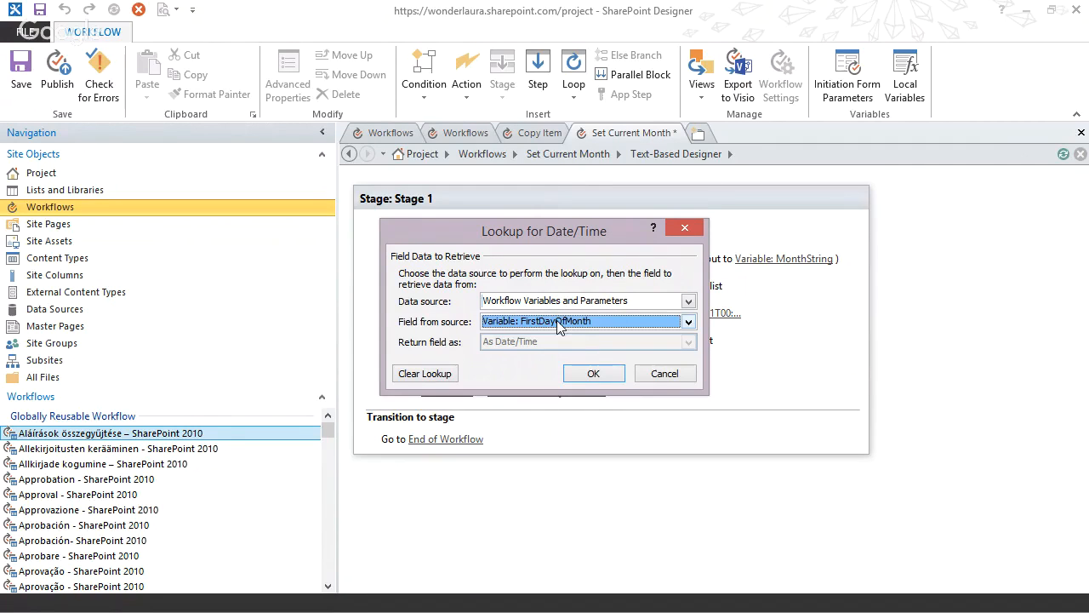
{"action": "left_click", "coordinate": [593, 374]}
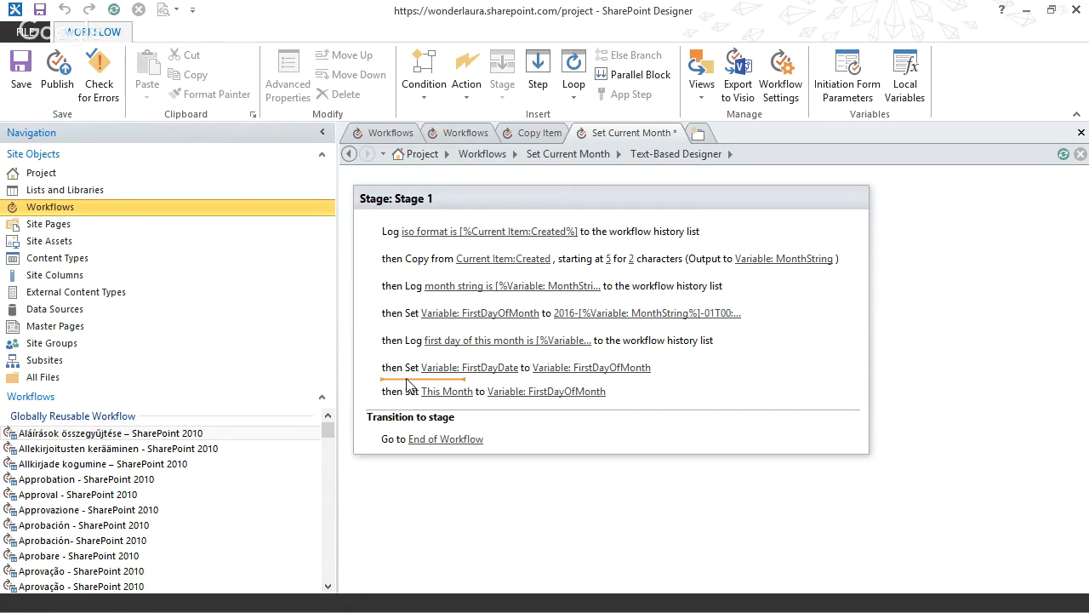
Change the last action to set This Month to the workflow variable FirstDayDate.
{"action": "left_click", "coordinate": [460, 392]}
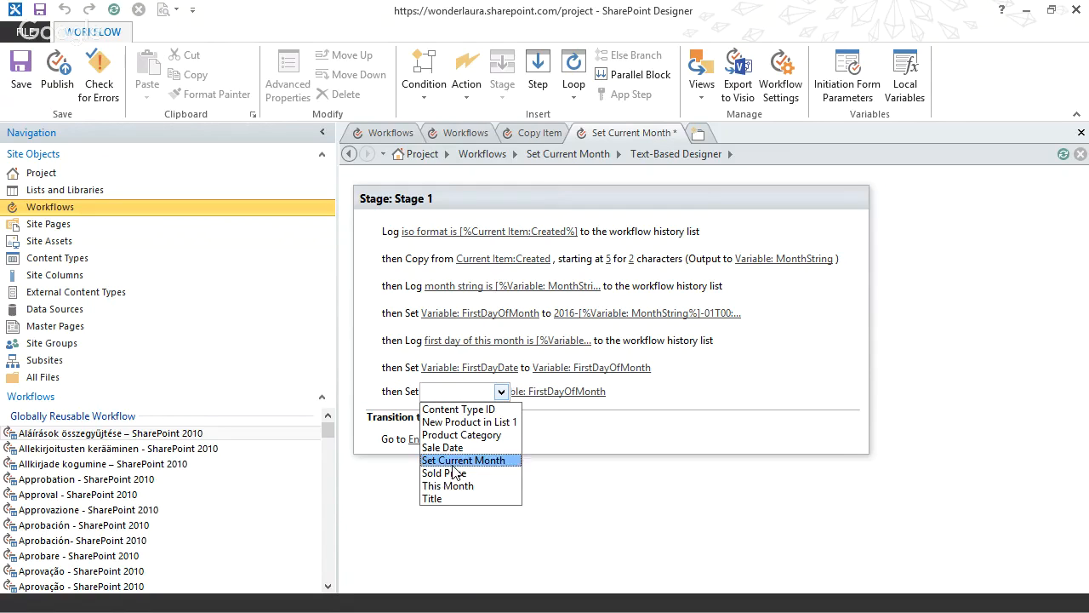
{"action": "left_click", "coordinate": [451, 473]}
{"action": "left_click", "coordinate": [460, 392]}
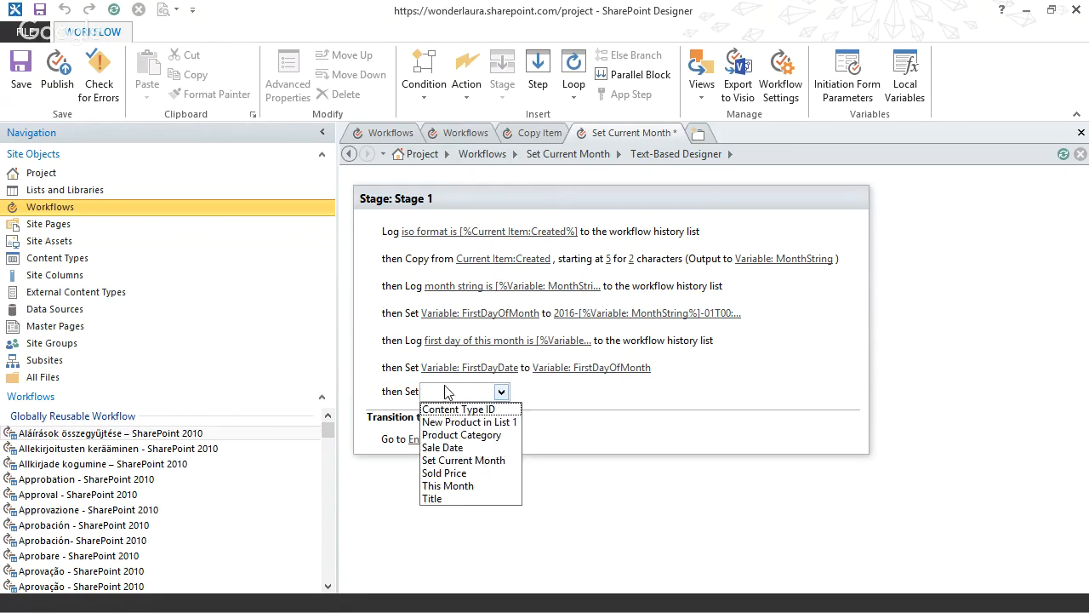
{"action": "left_click", "coordinate": [448, 485]}
{"action": "left_click", "coordinate": [499, 391]}
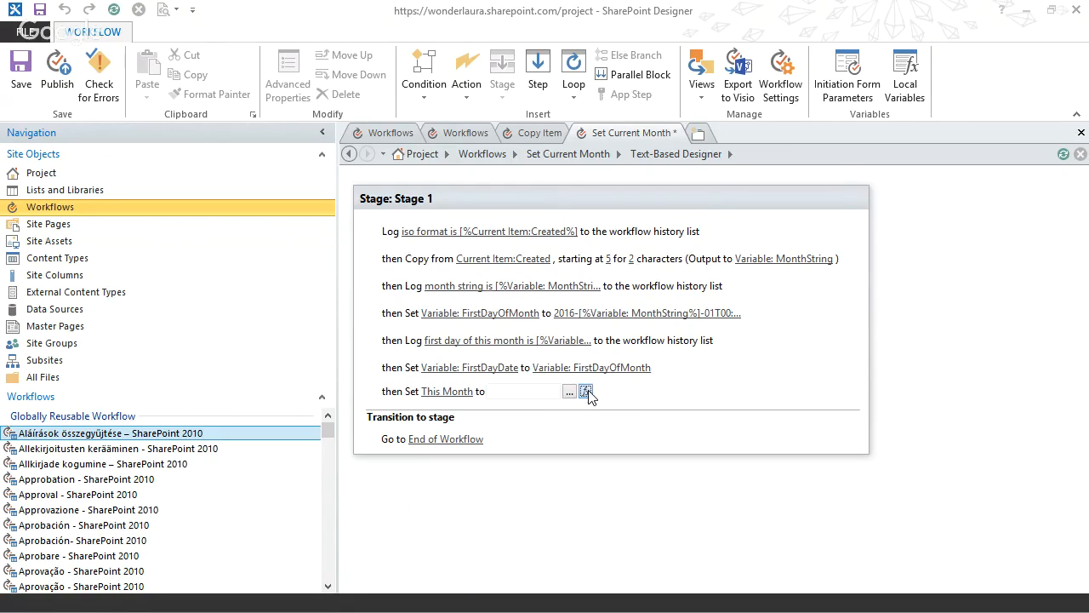
{"action": "left_click", "coordinate": [585, 391]}
{"action": "left_click", "coordinate": [539, 303]}
{"action": "left_click", "coordinate": [535, 324]}
{"action": "left_click", "coordinate": [536, 322]}
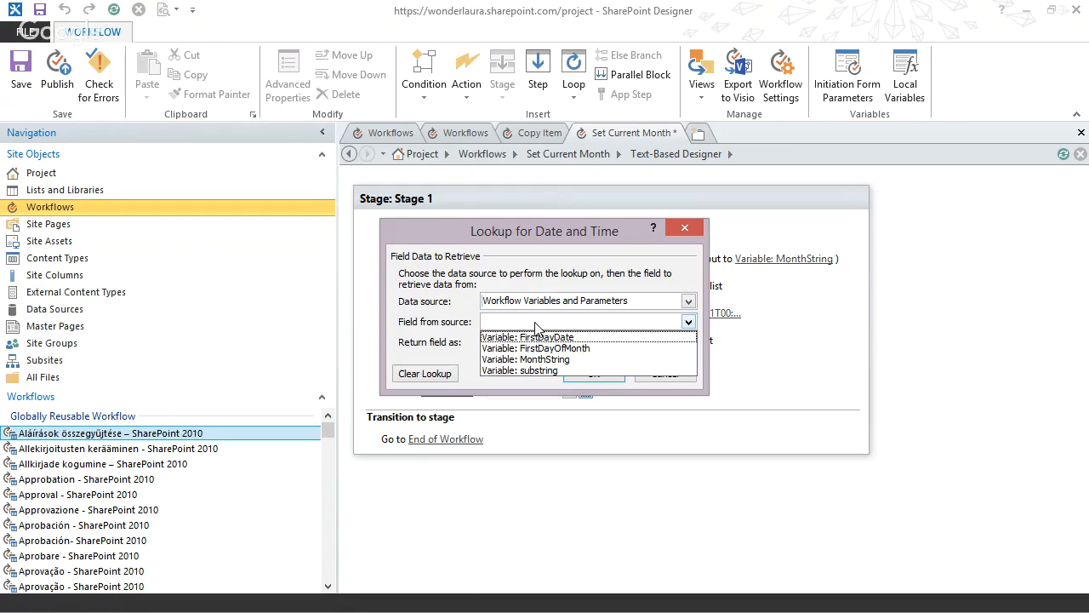
{"action": "left_click", "coordinate": [541, 338]}
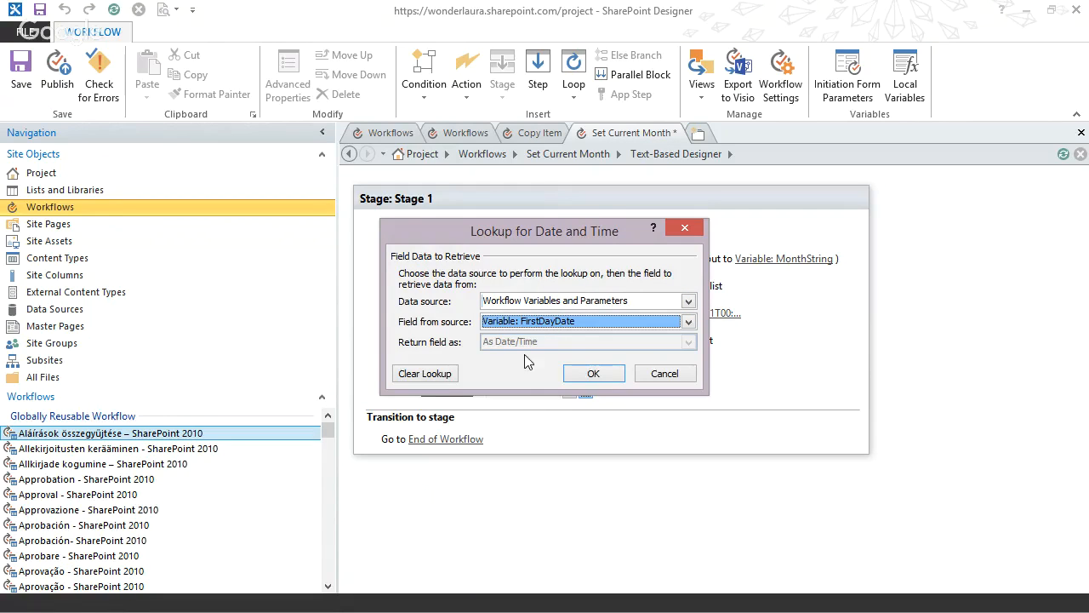
{"action": "left_click", "coordinate": [591, 373]}
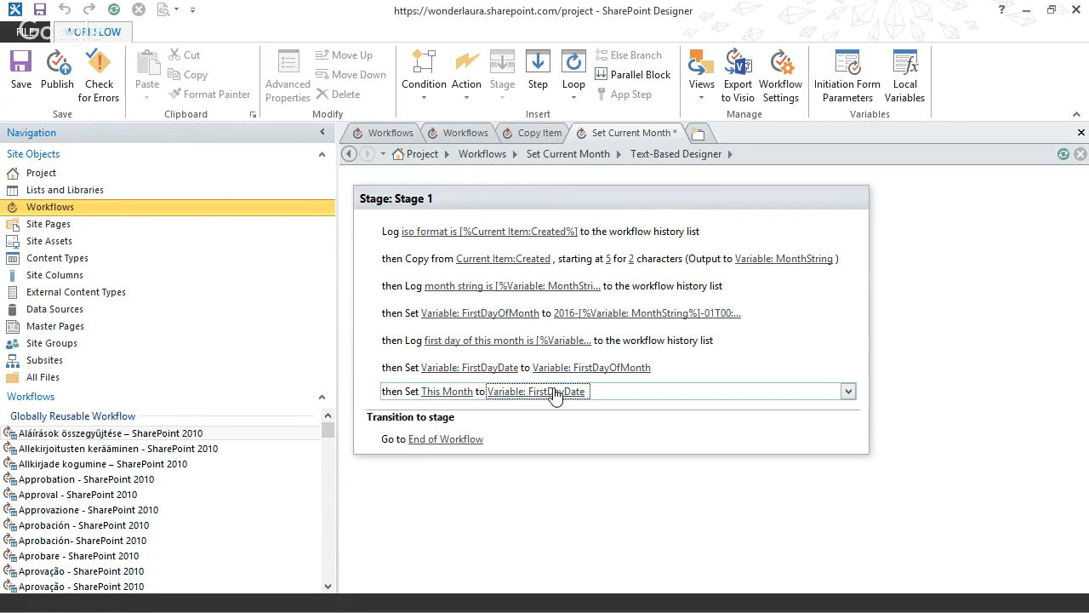
Insert a Log to History List action before the This Month action, with a message built from the text "set date variable".
{"action": "left_click", "coordinate": [408, 384]}
{"action": "type", "text": "log"}
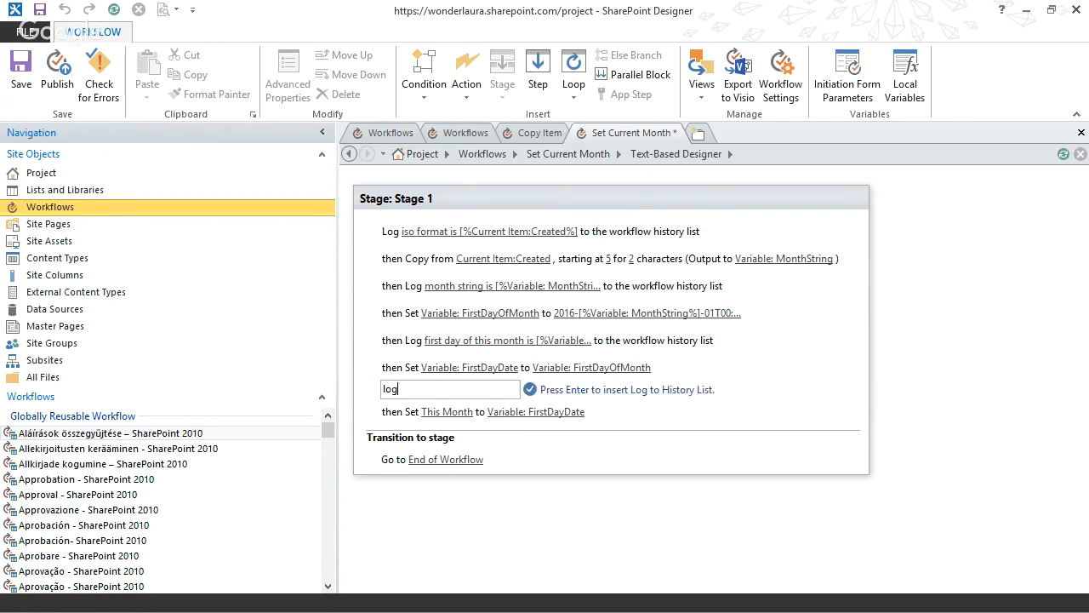
{"action": "key", "text": "Return"}
{"action": "left_click", "coordinate": [447, 390]}
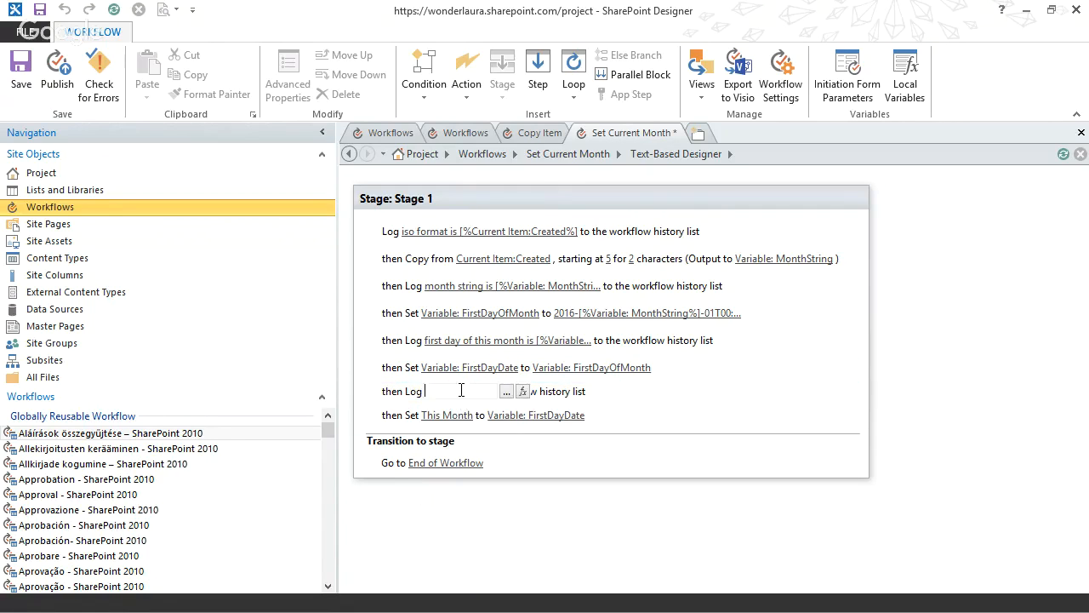
{"action": "left_click", "coordinate": [523, 392]}
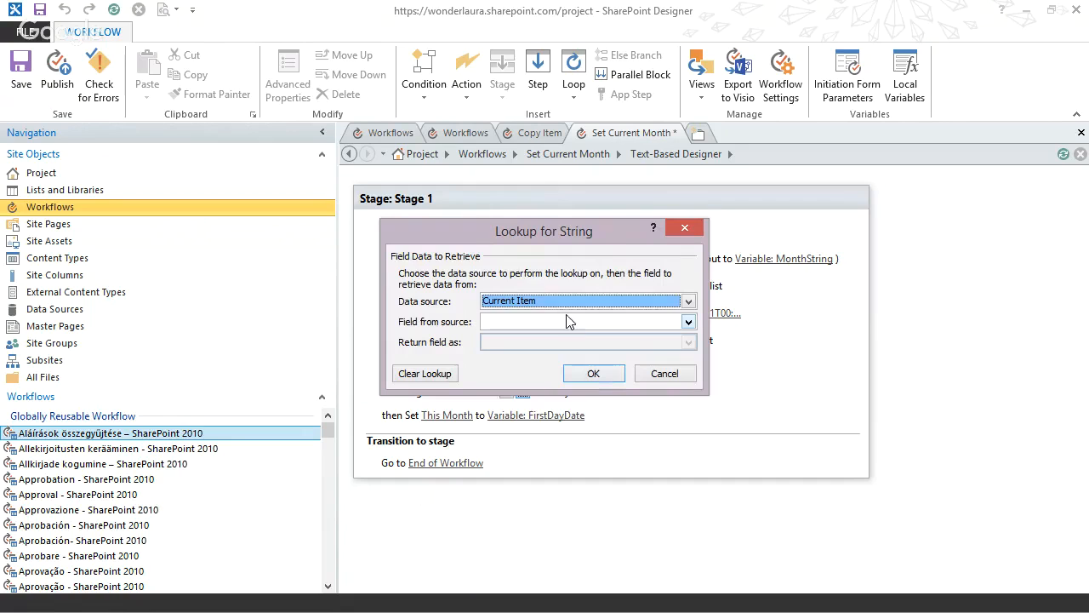
{"action": "left_click", "coordinate": [665, 373]}
{"action": "left_click", "coordinate": [436, 392]}
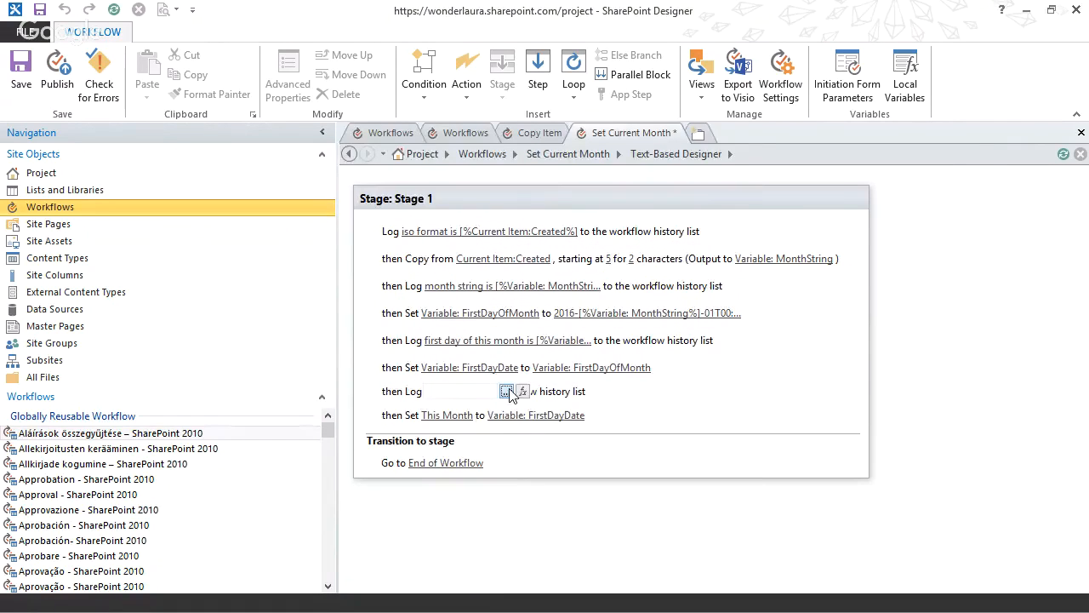
{"action": "left_click", "coordinate": [506, 392]}
{"action": "left_click_drag", "start_coordinate": [549, 137], "coordinate": [749, 151]}
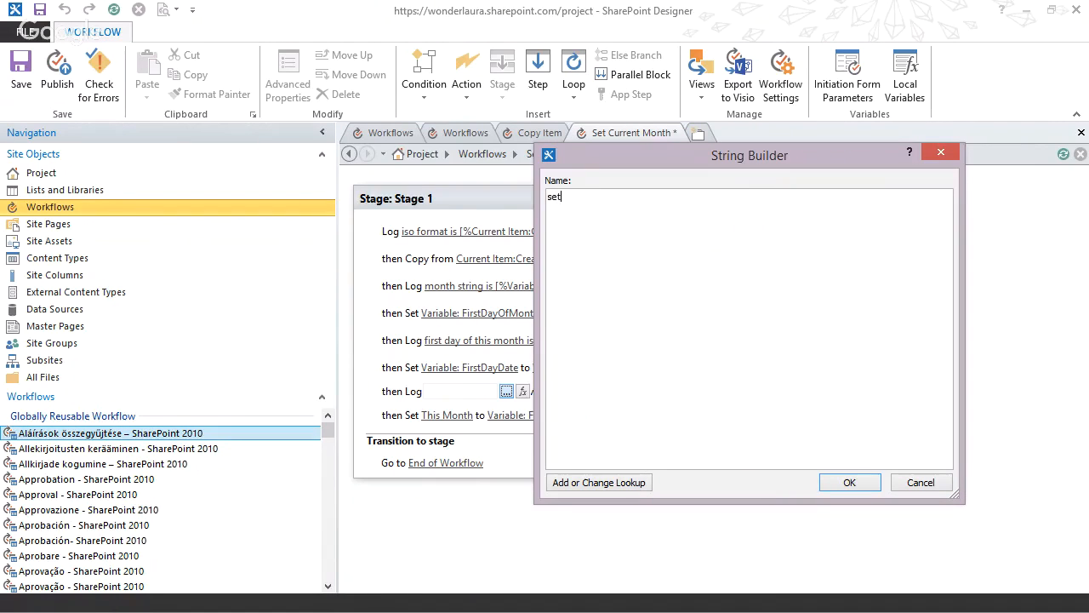
Append a lookup of the FirstDayDate variable, returned As String, to the log message, and publish the workflow.
{"action": "left_click", "coordinate": [592, 482]}
{"action": "left_click", "coordinate": [748, 318]}
{"action": "left_click", "coordinate": [749, 334]}
{"action": "left_click", "coordinate": [741, 339]}
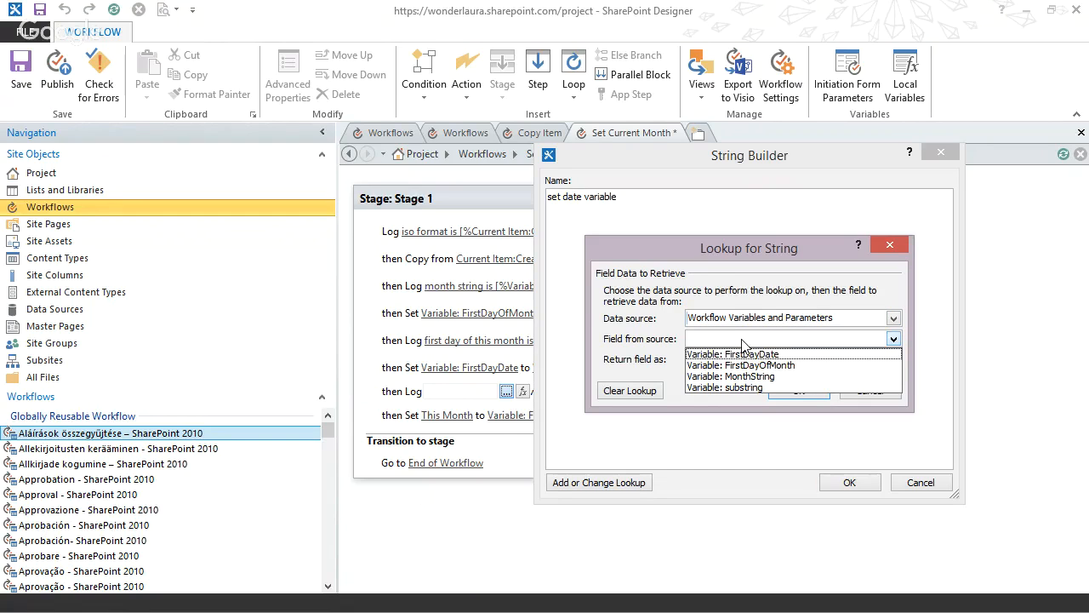
{"action": "left_click", "coordinate": [747, 355]}
{"action": "left_click", "coordinate": [734, 356]}
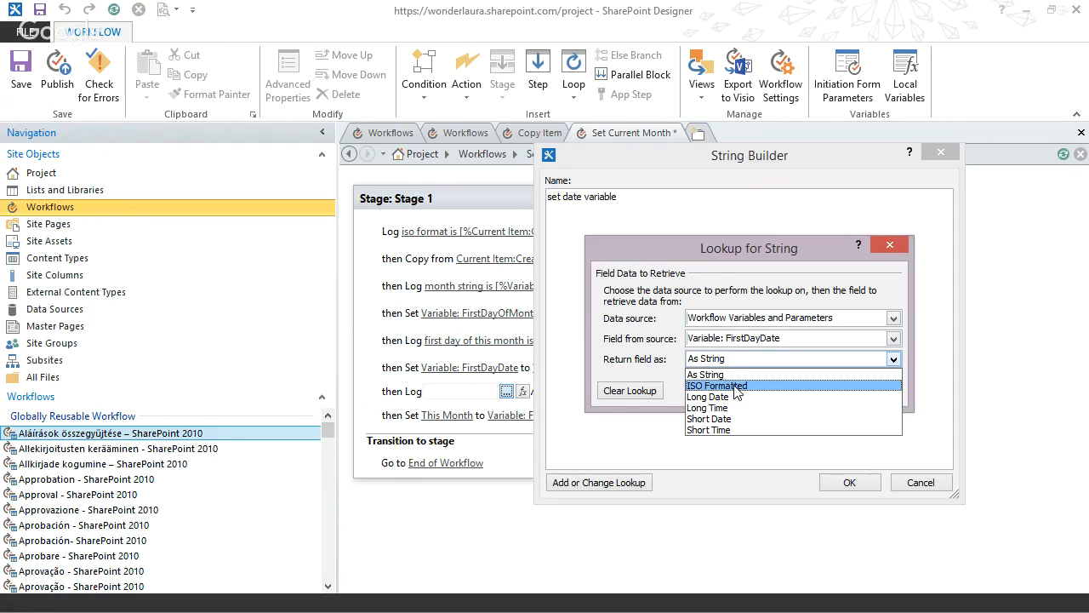
{"action": "left_click", "coordinate": [735, 375]}
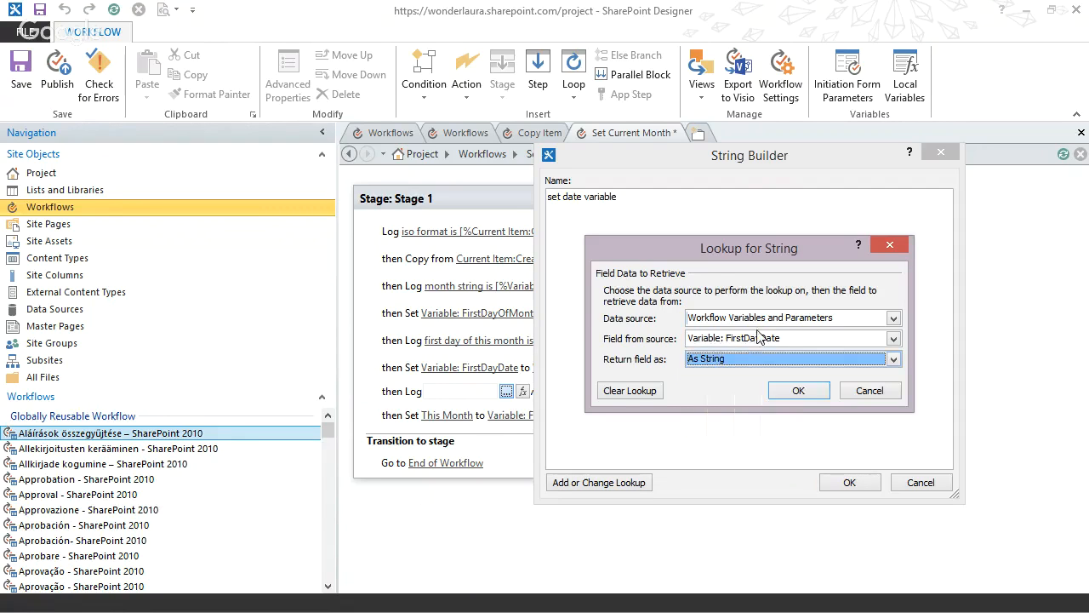
{"action": "left_click", "coordinate": [803, 391]}
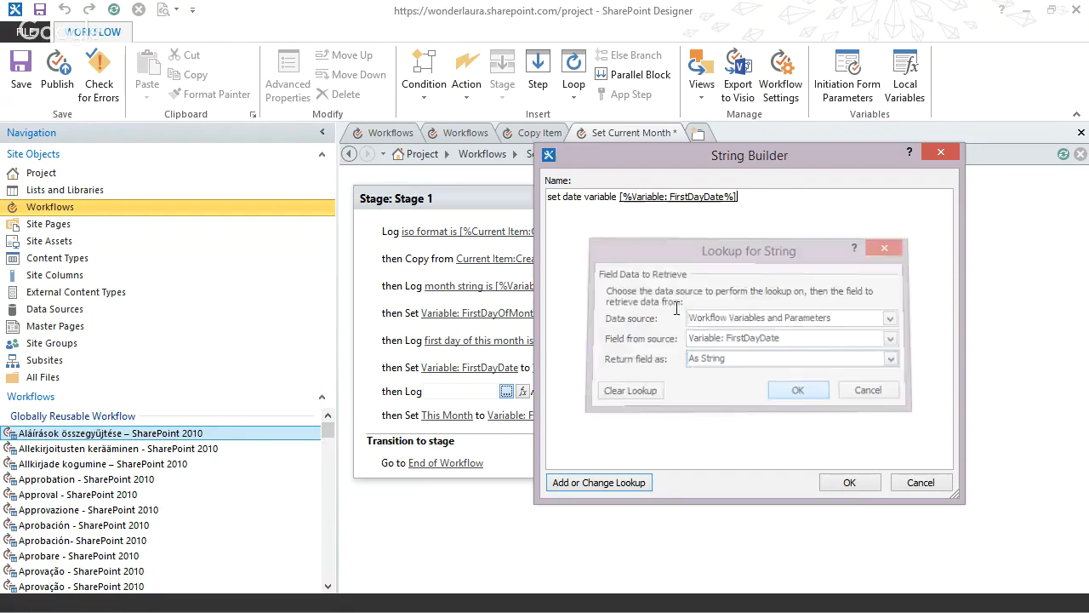
{"action": "left_click", "coordinate": [850, 483]}
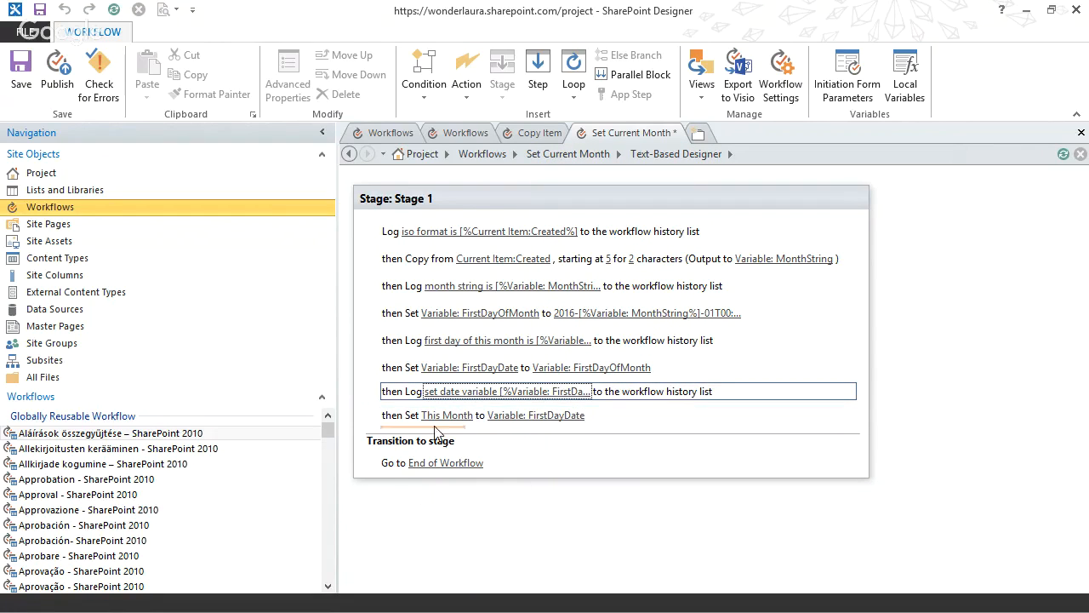
{"action": "left_click", "coordinate": [45, 76]}
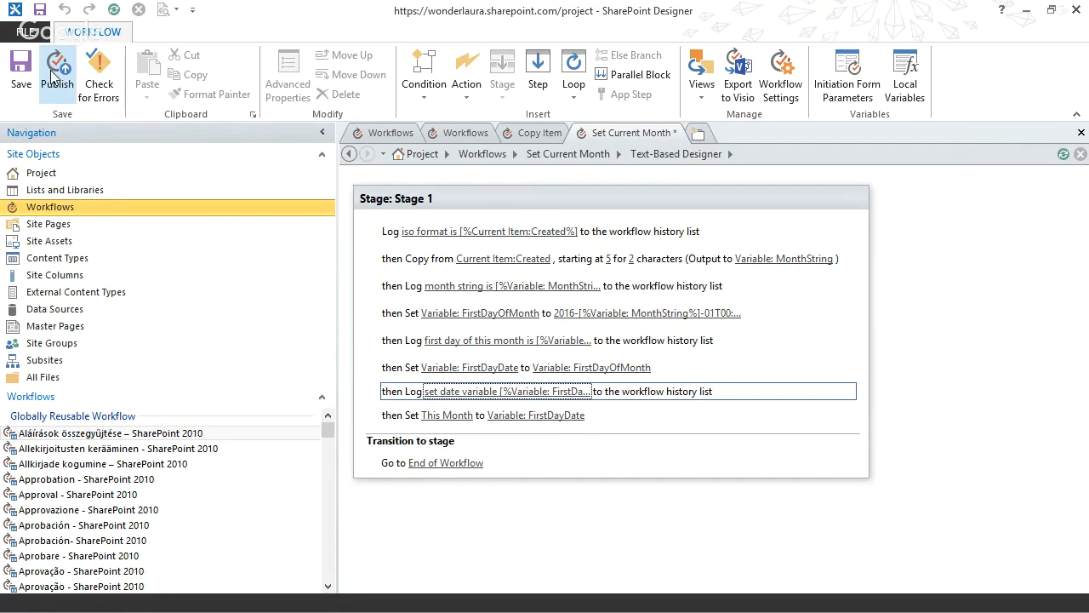
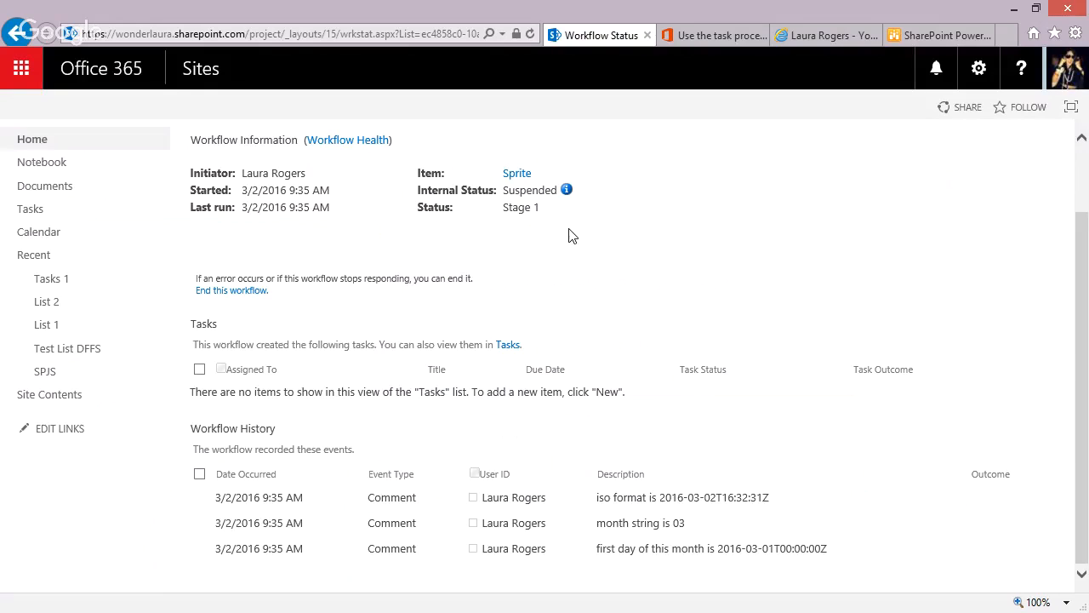
End the suspended Set Current Month workflow run on the Sprite item and return to List 1.
{"action": "left_click", "coordinate": [226, 290]}
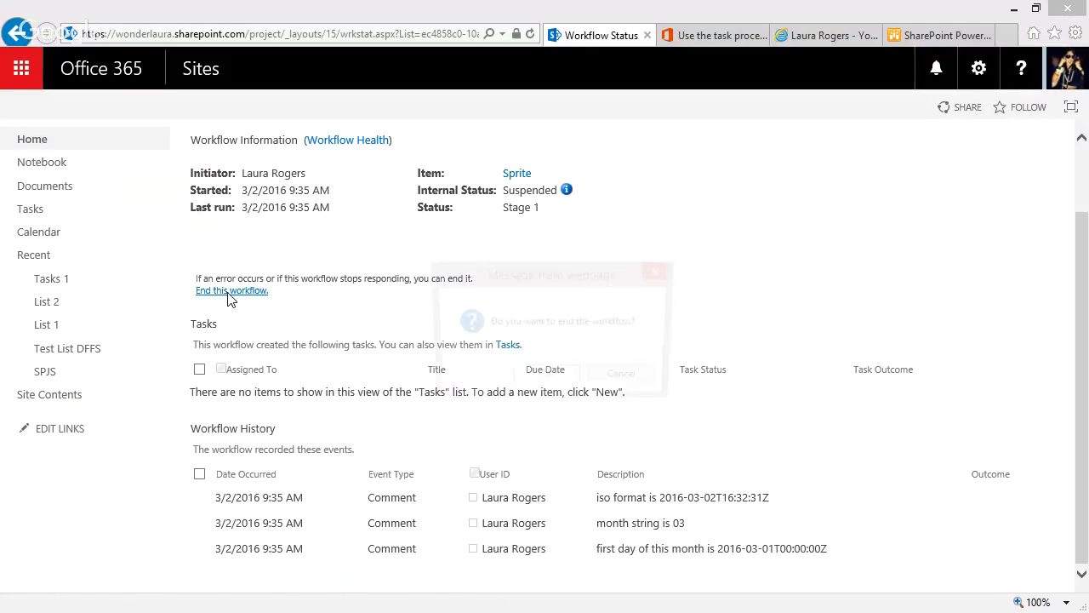
{"action": "left_click", "coordinate": [546, 379]}
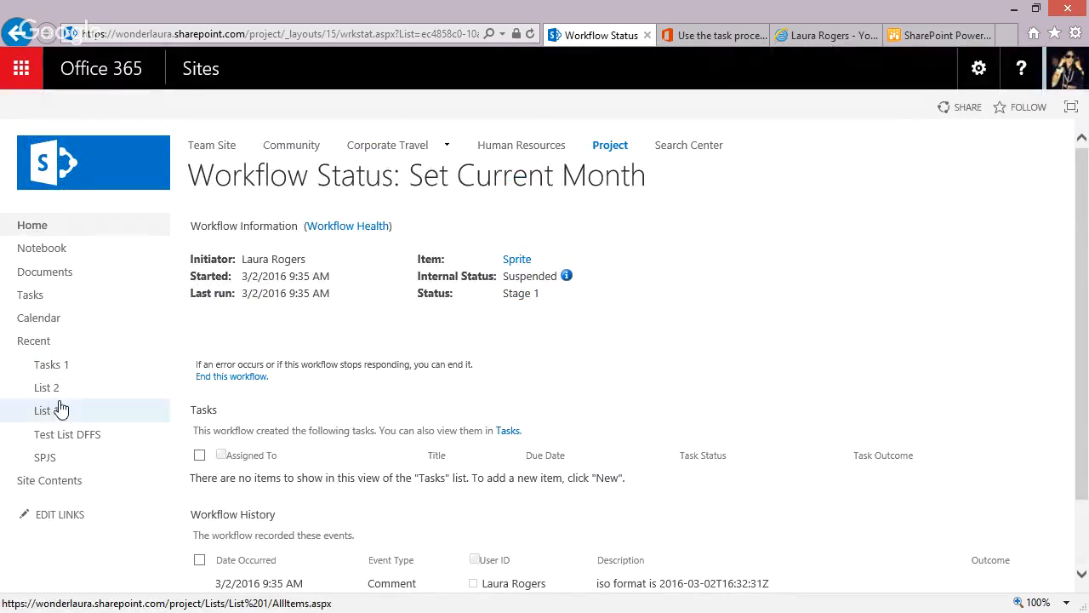
{"action": "left_click", "coordinate": [53, 411]}
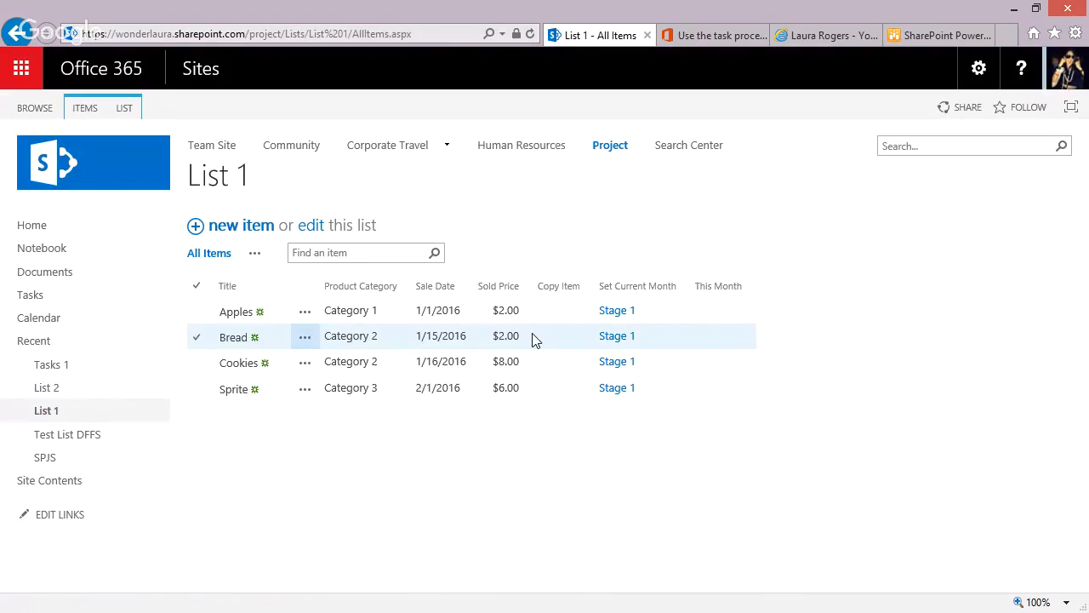
Start the Set Current Month workflow manually on the Bread item in List 1.
{"action": "left_click", "coordinate": [533, 339]}
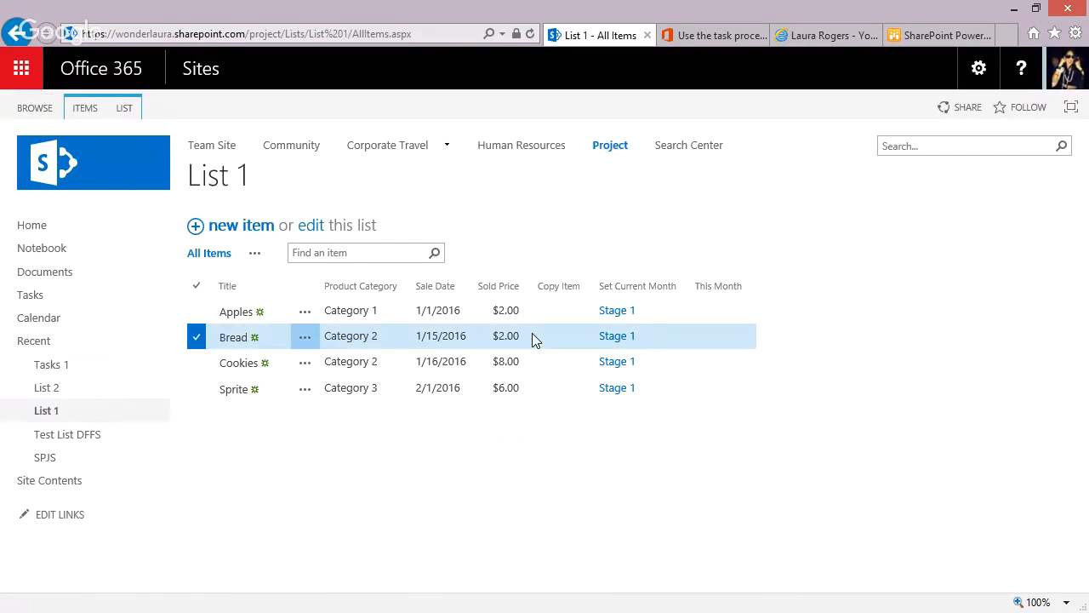
{"action": "left_click", "coordinate": [82, 109]}
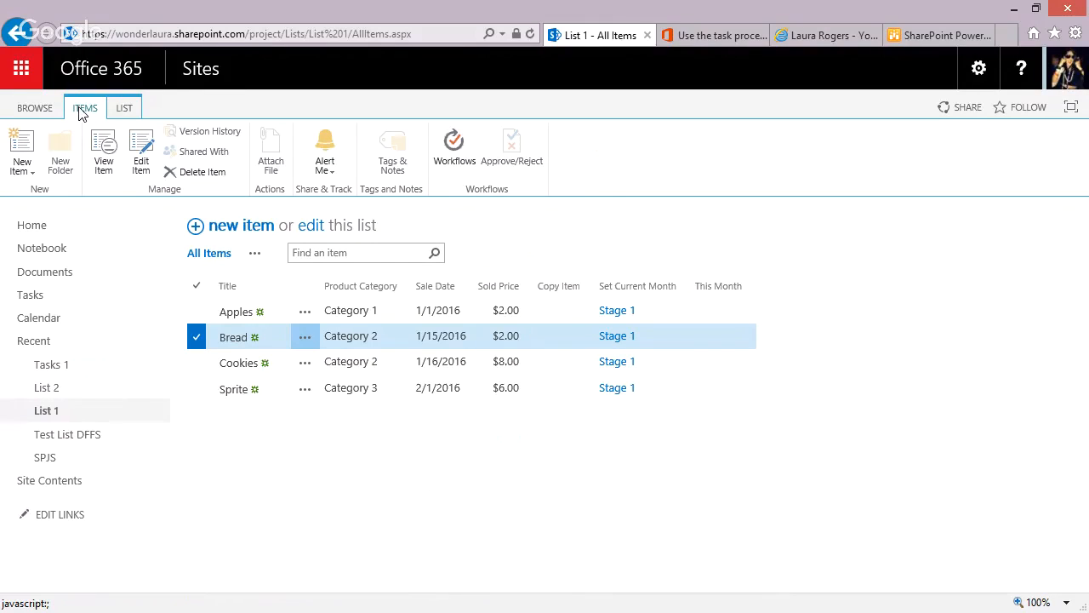
{"action": "left_click", "coordinate": [455, 149]}
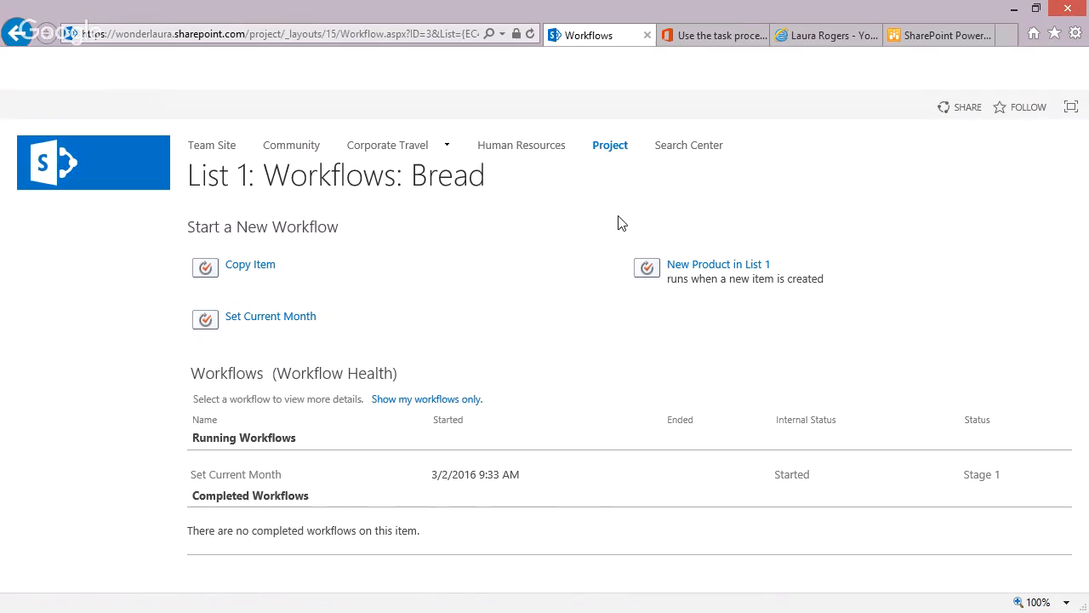
{"action": "left_click", "coordinate": [285, 316]}
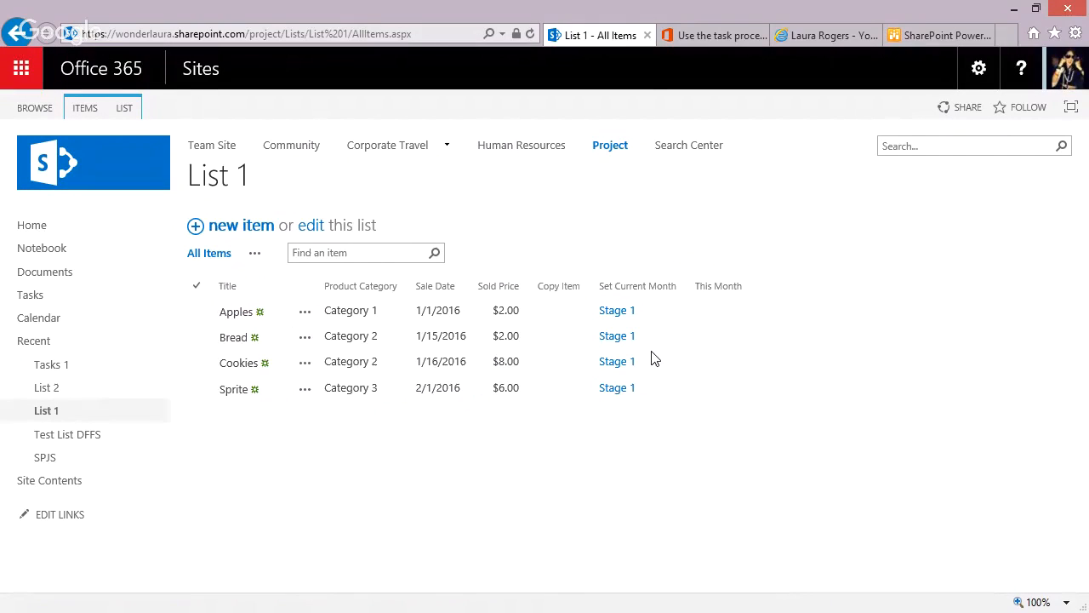
Examine the Set Current Month status page for Bread, reading its workflow history and internal status details and reloading the page.
{"action": "left_click", "coordinate": [616, 339]}
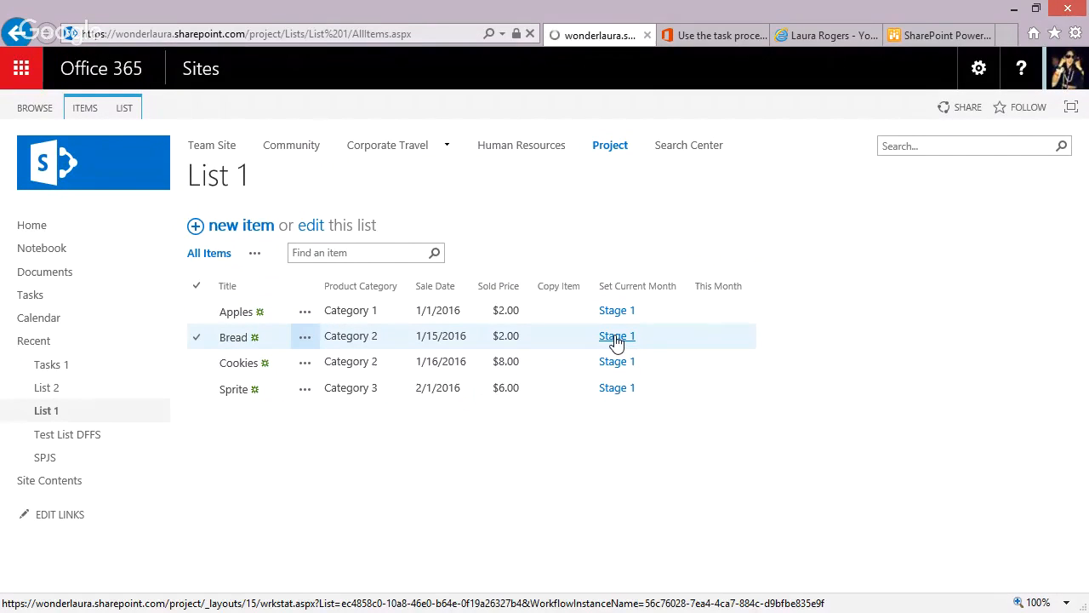
{"action": "scroll", "coordinate": [958, 413], "scroll_direction": "down", "scroll_amount": 2}
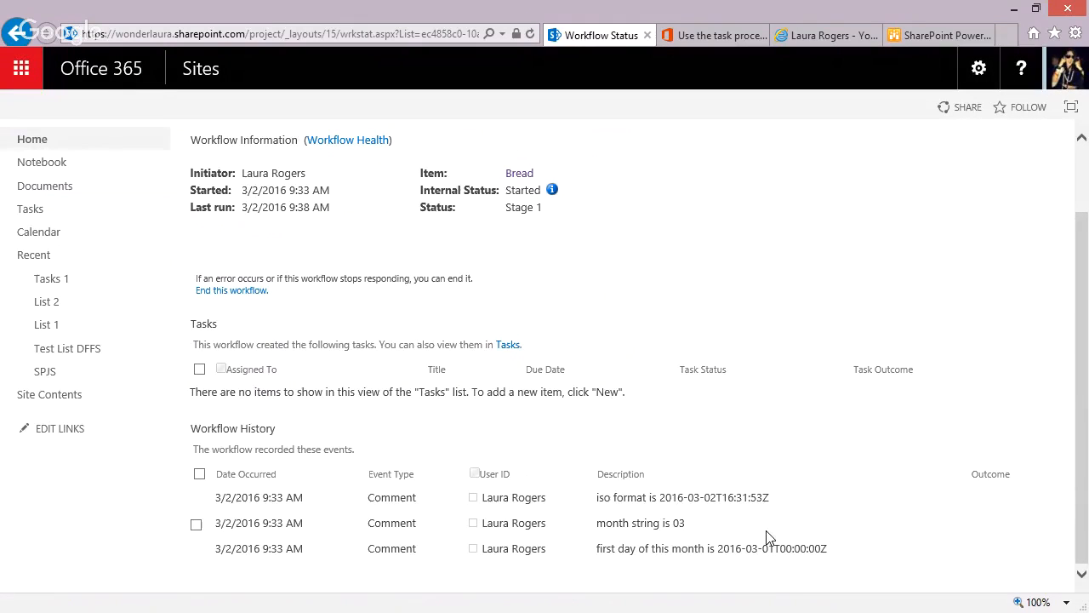
{"action": "left_click", "coordinate": [370, 34]}
{"action": "key", "text": "Return"}
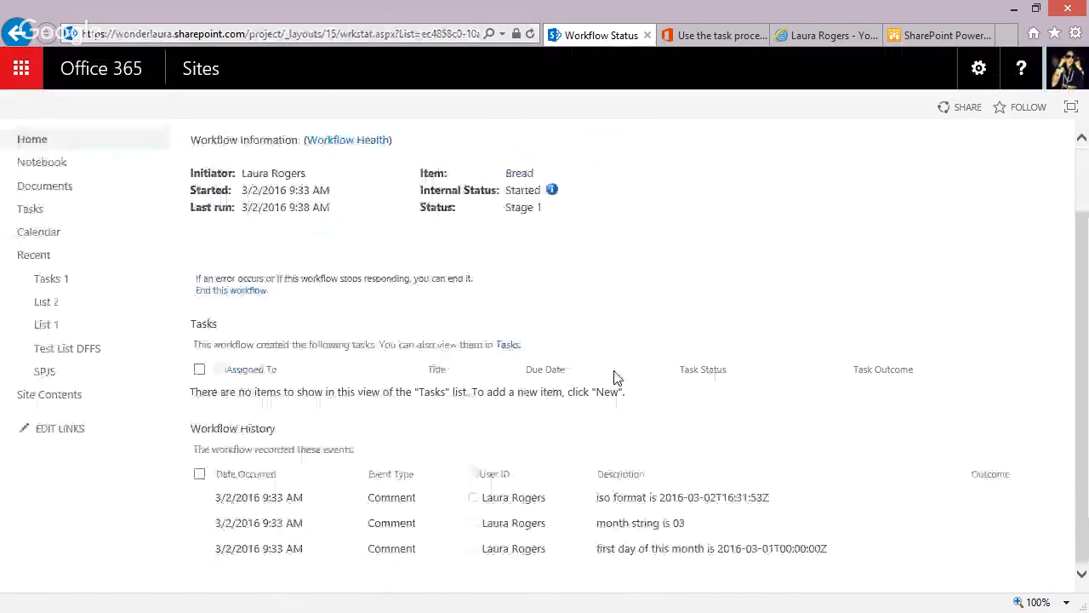
{"action": "left_click", "coordinate": [364, 34]}
{"action": "key", "text": "Return"}
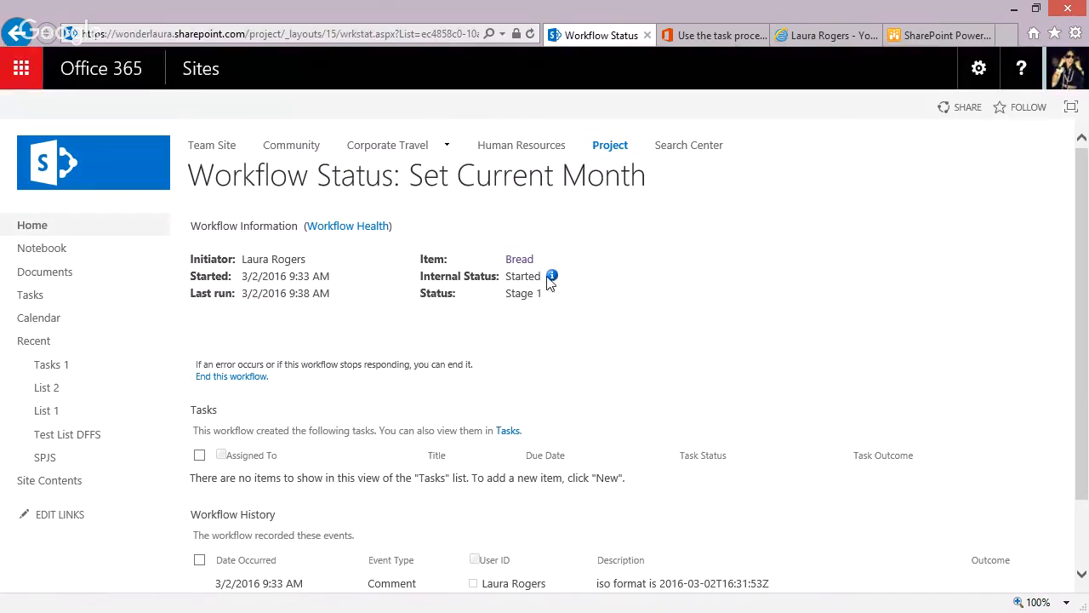
{"action": "left_click", "coordinate": [551, 276]}
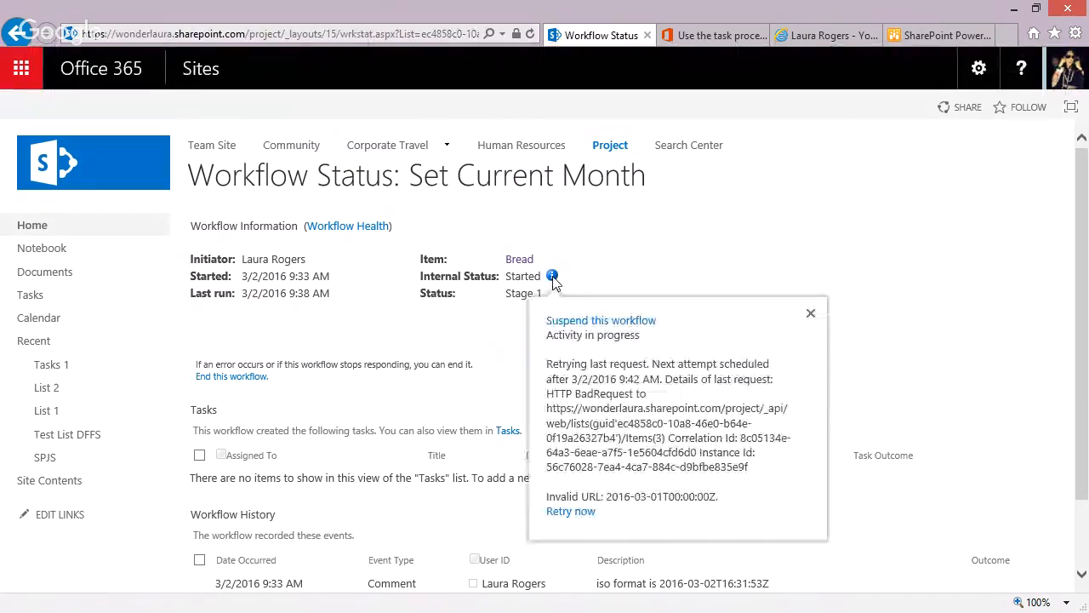
{"action": "left_click", "coordinate": [467, 322]}
{"action": "left_click", "coordinate": [264, 30]}
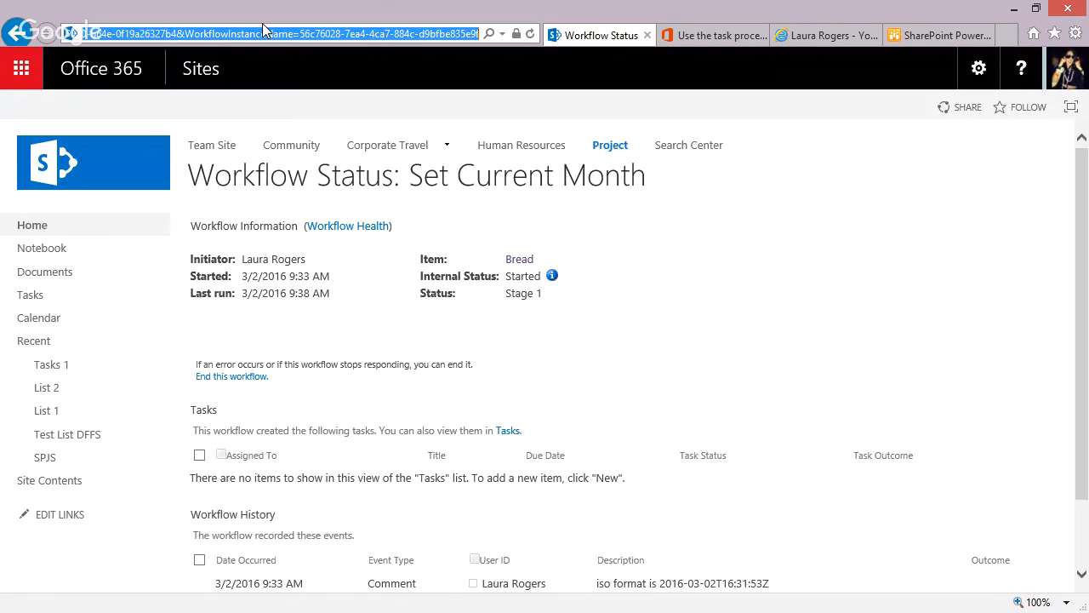
{"action": "key", "text": "Return"}
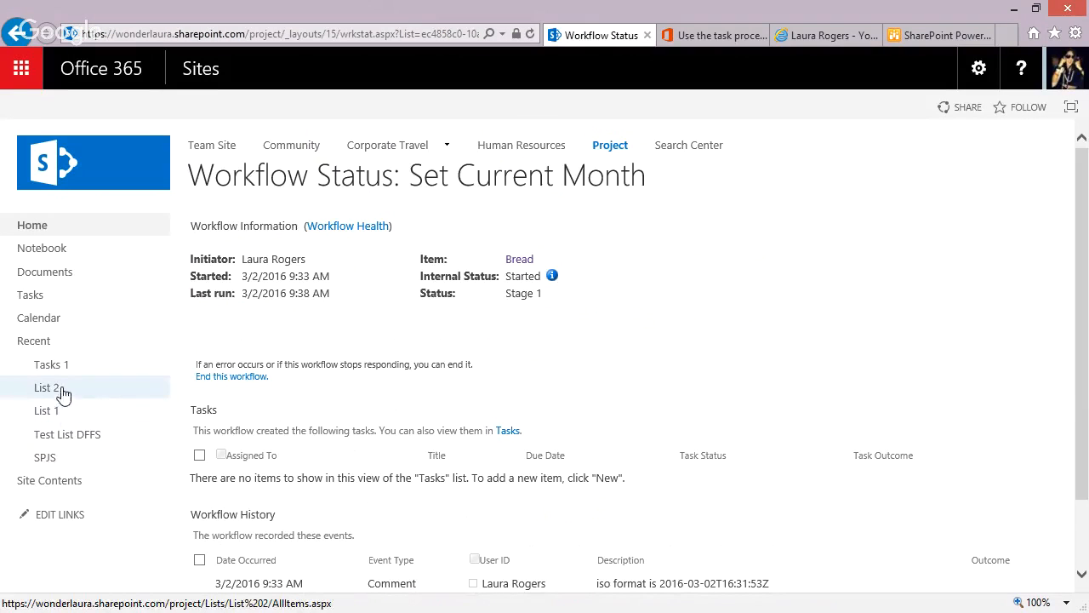
Add a new item to List 1 titled Cereal, with Category 2, sold price 5 and sale date 2/1/2016.
{"action": "left_click", "coordinate": [50, 411]}
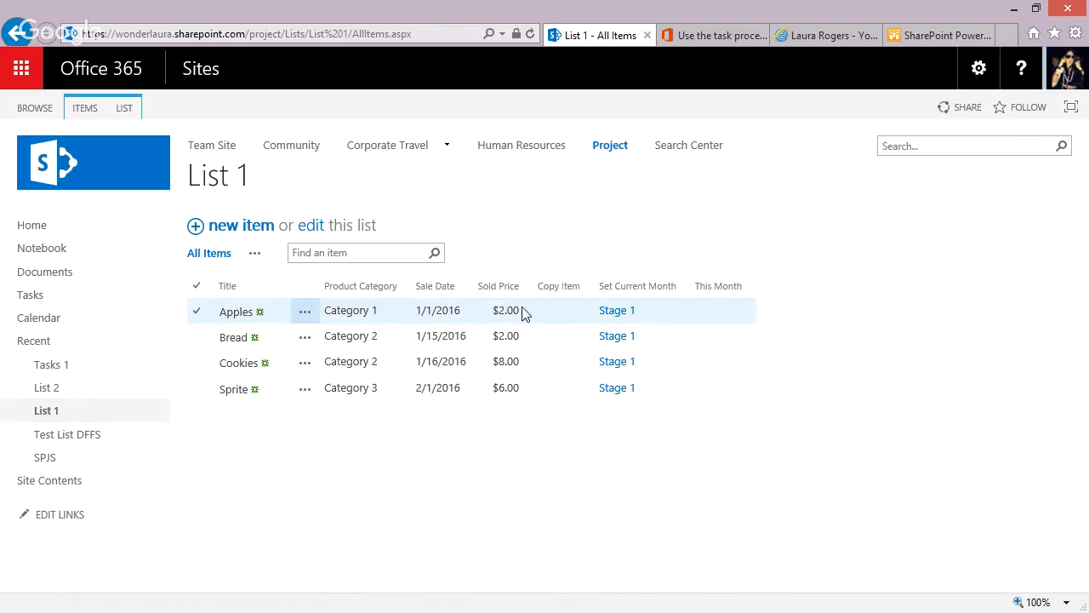
{"action": "left_click", "coordinate": [254, 225]}
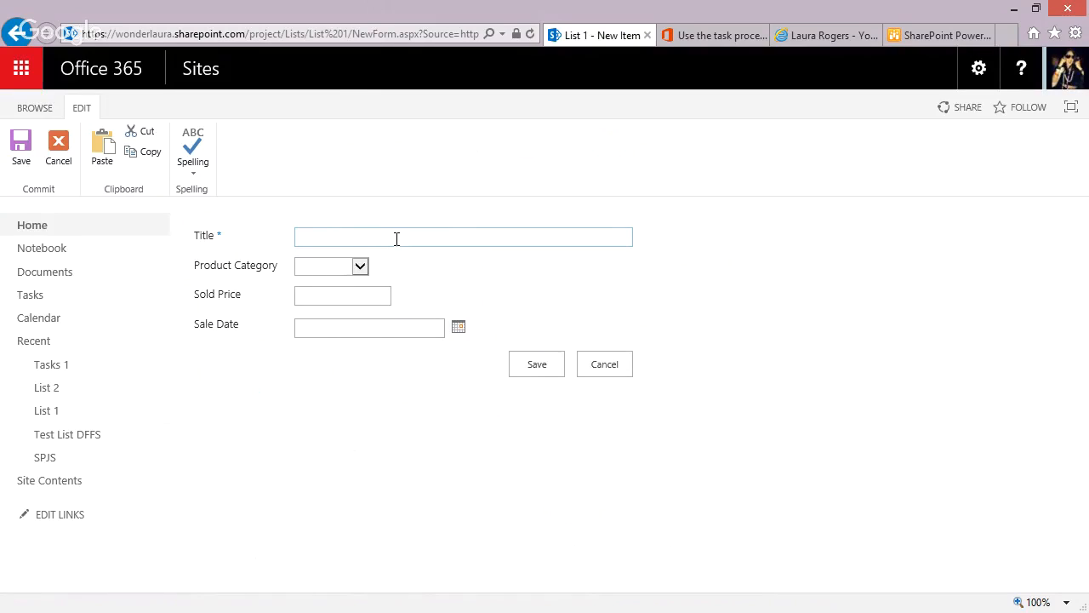
{"action": "type", "text": "Cereal"}
{"action": "left_click", "coordinate": [360, 266]}
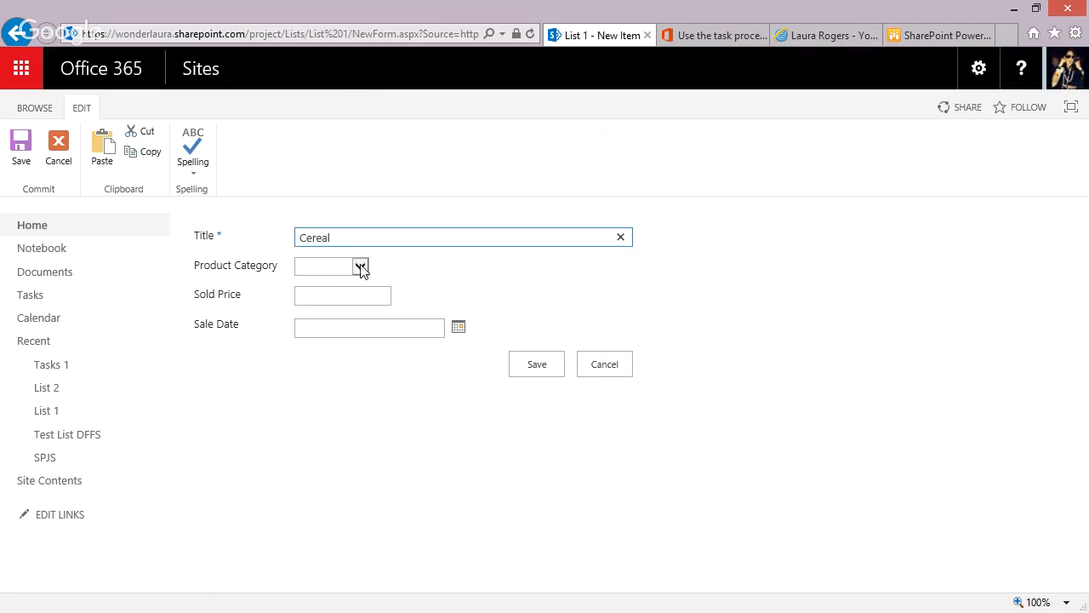
{"action": "left_click", "coordinate": [336, 290]}
{"action": "left_click", "coordinate": [338, 296]}
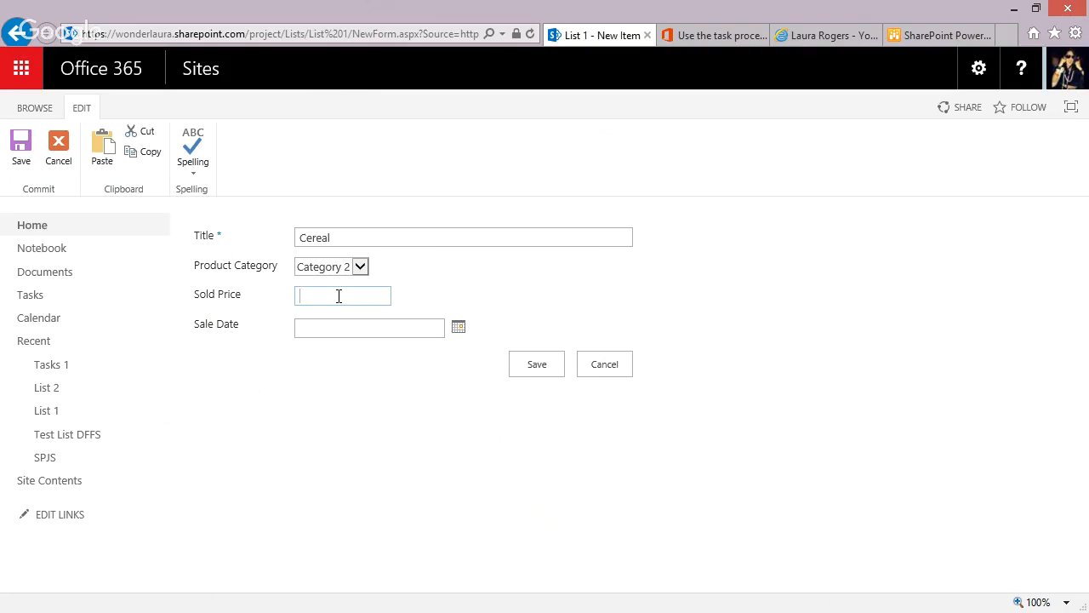
{"action": "type", "text": "5"}
{"action": "left_click", "coordinate": [377, 323]}
{"action": "type", "text": "2/1"}
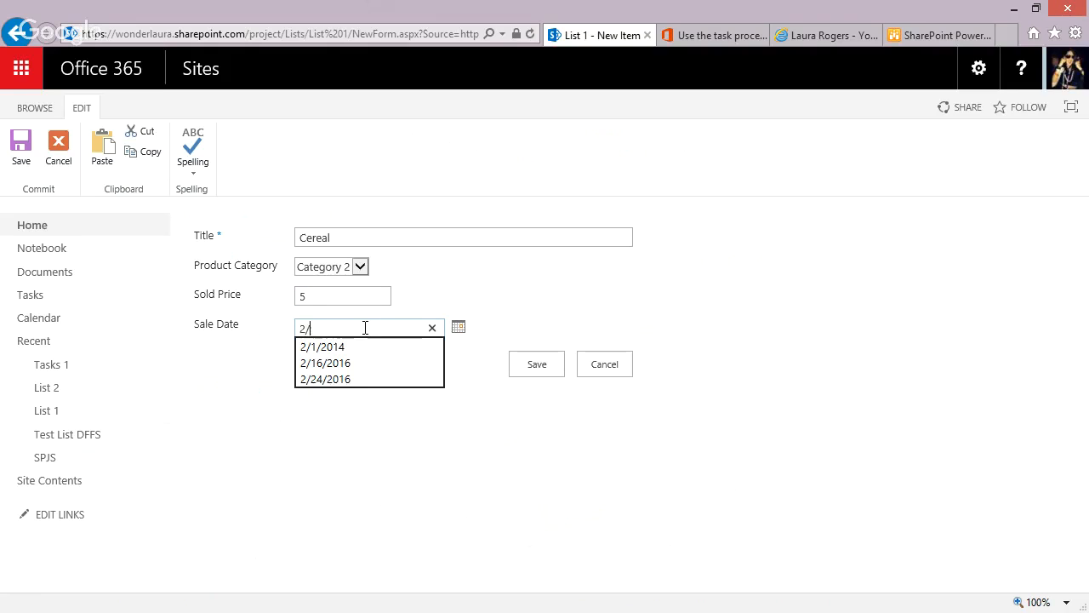
{"action": "left_click", "coordinate": [546, 366]}
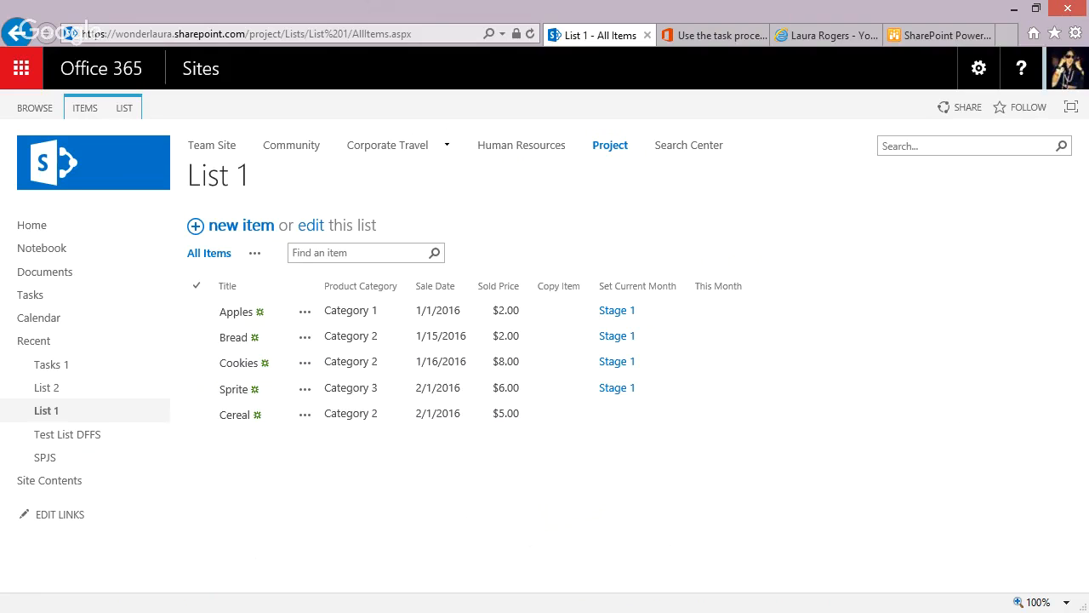
Switch to SharePoint Designer and check the start options in the Set Current Month workflow settings.
{"action": "key", "text": "alt+Tab"}
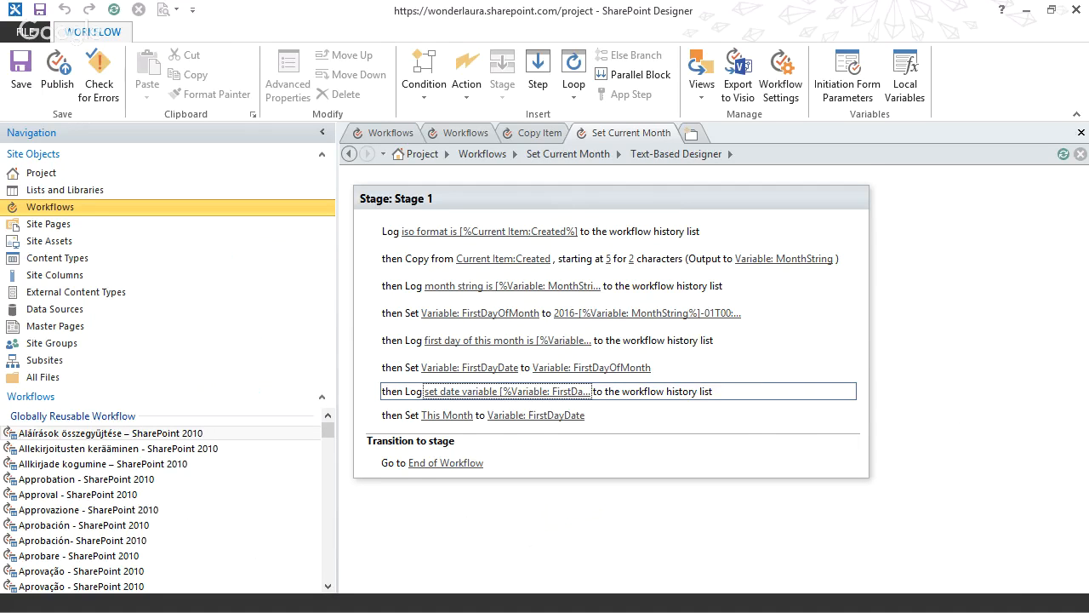
{"action": "left_click", "coordinate": [780, 77]}
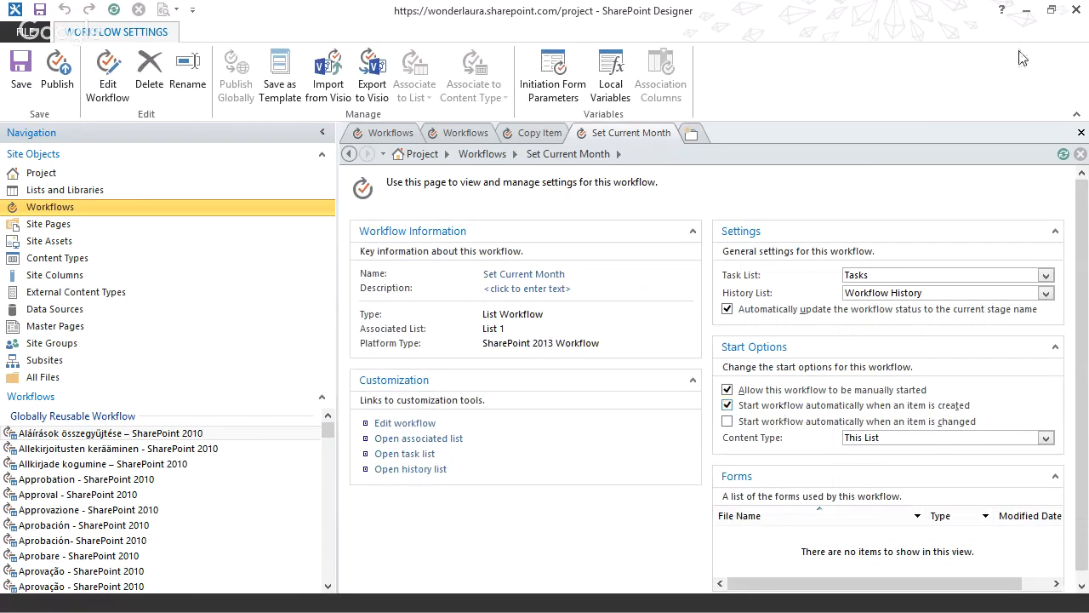
{"action": "left_click", "coordinate": [1029, 5]}
Refresh List 1 in the browser and examine the Cereal item's workflow status and history, particularly the logged first-day-of-month string.
{"action": "key", "text": "F5"}
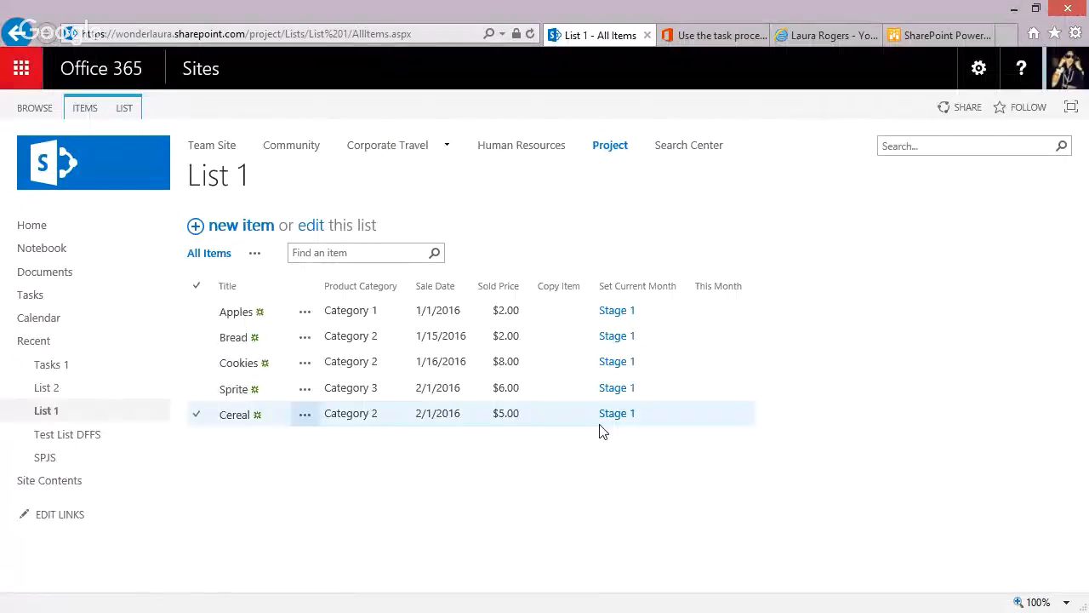
{"action": "left_click", "coordinate": [614, 416]}
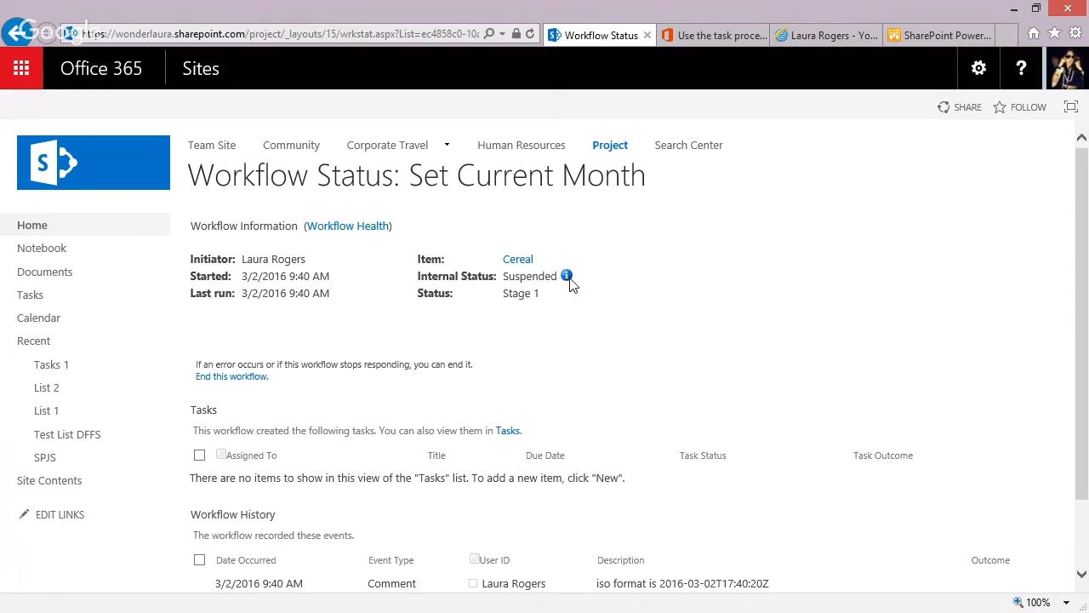
{"action": "scroll", "coordinate": [661, 360], "scroll_direction": "down", "scroll_amount": 2}
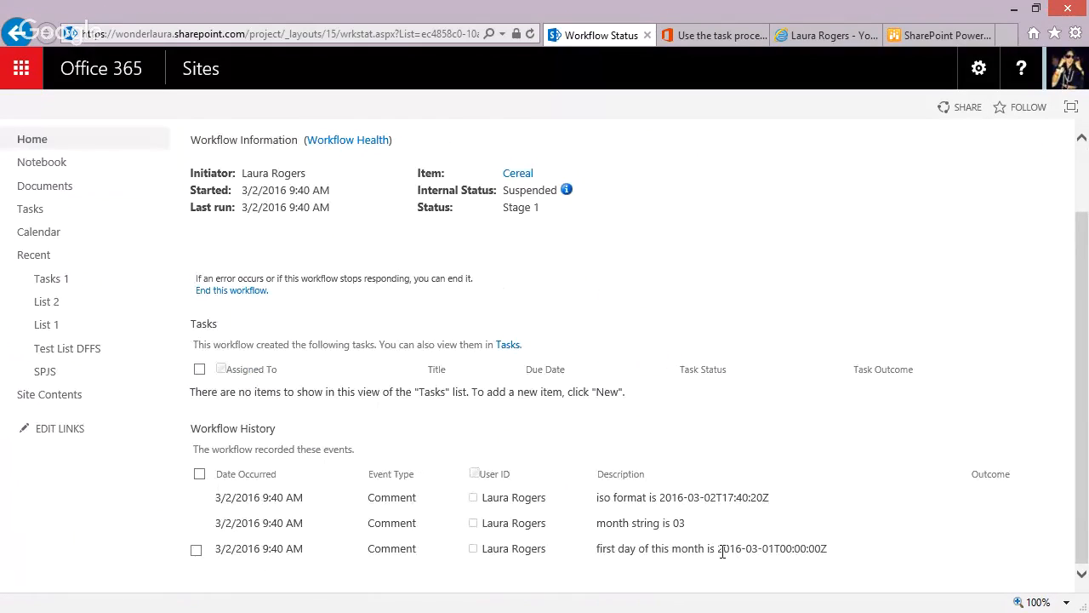
{"action": "left_click_drag", "start_coordinate": [718, 549], "coordinate": [831, 549]}
{"action": "left_click", "coordinate": [780, 548]}
{"action": "left_click_drag", "start_coordinate": [720, 550], "coordinate": [775, 548]}
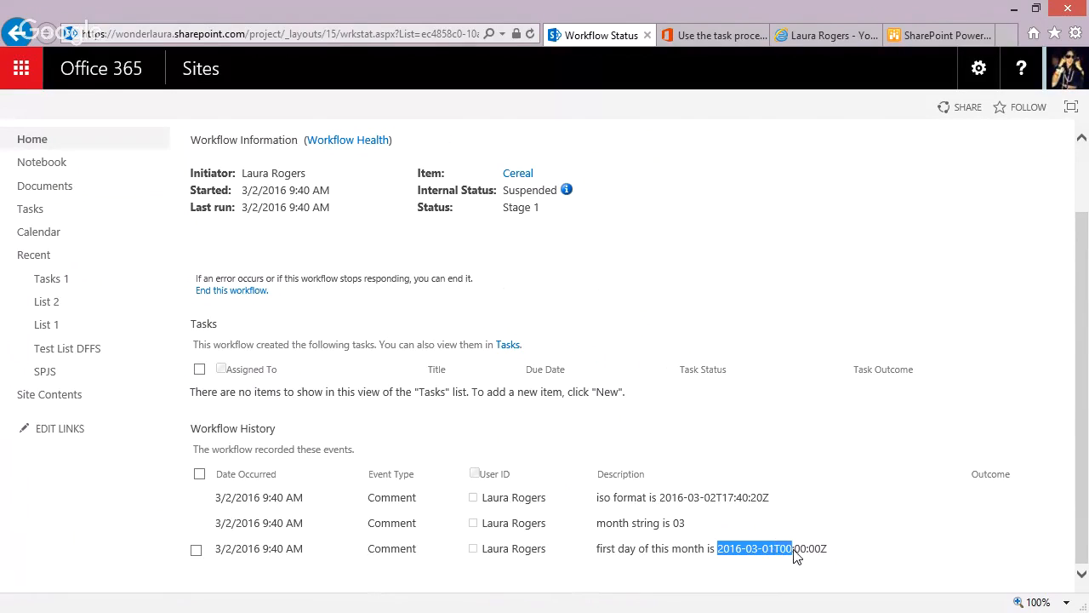
{"action": "left_click", "coordinate": [795, 553]}
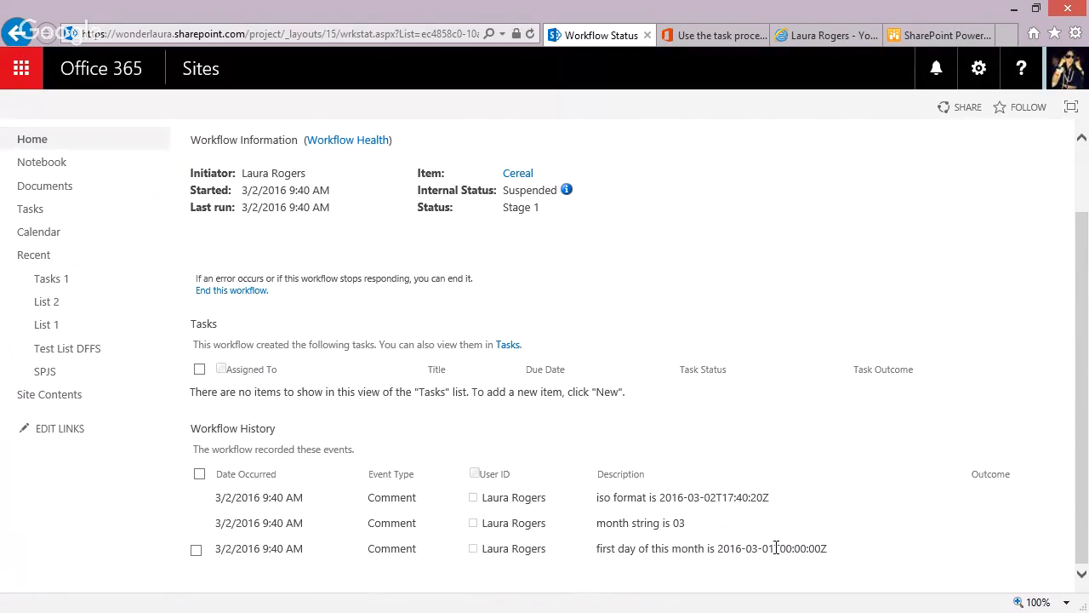
{"action": "left_click_drag", "start_coordinate": [773, 548], "coordinate": [841, 547]}
{"action": "left_click", "coordinate": [761, 532]}
Open Set Current Month for editing in SharePoint Designer and review the This Month lookup and the date-related log messages.
{"action": "key", "text": "alt+Tab"}
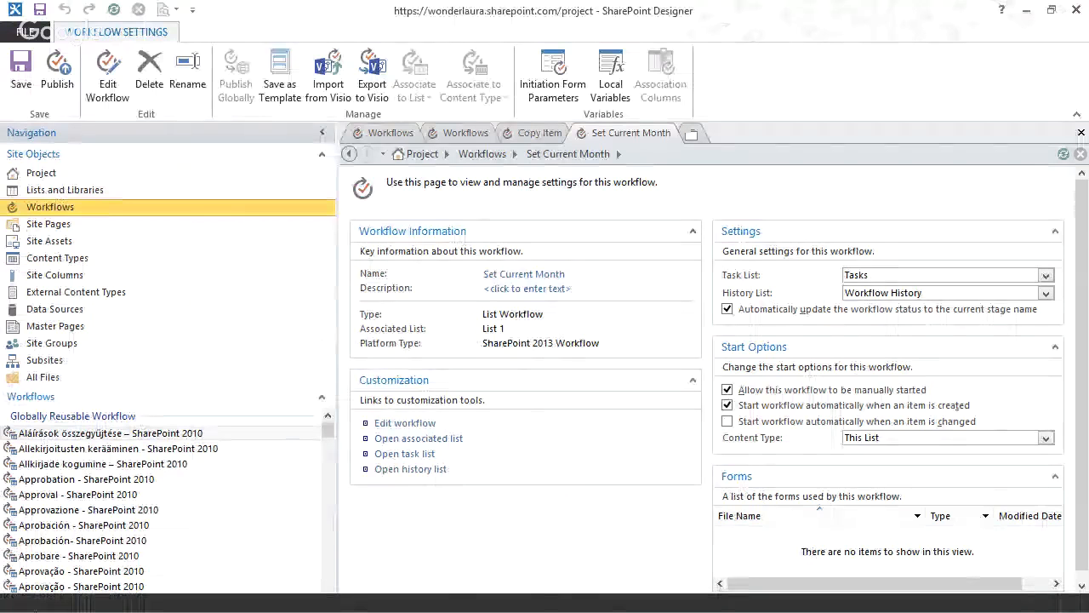
{"action": "left_click", "coordinate": [416, 422]}
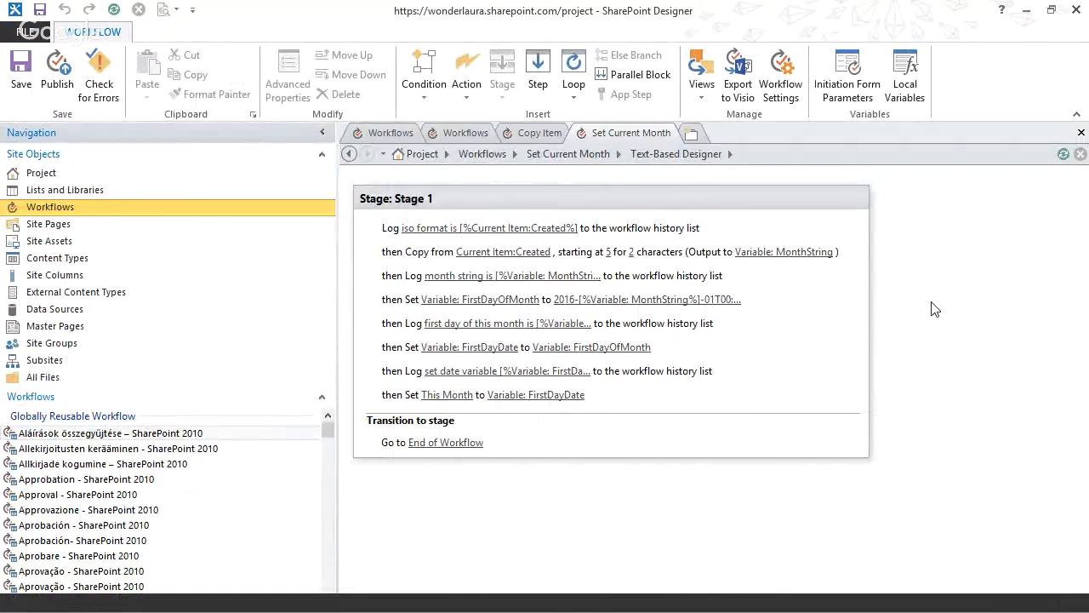
{"action": "left_click", "coordinate": [549, 400]}
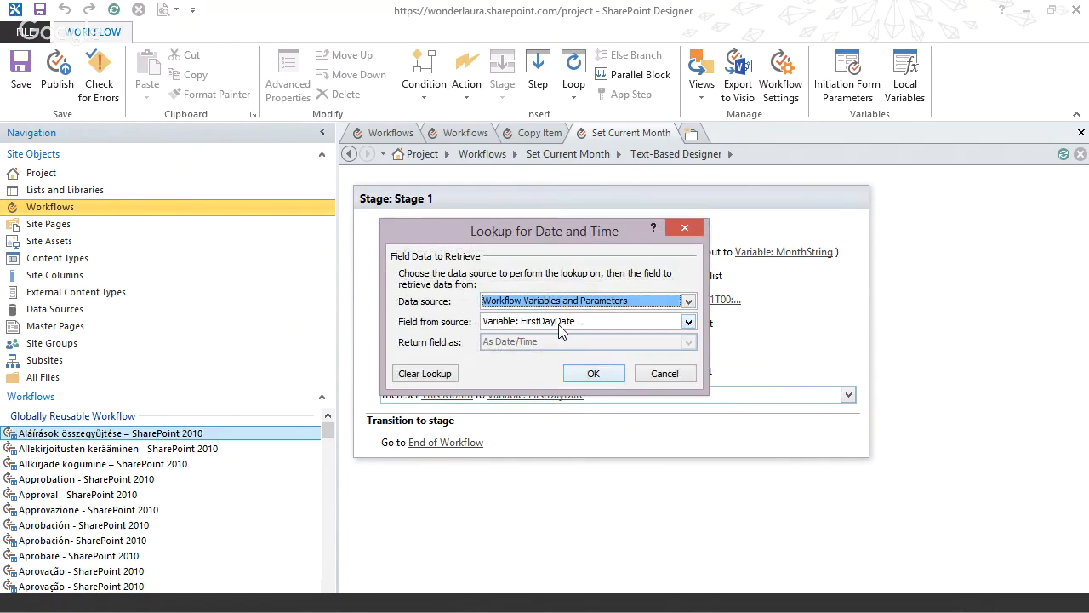
{"action": "left_click", "coordinate": [659, 374]}
{"action": "left_click", "coordinate": [477, 375]}
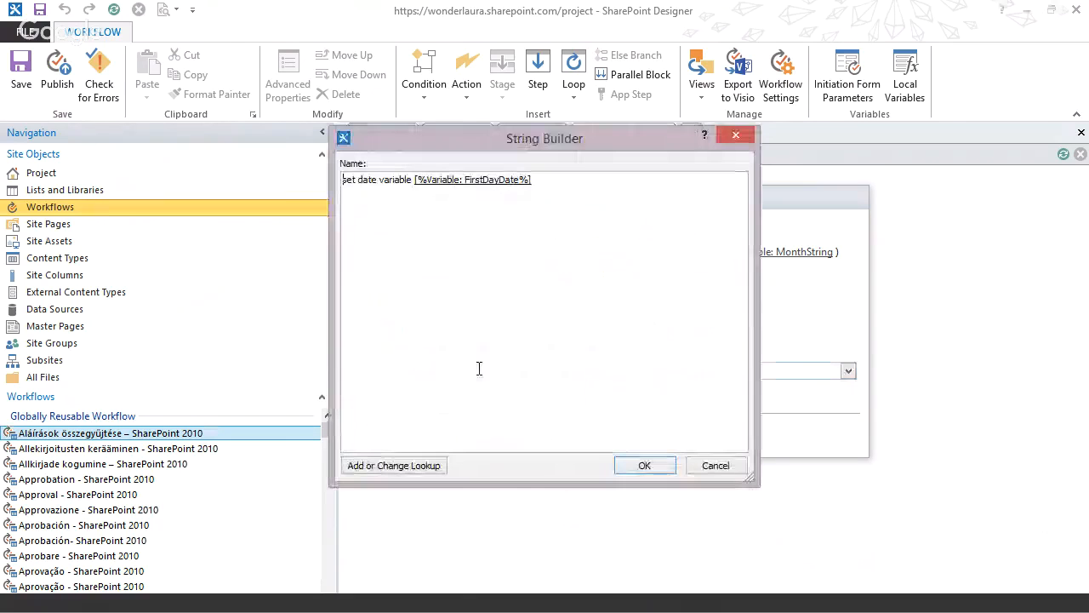
{"action": "left_click", "coordinate": [713, 463]}
{"action": "left_click", "coordinate": [485, 374]}
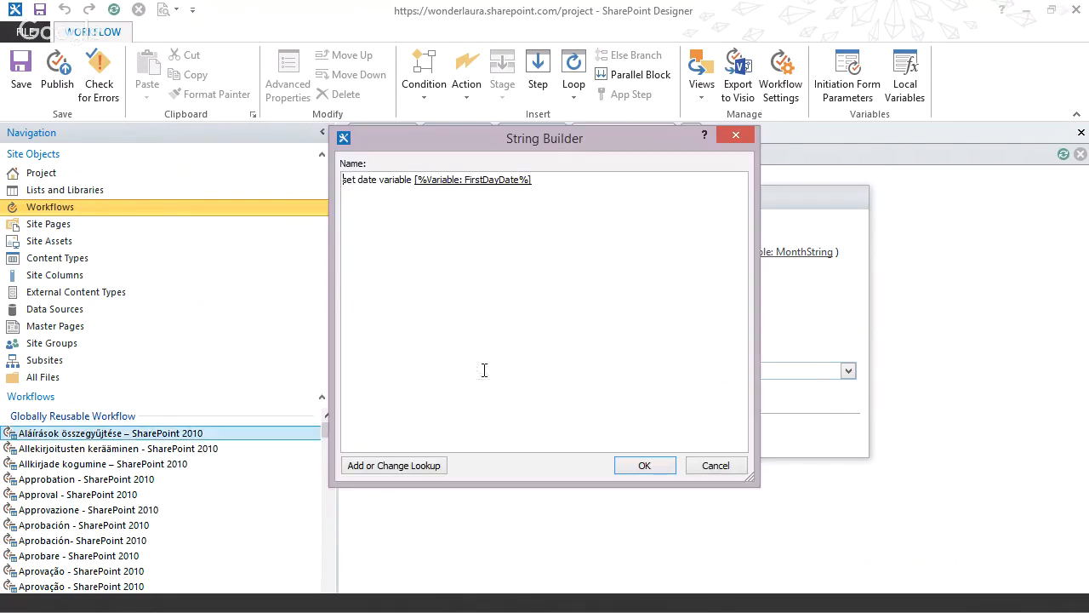
{"action": "left_click", "coordinate": [705, 471]}
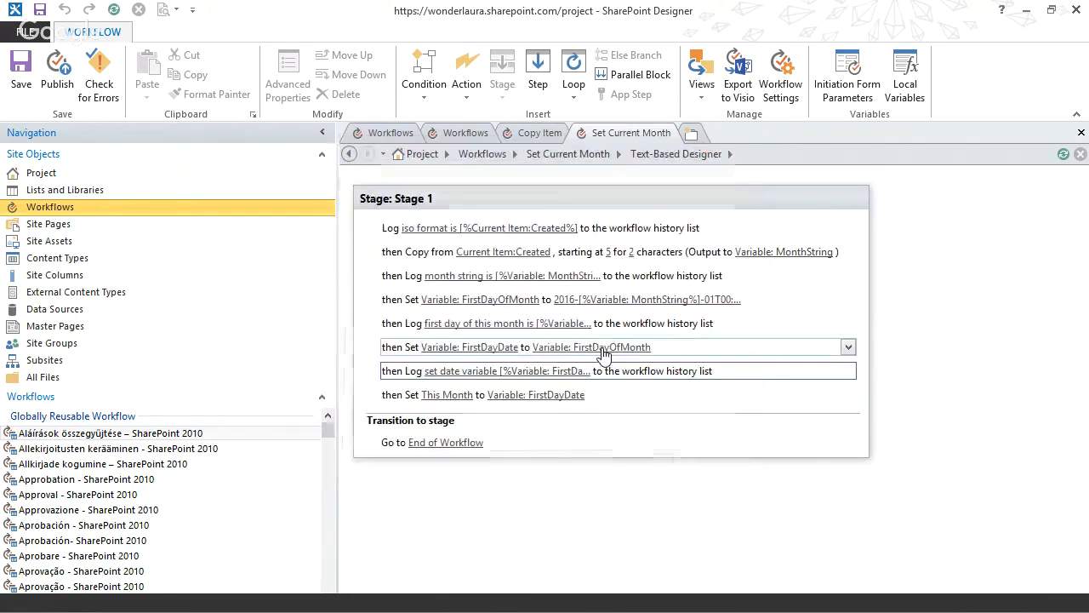
{"action": "left_click", "coordinate": [519, 323]}
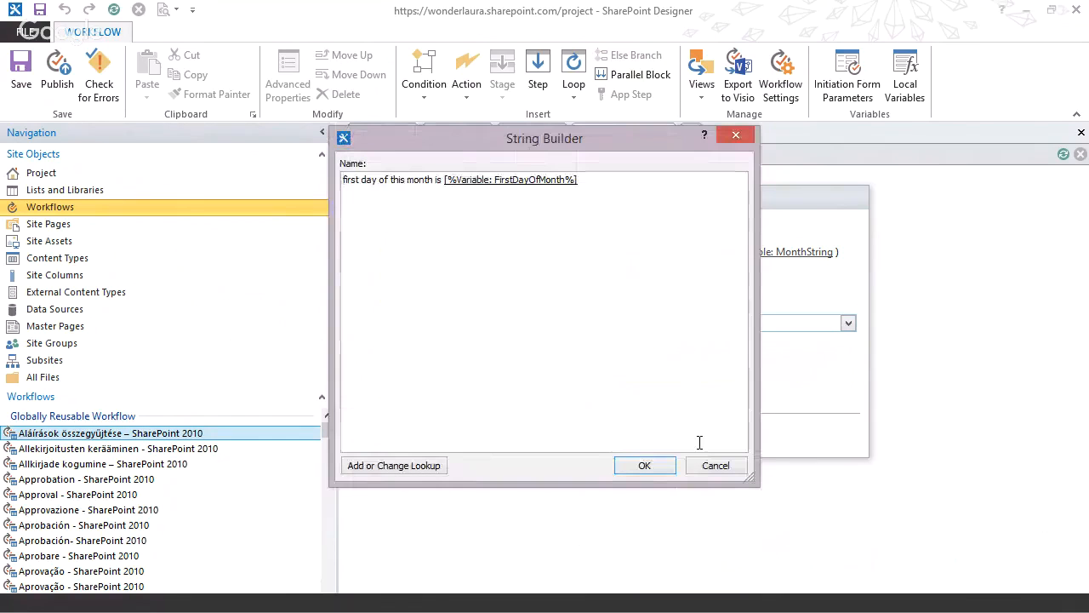
{"action": "left_click", "coordinate": [711, 466]}
Clear the existing string that the workflow assigns to the FirstDayOfMonth variable.
{"action": "left_click", "coordinate": [595, 299]}
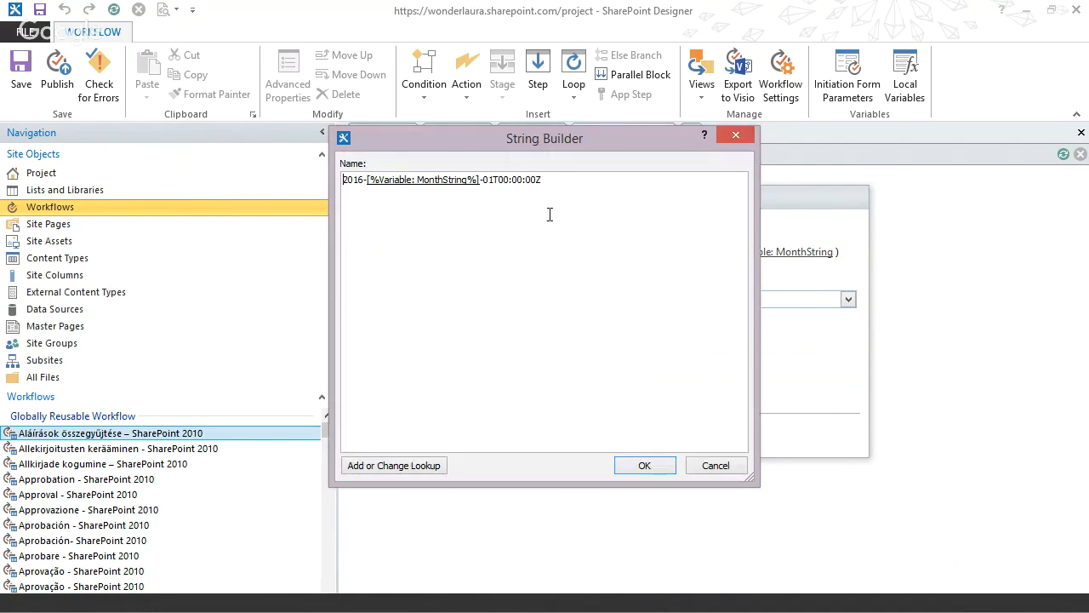
{"action": "left_click_drag", "start_coordinate": [367, 180], "coordinate": [283, 176]}
{"action": "left_click", "coordinate": [553, 185]}
{"action": "key", "text": "BackSpace"}
{"action": "key", "text": "BackSpace"}
{"action": "key", "text": "BackSpace"}
{"action": "key", "text": "BackSpace"}
{"action": "key", "text": "BackSpace"}
{"action": "key", "text": "BackSpace"}
{"action": "key", "text": "BackSpace"}
{"action": "key", "text": "BackSpace"}
{"action": "key", "text": "BackSpace"}
{"action": "key", "text": "BackSpace"}
{"action": "key", "text": "BackSpace"}
{"action": "key", "text": "BackSpace"}
{"action": "key", "text": "BackSpace"}
{"action": "key", "text": "BackSpace"}
{"action": "key", "text": "BackSpace"}
{"action": "key", "text": "BackSpace"}
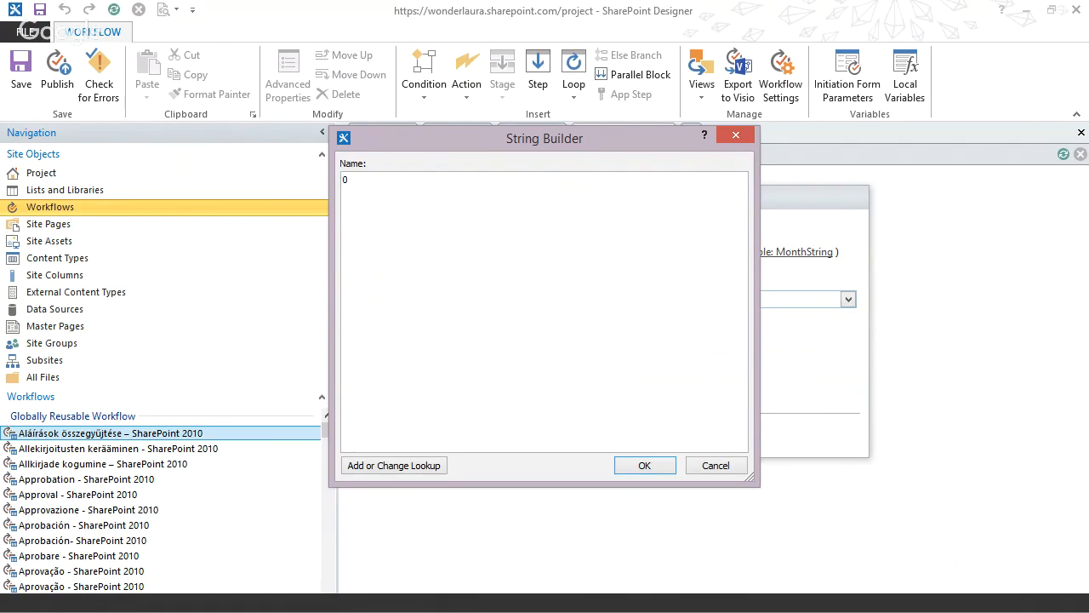
Build the FirstDayOfMonth value from the MonthString variable, returned as a string, followed by /01/2016.
{"action": "left_click", "coordinate": [425, 466]}
{"action": "left_click", "coordinate": [526, 300]}
{"action": "left_click", "coordinate": [526, 327]}
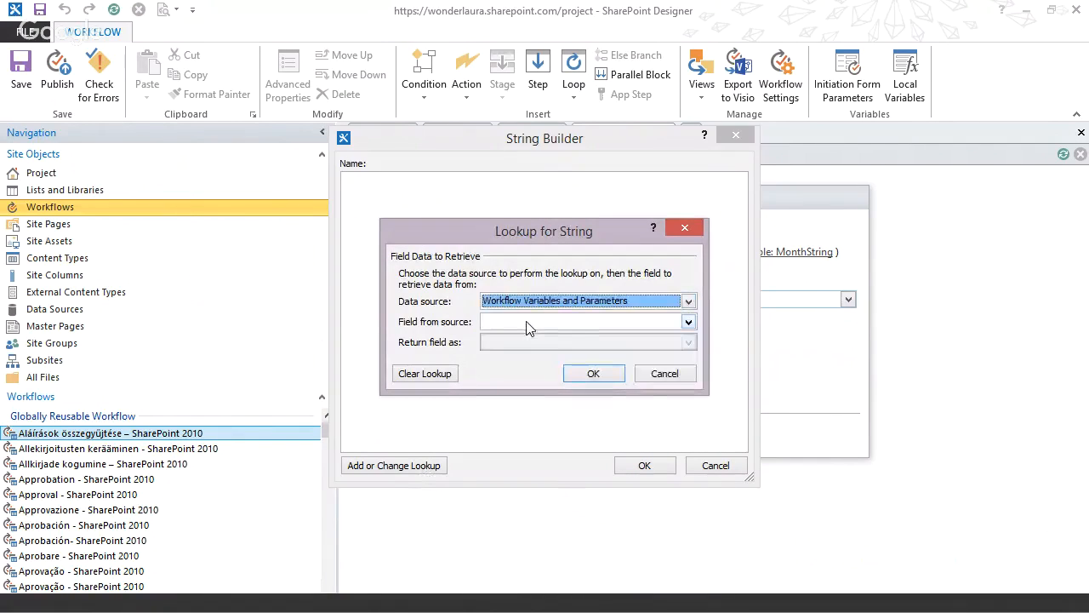
{"action": "left_click", "coordinate": [525, 323]}
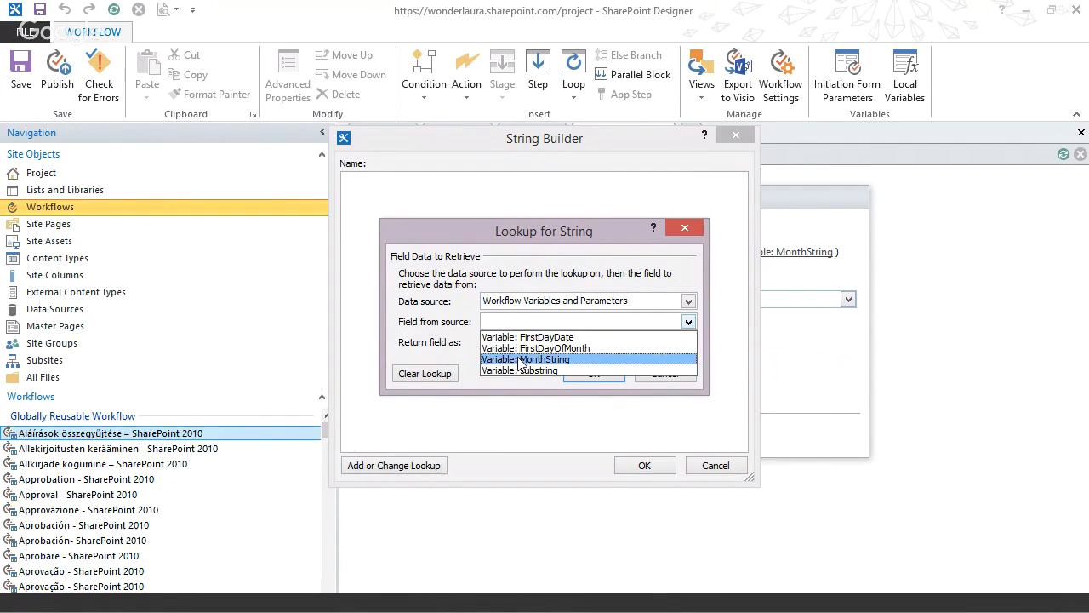
{"action": "left_click", "coordinate": [526, 359]}
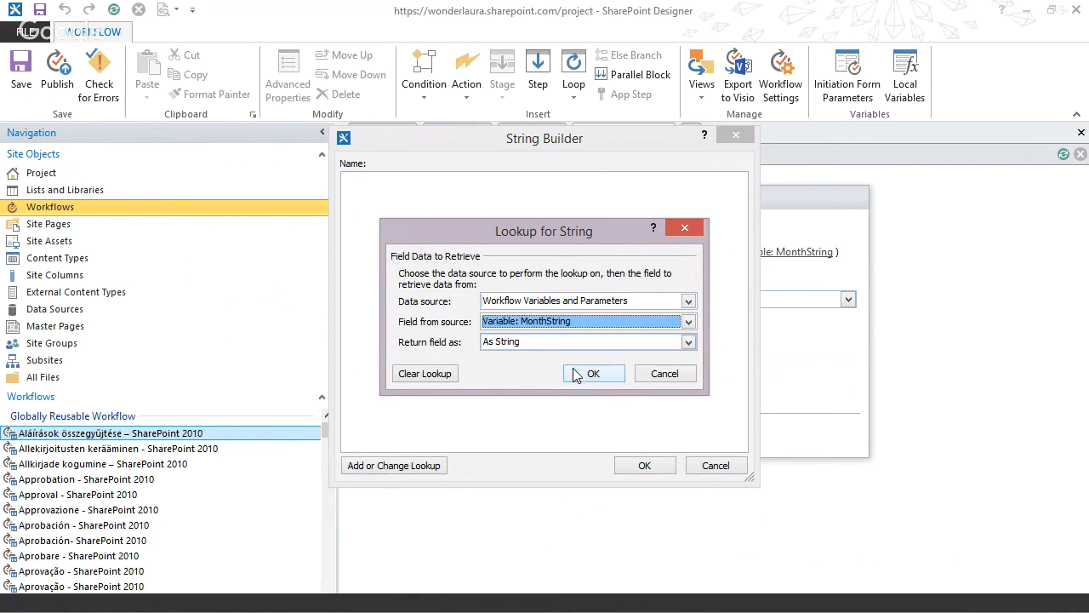
{"action": "left_click", "coordinate": [539, 340]}
{"action": "left_click", "coordinate": [538, 340]}
{"action": "left_click", "coordinate": [589, 374]}
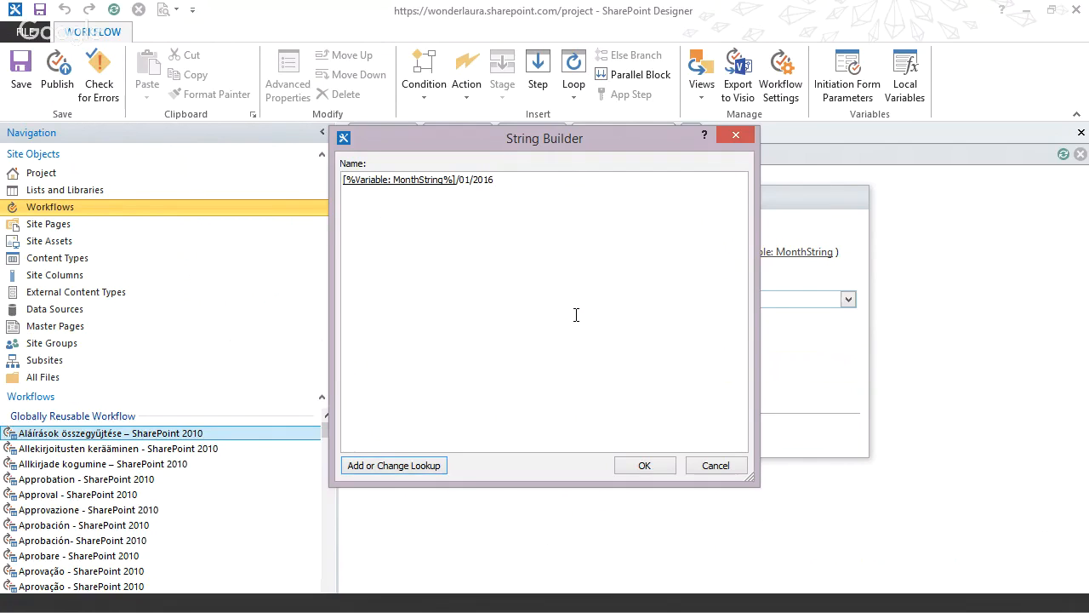
{"action": "left_click", "coordinate": [644, 467]}
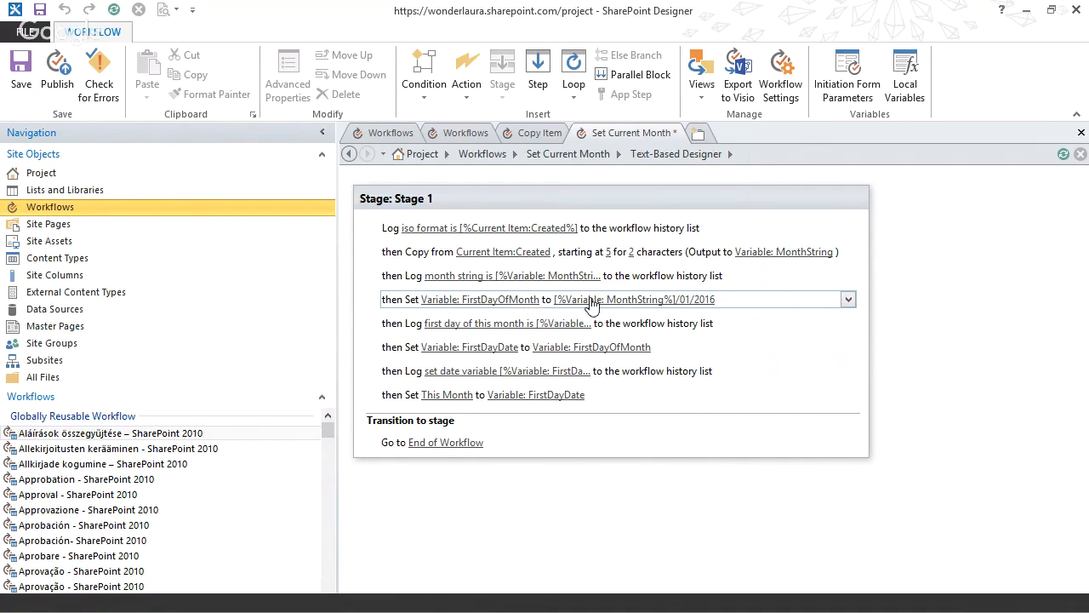
Review the first-day-of-month log message, the FirstDayDate variable's lookup to FirstDayOfMonth, and the date variable log message.
{"action": "left_click", "coordinate": [493, 326]}
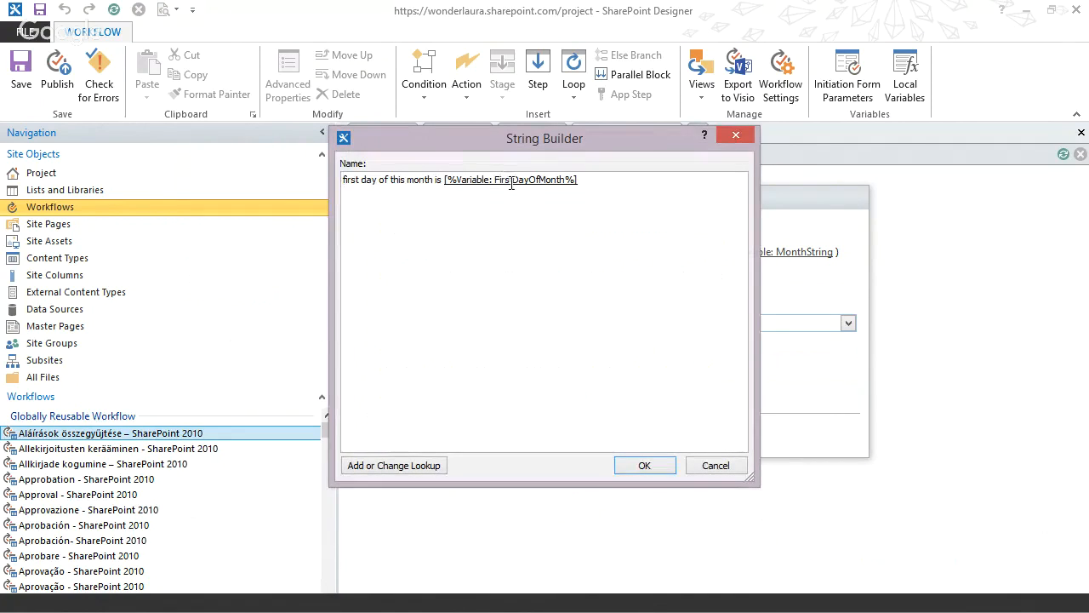
{"action": "left_click", "coordinate": [636, 469]}
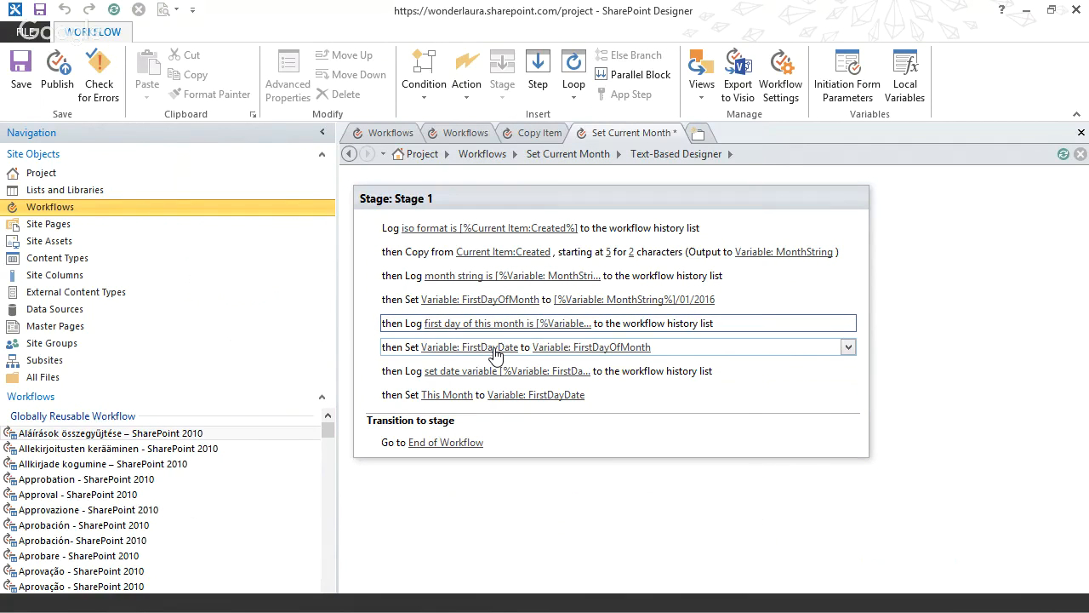
{"action": "left_click", "coordinate": [504, 350]}
{"action": "left_click", "coordinate": [504, 351]}
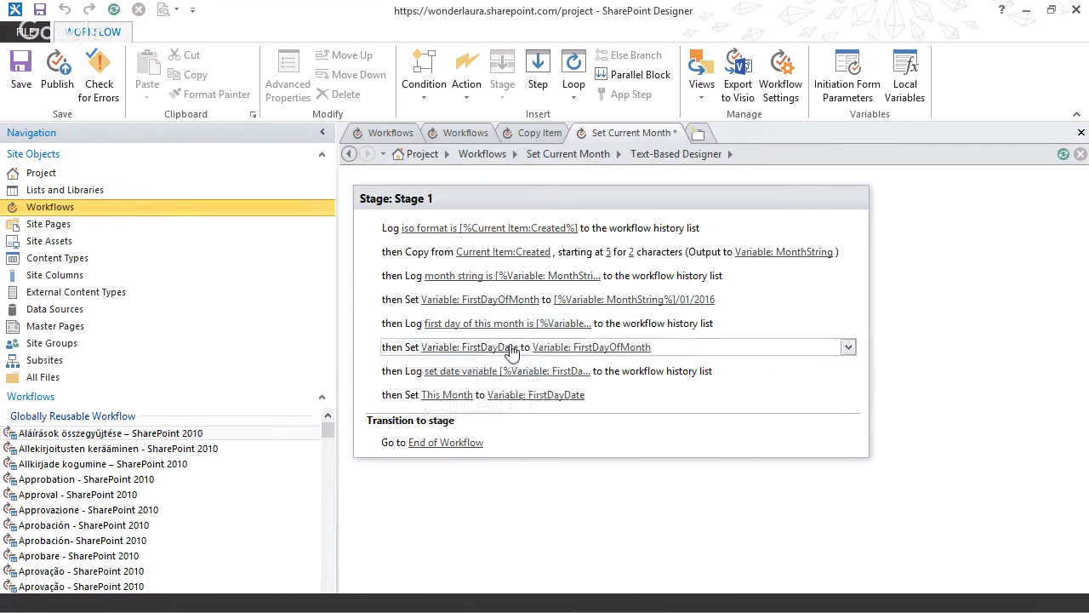
{"action": "left_click", "coordinate": [594, 347]}
{"action": "left_click", "coordinate": [550, 325]}
{"action": "left_click", "coordinate": [560, 346]}
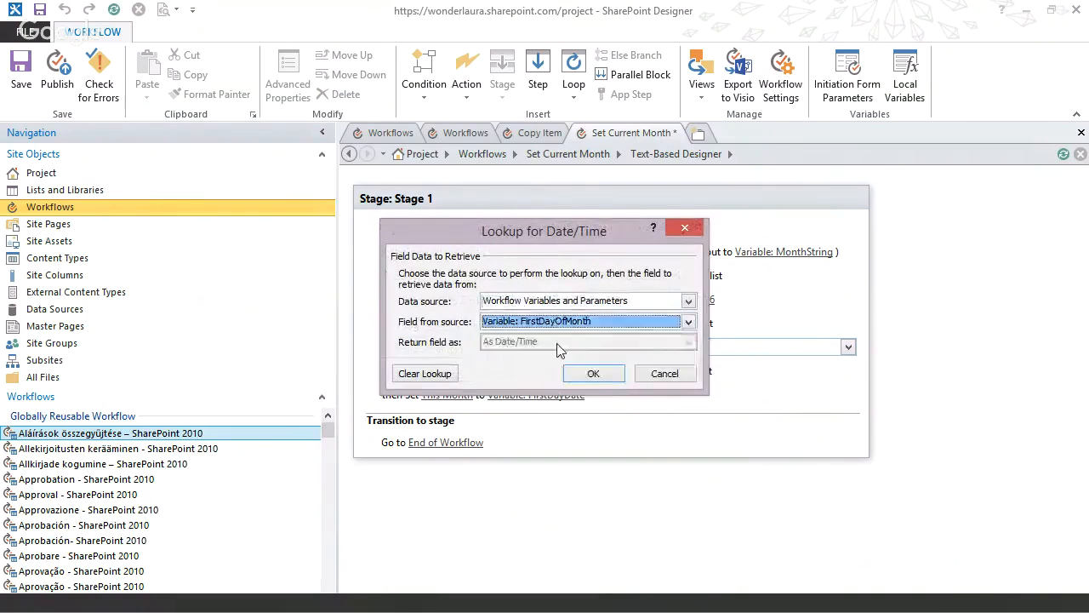
{"action": "left_click", "coordinate": [593, 375]}
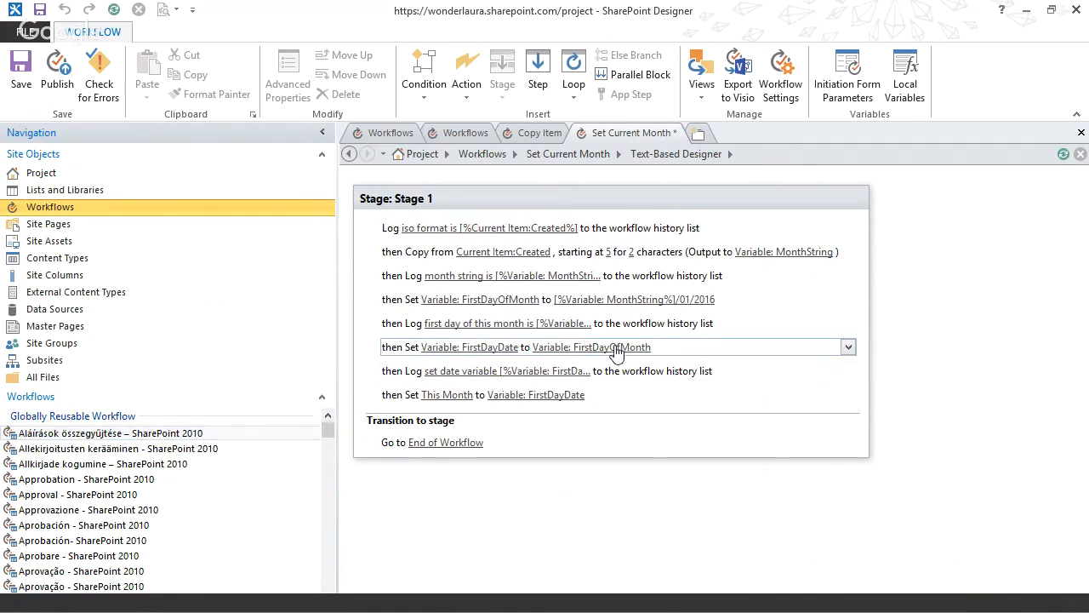
{"action": "left_click", "coordinate": [475, 375]}
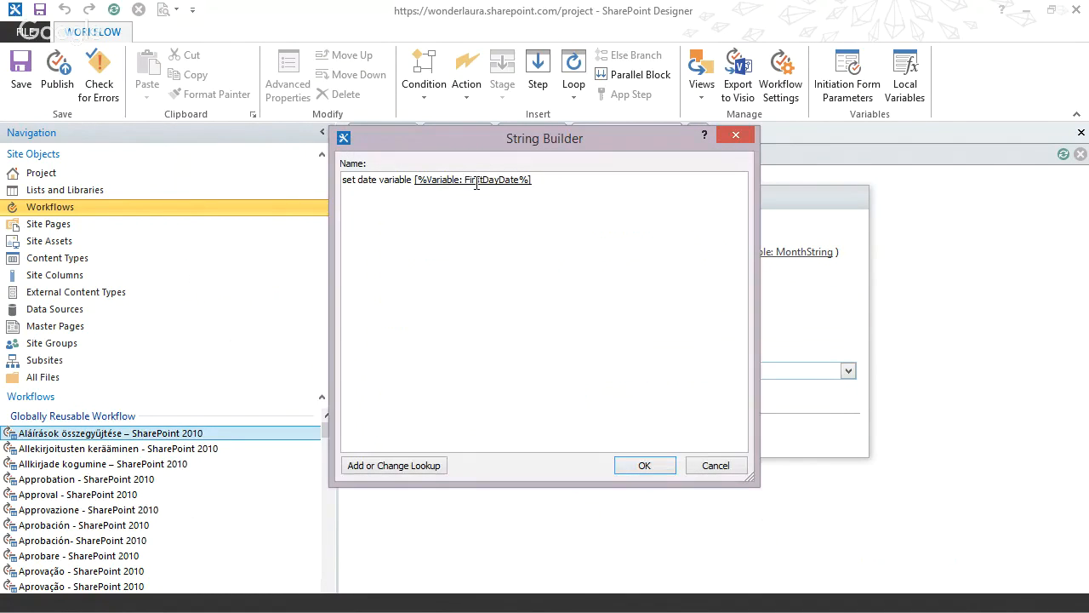
{"action": "left_click", "coordinate": [644, 466]}
Reselect This Month as the field to set and FirstDayDate as its source variable, and publish the workflow.
{"action": "left_click", "coordinate": [449, 397]}
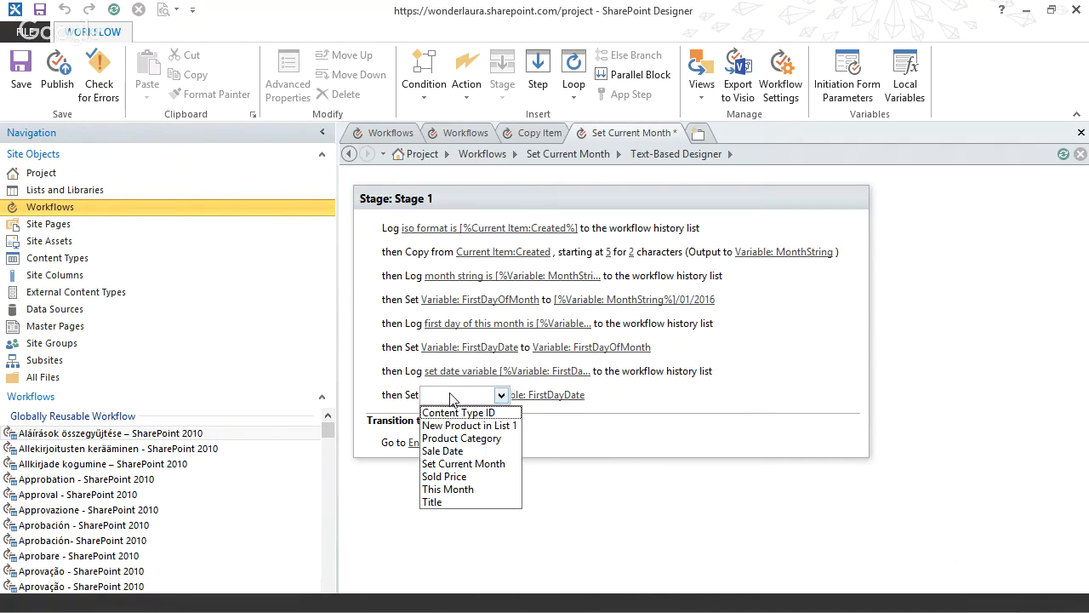
{"action": "left_click", "coordinate": [447, 489]}
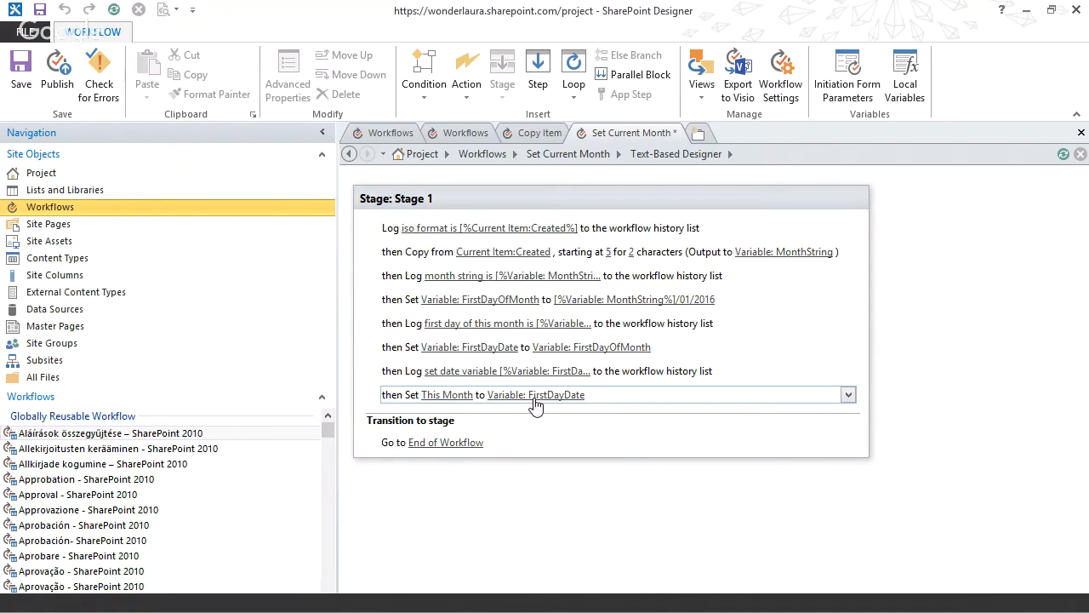
{"action": "left_click", "coordinate": [534, 399]}
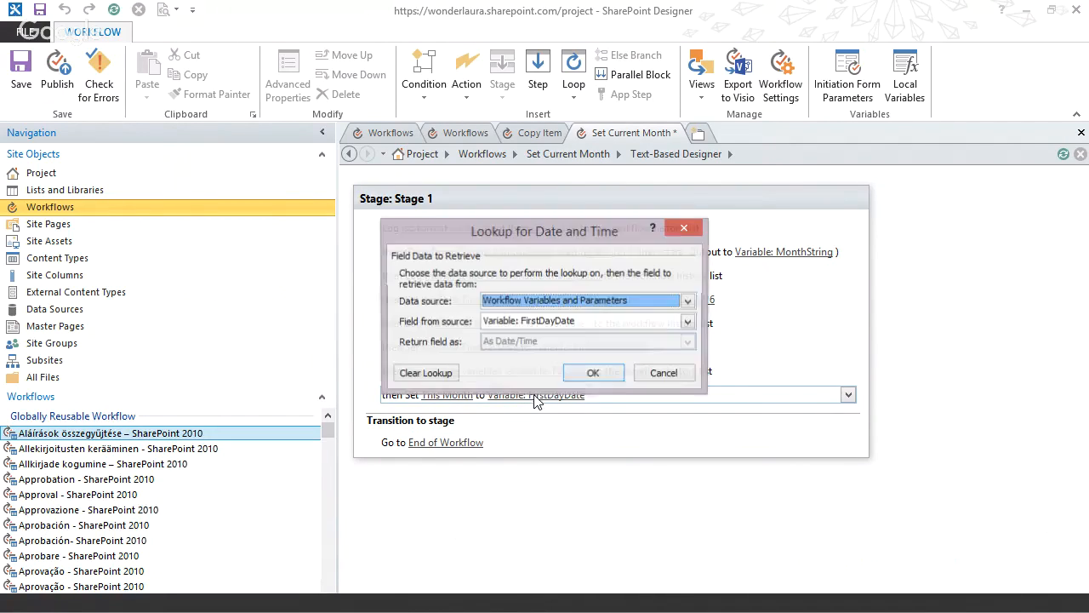
{"action": "left_click", "coordinate": [564, 321]}
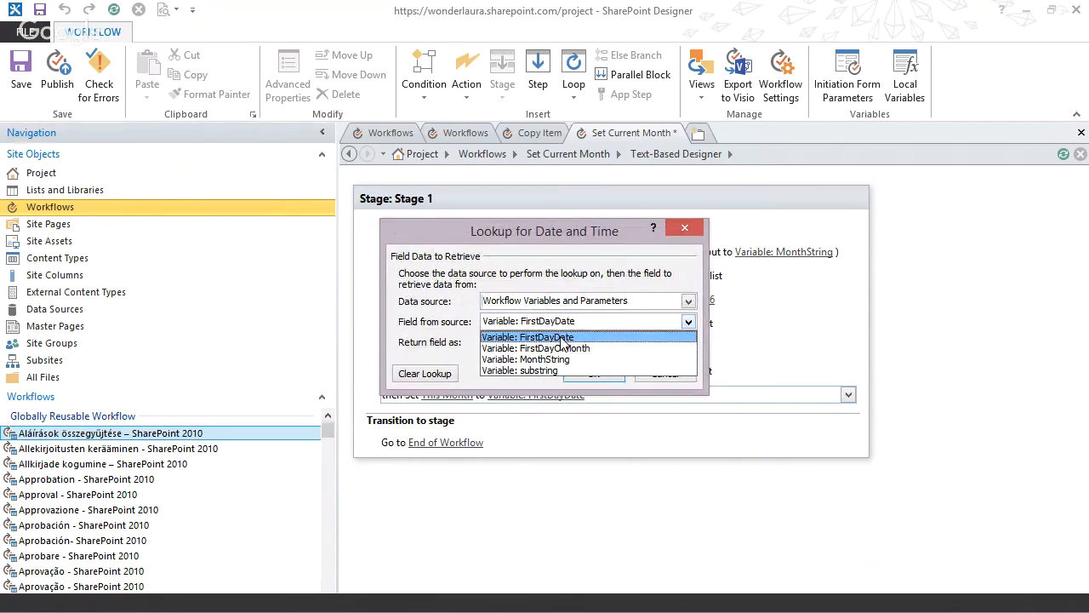
{"action": "left_click", "coordinate": [565, 338]}
{"action": "left_click", "coordinate": [593, 374]}
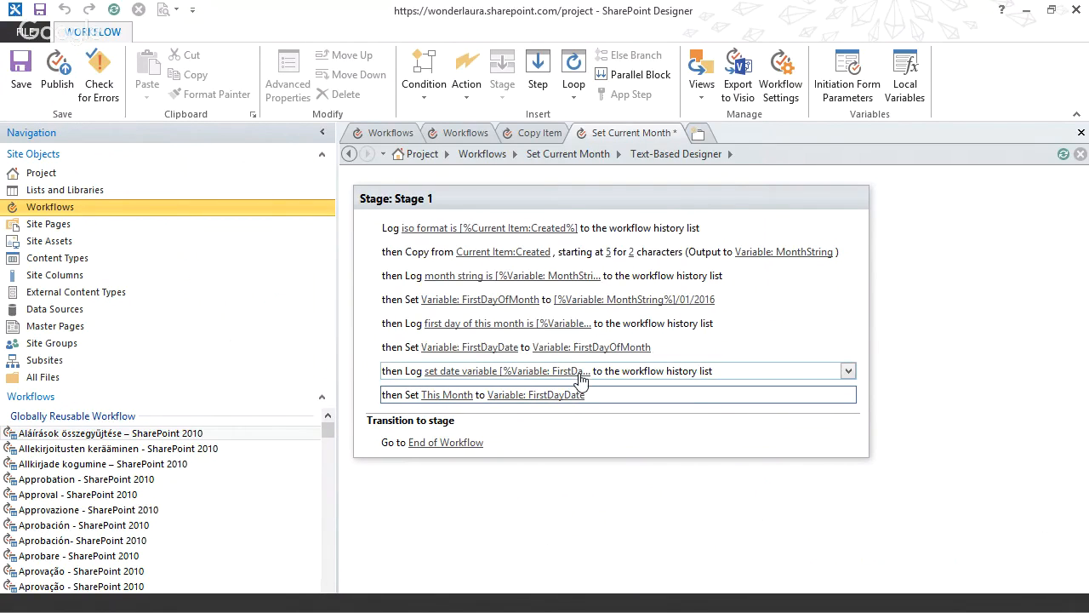
{"action": "left_click", "coordinate": [546, 497]}
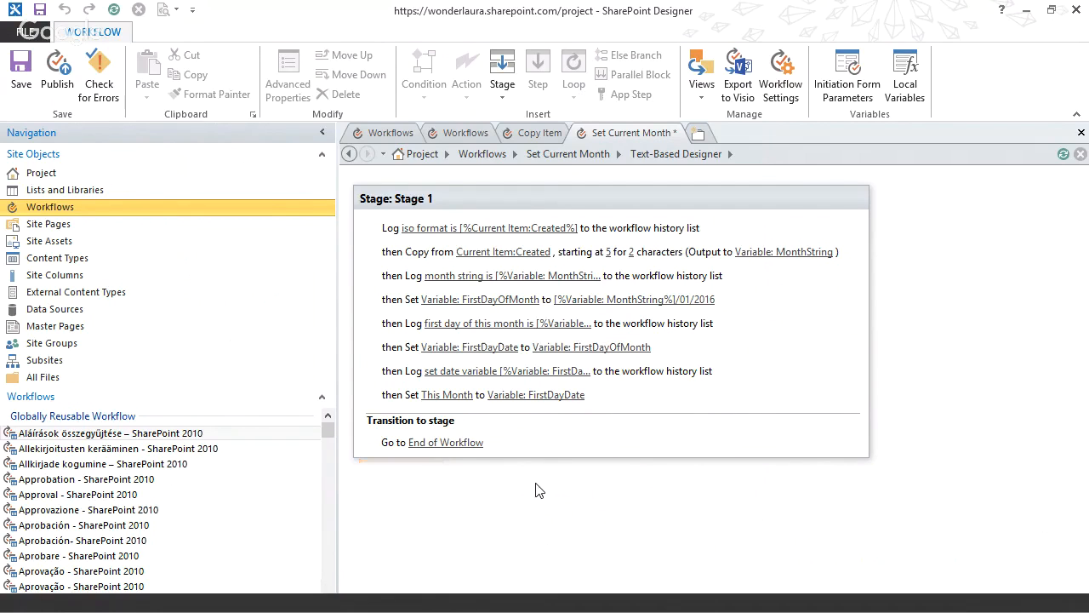
{"action": "left_click", "coordinate": [57, 78]}
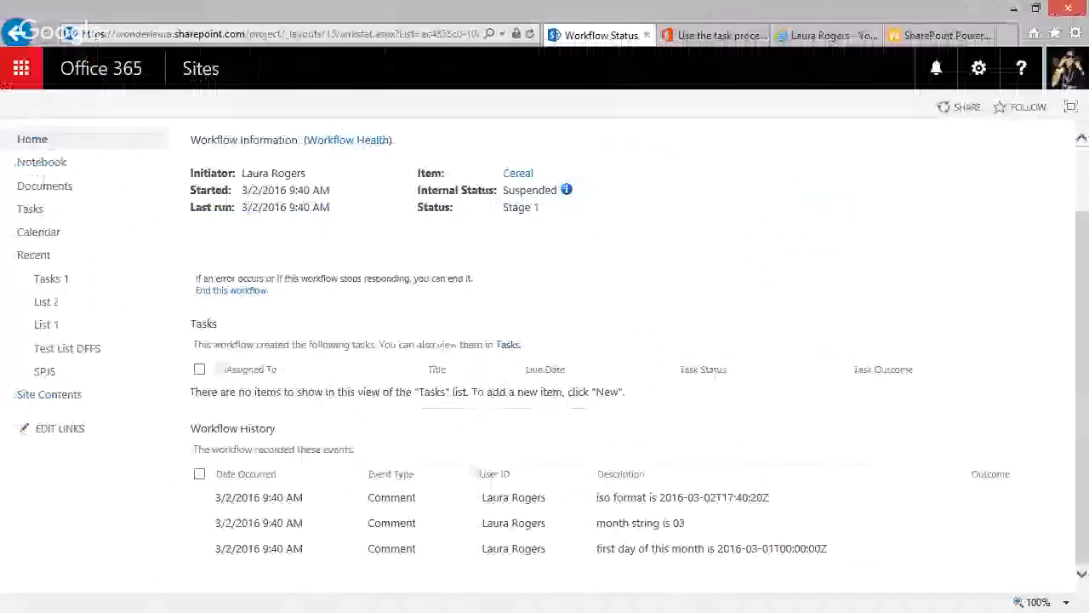
In the browser, end the Set Current Month workflow running on the Cereal item and return to List 1.
{"action": "left_click", "coordinate": [243, 294]}
{"action": "left_click", "coordinate": [557, 382]}
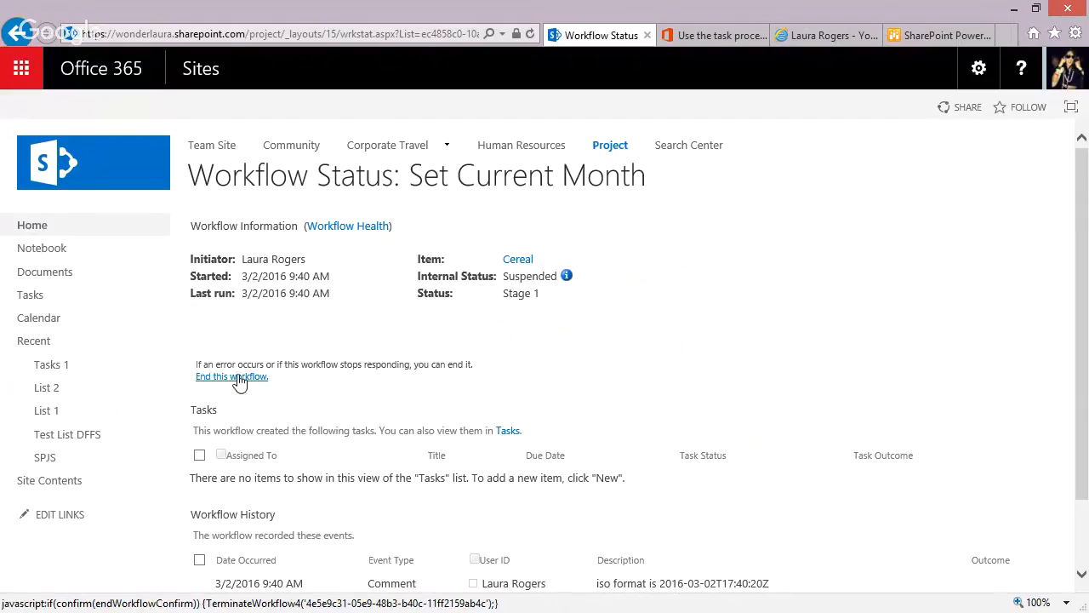
{"action": "left_click", "coordinate": [59, 411]}
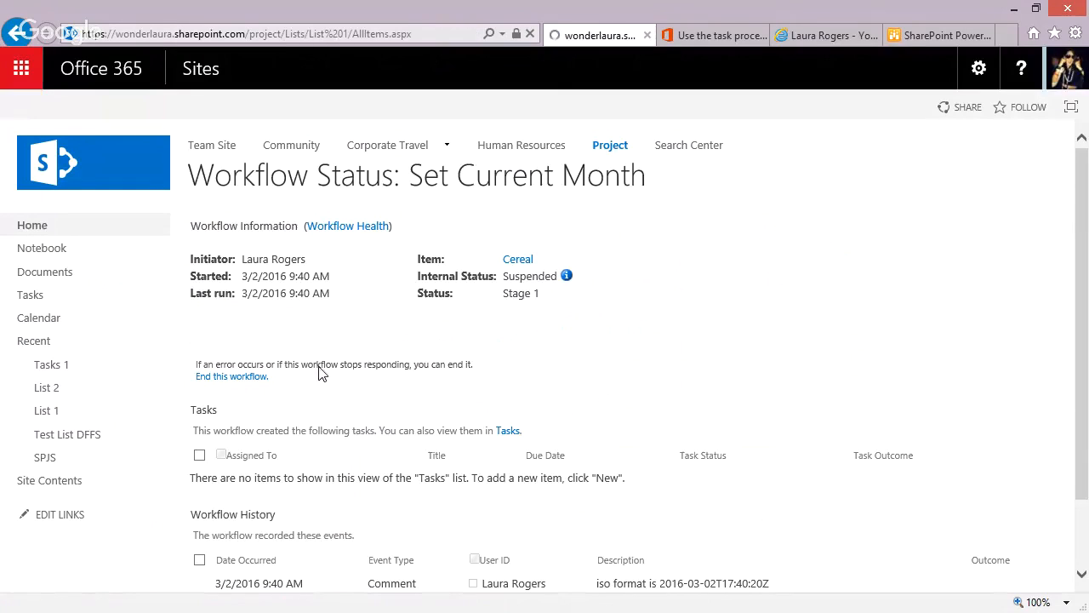
Add a new item to List 1 titled Soup, with Category 3, sold price 2 and sale date 2/15.
{"action": "left_click", "coordinate": [264, 227]}
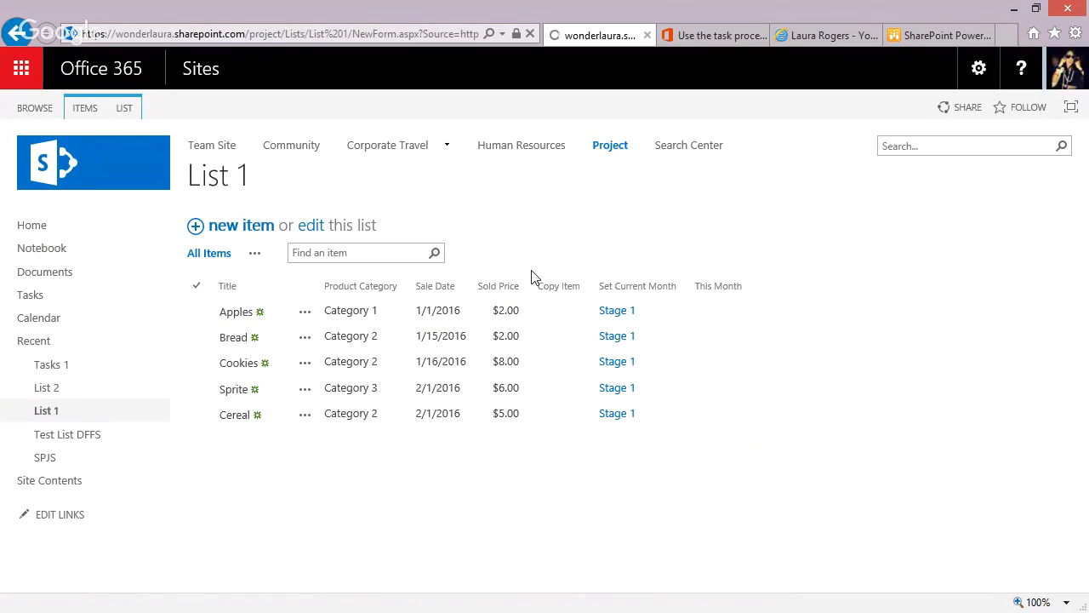
{"action": "left_click", "coordinate": [405, 239]}
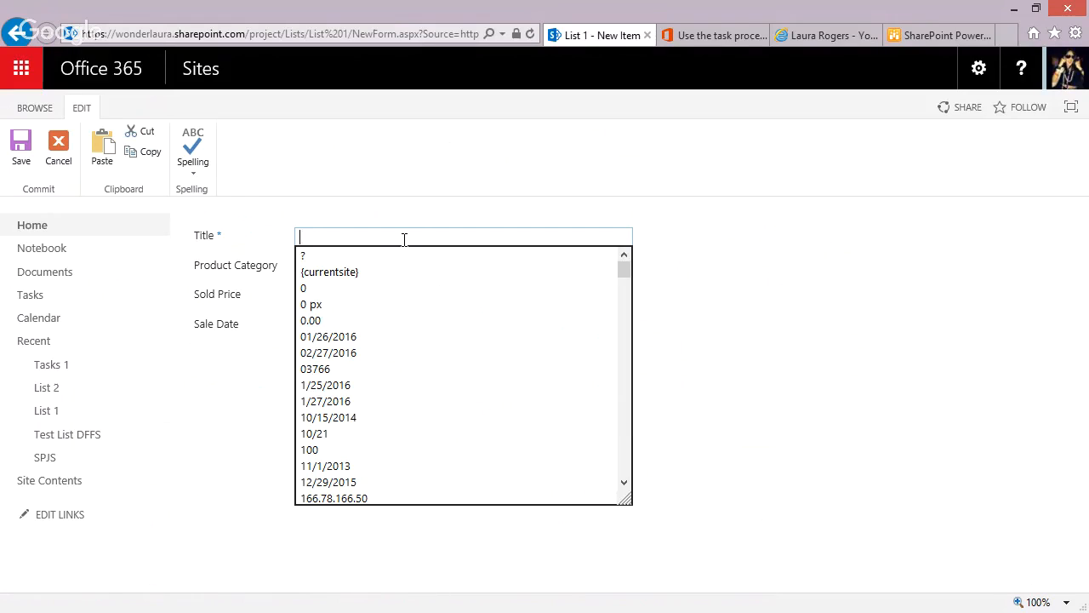
{"action": "type", "text": "Soup"}
{"action": "left_click", "coordinate": [348, 266]}
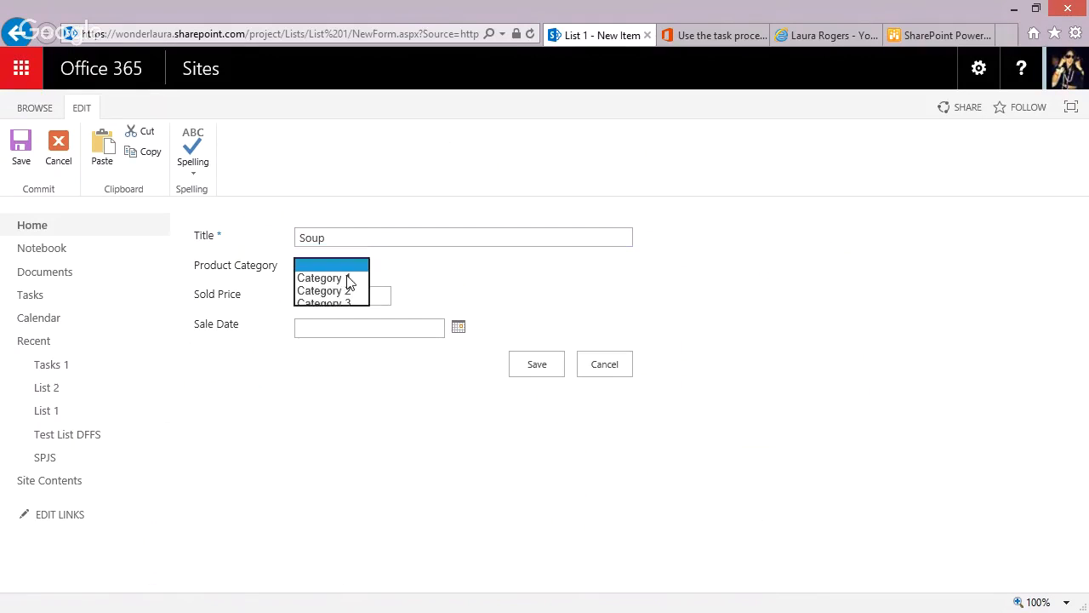
{"action": "left_click", "coordinate": [342, 305]}
{"action": "left_click", "coordinate": [349, 297]}
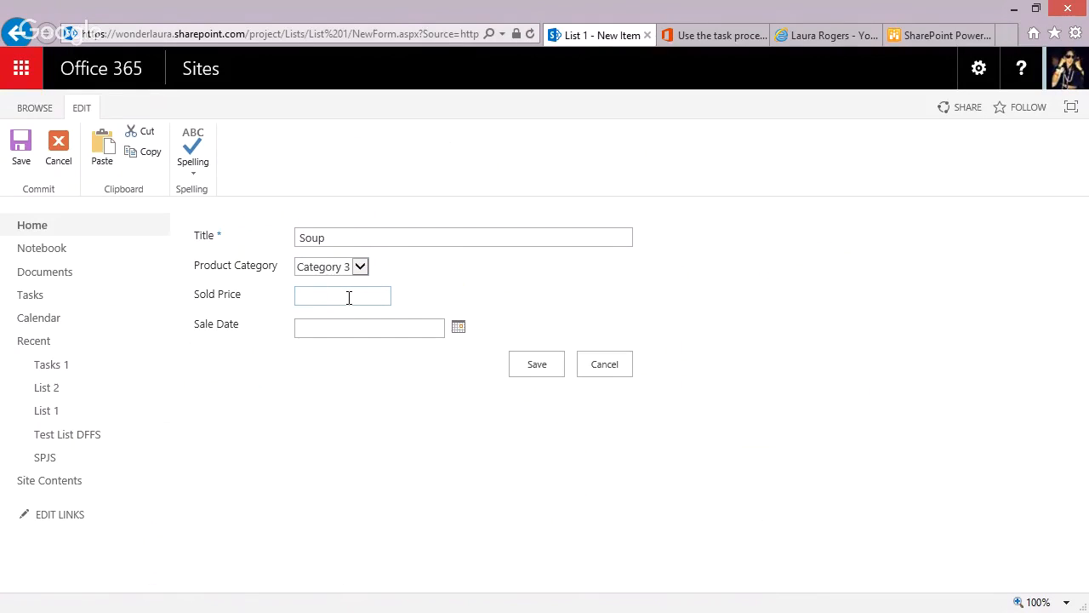
{"action": "type", "text": "2"}
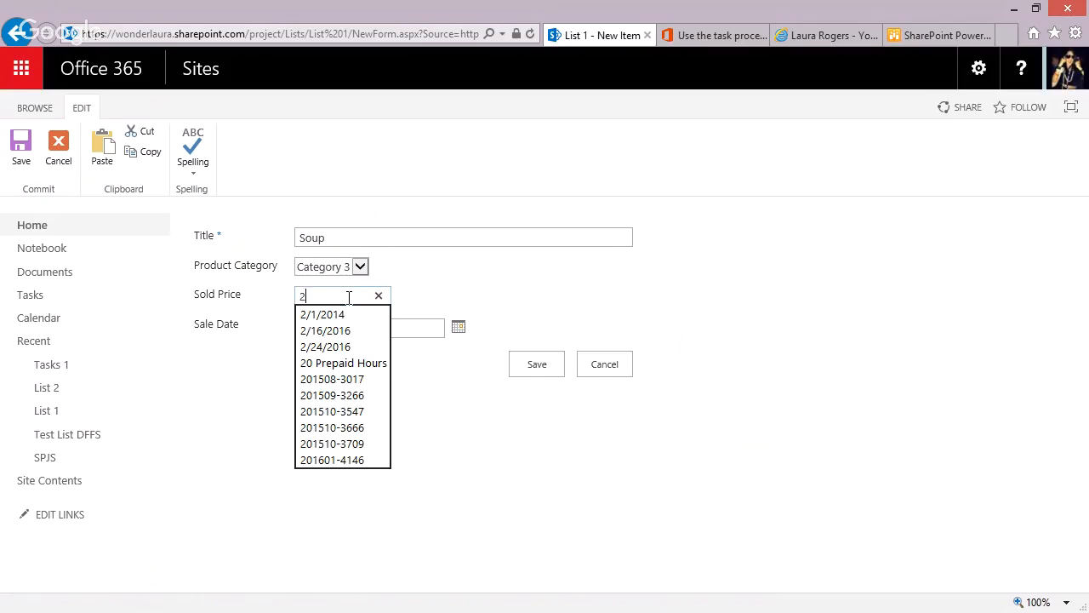
{"action": "left_click", "coordinate": [241, 380]}
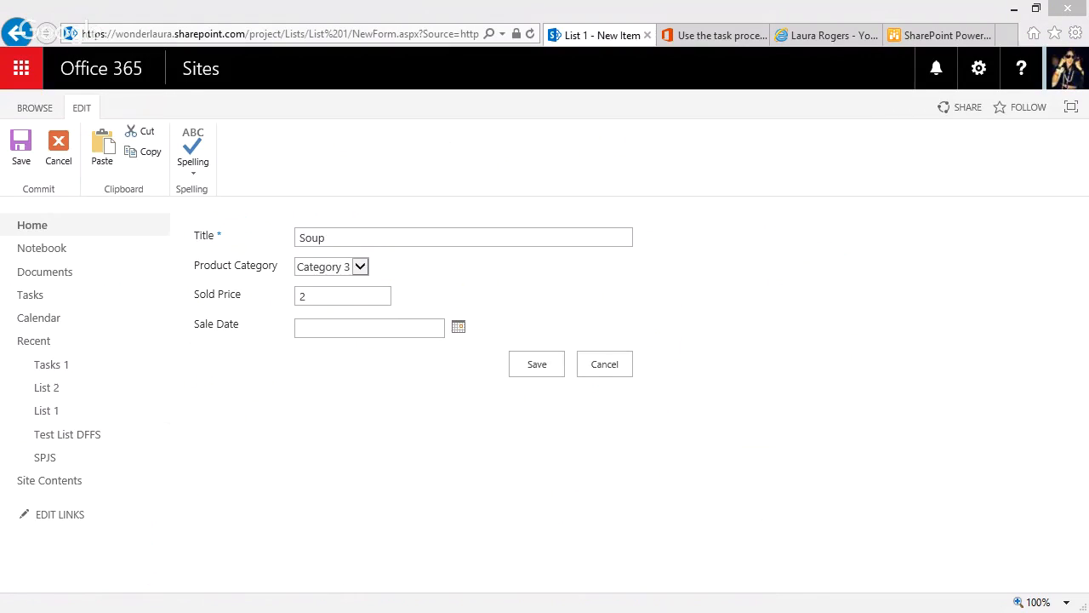
{"action": "left_click", "coordinate": [373, 322]}
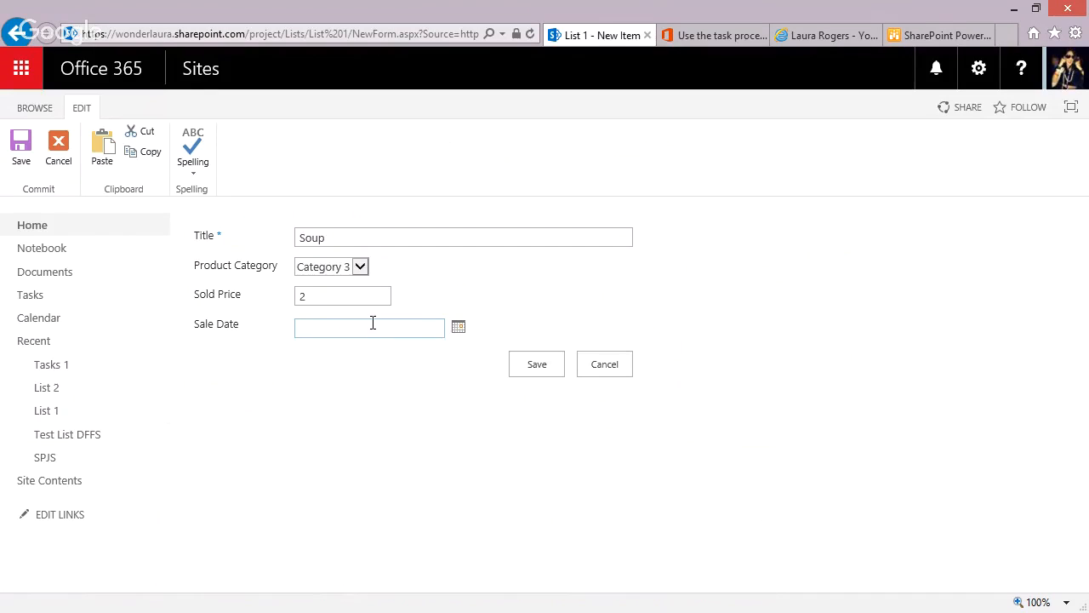
{"action": "type", "text": "2/15"}
{"action": "left_click", "coordinate": [517, 368]}
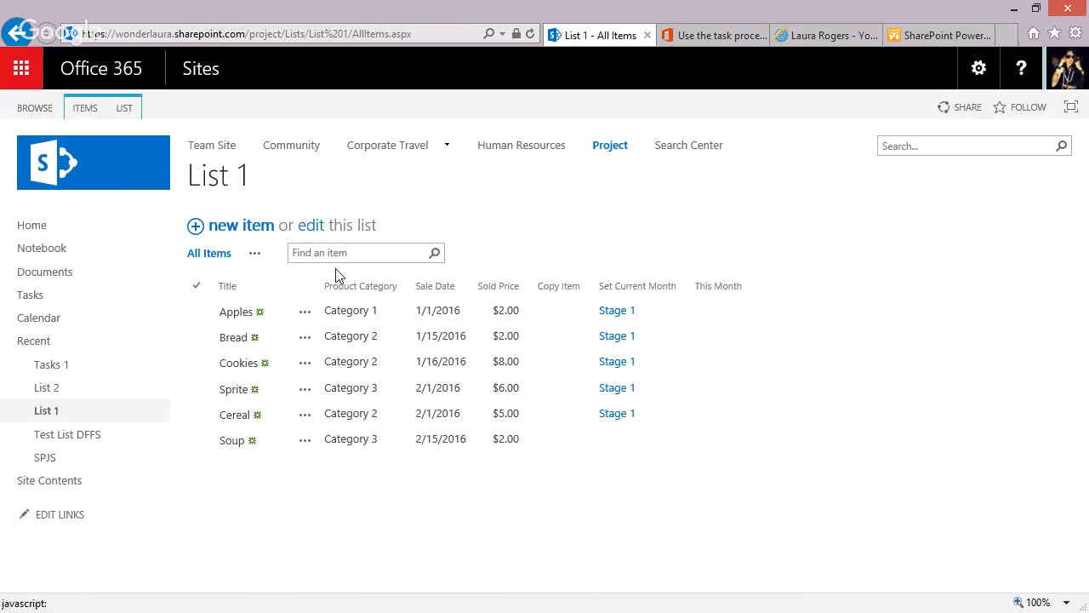
Refresh List 1 and check the Soup item's Set Current Month status and This Month value.
{"action": "left_click", "coordinate": [215, 176]}
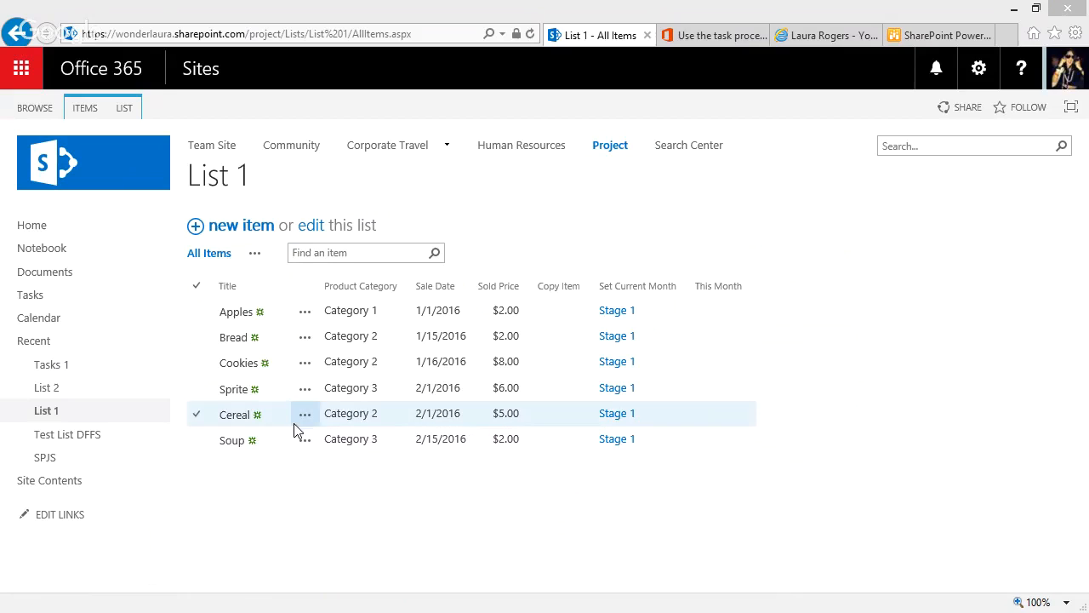
{"action": "left_click", "coordinate": [44, 409]}
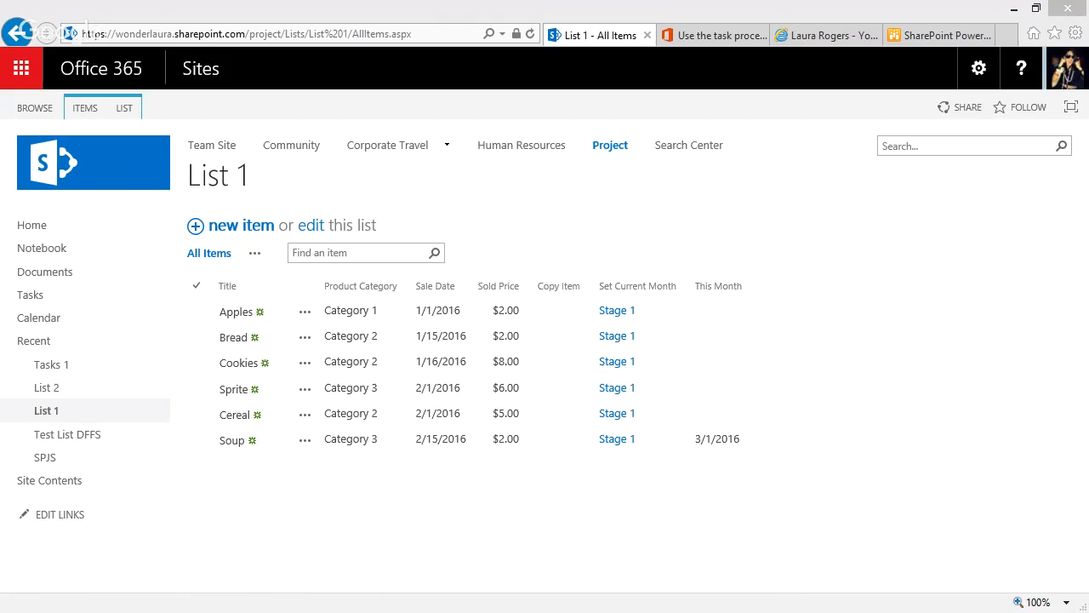
{"action": "left_click", "coordinate": [715, 440]}
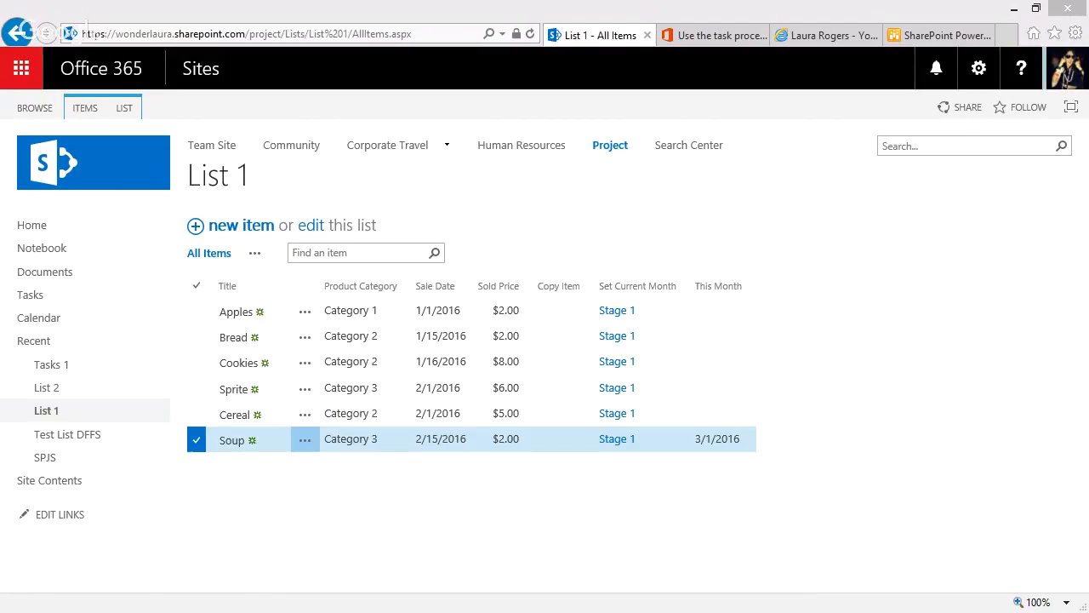
In SharePoint Designer, insert an Extract Substring from Start of String action after the MonthString copy action, set to copy 4 characters.
{"action": "key", "text": "alt+Tab"}
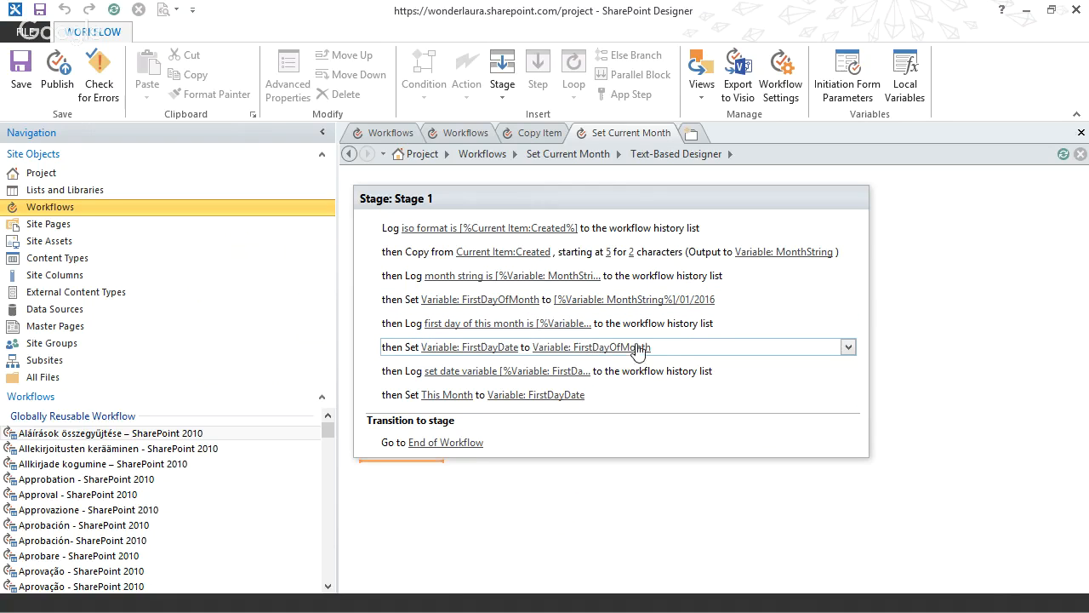
{"action": "left_click", "coordinate": [408, 264]}
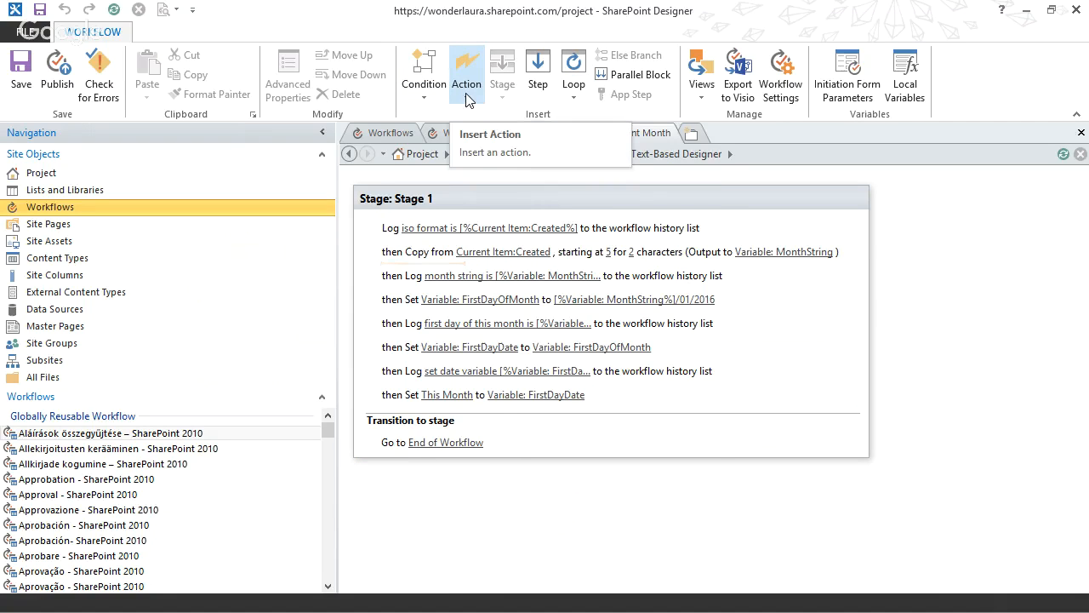
{"action": "left_click", "coordinate": [466, 99]}
{"action": "scroll", "coordinate": [712, 257], "scroll_direction": "down", "scroll_amount": 10}
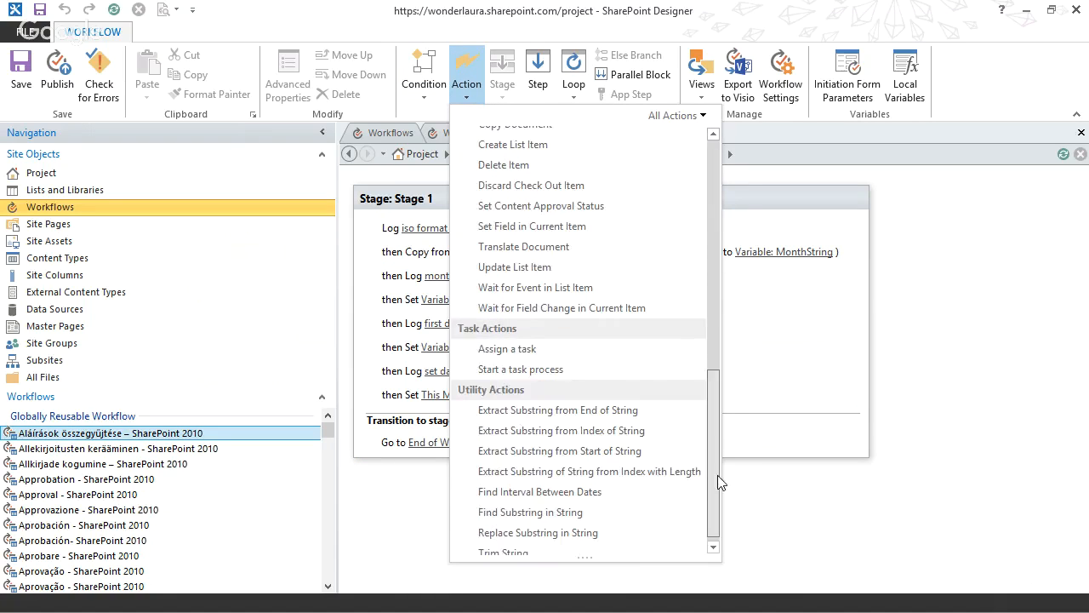
{"action": "left_click", "coordinate": [537, 443]}
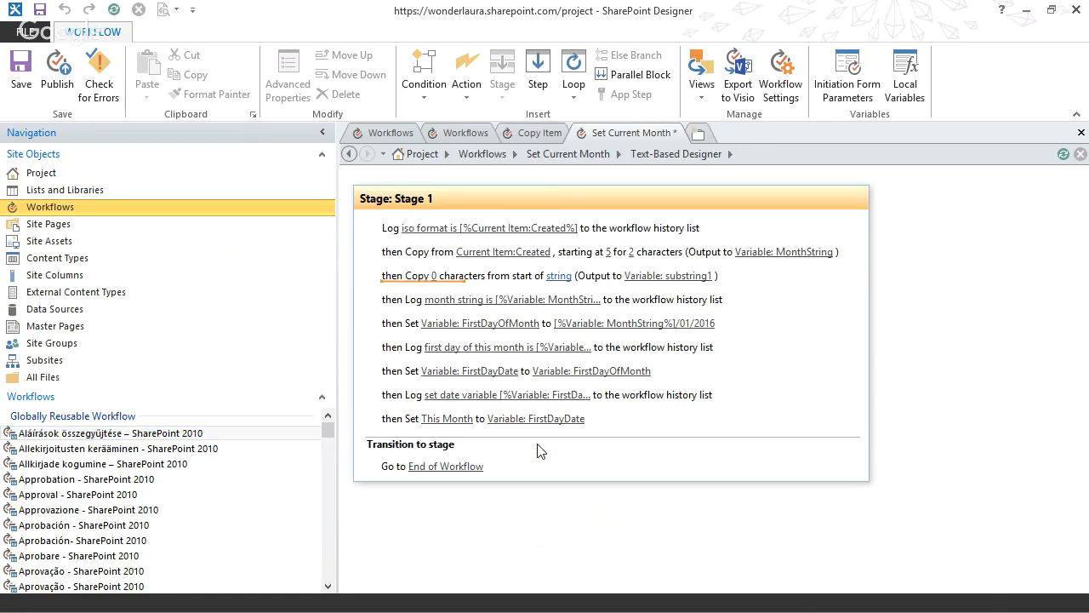
{"action": "left_click", "coordinate": [453, 275]}
{"action": "type", "text": "4"}
{"action": "key", "text": "Return"}
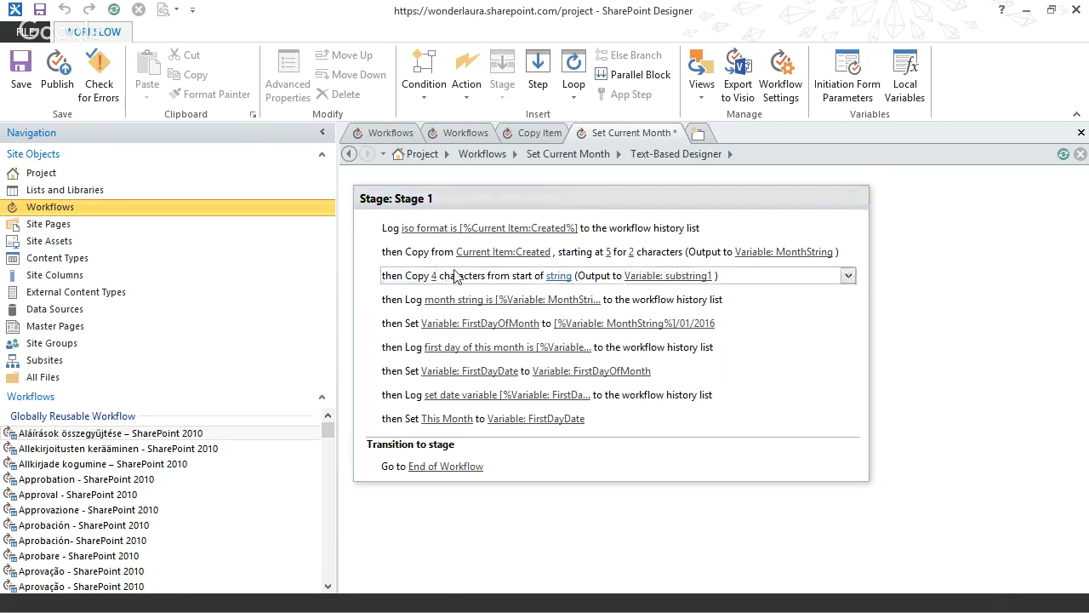
Set the new substring action's source string to the current item's Created field, returned as ISO Formatted.
{"action": "left_click", "coordinate": [558, 274]}
{"action": "left_click", "coordinate": [643, 275]}
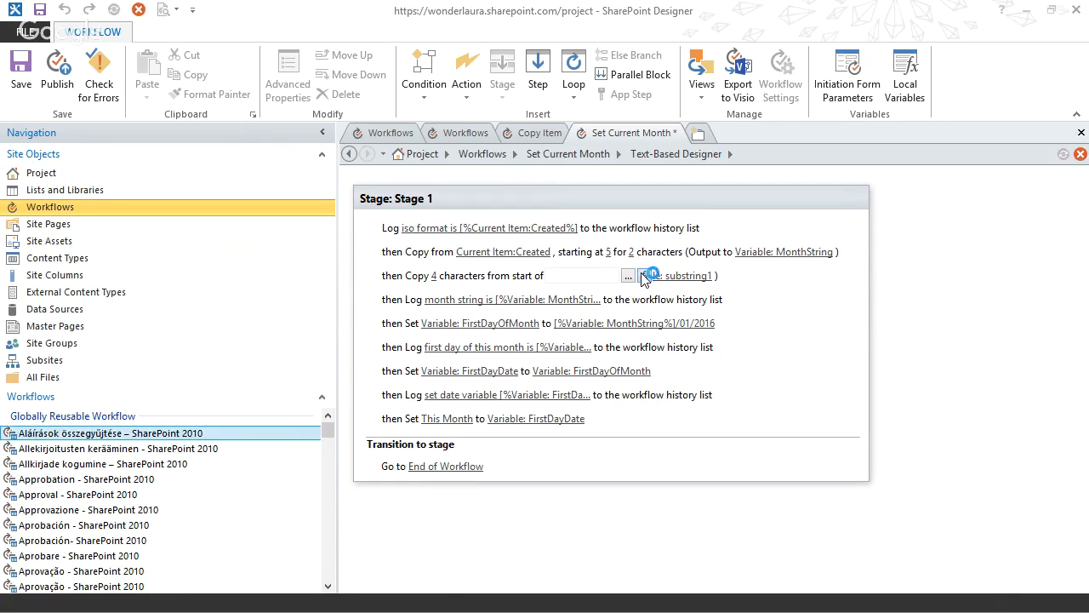
{"action": "left_click", "coordinate": [634, 321]}
{"action": "scroll", "coordinate": [656, 375], "scroll_direction": "down", "scroll_amount": 2}
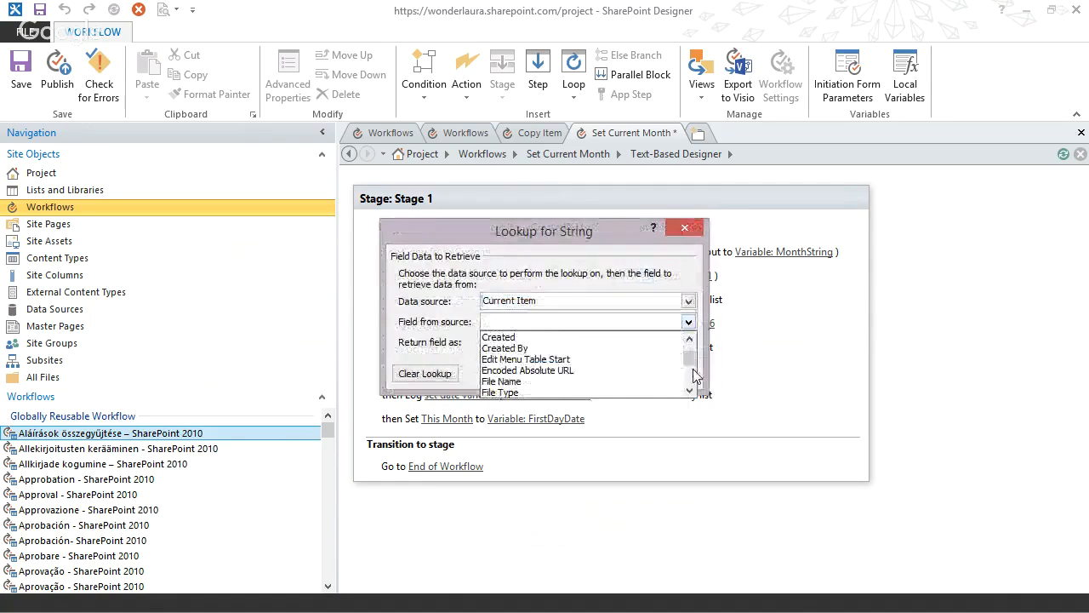
{"action": "left_click", "coordinate": [557, 334]}
{"action": "left_click", "coordinate": [543, 342]}
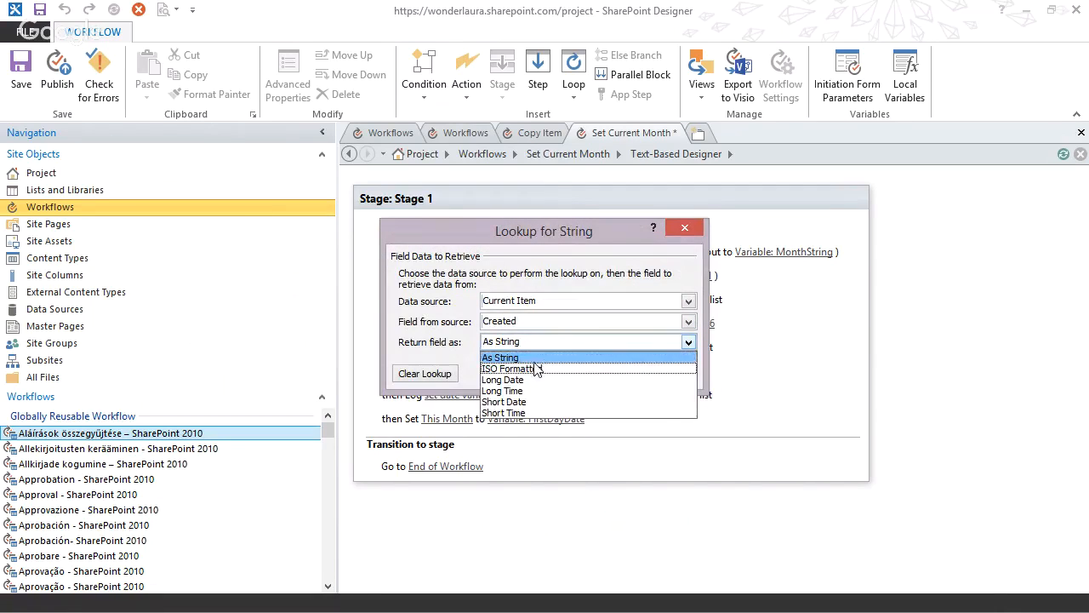
{"action": "left_click", "coordinate": [558, 369]}
{"action": "left_click", "coordinate": [654, 372]}
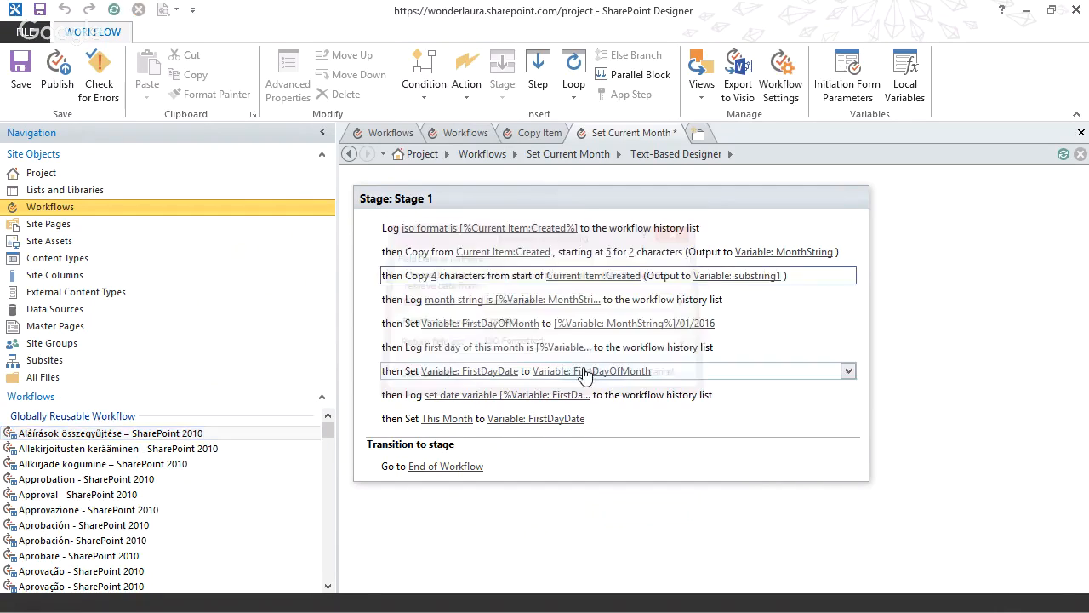
Output the 4-character substring to a new String variable named yearstring.
{"action": "left_click", "coordinate": [741, 276]}
{"action": "left_click", "coordinate": [741, 345]}
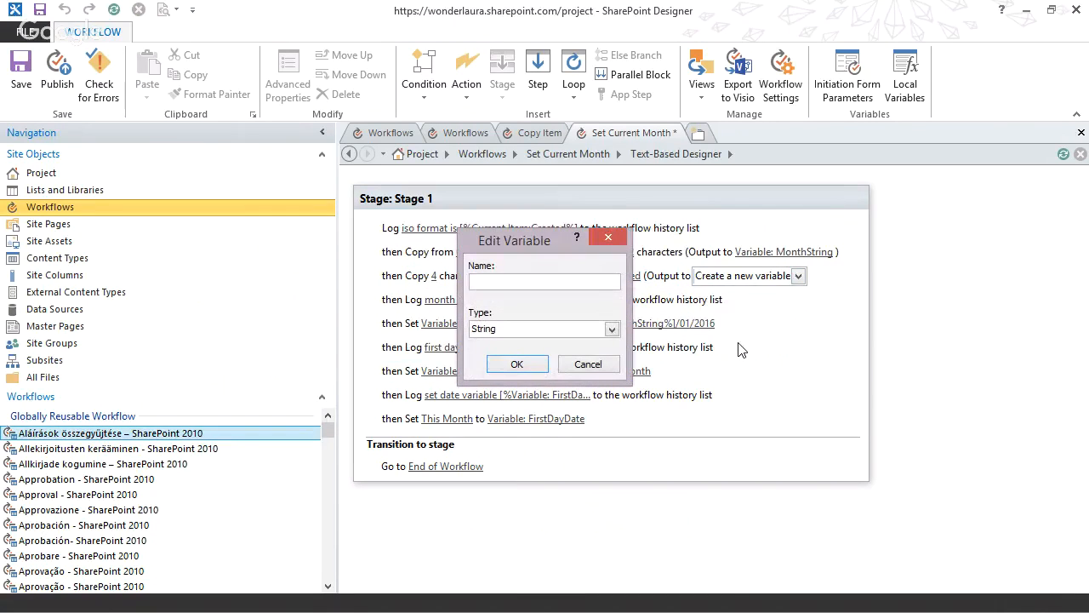
{"action": "type", "text": "yearstring"}
{"action": "left_click", "coordinate": [517, 364]}
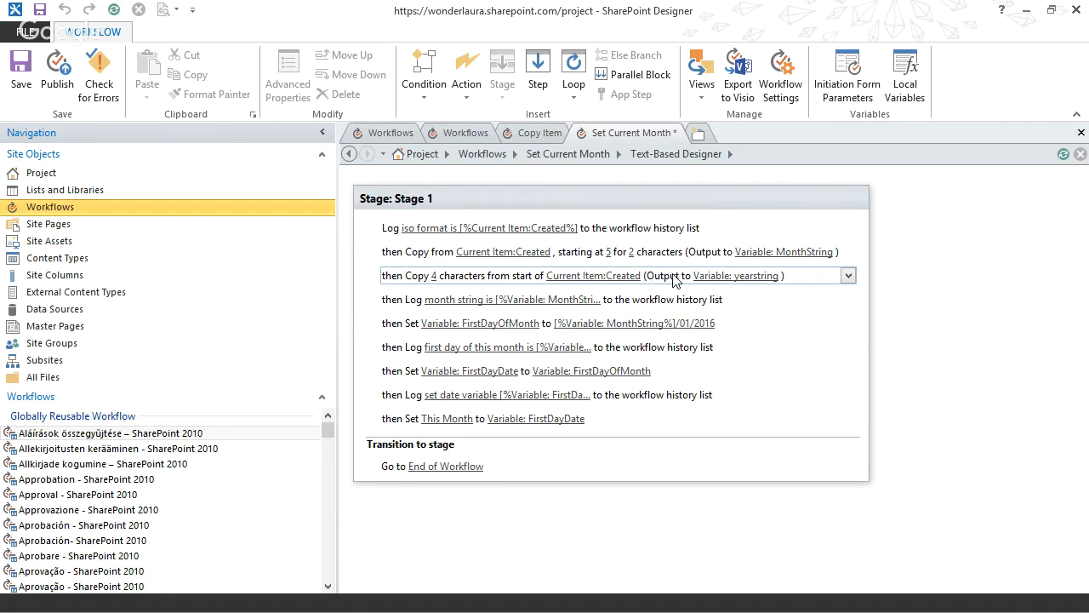
{"action": "left_click", "coordinate": [530, 299]}
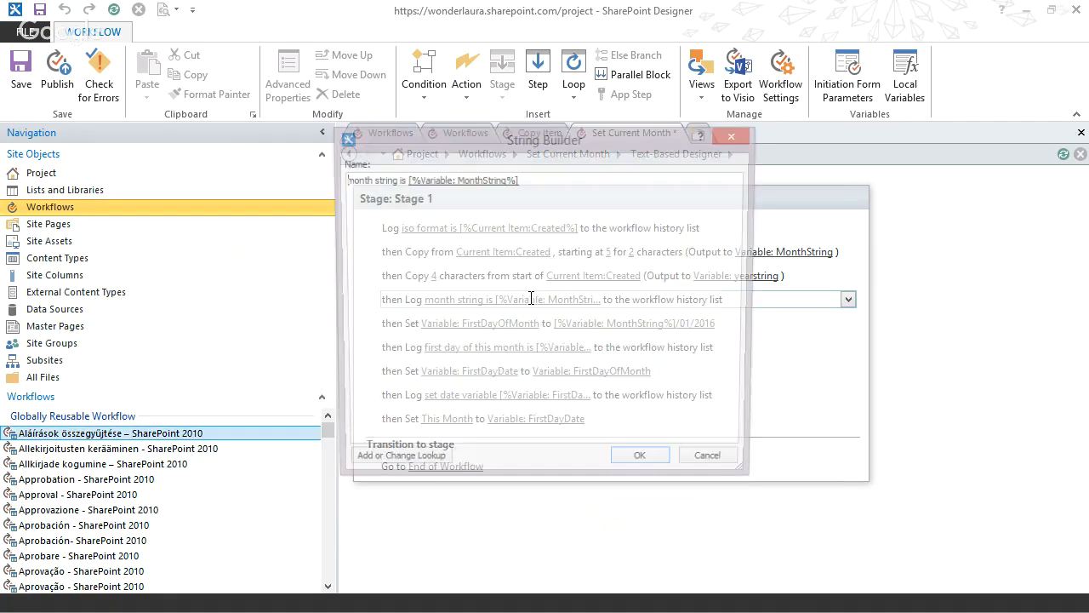
{"action": "left_click", "coordinate": [722, 468]}
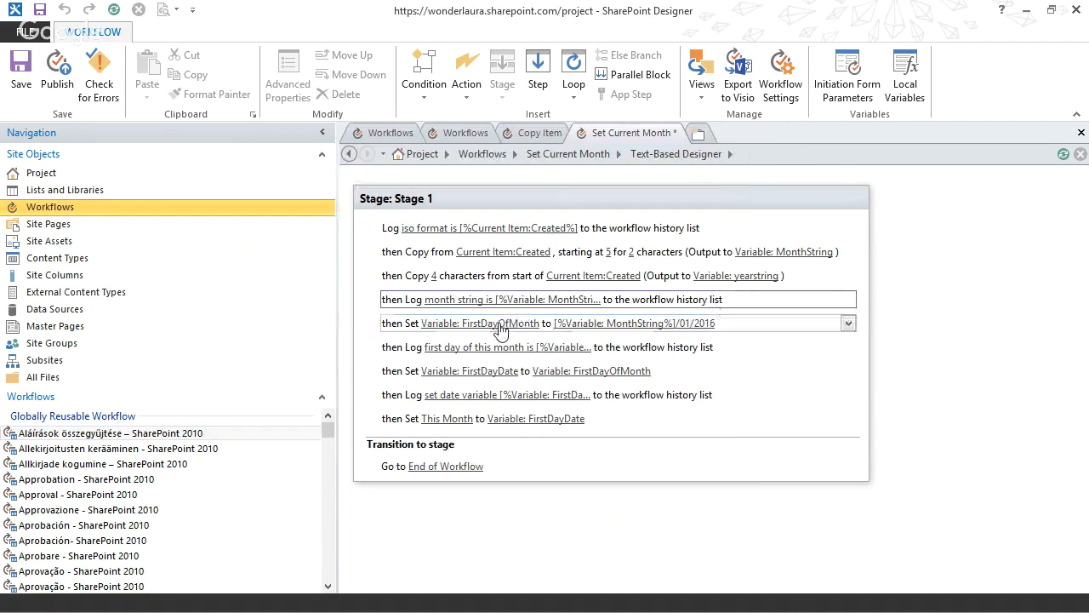
Replace the hard-coded year in the FirstDayOfMonth value with a lookup to the yearstring workflow variable.
{"action": "left_click", "coordinate": [630, 324]}
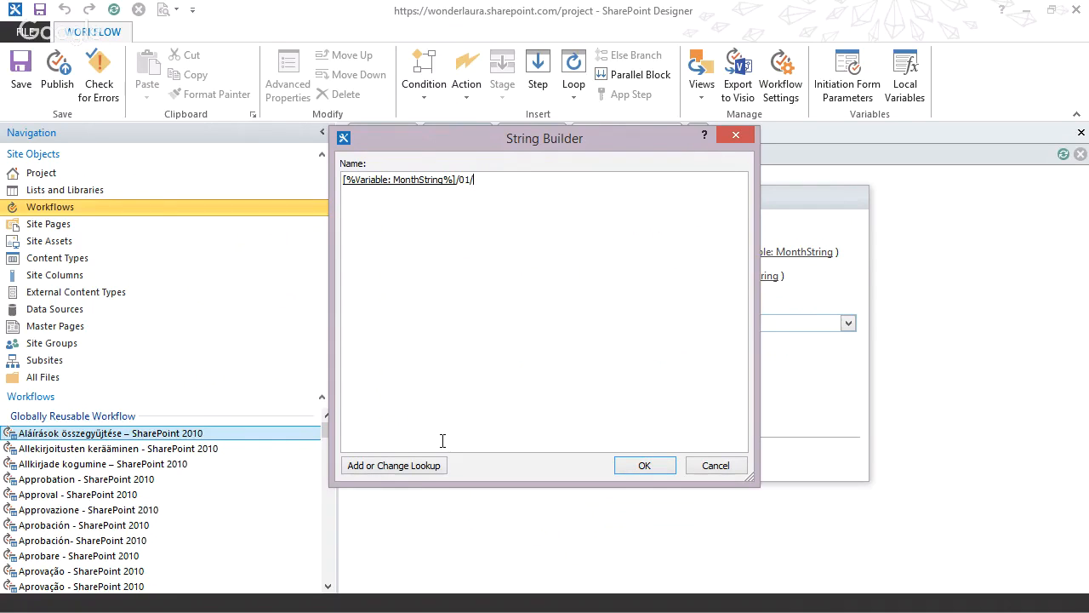
{"action": "left_click", "coordinate": [420, 468]}
{"action": "left_click", "coordinate": [546, 303]}
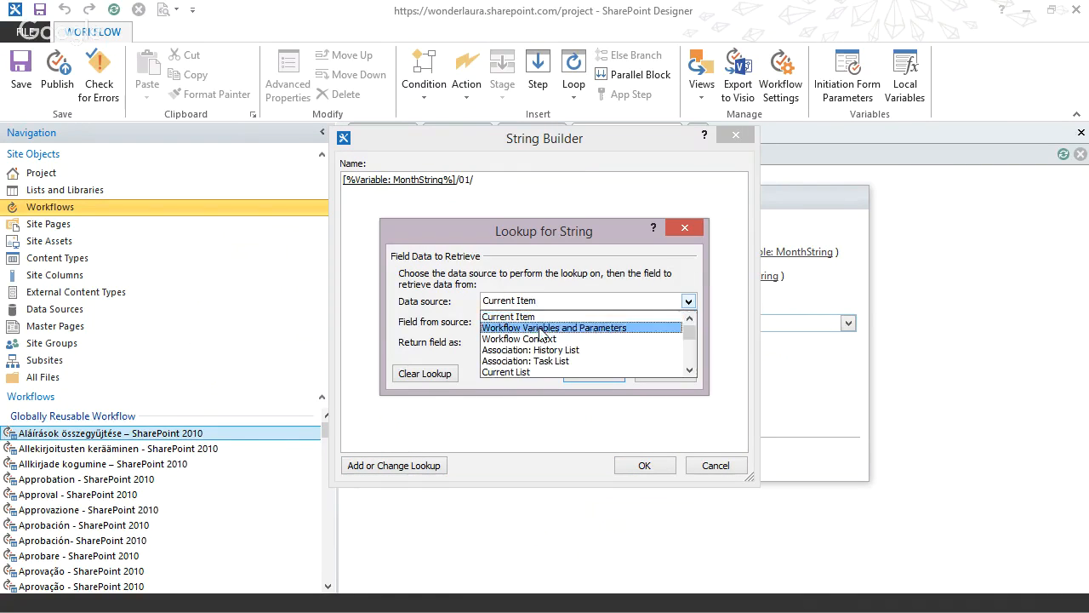
{"action": "left_click", "coordinate": [540, 328]}
{"action": "left_click", "coordinate": [689, 321]}
{"action": "left_click", "coordinate": [548, 394]}
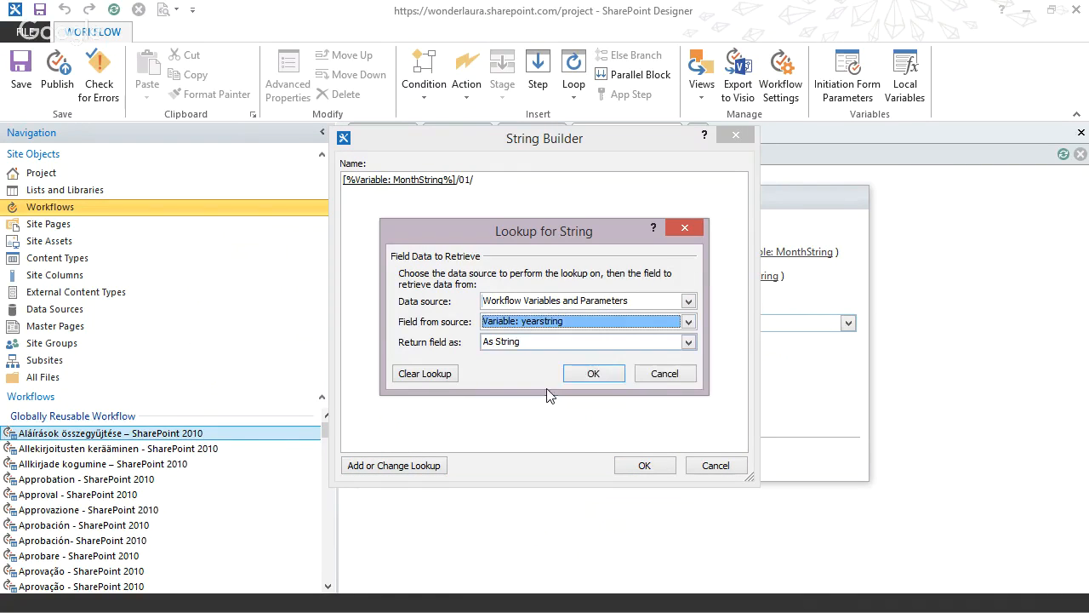
{"action": "left_click", "coordinate": [580, 373]}
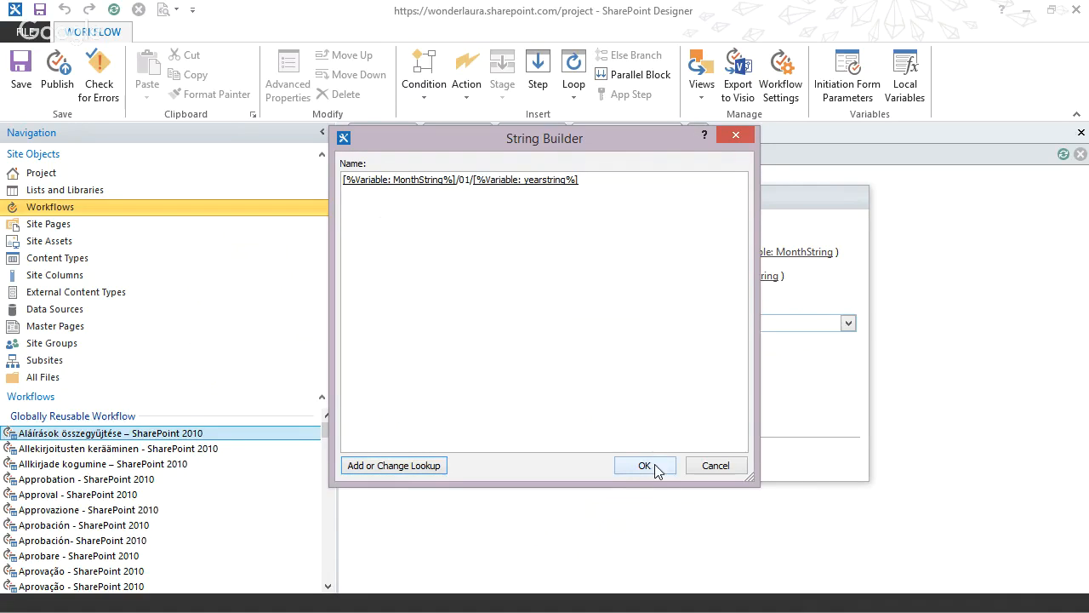
{"action": "left_click", "coordinate": [655, 467]}
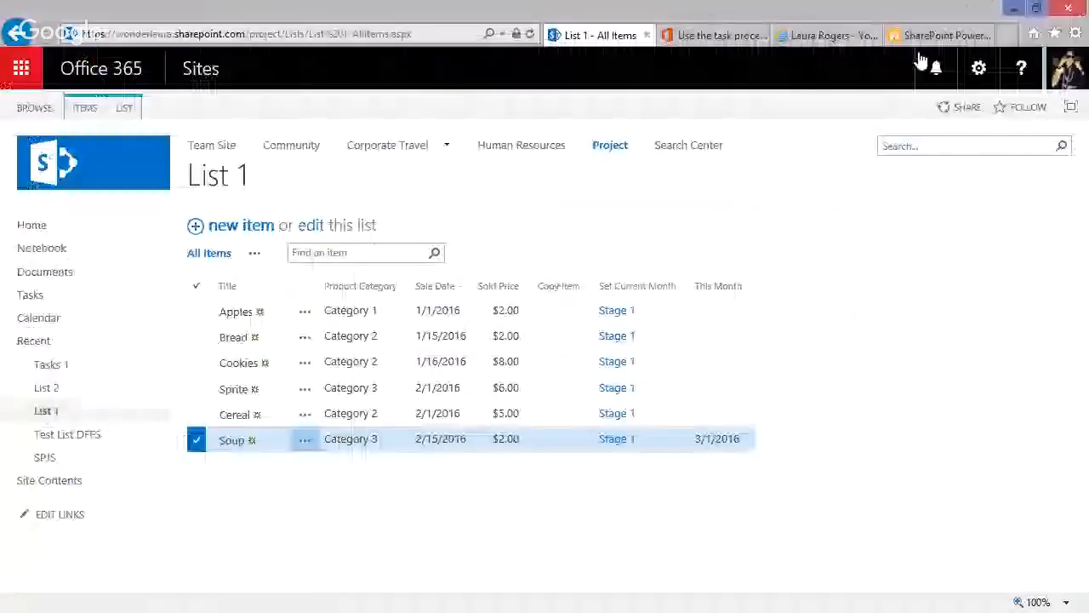
In the browser, open the Test CT policy from List 1's information management policy settings and enable retention.
{"action": "left_click", "coordinate": [1028, 10]}
{"action": "left_click", "coordinate": [125, 108]}
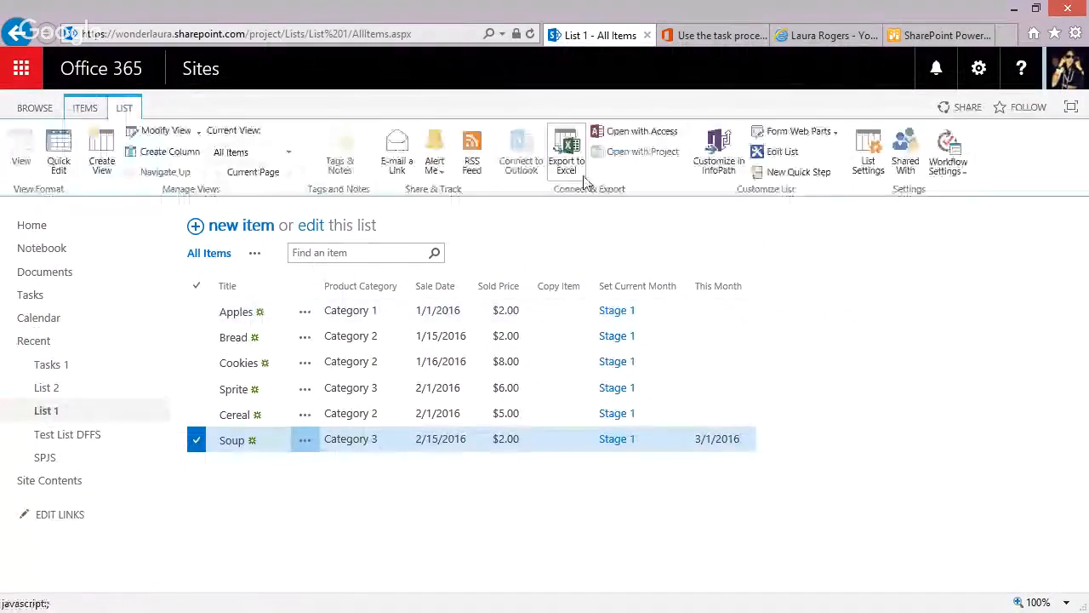
{"action": "left_click", "coordinate": [866, 158]}
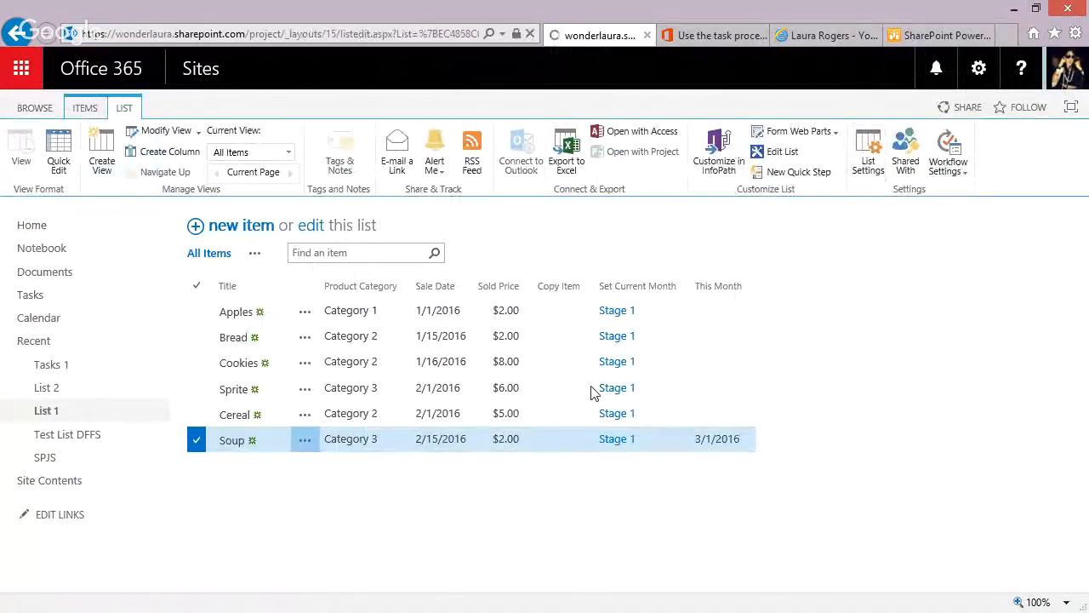
{"action": "left_click", "coordinate": [545, 492]}
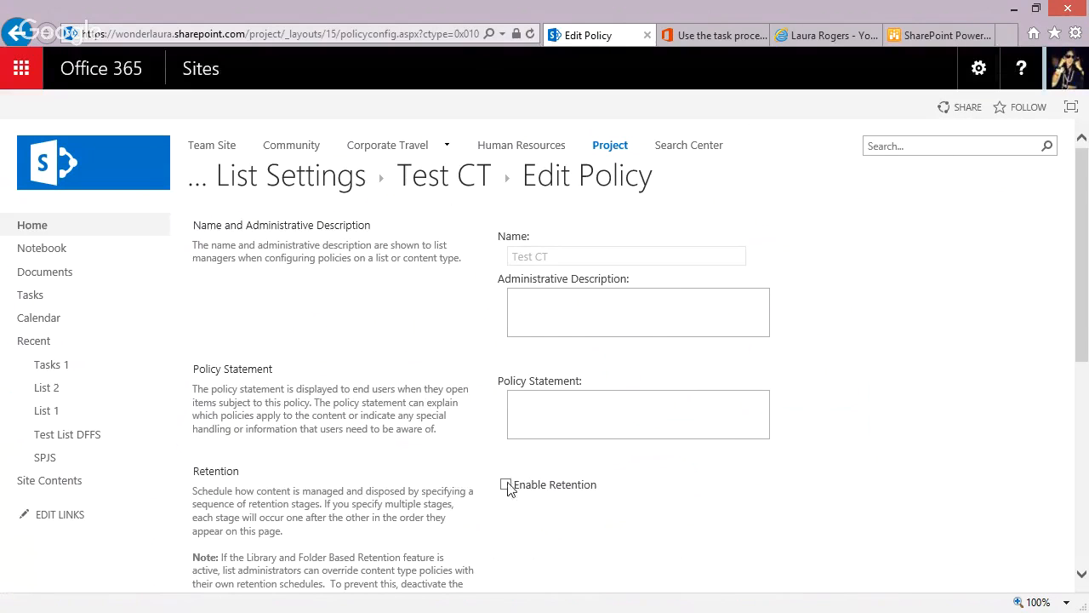
{"action": "left_click", "coordinate": [505, 485]}
{"action": "scroll", "coordinate": [579, 364], "scroll_direction": "down", "scroll_amount": 3}
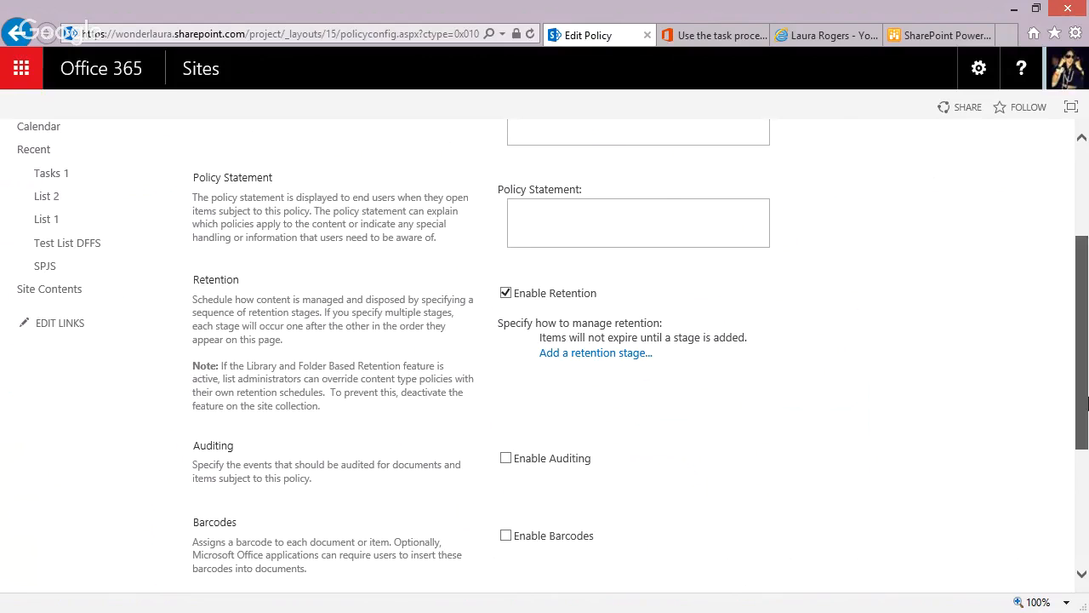
Add a retention stage whose time period is This Month + 1 months.
{"action": "left_click", "coordinate": [579, 351]}
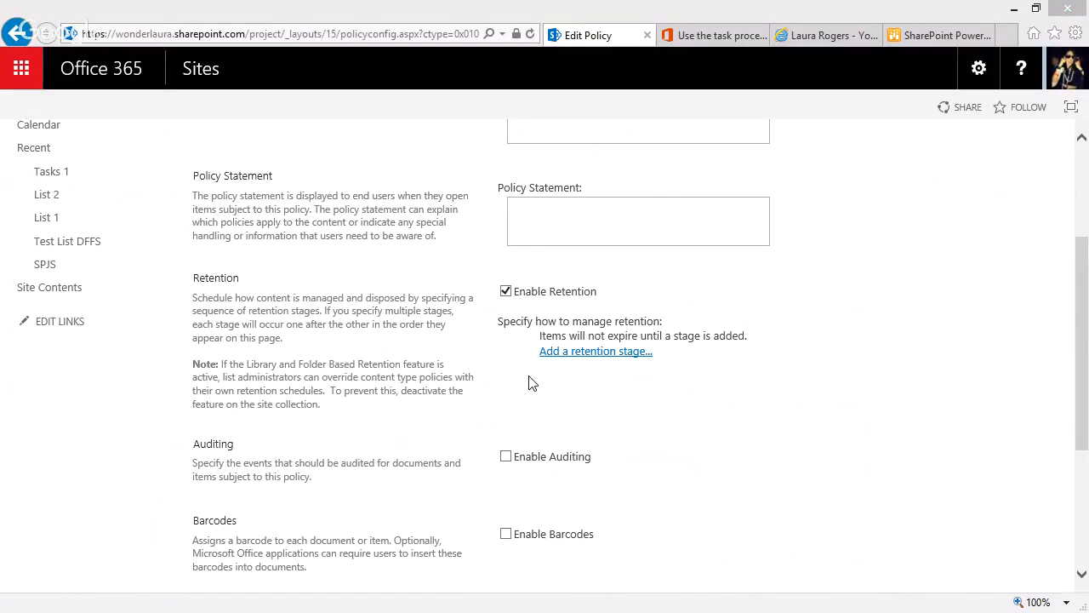
{"action": "left_click", "coordinate": [460, 237]}
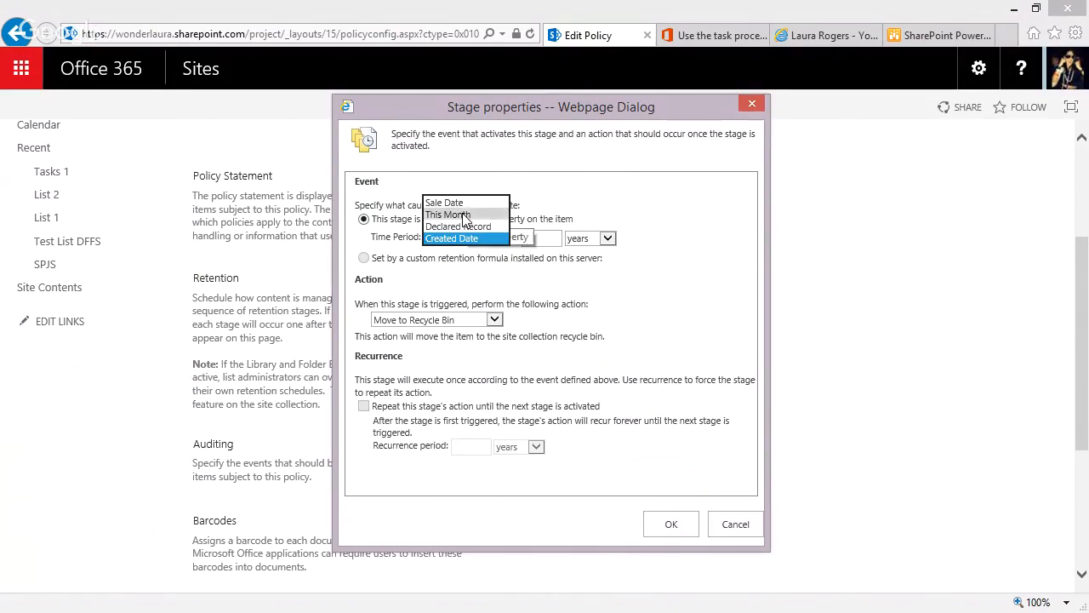
{"action": "left_click", "coordinate": [464, 215]}
{"action": "left_click", "coordinate": [552, 237]}
{"action": "type", "text": "1"}
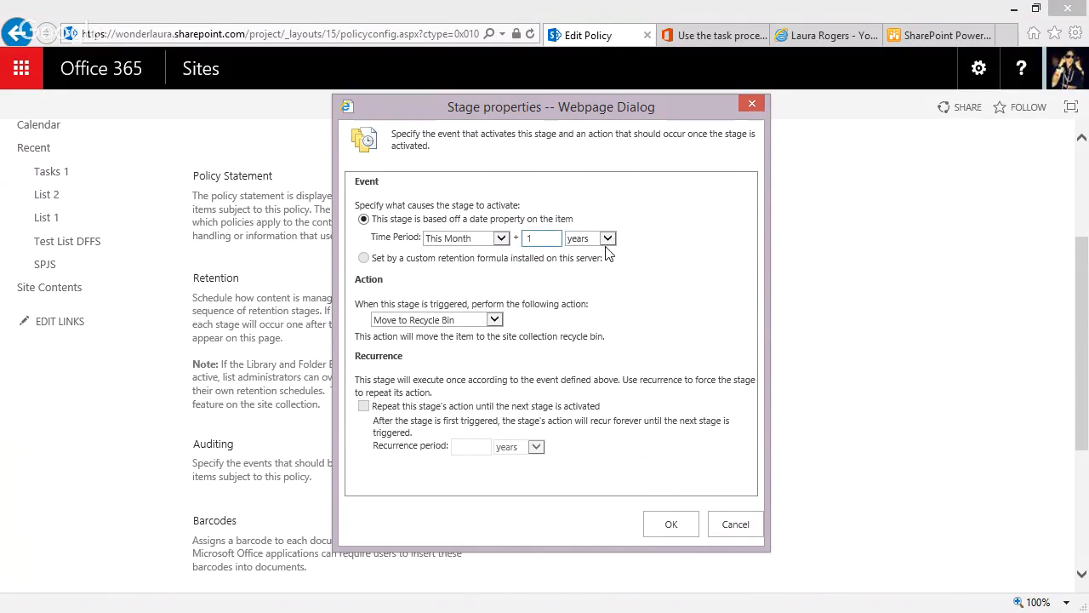
{"action": "left_click", "coordinate": [608, 239]}
{"action": "left_click", "coordinate": [587, 227]}
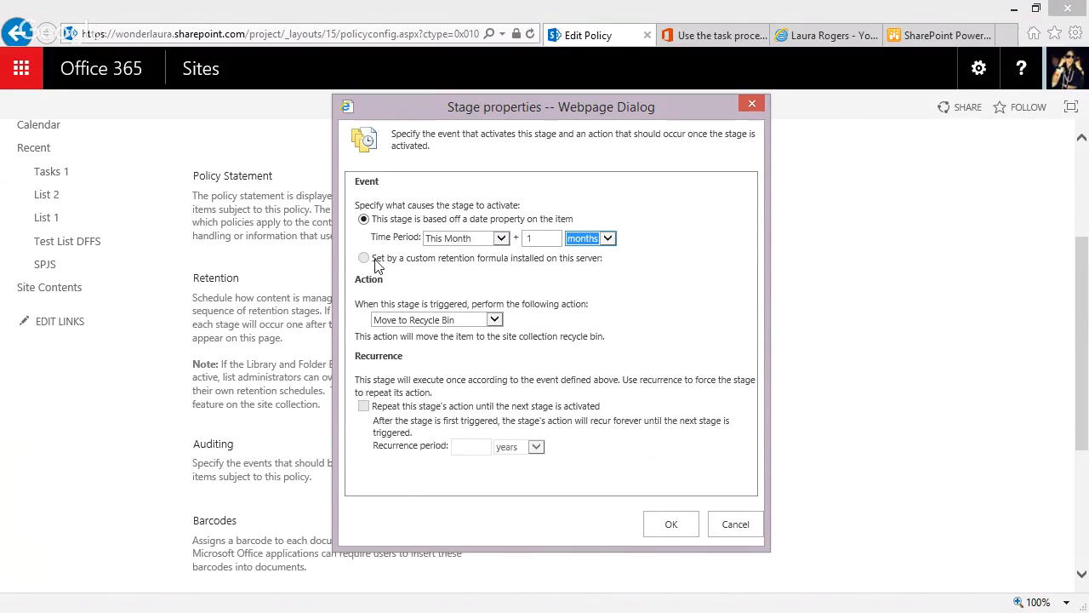
Make the retention stage start the Copy Item workflow, and save the Test CT policy.
{"action": "left_click", "coordinate": [425, 322]}
{"action": "left_click", "coordinate": [417, 356]}
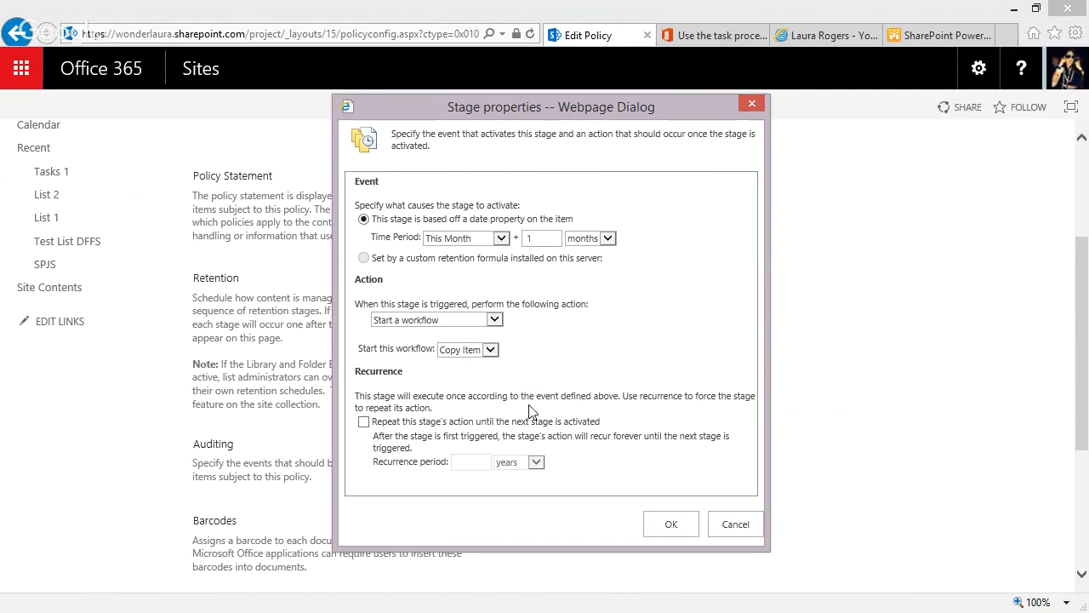
{"action": "left_click", "coordinate": [672, 524]}
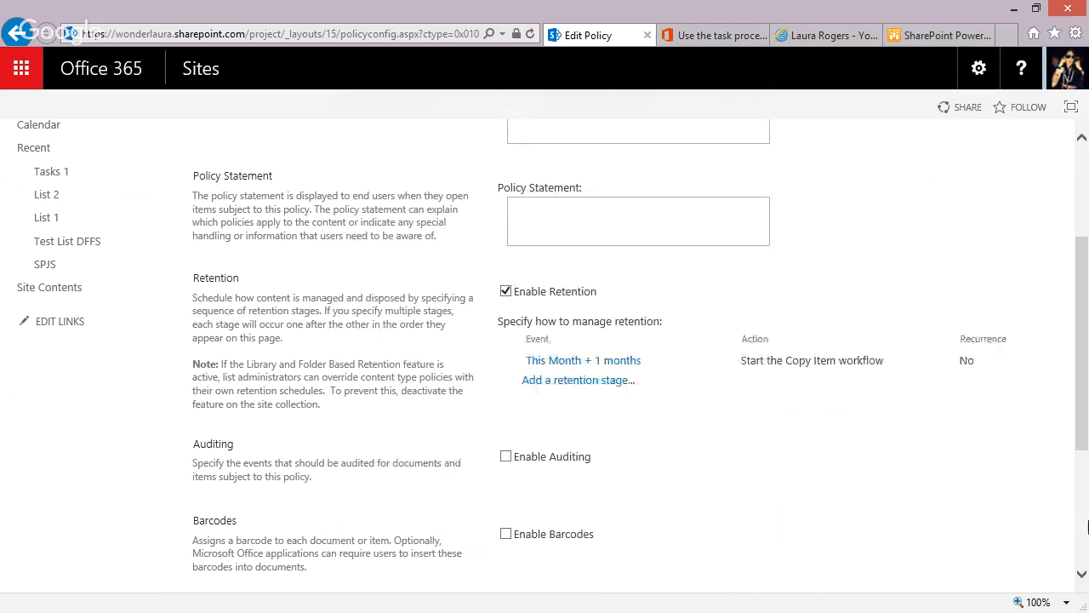
{"action": "scroll", "coordinate": [1084, 492], "scroll_direction": "down", "scroll_amount": 3}
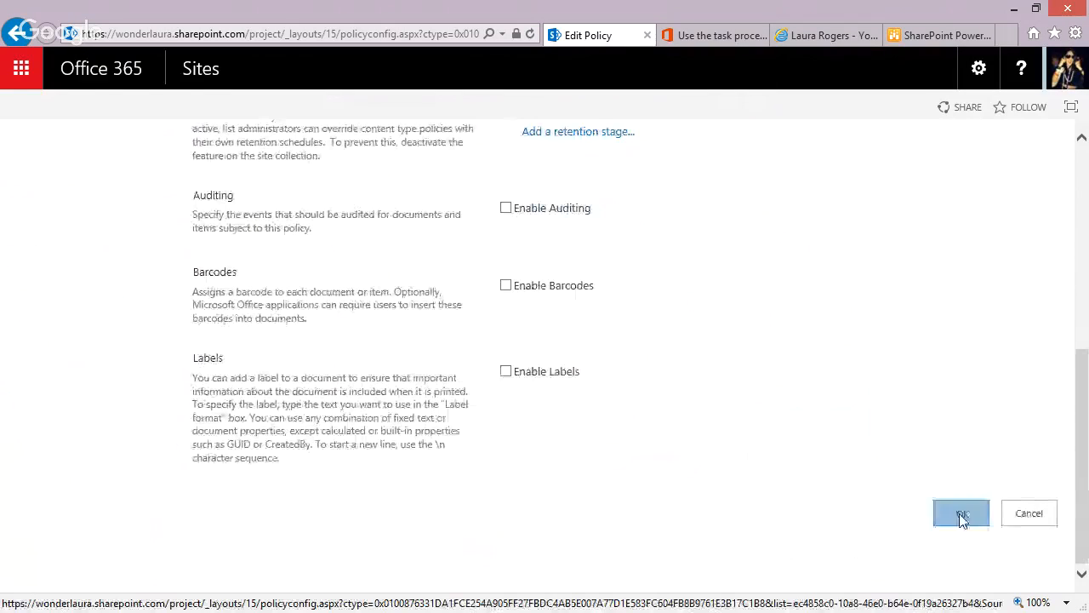
{"action": "left_click", "coordinate": [962, 514]}
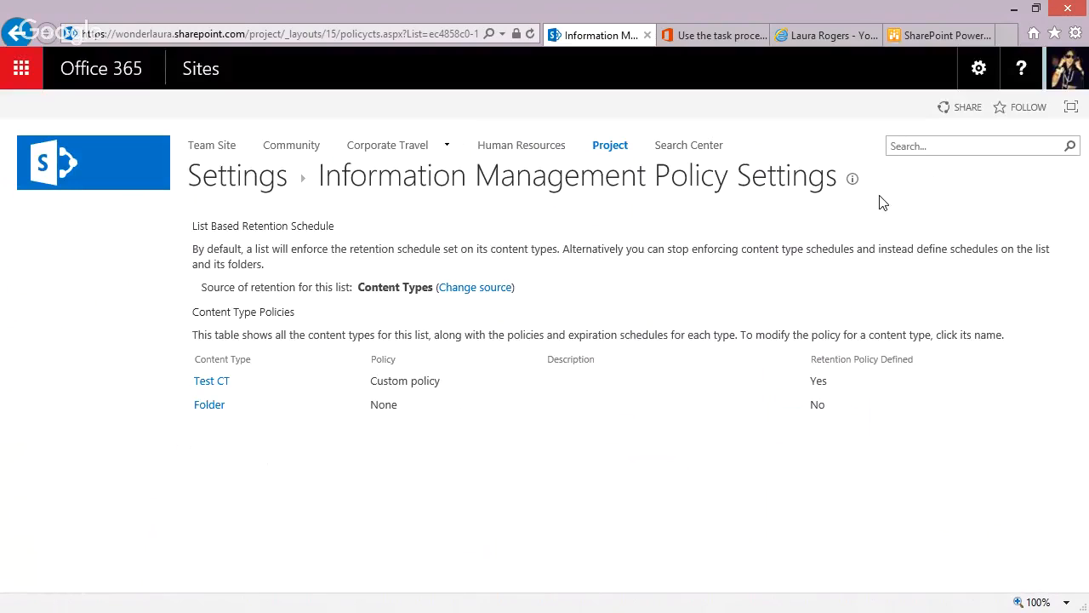
Return to List 1 and examine the Soup item's This Month value that the retention stage counts from.
{"action": "left_click", "coordinate": [245, 177]}
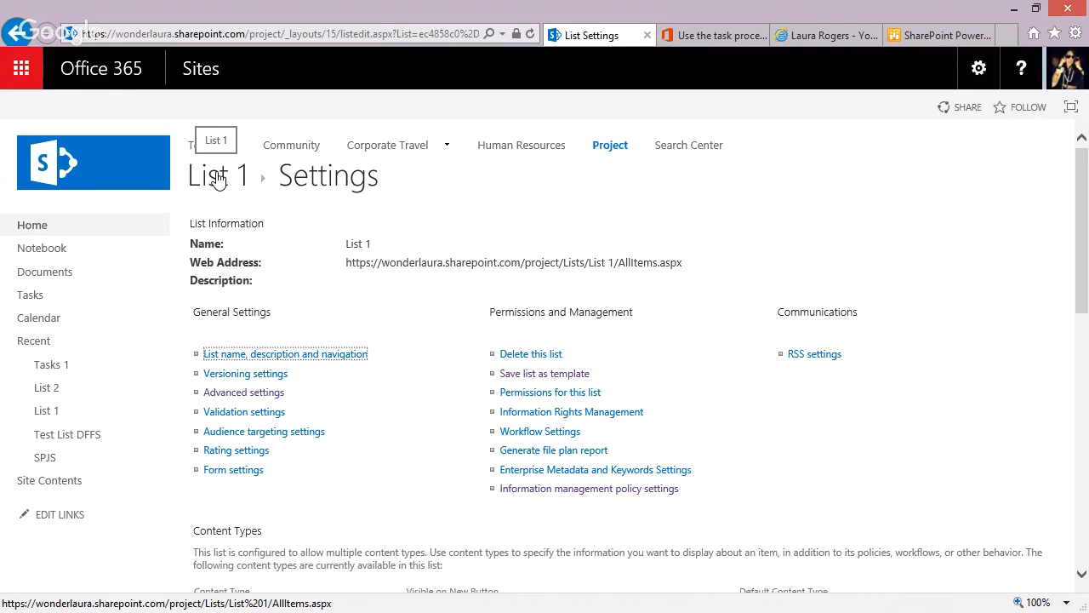
{"action": "left_click", "coordinate": [218, 180]}
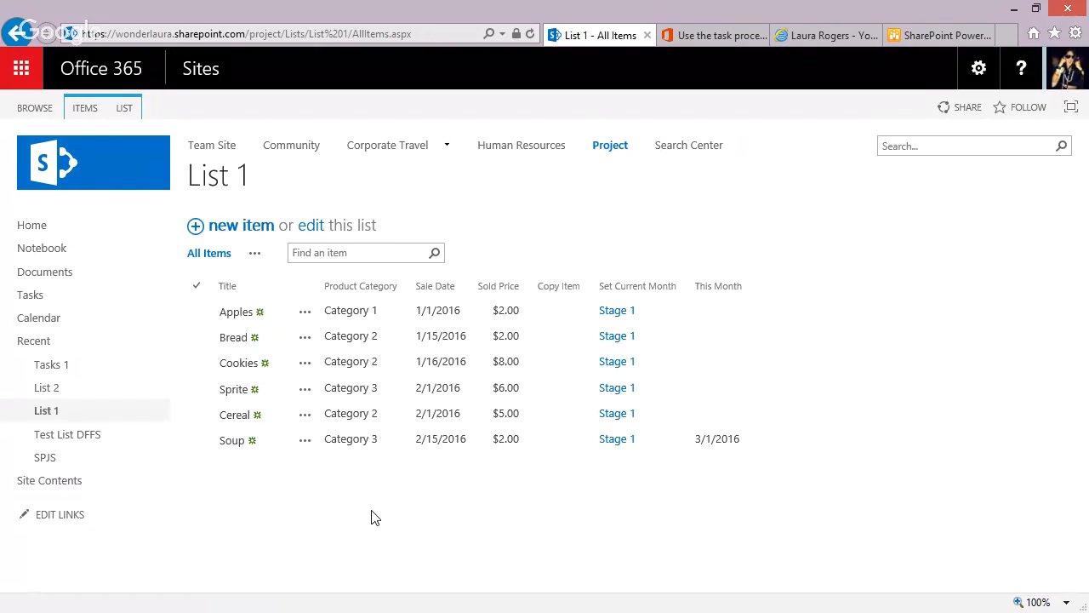
{"action": "left_click_drag", "start_coordinate": [695, 439], "coordinate": [728, 438]}
{"action": "left_click", "coordinate": [706, 440]}
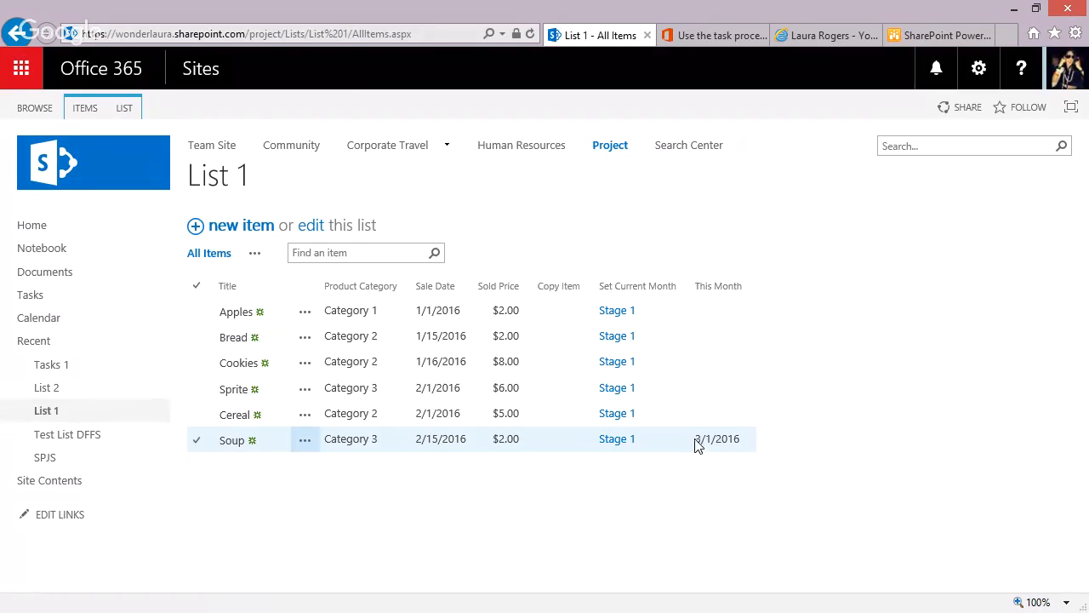
{"action": "left_click_drag", "start_coordinate": [697, 438], "coordinate": [740, 442]}
{"action": "left_click", "coordinate": [696, 445]}
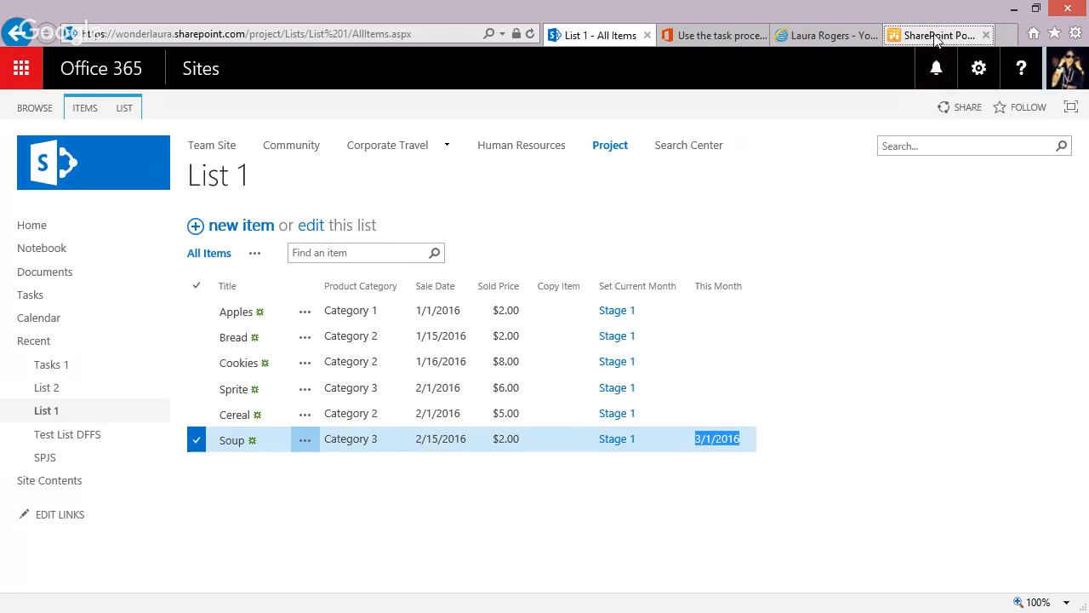
Switch to the SharePoint Power Hour–Workflow Q&A blog post to read its list of questions.
{"action": "left_click", "coordinate": [893, 36]}
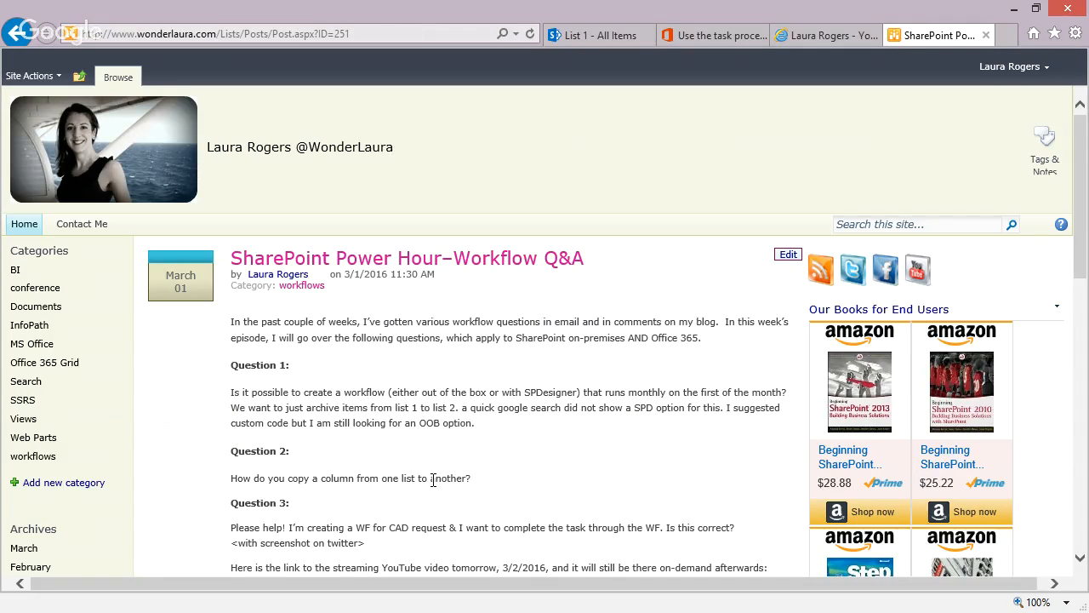
Return to List 1 in the browser and add a custom list named Subcategory to the Project site.
{"action": "key", "text": "alt+Tab"}
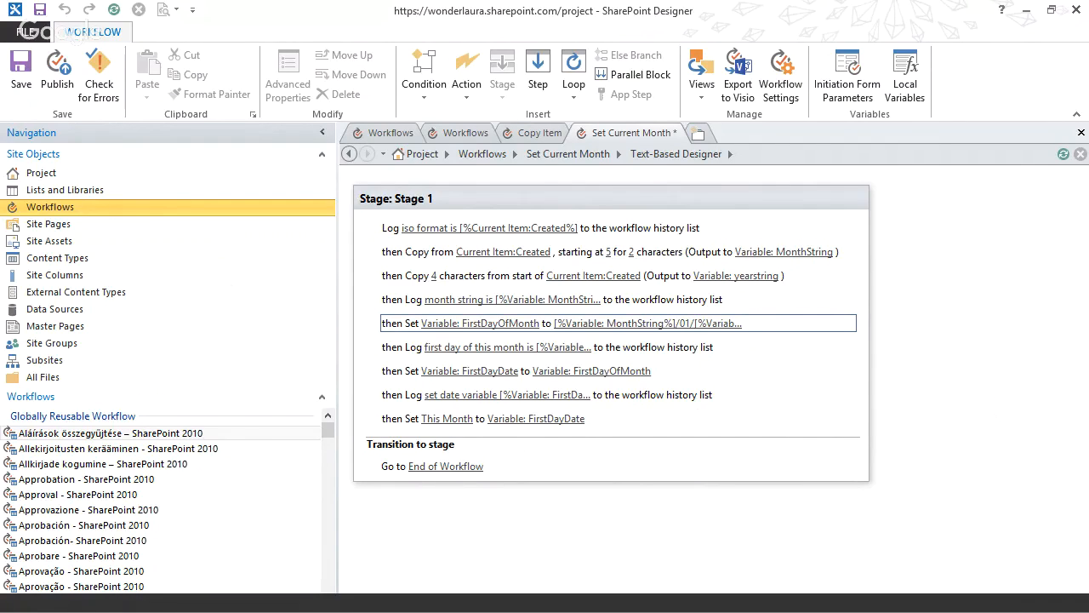
{"action": "left_click", "coordinate": [1026, 10]}
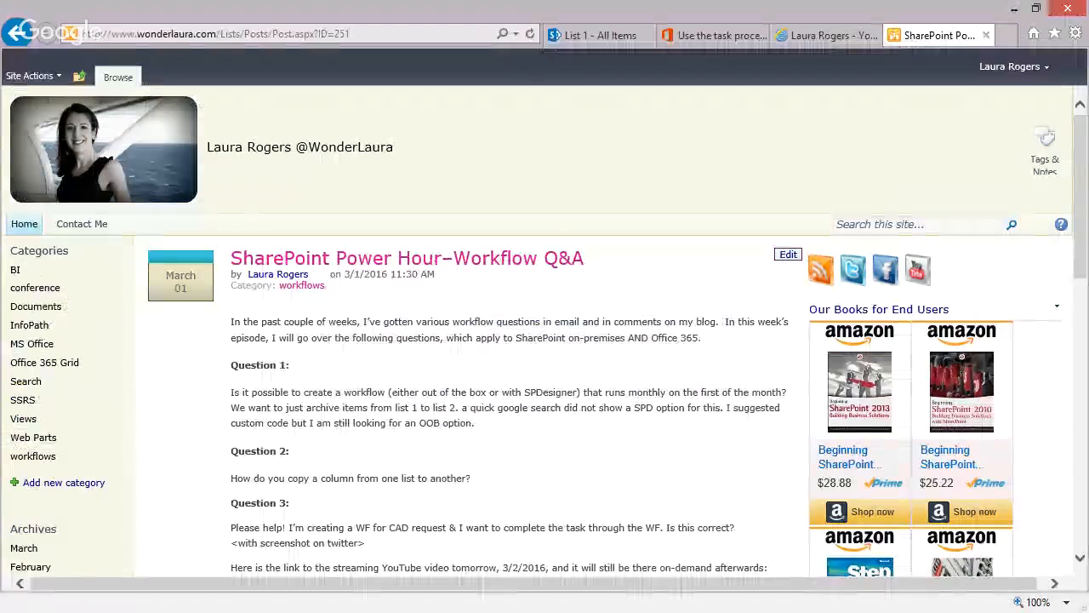
{"action": "left_click", "coordinate": [604, 35]}
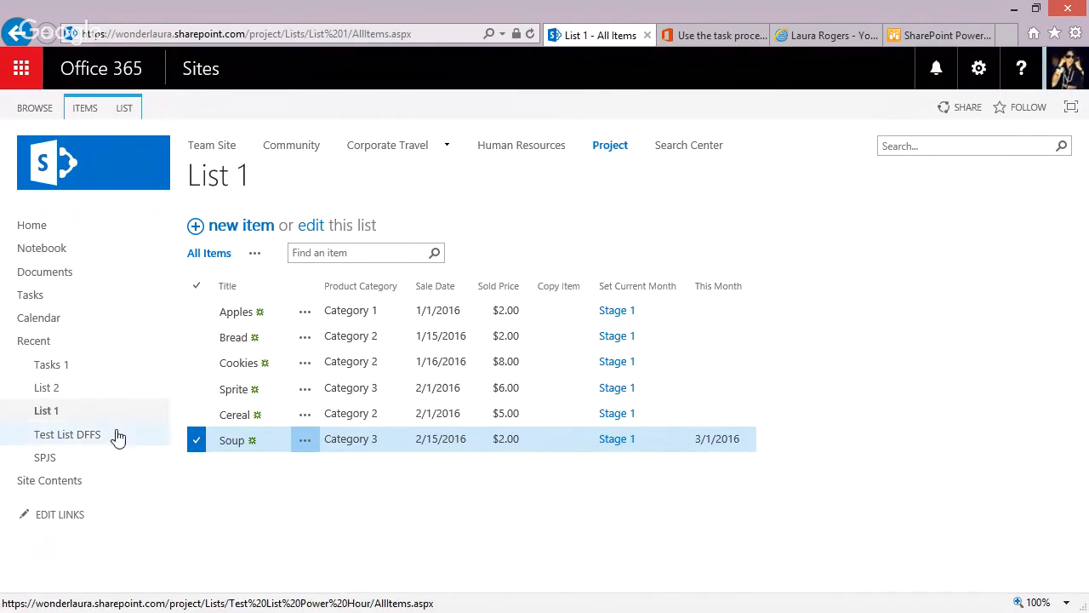
{"action": "left_click", "coordinate": [979, 68]}
{"action": "left_click", "coordinate": [888, 234]}
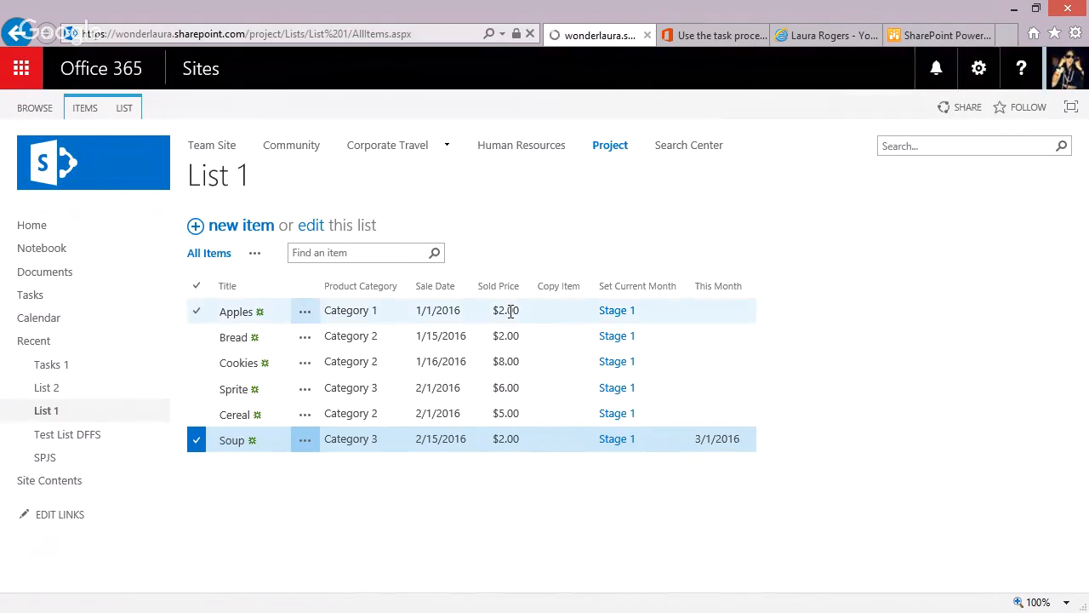
{"action": "left_click", "coordinate": [265, 223]}
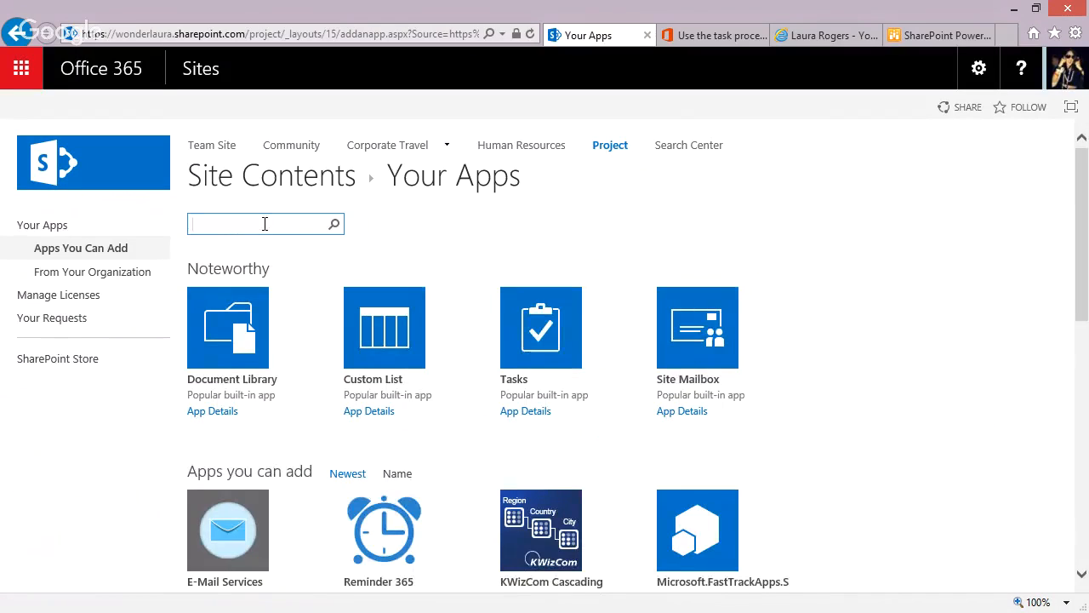
{"action": "left_click", "coordinate": [406, 323]}
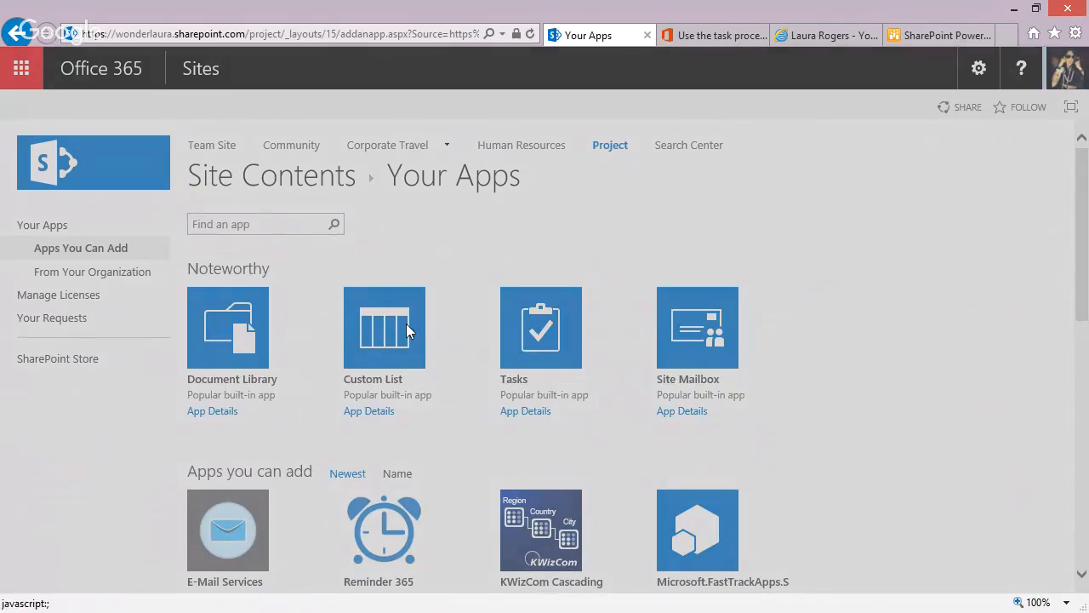
{"action": "type", "text": "Sup"}
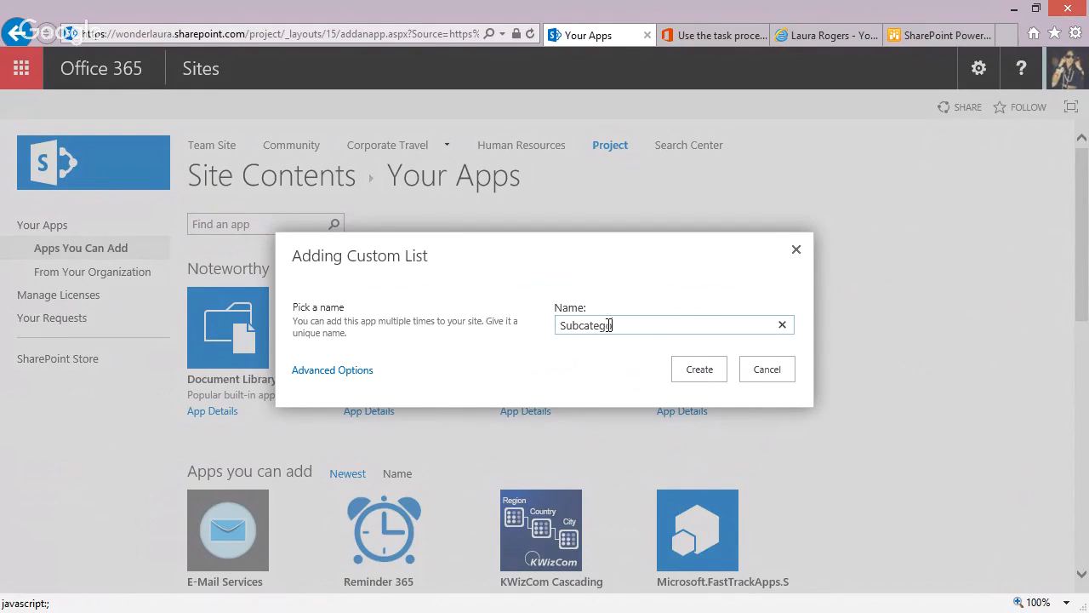
{"action": "left_click", "coordinate": [694, 369]}
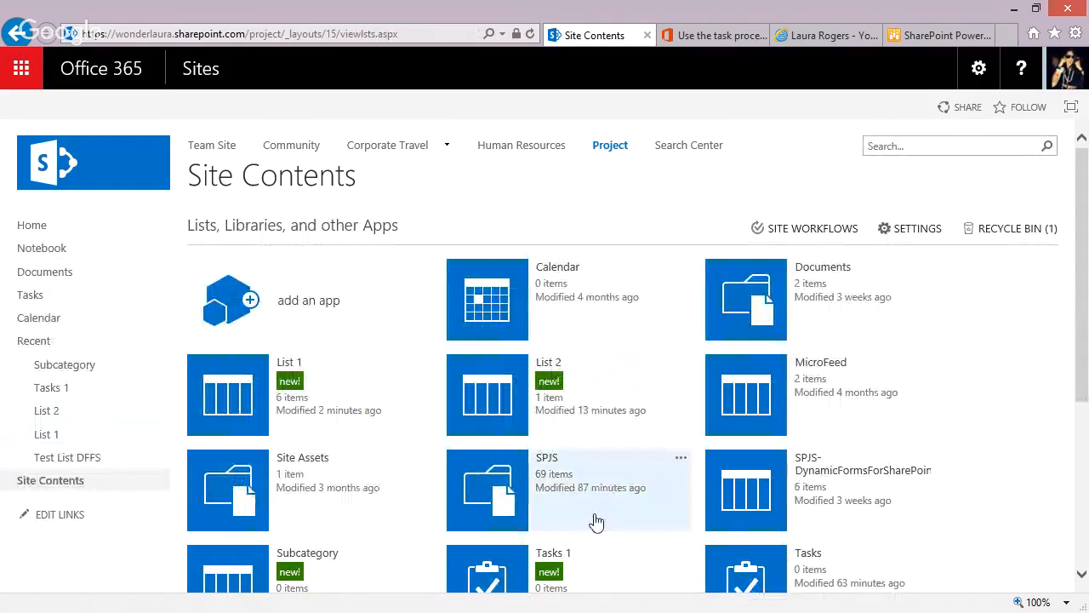
Open the Subcategory list and save a new item titled one.
{"action": "scroll", "coordinate": [340, 510], "scroll_direction": "down", "scroll_amount": 1}
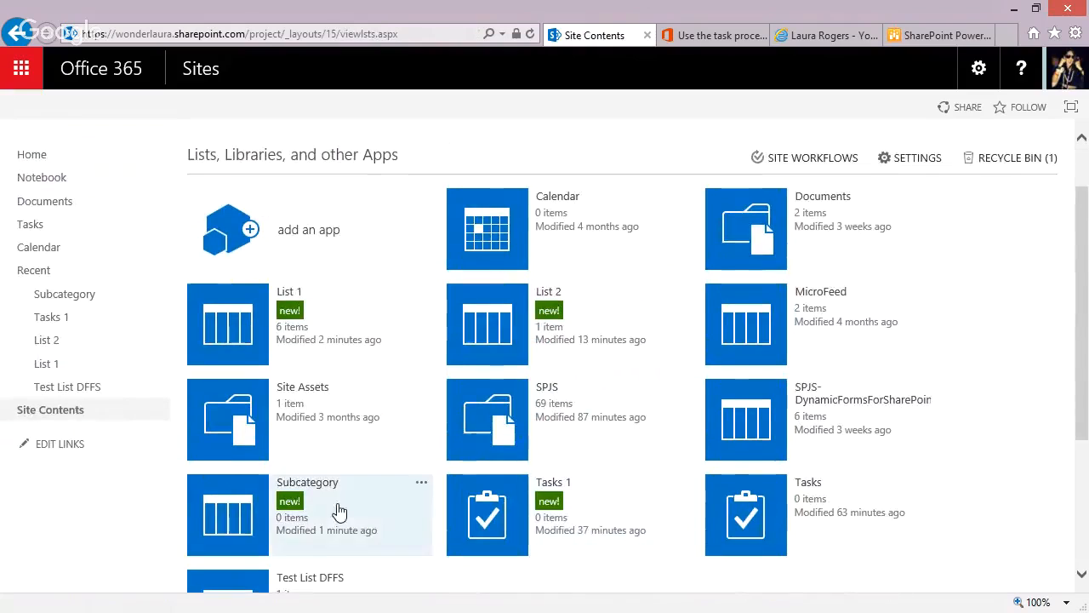
{"action": "left_click", "coordinate": [242, 521]}
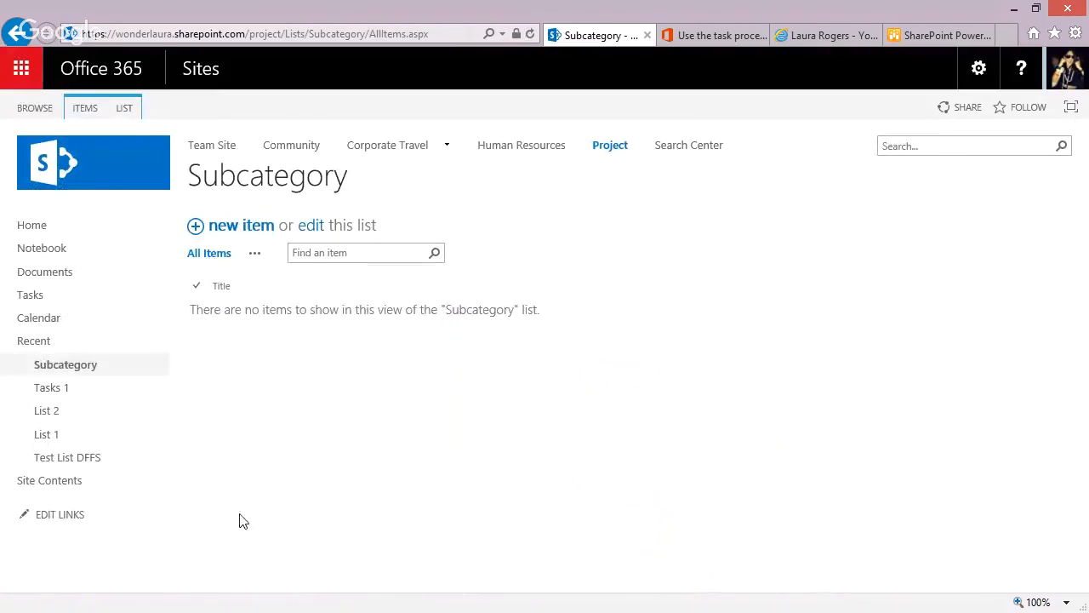
{"action": "left_click", "coordinate": [234, 228]}
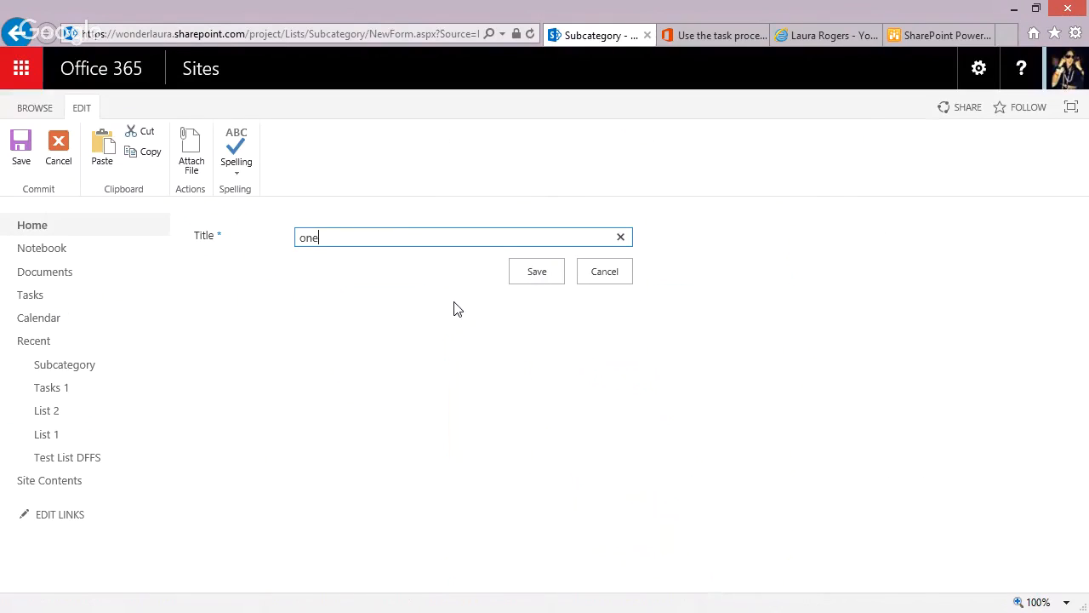
{"action": "left_click", "coordinate": [525, 274]}
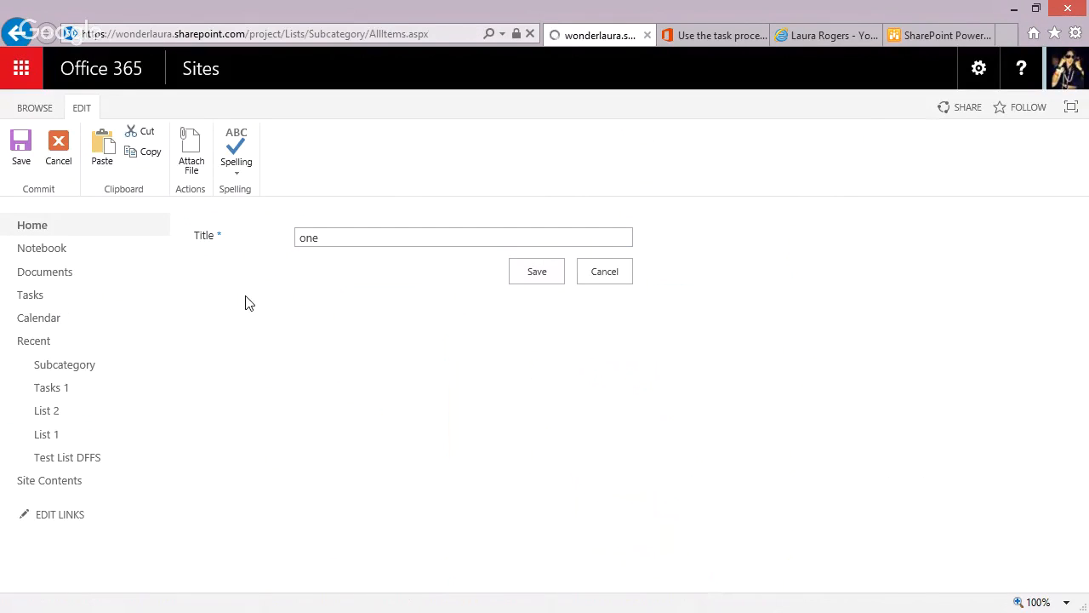
Bulk-add the items two and three to the Subcategory list, and return it to the standard view.
{"action": "left_click", "coordinate": [122, 107]}
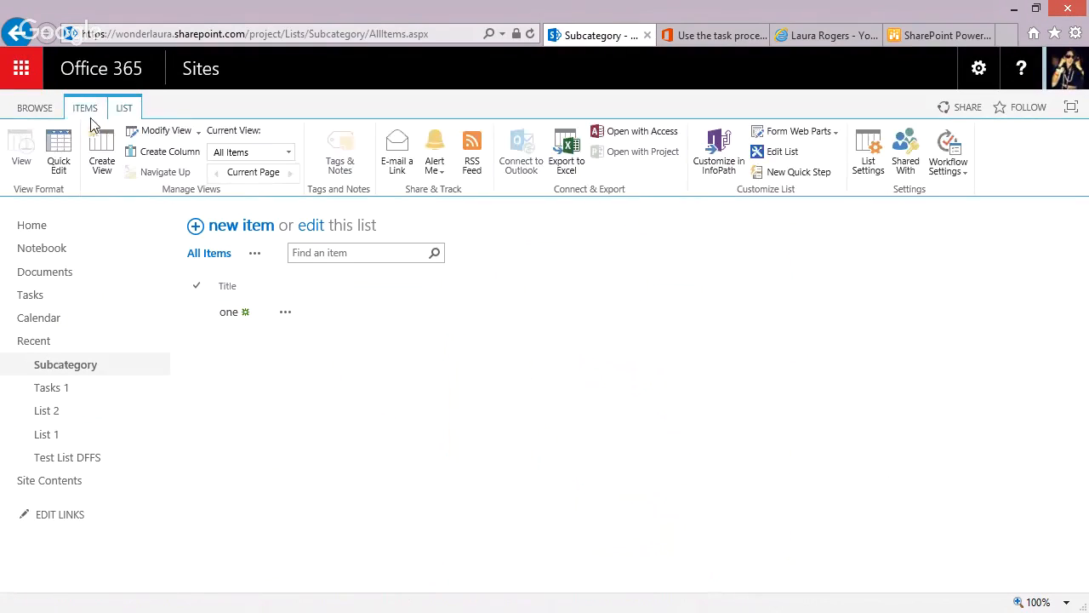
{"action": "left_click", "coordinate": [58, 154]}
{"action": "left_click", "coordinate": [261, 343]}
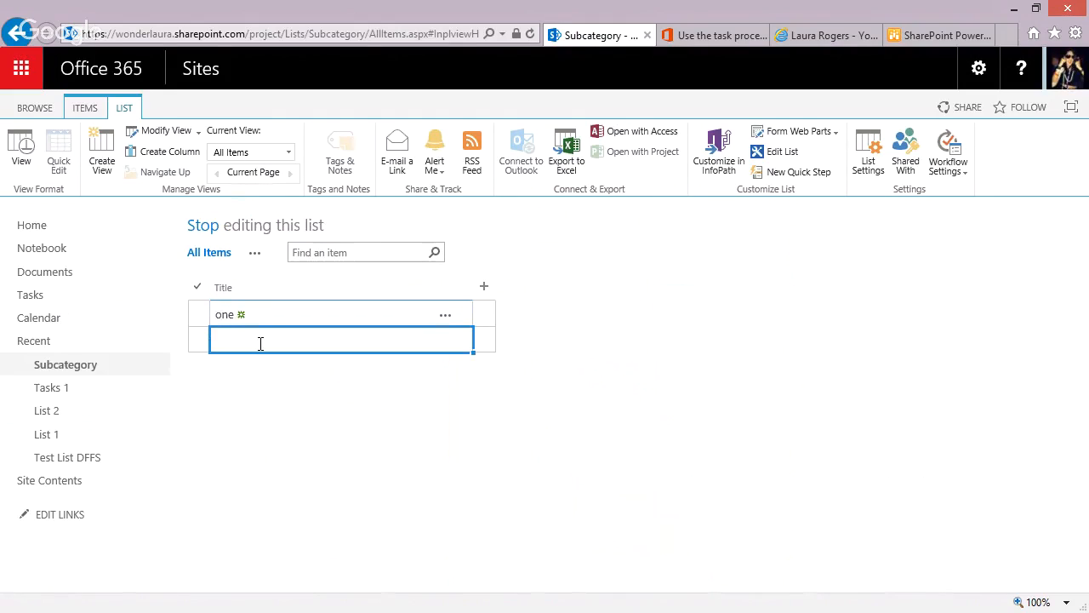
{"action": "type", "text": "two"}
{"action": "key", "text": "Return"}
{"action": "type", "text": "three"}
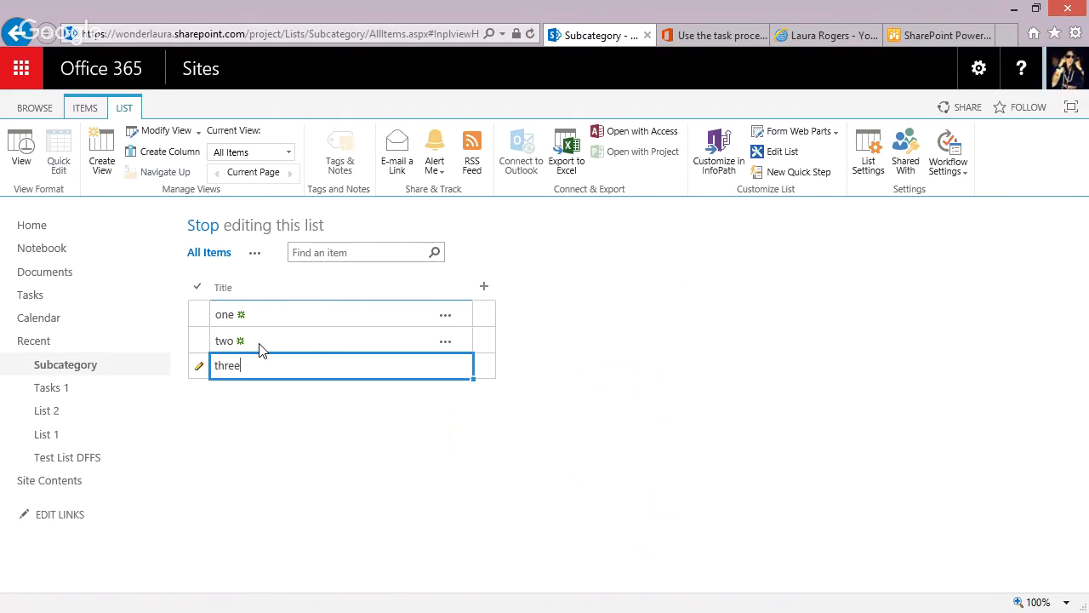
{"action": "key", "text": "Return"}
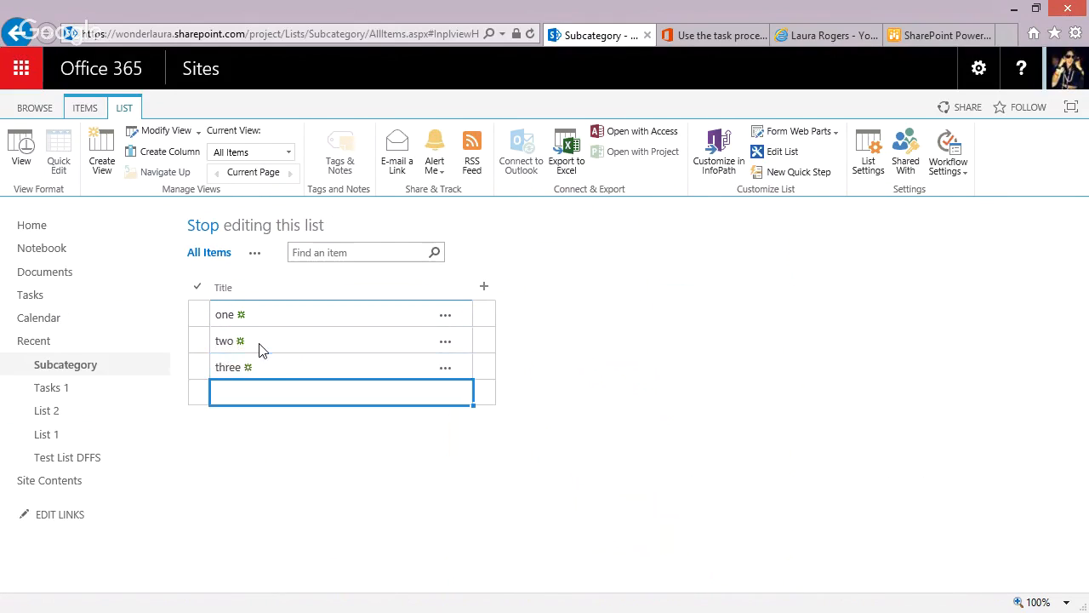
{"action": "left_click", "coordinate": [22, 155]}
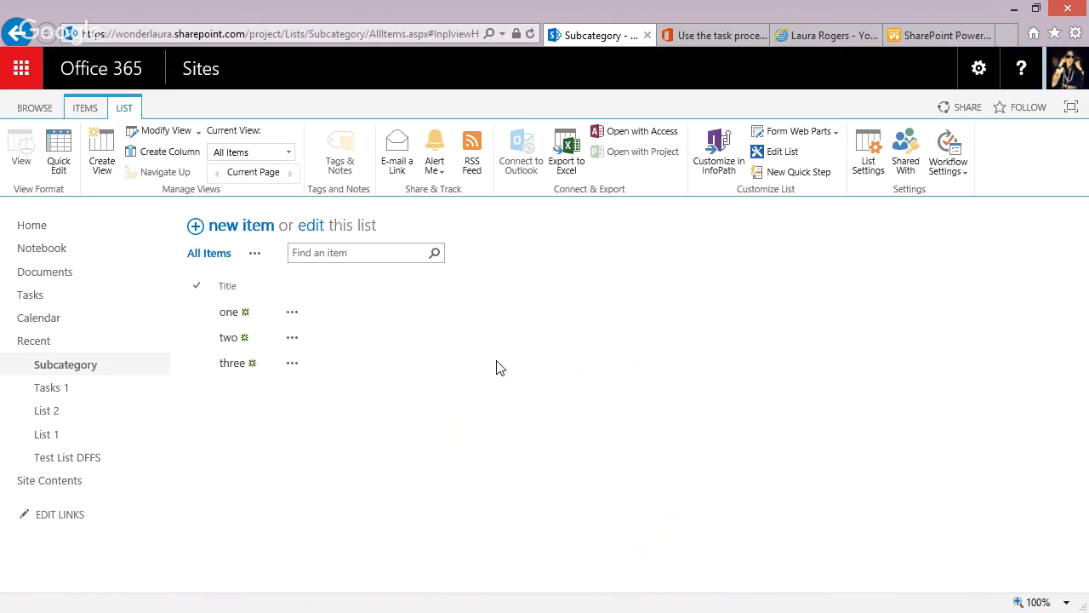
Start a new column in List 1 named subcategory with the Lookup type.
{"action": "left_click", "coordinate": [68, 435]}
{"action": "left_click", "coordinate": [125, 110]}
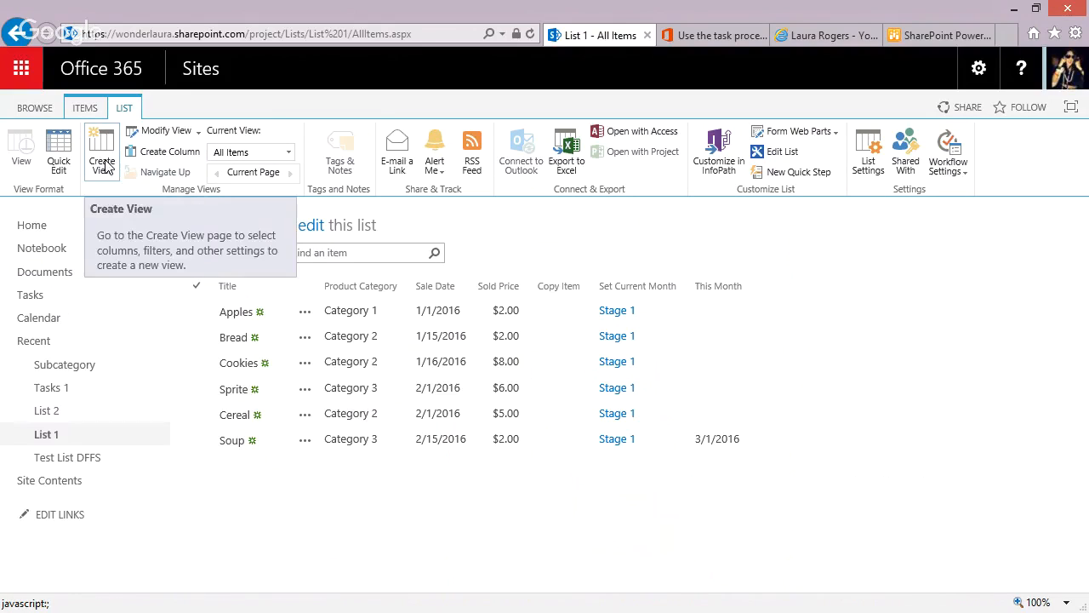
{"action": "left_click", "coordinate": [162, 153]}
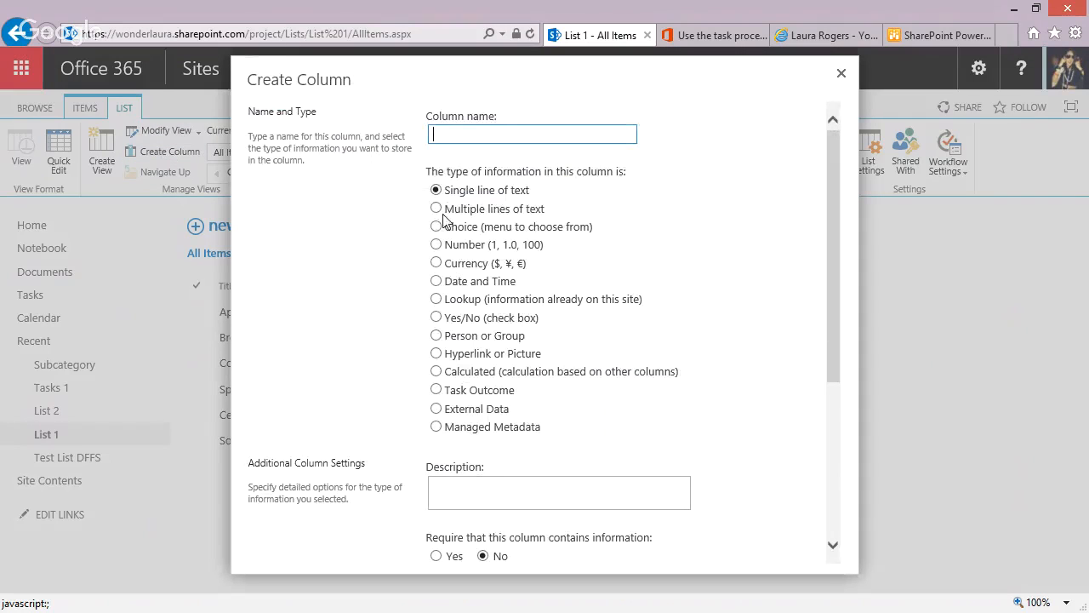
{"action": "left_click", "coordinate": [489, 131]}
{"action": "type", "text": "subca"}
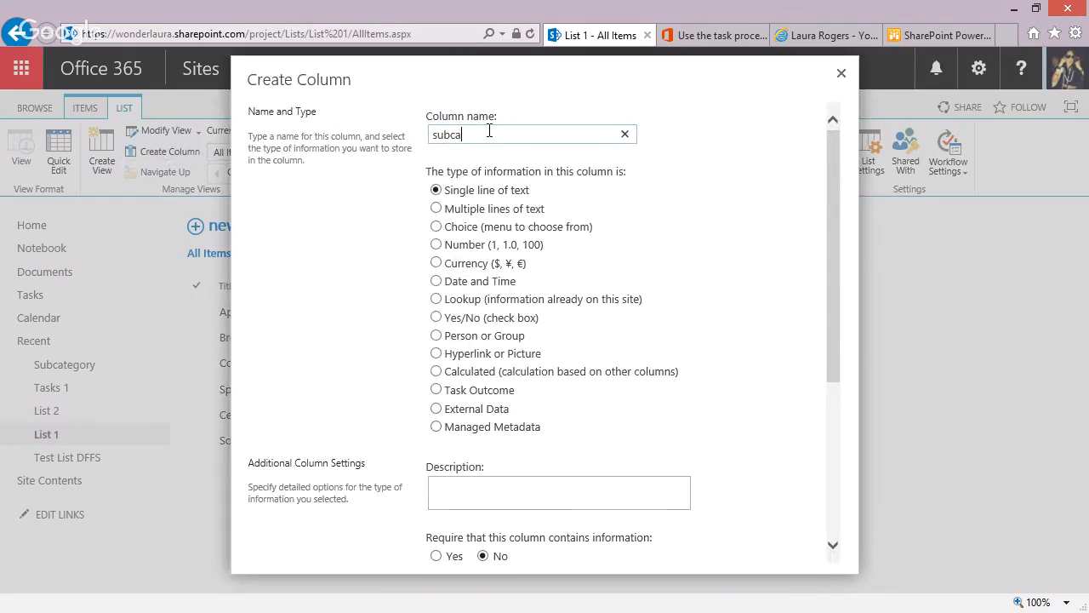
{"action": "type", "text": "tegory"}
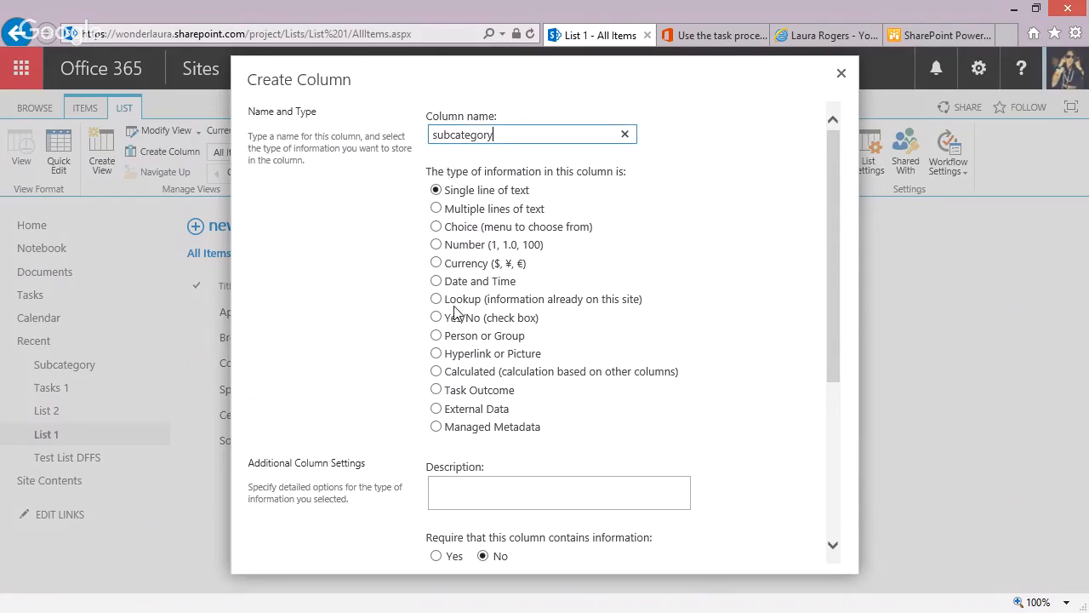
{"action": "left_click", "coordinate": [436, 299]}
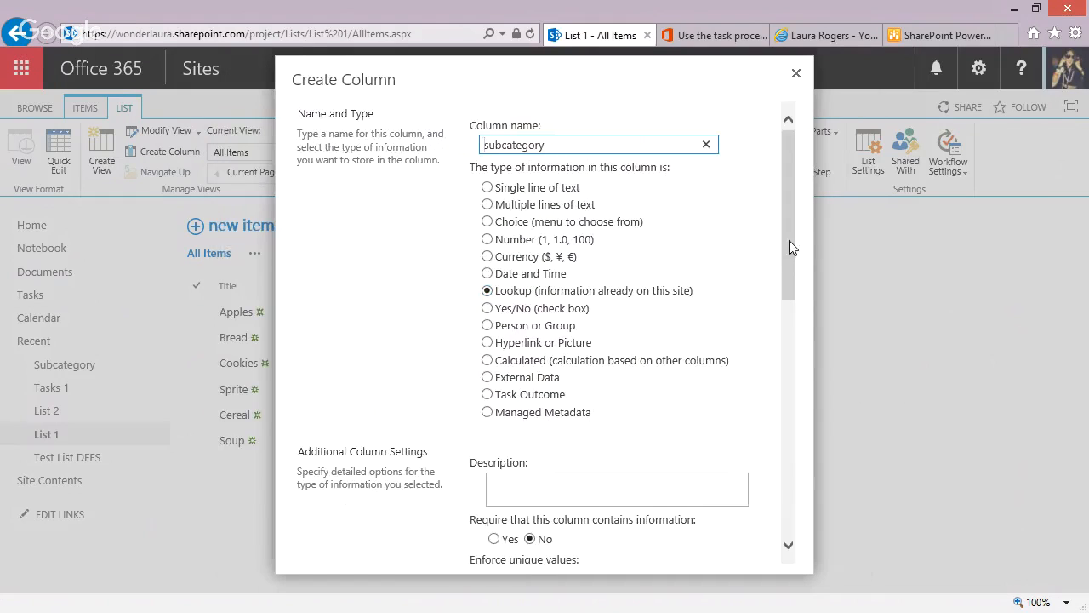
Make the lookup column get its information from the Subcategory list, and create the column.
{"action": "left_click_drag", "start_coordinate": [788, 235], "coordinate": [784, 365]}
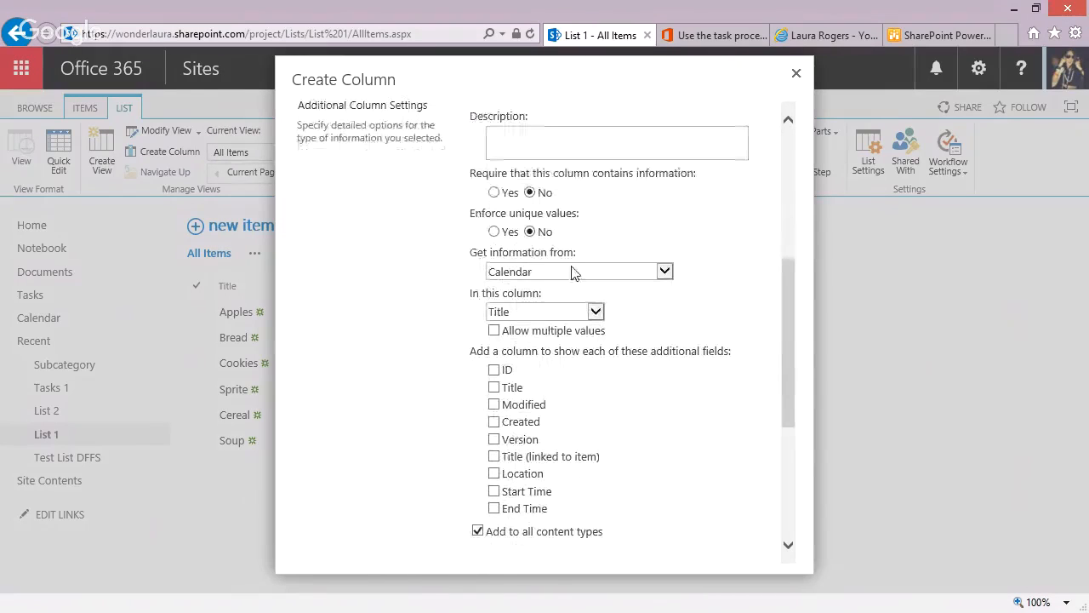
{"action": "left_click", "coordinate": [537, 268]}
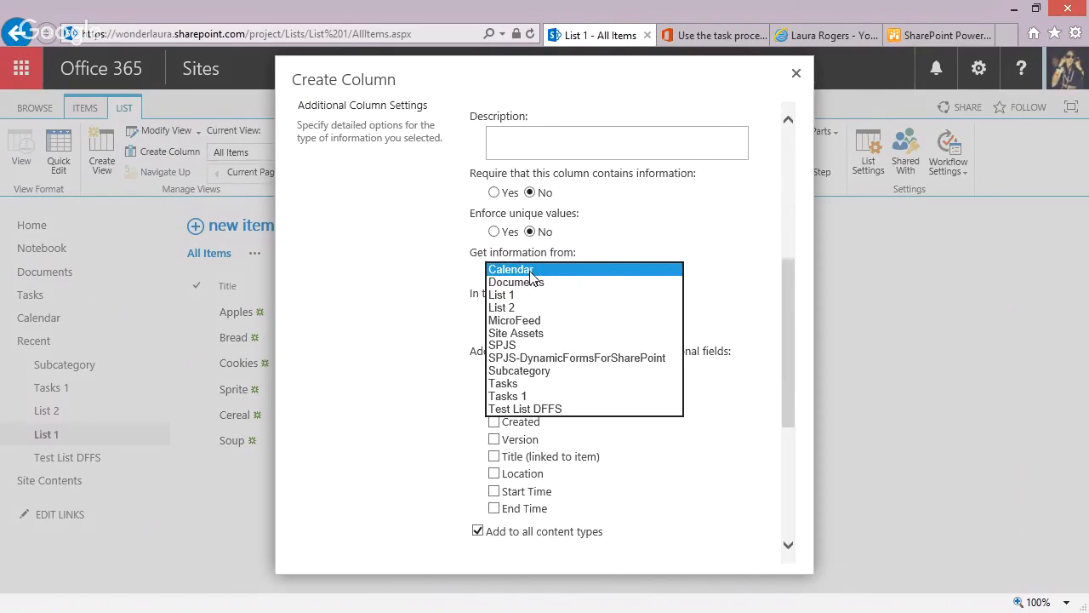
{"action": "left_click", "coordinate": [523, 370]}
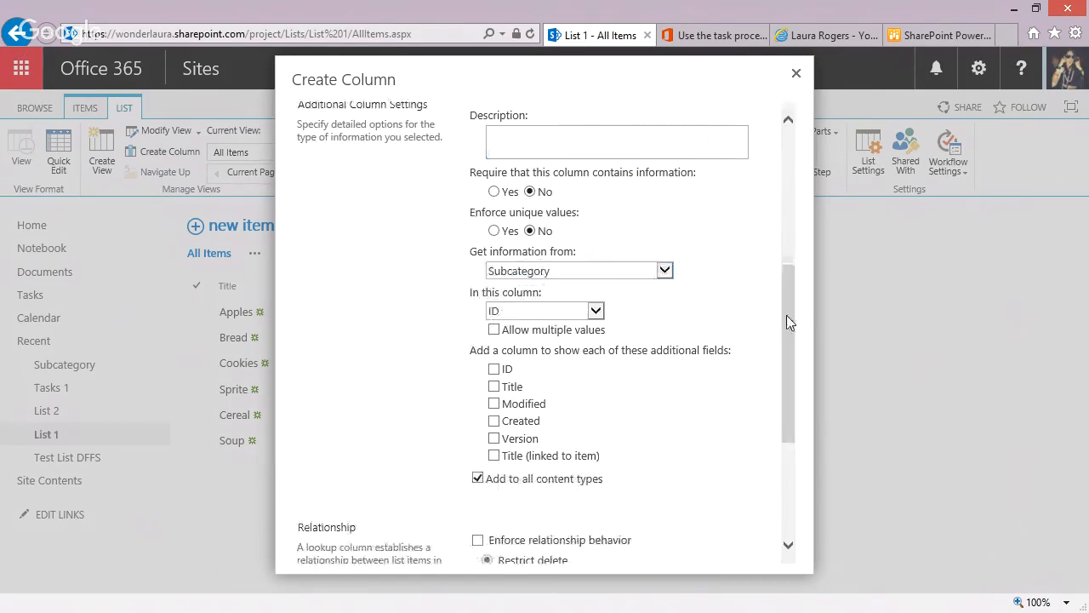
{"action": "left_click_drag", "start_coordinate": [790, 315], "coordinate": [780, 418]}
{"action": "left_click", "coordinate": [686, 550]}
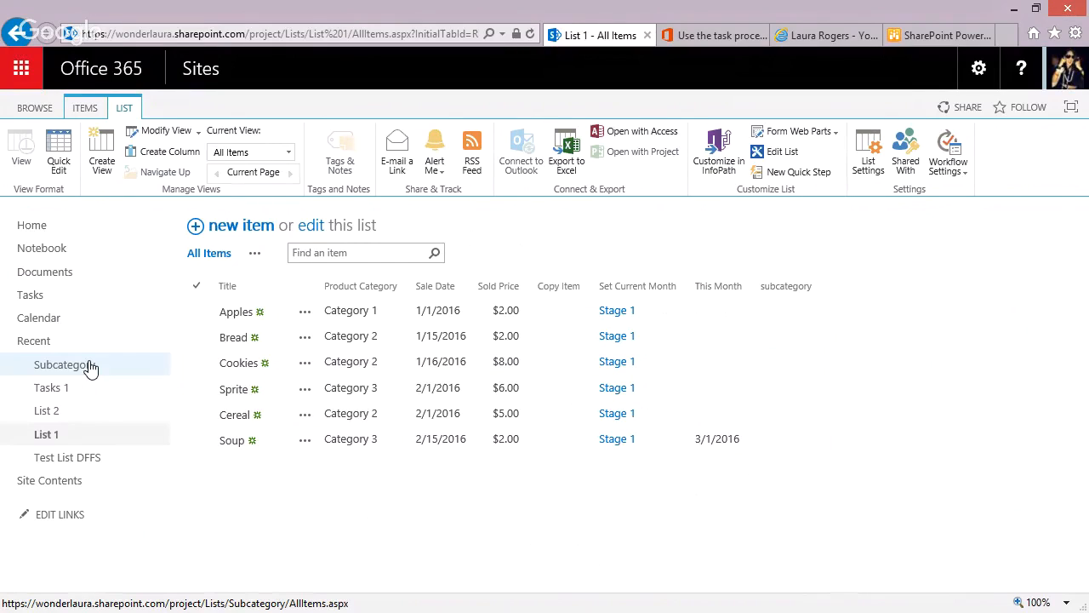
Start a new column in the Subcategory list named Color with the Choice type.
{"action": "left_click", "coordinate": [752, 446]}
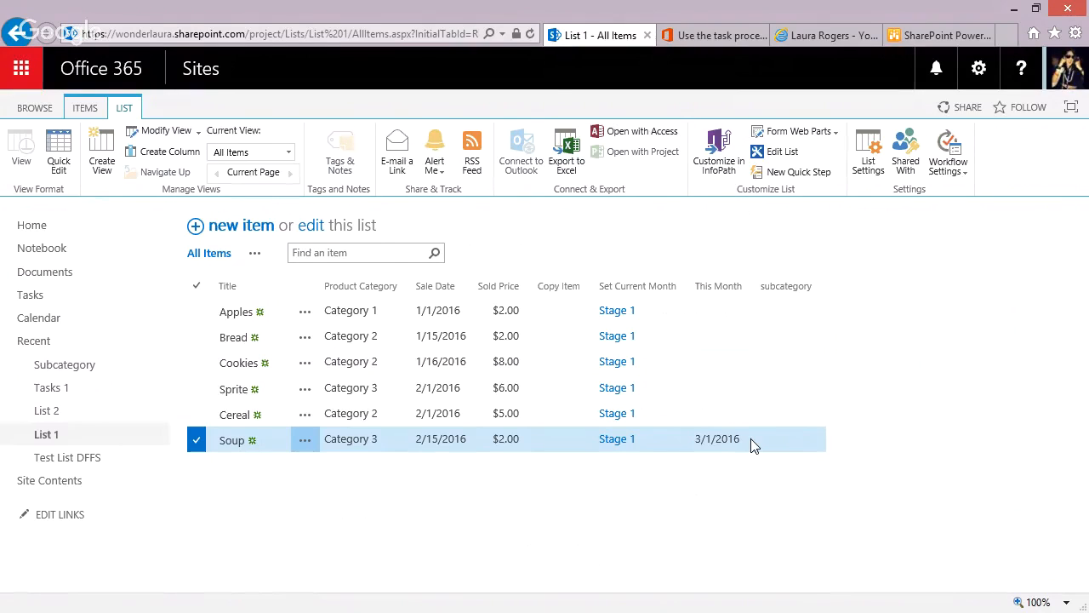
{"action": "left_click", "coordinate": [79, 368]}
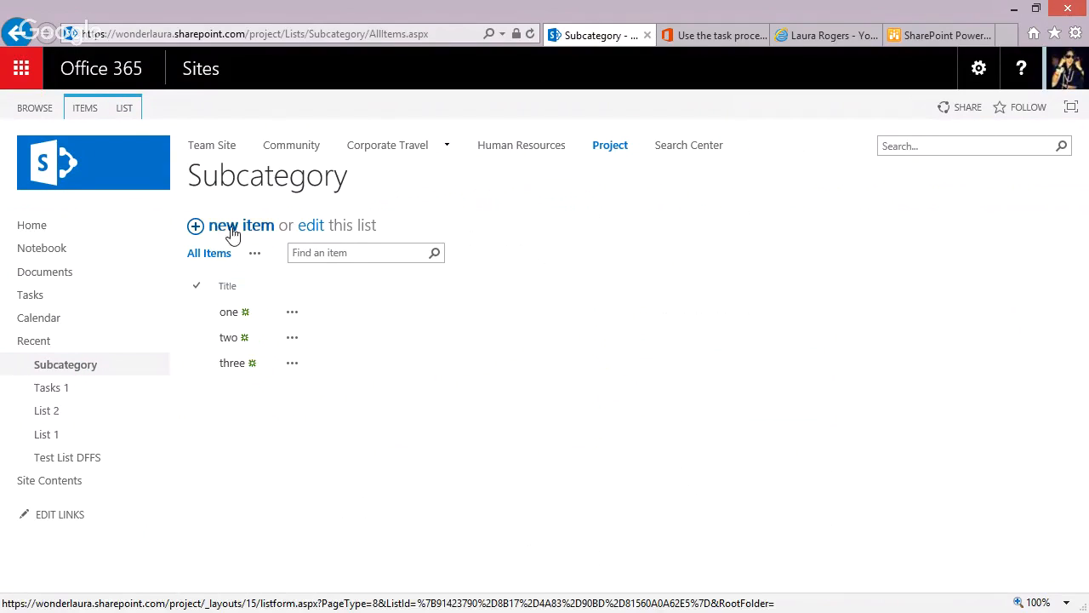
{"action": "left_click", "coordinate": [129, 112]}
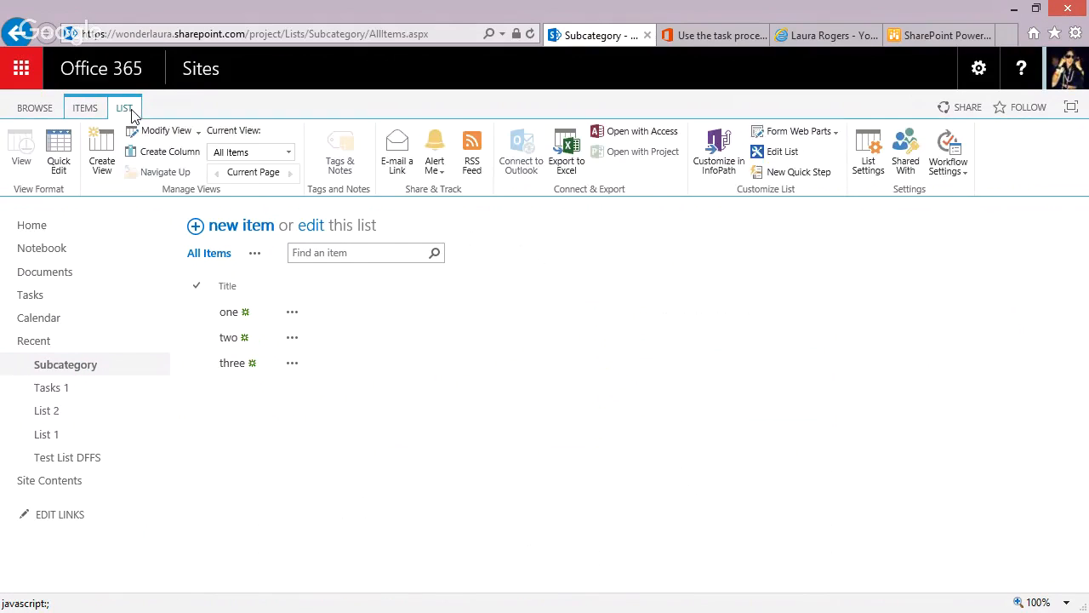
{"action": "left_click", "coordinate": [171, 159]}
{"action": "left_click", "coordinate": [503, 133]}
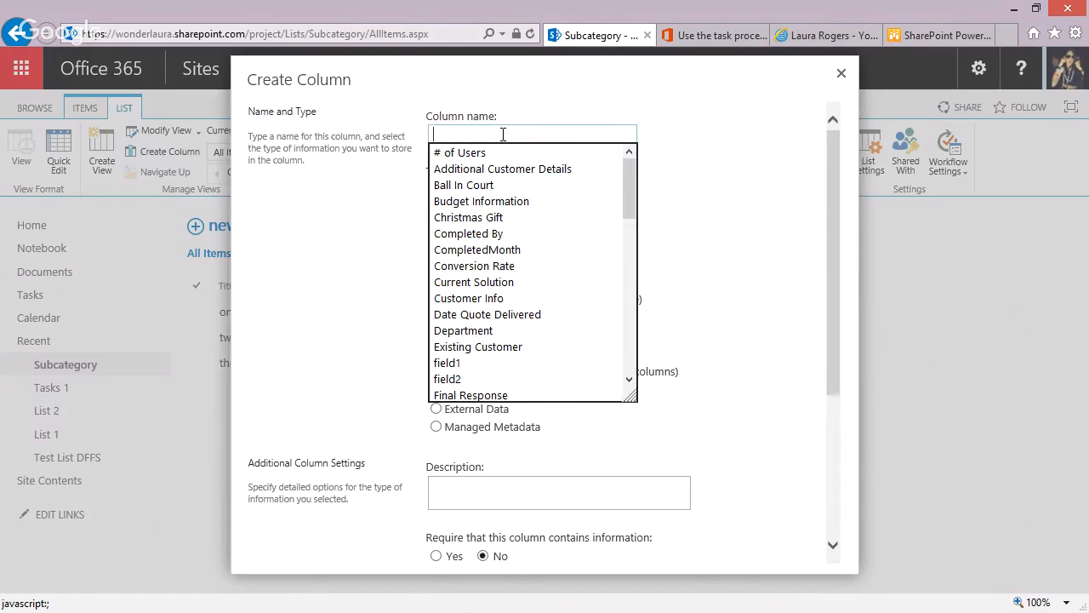
{"action": "type", "text": "Color"}
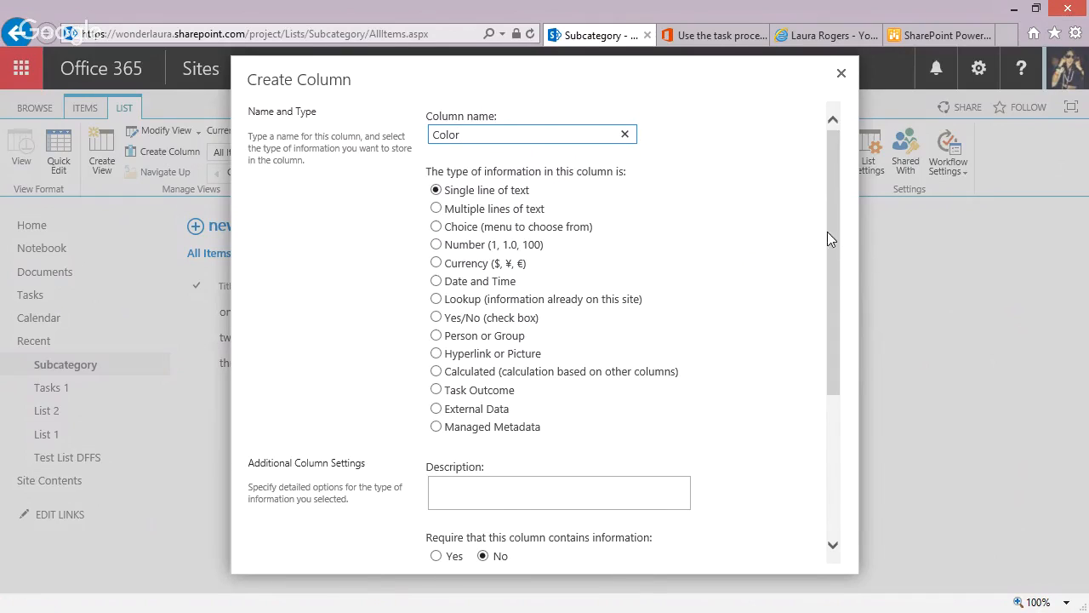
{"action": "left_click", "coordinate": [436, 226]}
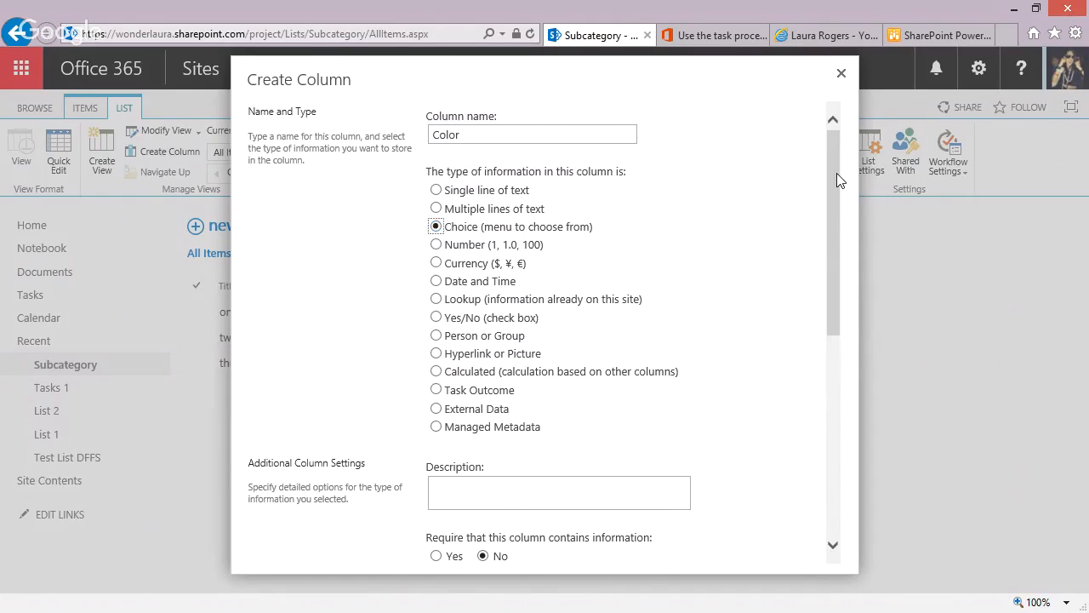
Replace the default choices of the Color column with blue and red, and create the column.
{"action": "scroll", "coordinate": [833, 178], "scroll_direction": "down", "scroll_amount": 5}
{"action": "left_click_drag", "start_coordinate": [508, 214], "coordinate": [377, 180]}
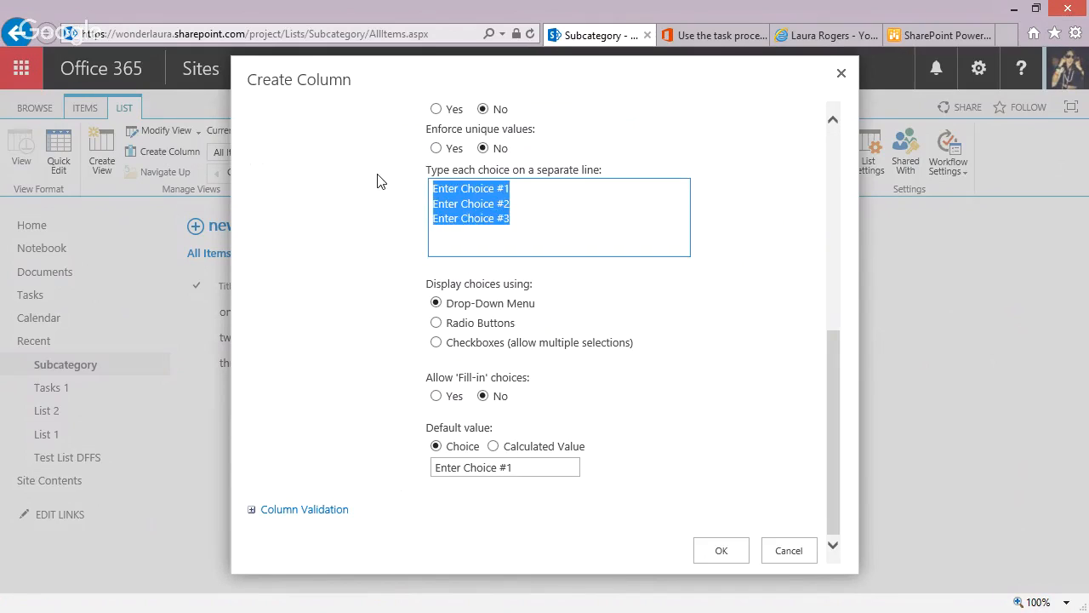
{"action": "type", "text": "blue"}
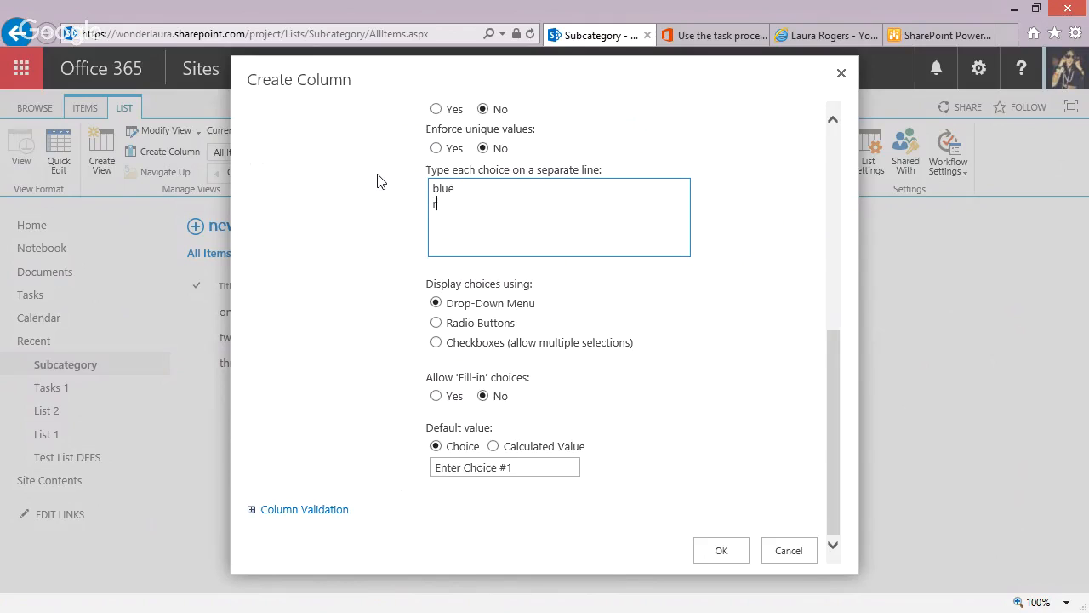
{"action": "left_click", "coordinate": [712, 553]}
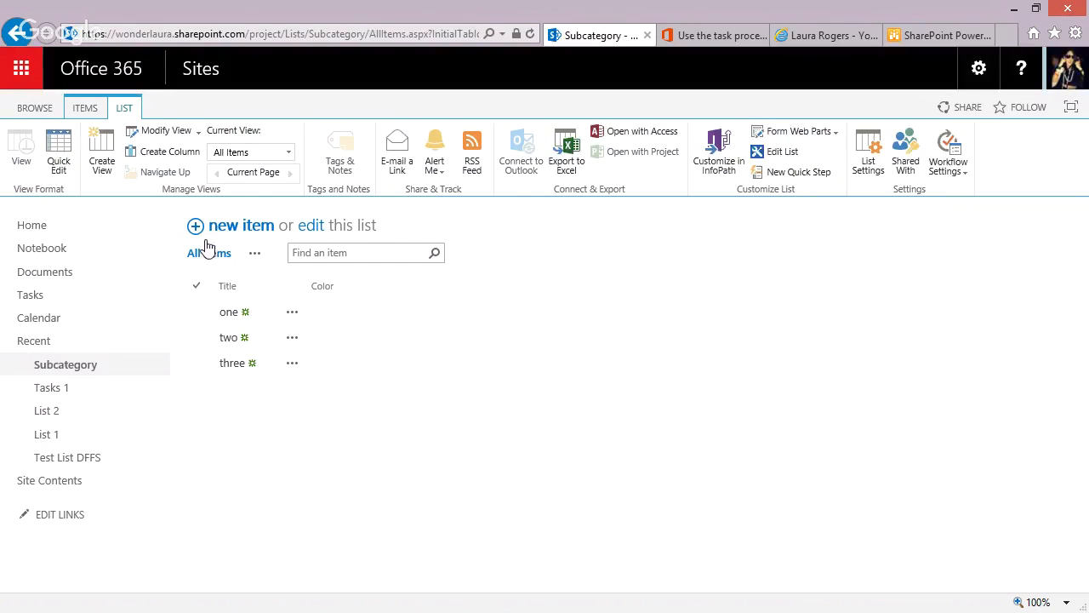
Create a single line of text column named label in the Subcategory list.
{"action": "left_click", "coordinate": [166, 151]}
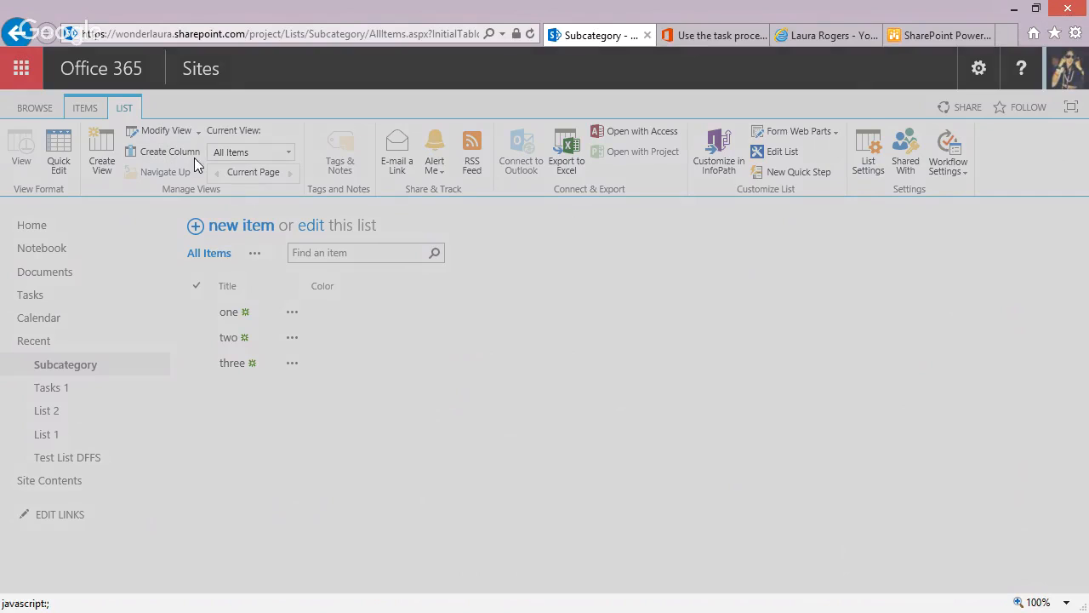
{"action": "type", "text": "label"}
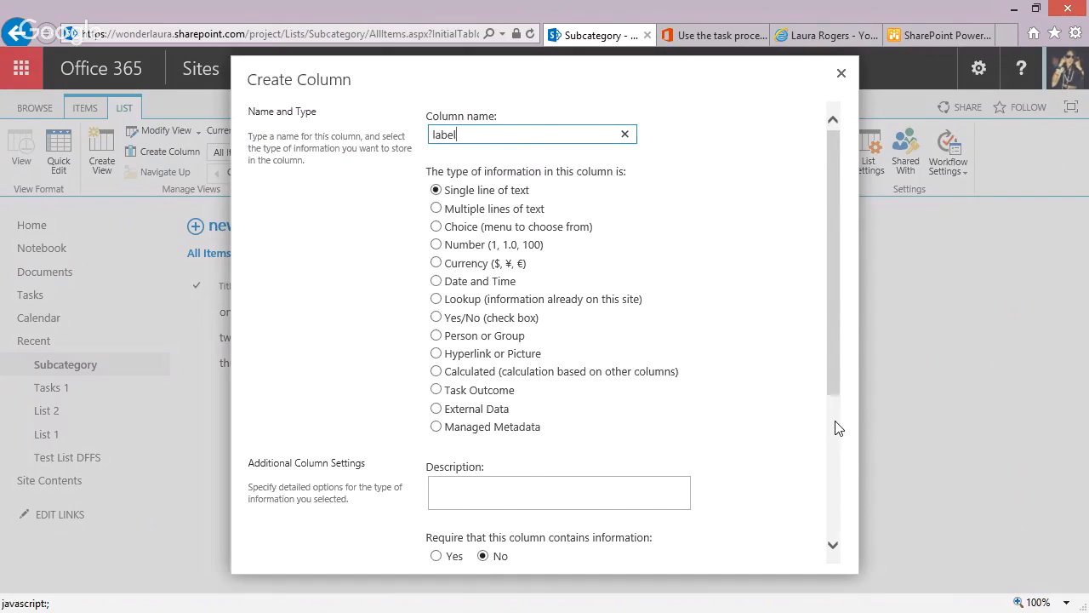
{"action": "scroll", "coordinate": [838, 428], "scroll_direction": "down", "scroll_amount": 5}
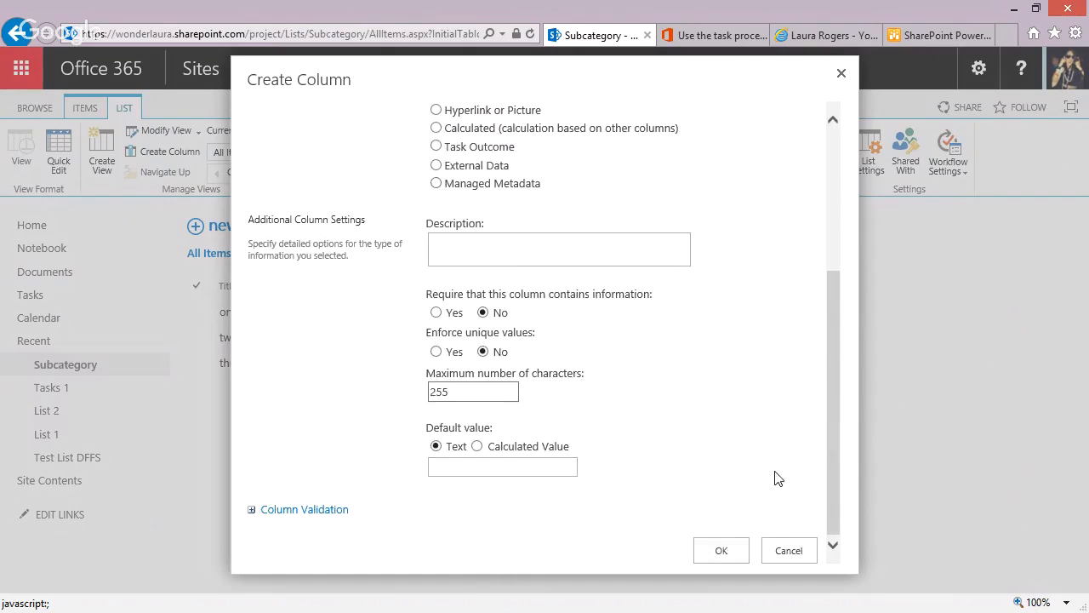
{"action": "left_click", "coordinate": [732, 545]}
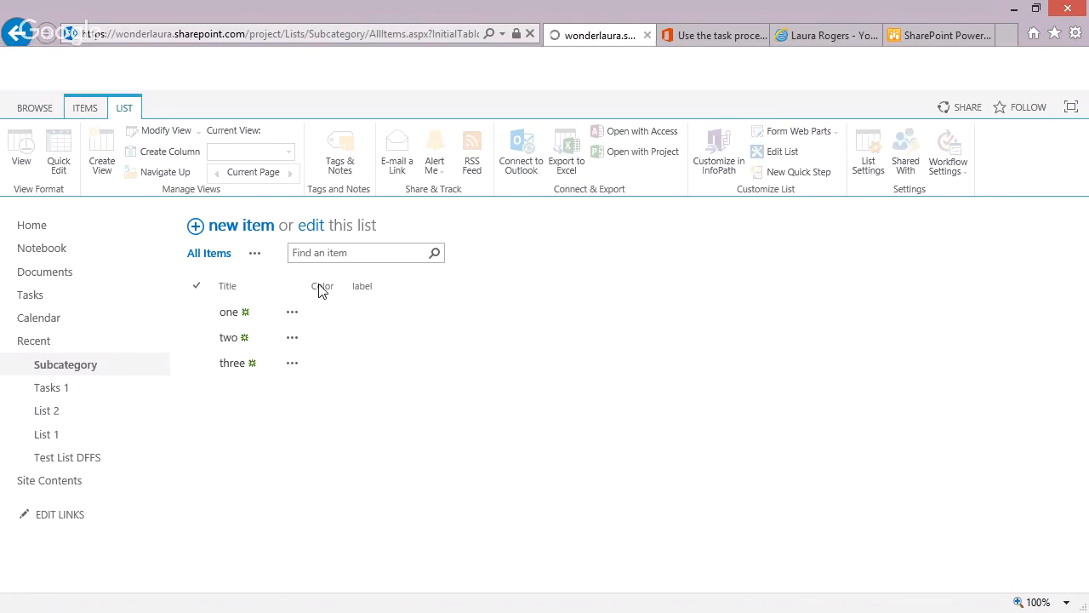
Bulk-edit the Subcategory list, setting Color to blue for one, red for two and blue for three.
{"action": "left_click", "coordinate": [311, 225]}
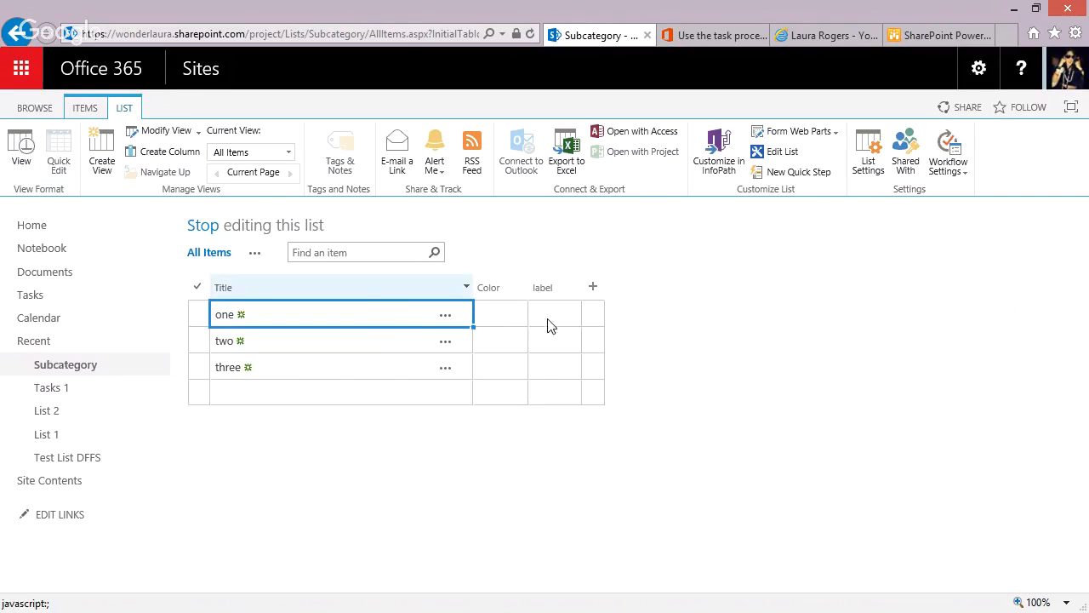
{"action": "left_click", "coordinate": [510, 314]}
{"action": "left_click", "coordinate": [515, 314]}
{"action": "left_click", "coordinate": [500, 340]}
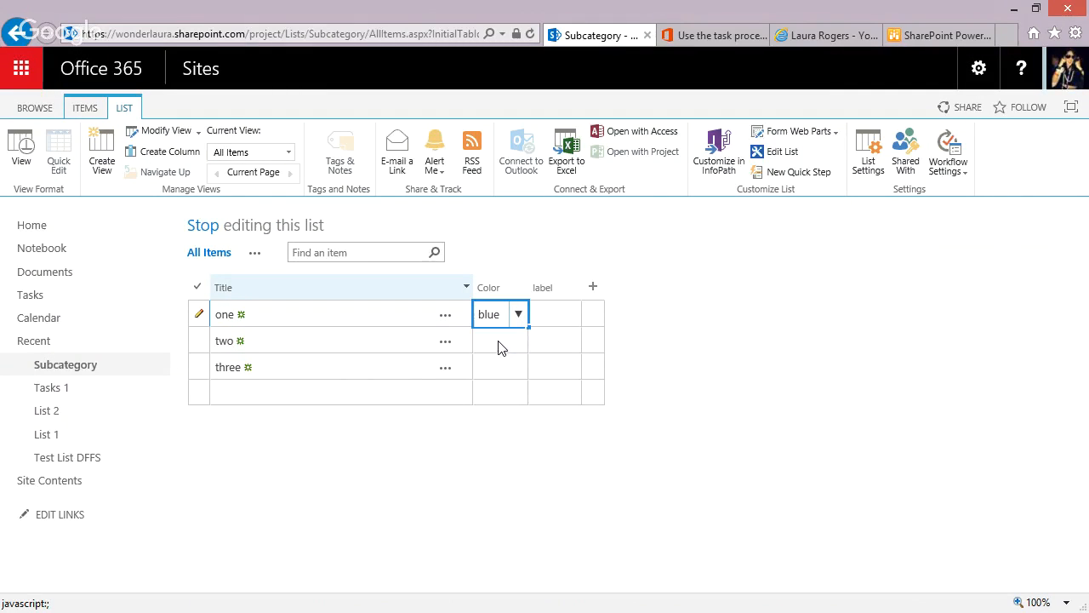
{"action": "left_click", "coordinate": [501, 347]}
{"action": "left_click", "coordinate": [517, 341]}
{"action": "left_click", "coordinate": [498, 388]}
{"action": "left_click", "coordinate": [493, 367]}
{"action": "left_click", "coordinate": [519, 367]}
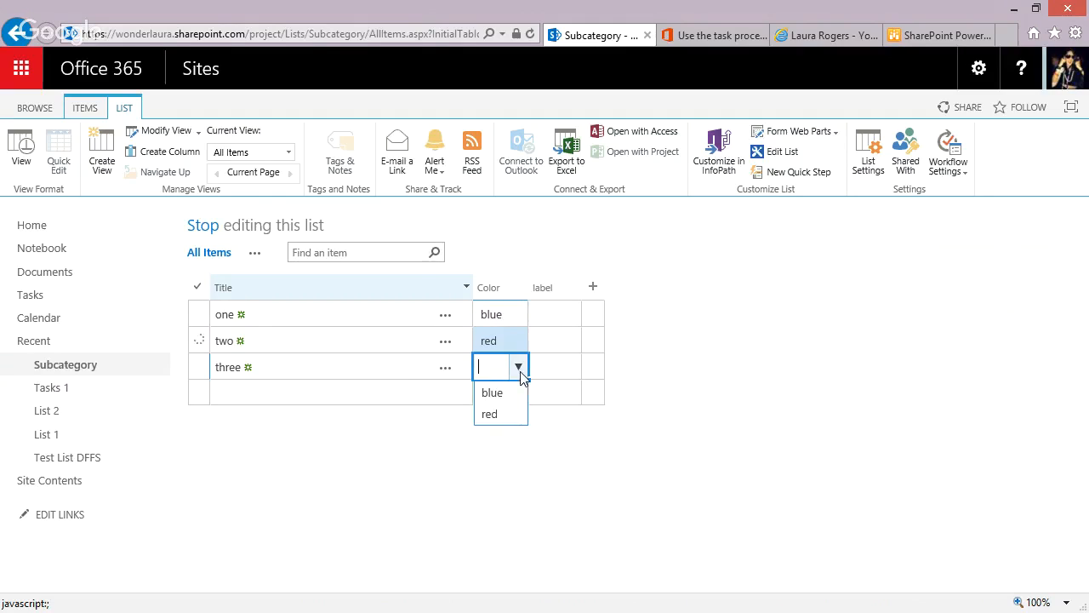
{"action": "left_click", "coordinate": [494, 392]}
Fill the label column with test, another and stuff for items one to three, and return the list to the standard view.
{"action": "left_click", "coordinate": [559, 311]}
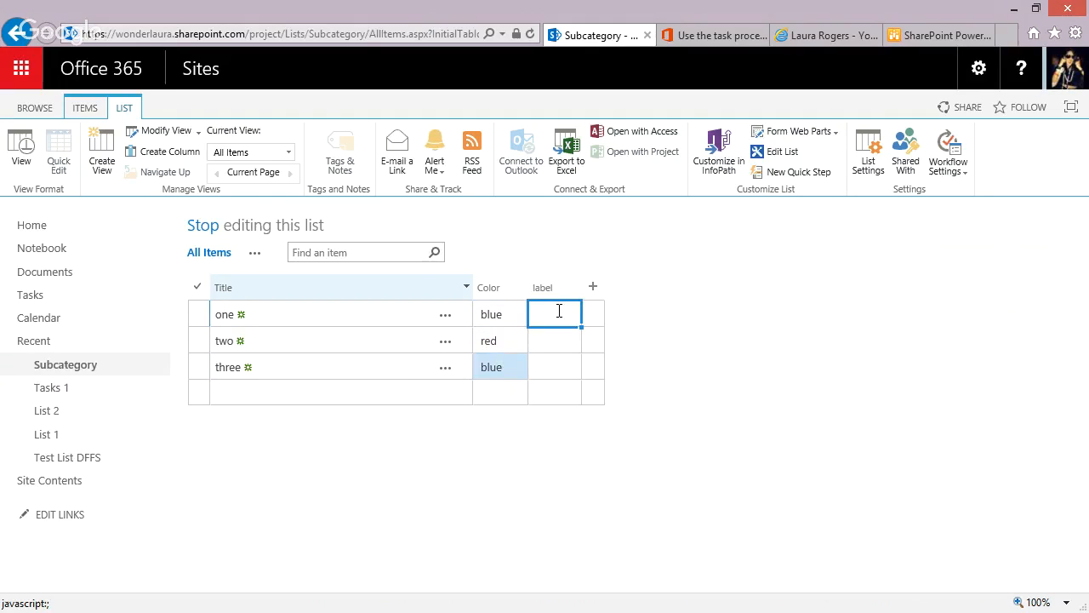
{"action": "type", "text": "test"}
{"action": "key", "text": "Return"}
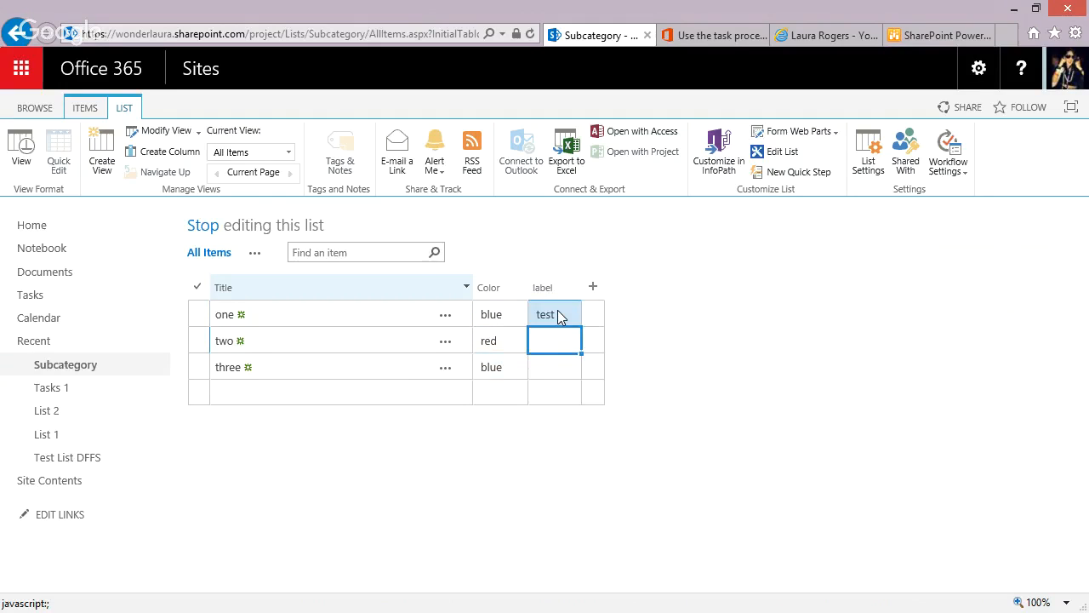
{"action": "type", "text": "another"}
{"action": "key", "text": "Return"}
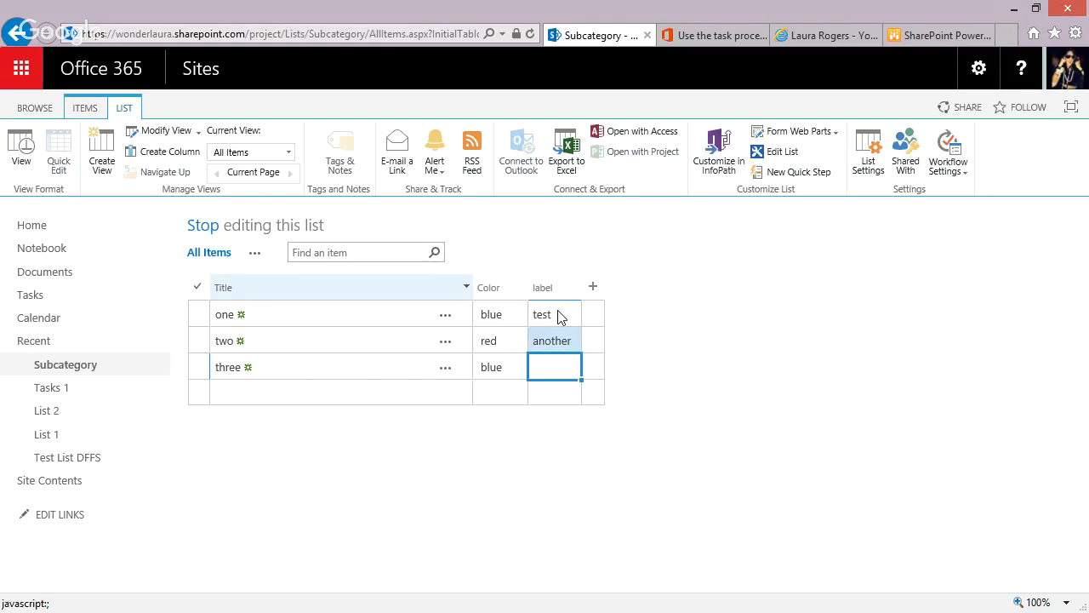
{"action": "type", "text": "stuff"}
{"action": "key", "text": "Return"}
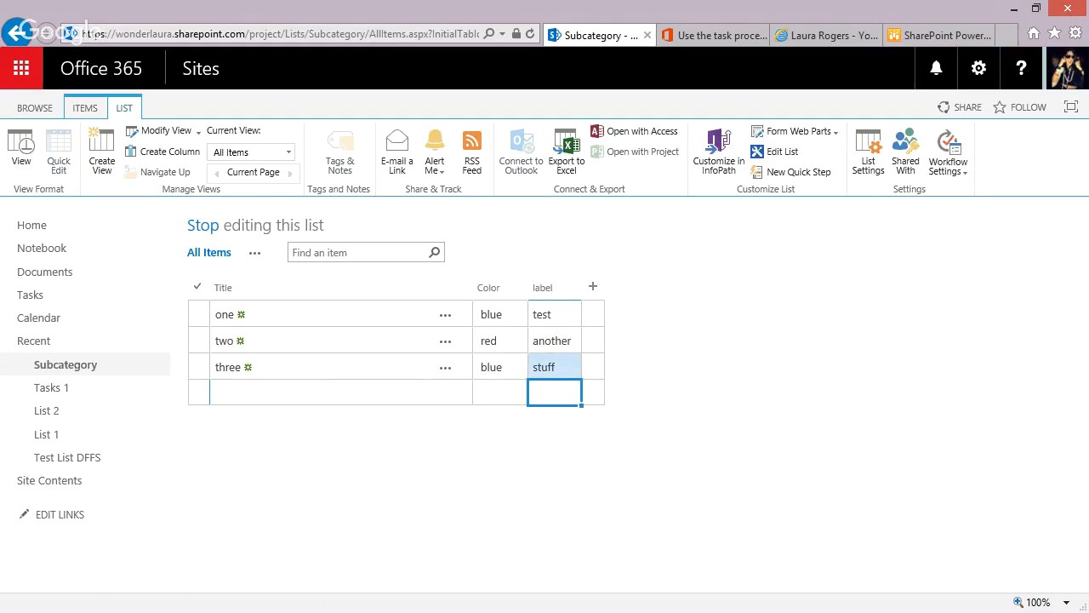
{"action": "left_click", "coordinate": [21, 149]}
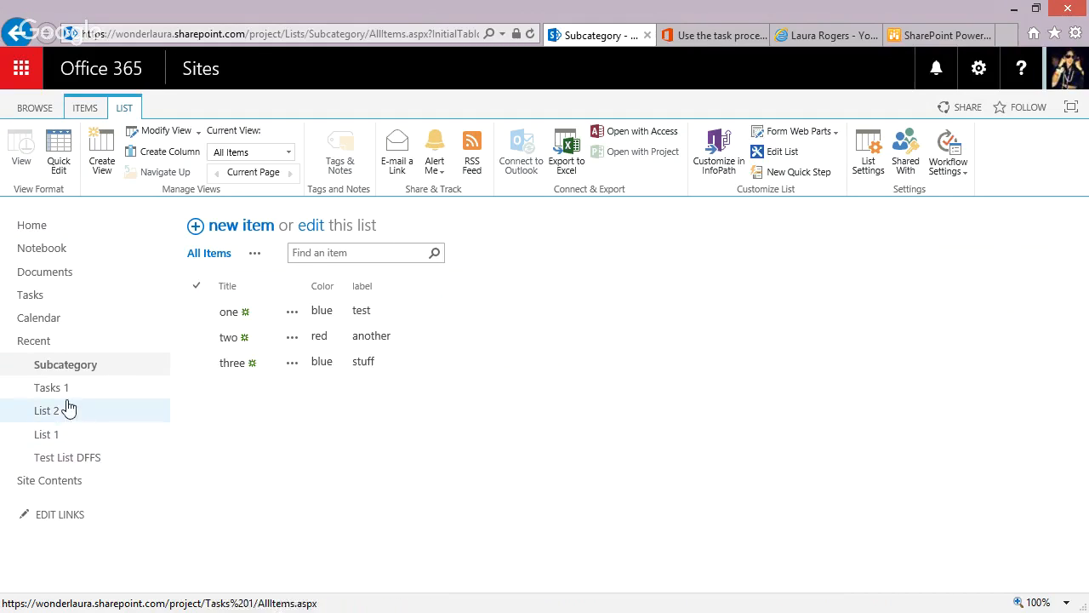
Edit List 1's subcategory lookup column to also show the additional field label, save it and return to the list.
{"action": "left_click", "coordinate": [57, 435]}
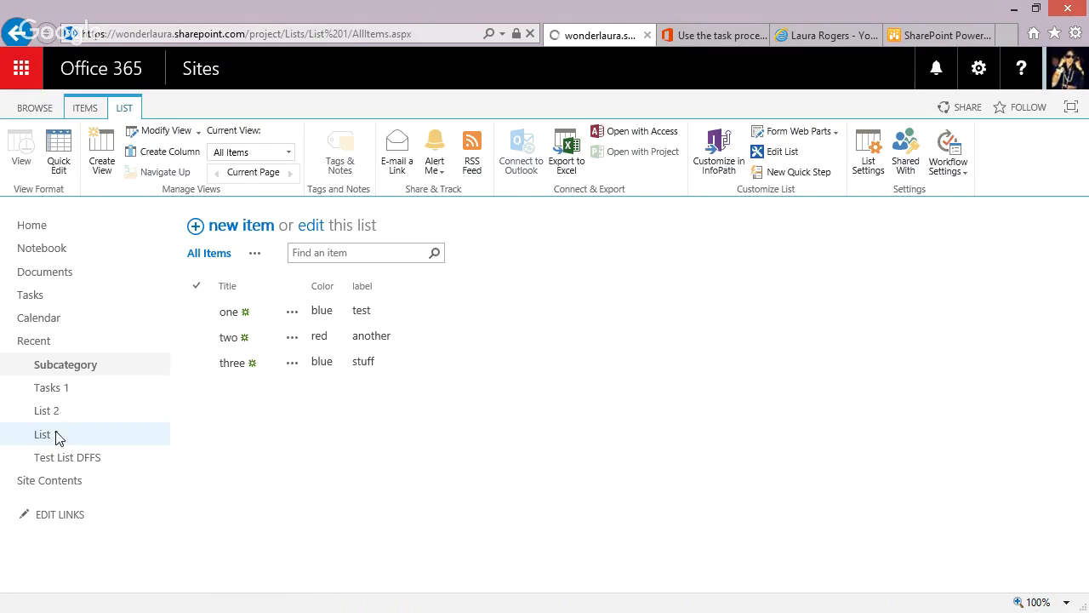
{"action": "left_click", "coordinate": [124, 109]}
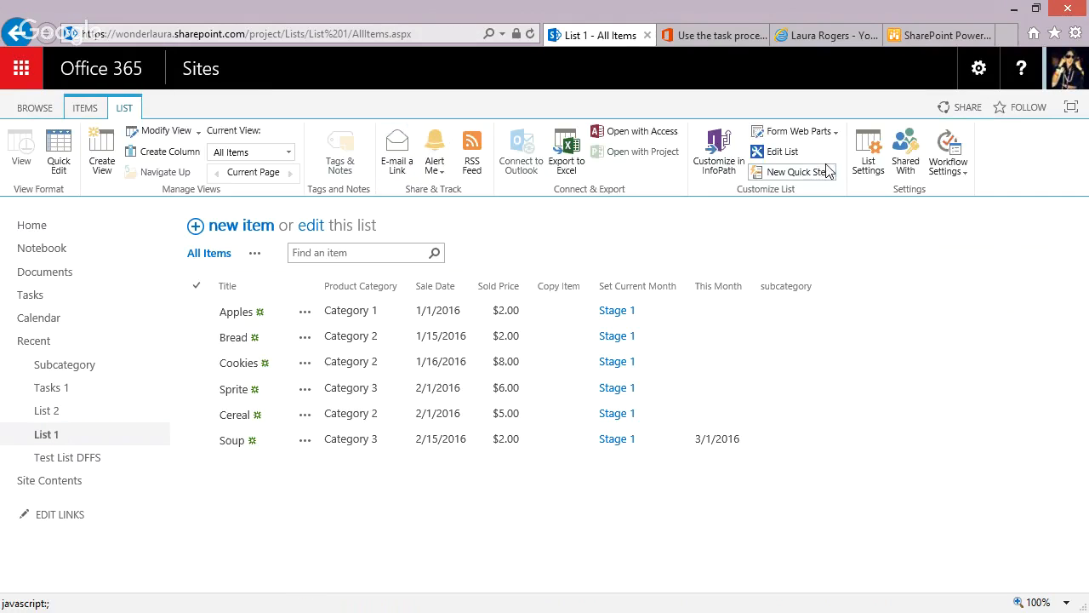
{"action": "left_click", "coordinate": [868, 162]}
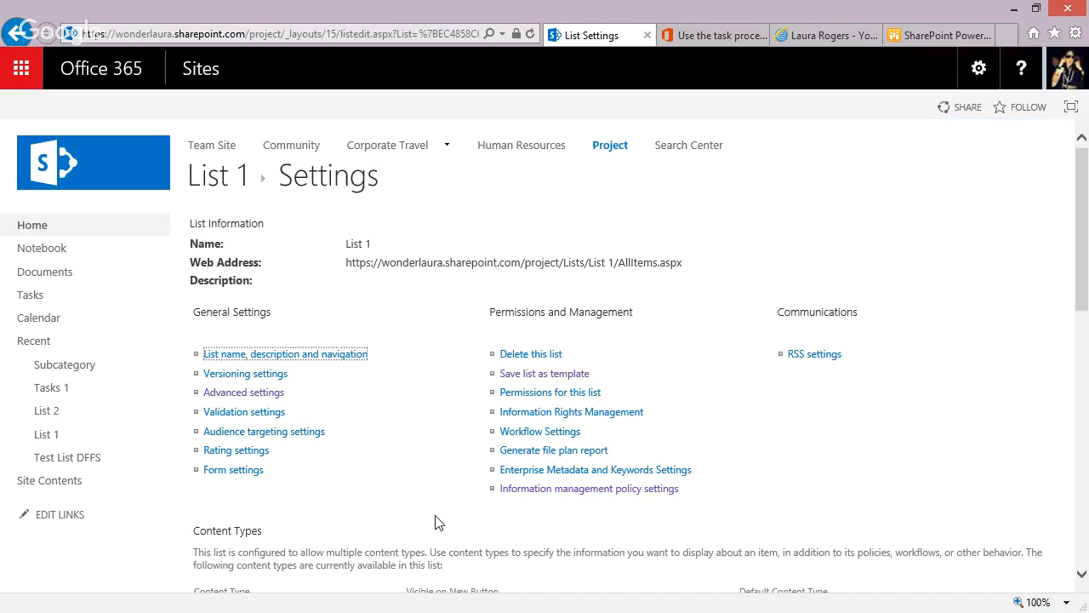
{"action": "scroll", "coordinate": [435, 519], "scroll_direction": "down", "scroll_amount": 5}
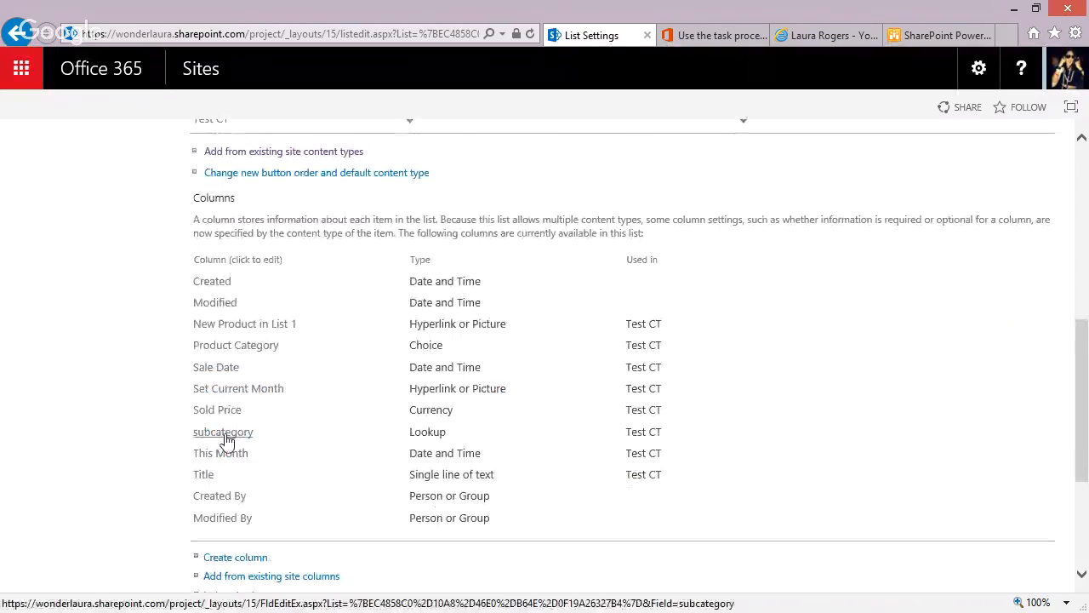
{"action": "left_click", "coordinate": [223, 435]}
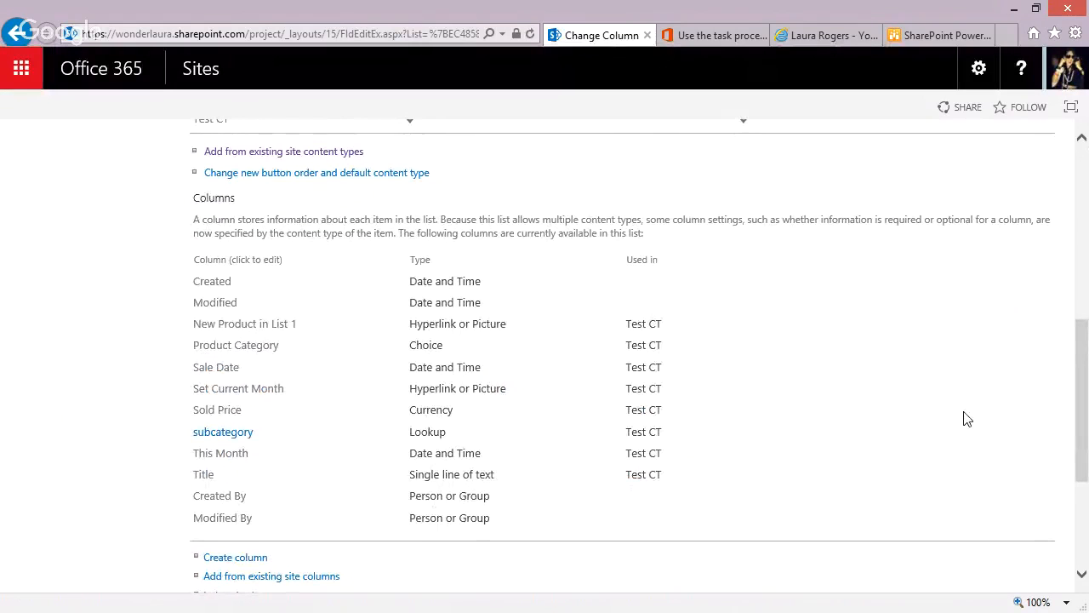
{"action": "scroll", "coordinate": [1085, 359], "scroll_direction": "down", "scroll_amount": 5}
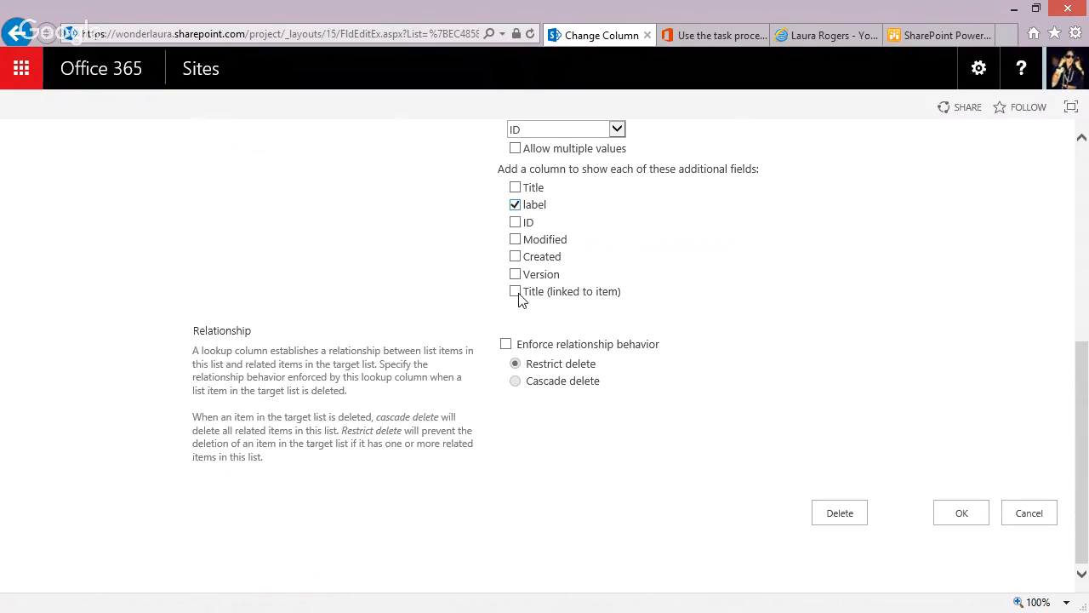
{"action": "left_click", "coordinate": [961, 513]}
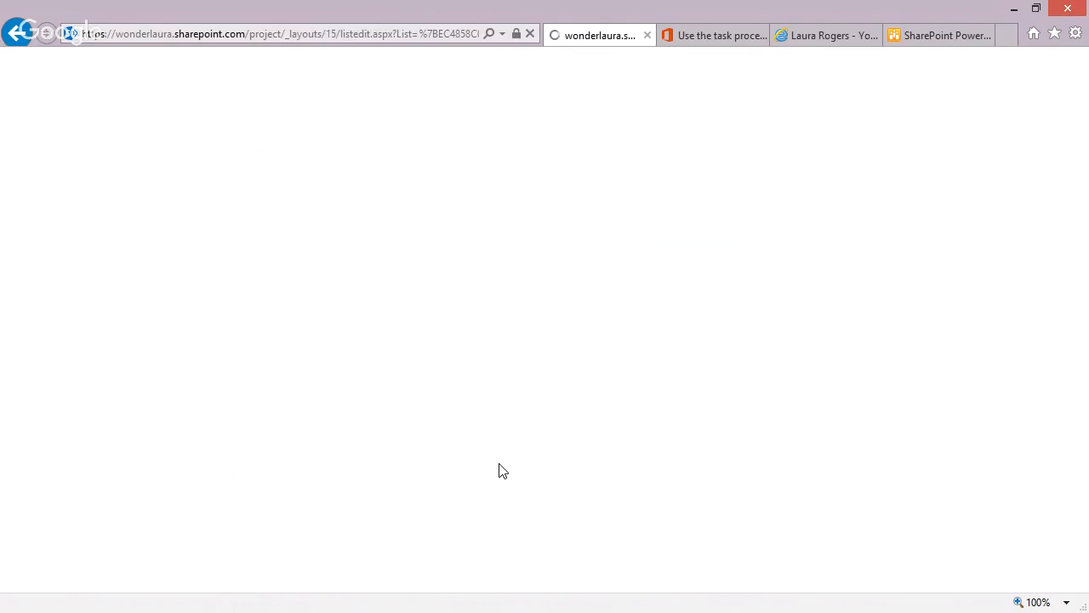
{"action": "left_click", "coordinate": [230, 178]}
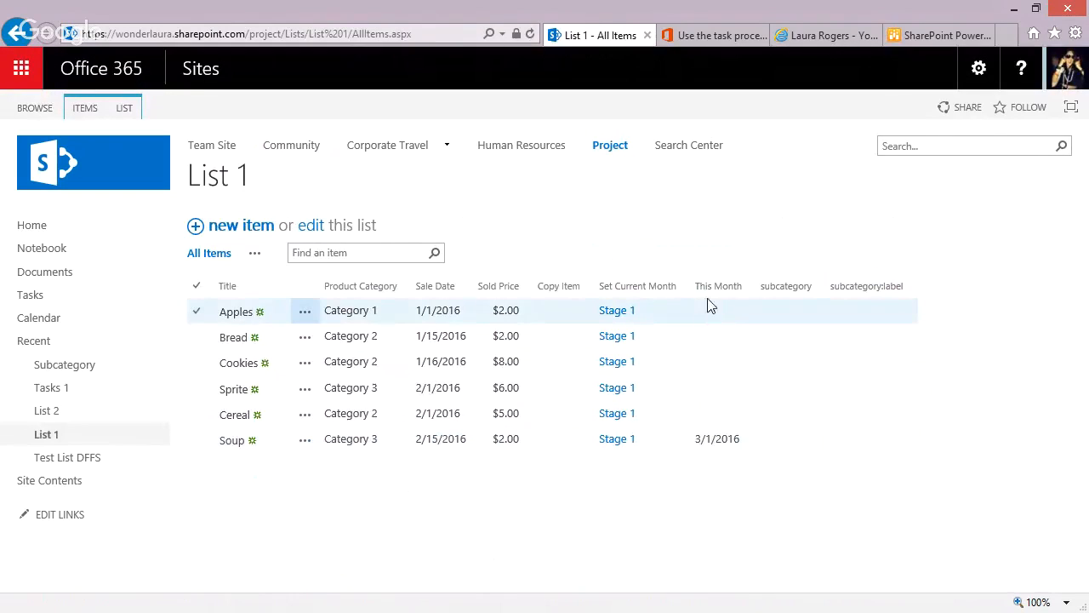
Bulk-edit List 1, setting subcategory to 1 for Apples, 2 for Bread and 3 for Cookies.
{"action": "left_click", "coordinate": [125, 109]}
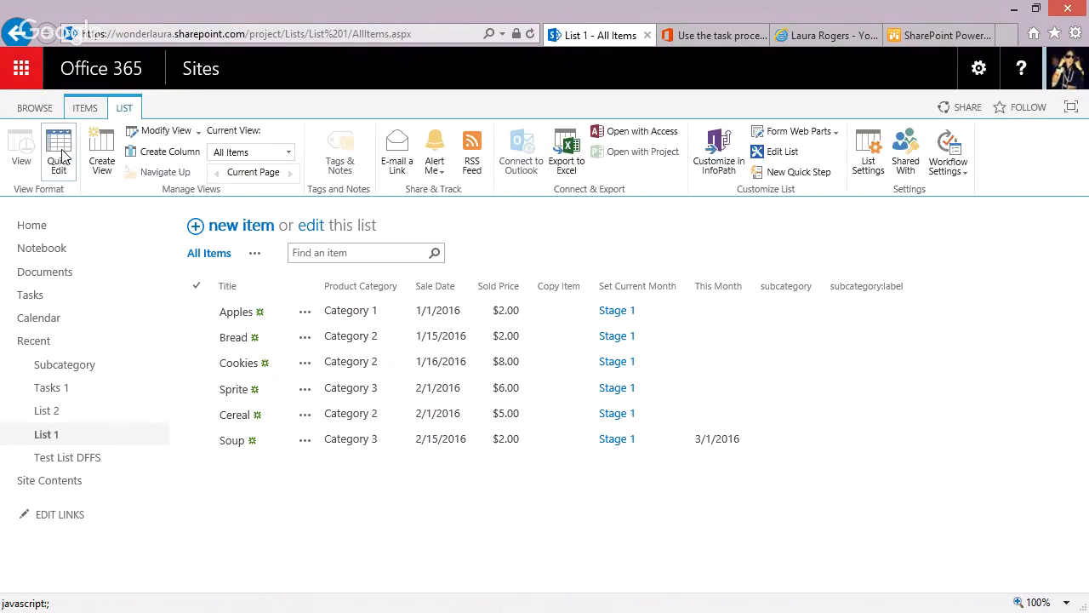
{"action": "left_click", "coordinate": [60, 152]}
{"action": "left_click", "coordinate": [885, 314]}
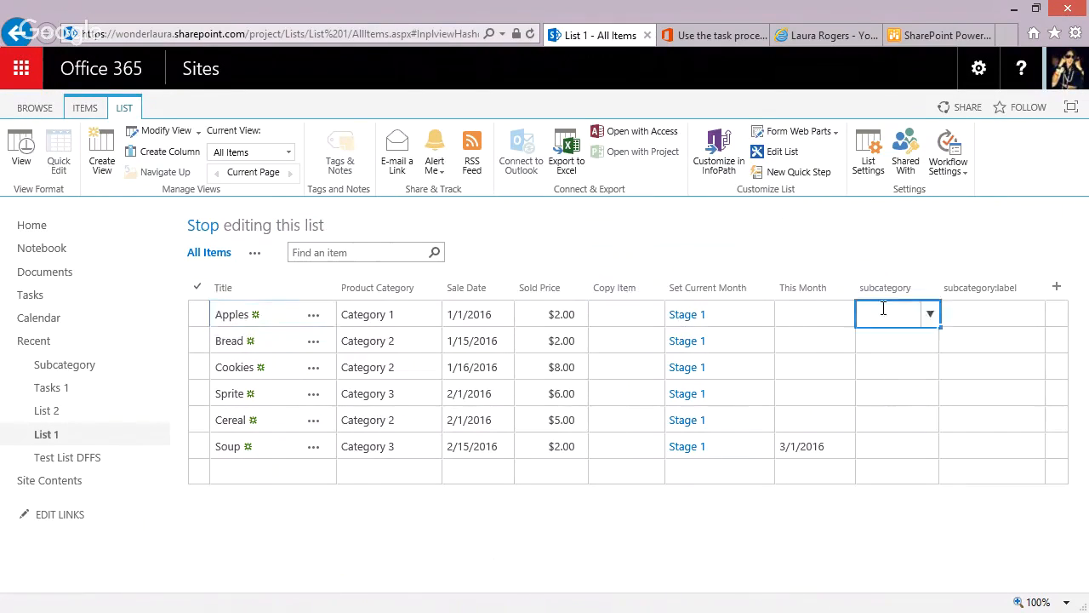
{"action": "left_click", "coordinate": [929, 314]}
{"action": "left_click", "coordinate": [907, 342]}
{"action": "left_click", "coordinate": [907, 342]}
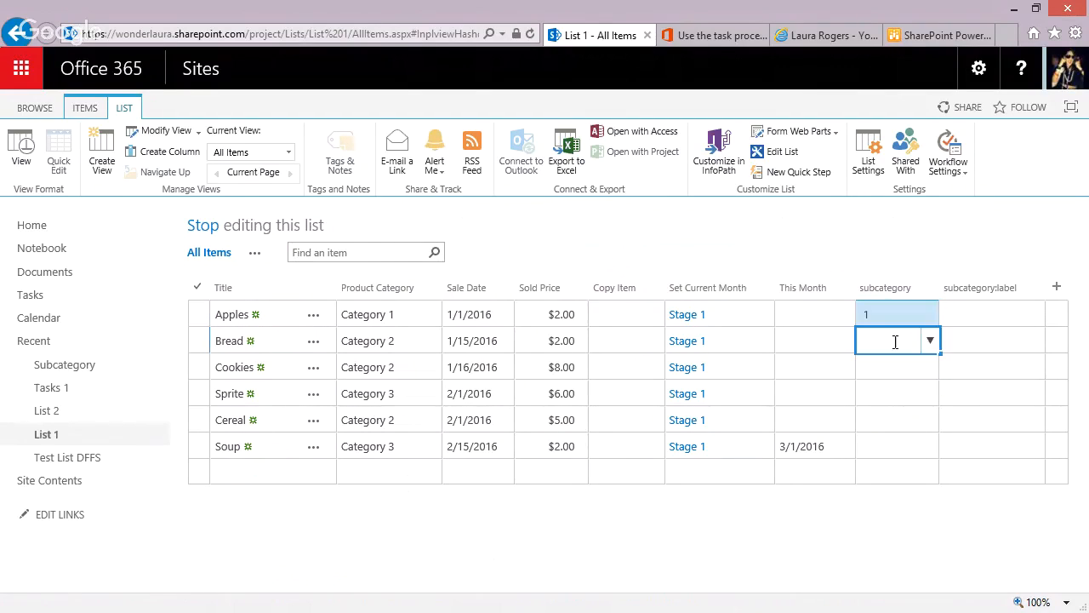
{"action": "left_click", "coordinate": [930, 340]}
{"action": "left_click", "coordinate": [904, 387]}
{"action": "left_click", "coordinate": [893, 367]}
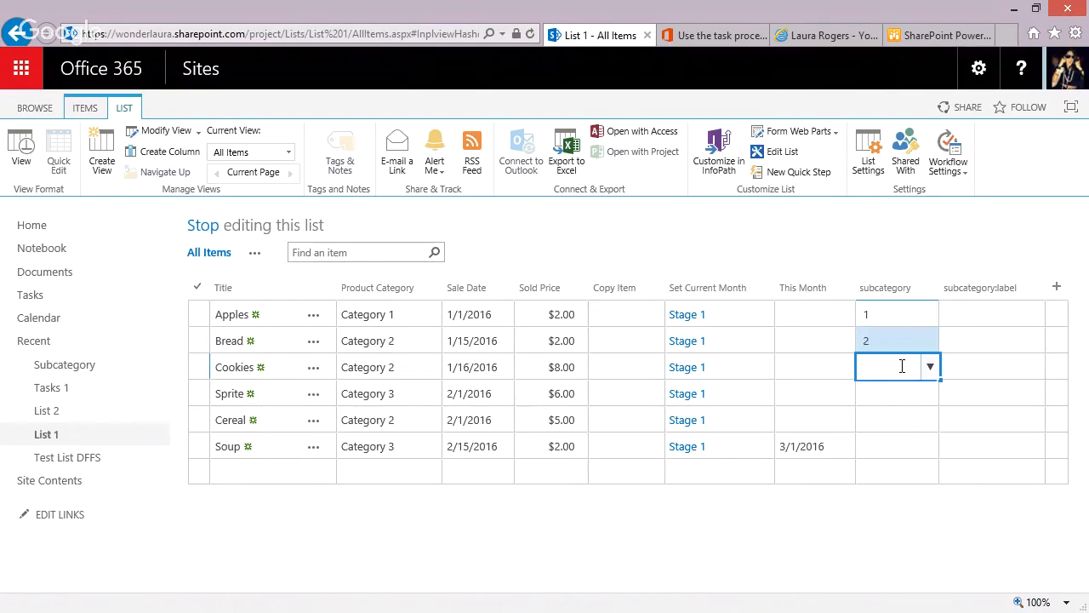
{"action": "left_click", "coordinate": [928, 366]}
{"action": "left_click", "coordinate": [887, 433]}
Copy the subcategory values of Apples, Bread and Cookies to Sprite, Cereal and Soup, and return List 1 to the standard view.
{"action": "left_click", "coordinate": [890, 340]}
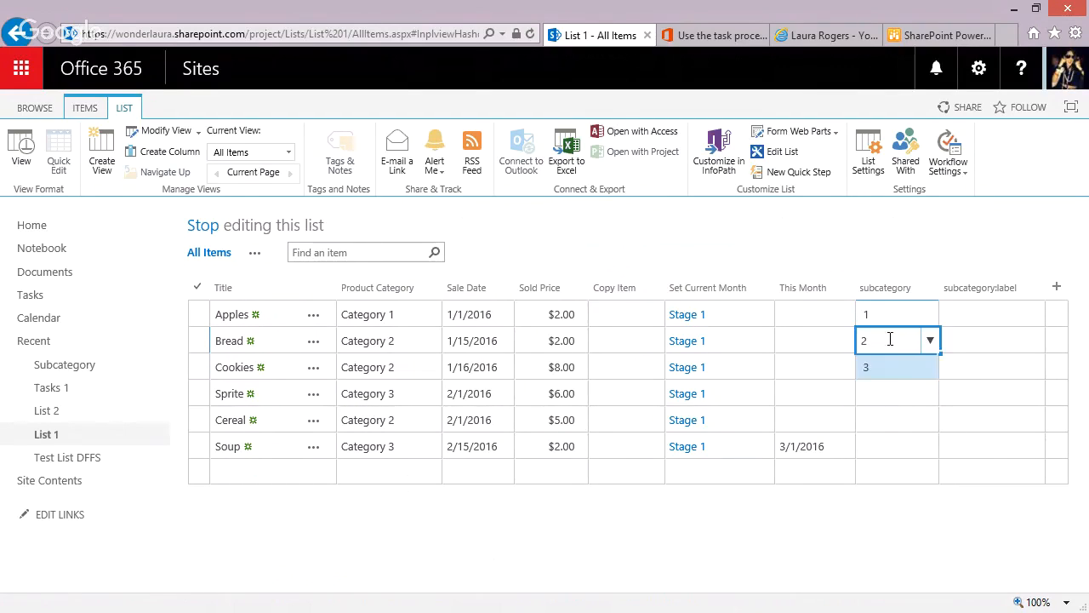
{"action": "left_click", "coordinate": [911, 360]}
{"action": "left_click_drag", "start_coordinate": [909, 317], "coordinate": [927, 374]}
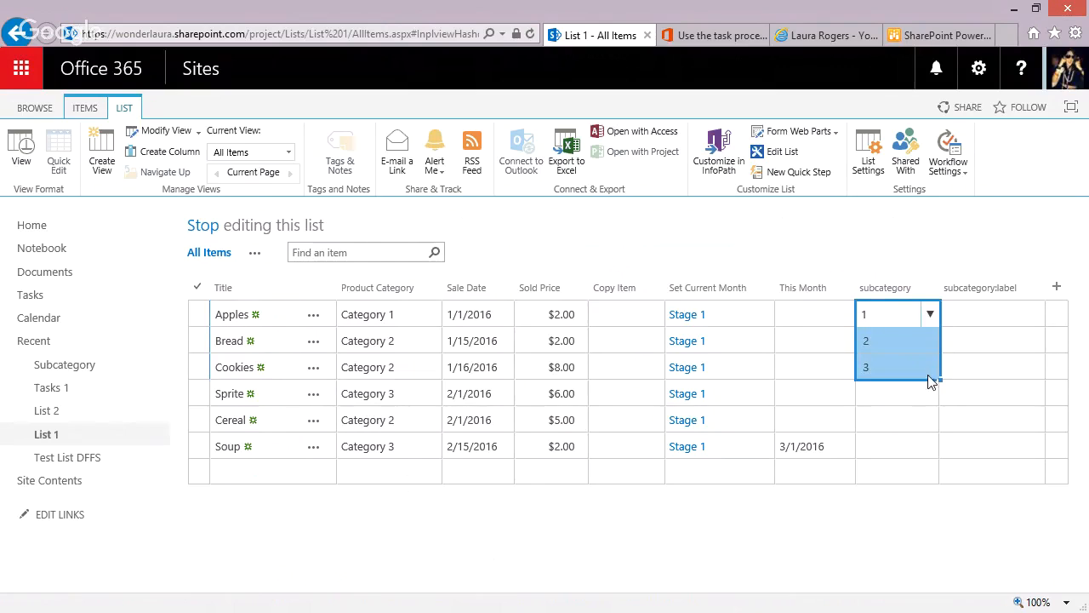
{"action": "left_click", "coordinate": [945, 384]}
{"action": "left_click_drag", "start_coordinate": [893, 315], "coordinate": [893, 370]}
{"action": "key", "text": "ctrl+c"}
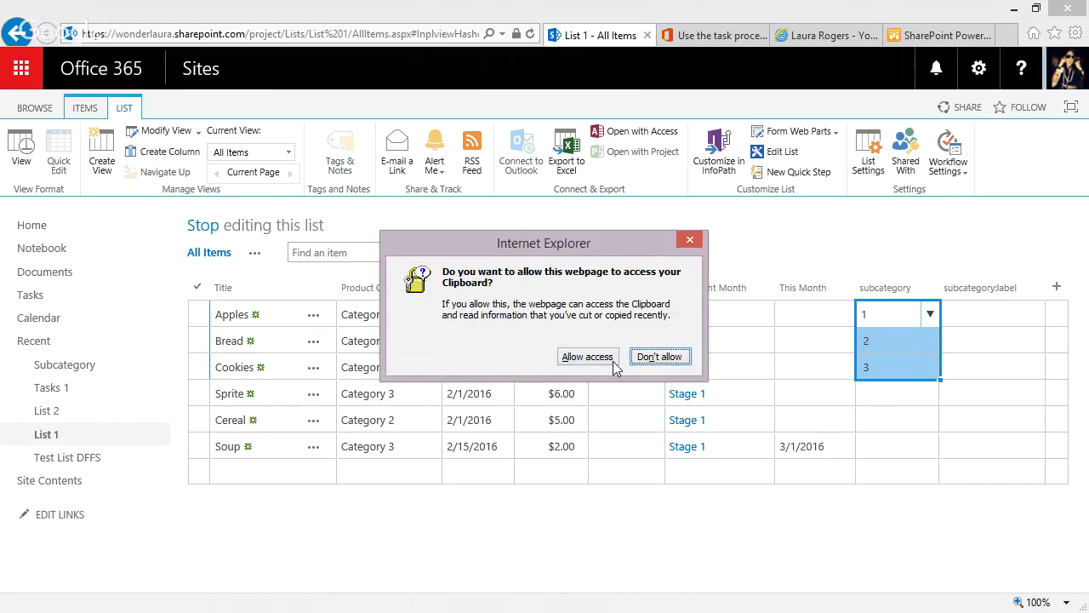
{"action": "left_click", "coordinate": [601, 361]}
{"action": "left_click", "coordinate": [890, 393]}
{"action": "key", "text": "ctrl+v"}
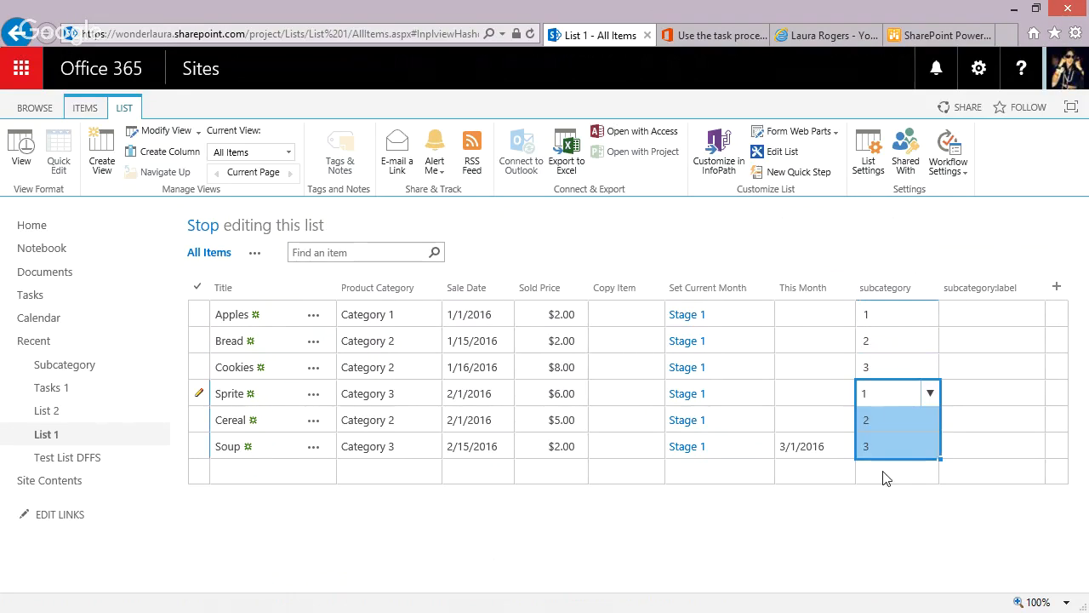
{"action": "left_click", "coordinate": [973, 343]}
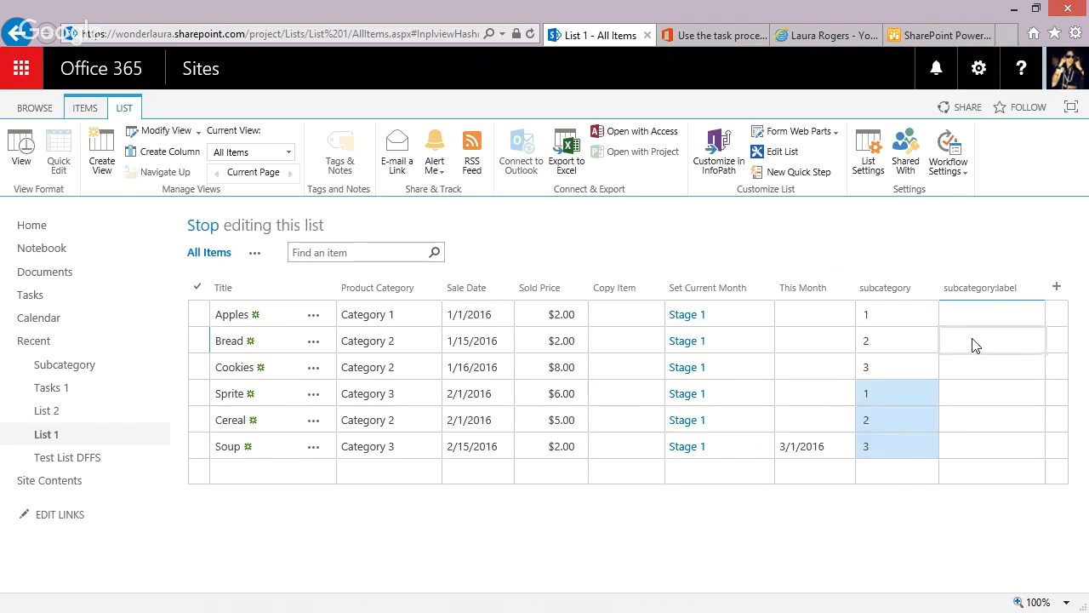
{"action": "left_click", "coordinate": [27, 150]}
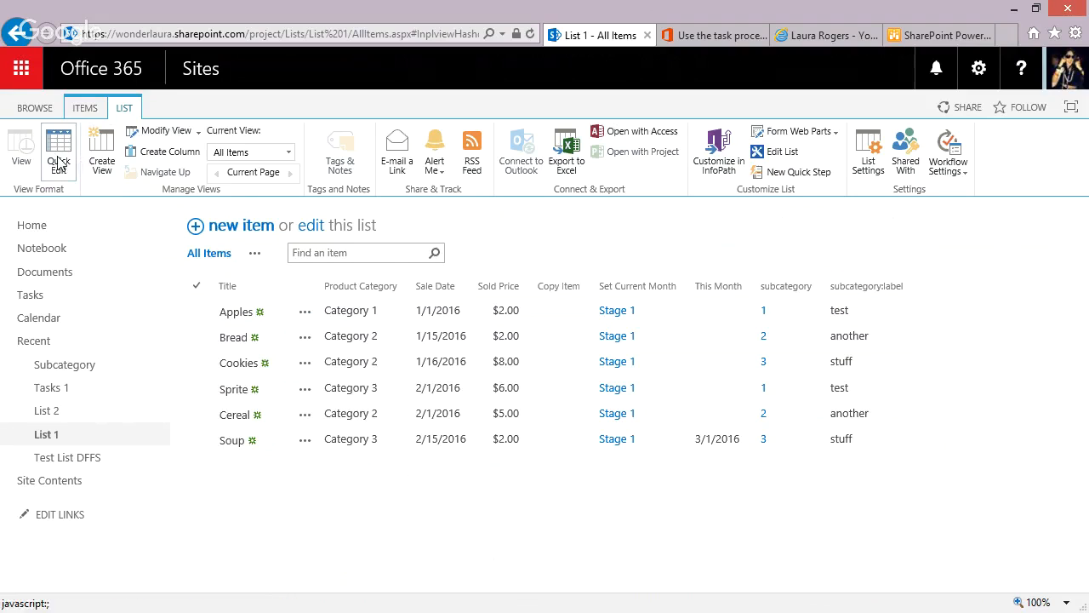
Create a single line of text column named color in List 1.
{"action": "left_click", "coordinate": [170, 154]}
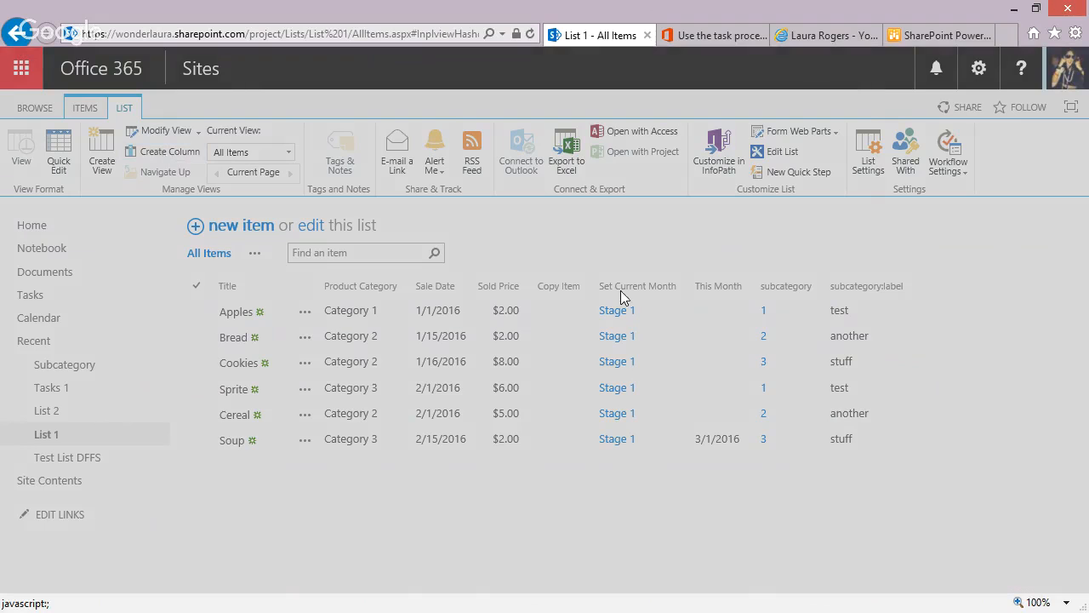
{"action": "type", "text": "color"}
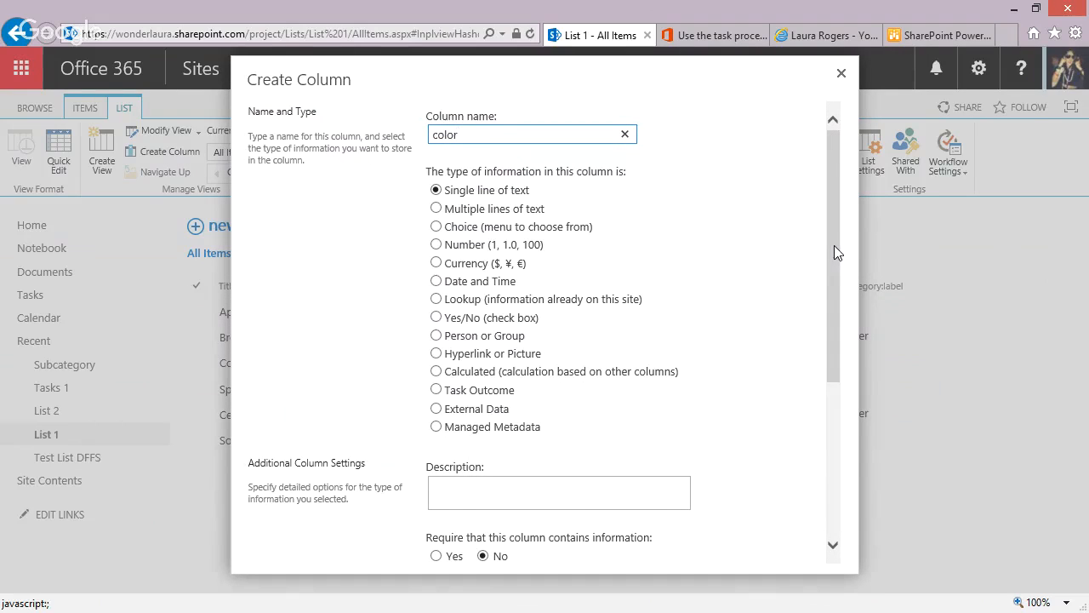
{"action": "left_click_drag", "start_coordinate": [835, 159], "coordinate": [839, 396]}
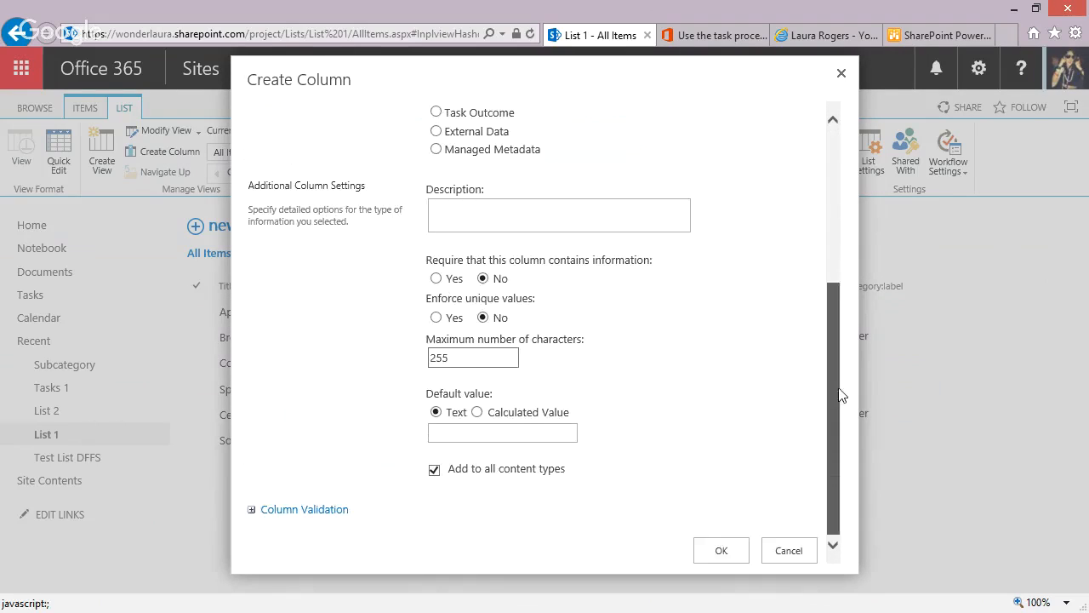
{"action": "left_click", "coordinate": [714, 553]}
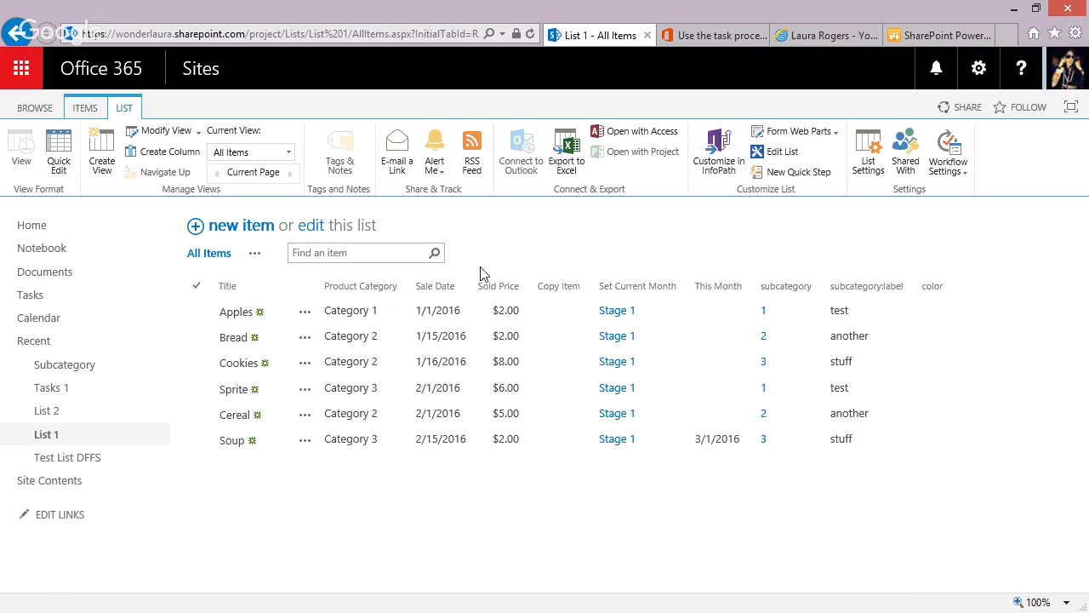
Change List 1's subcategory lookup column to get its value from the Title field, and save the column.
{"action": "left_click", "coordinate": [868, 153]}
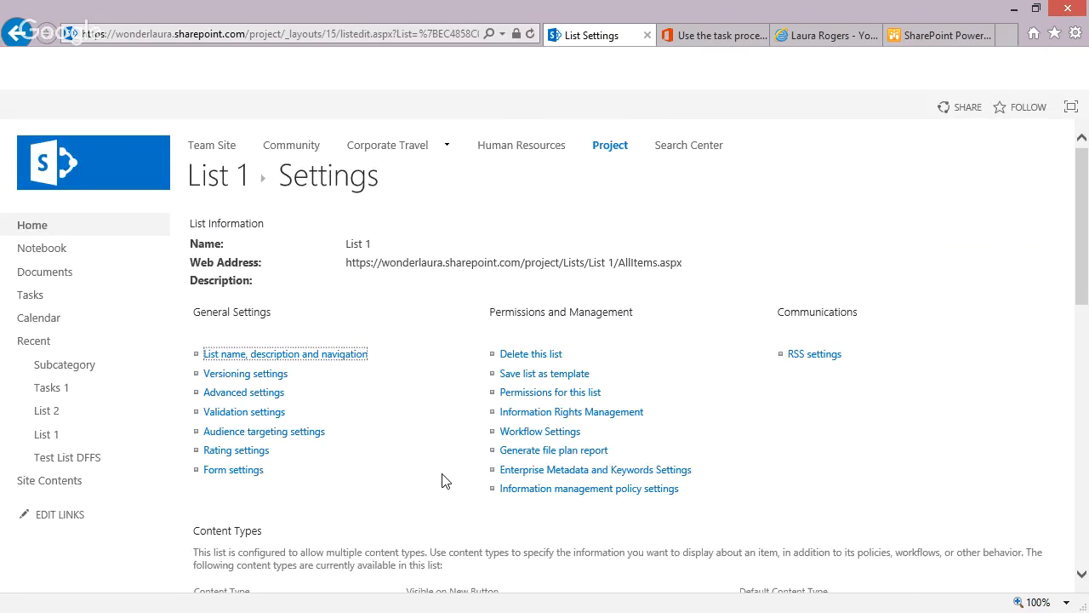
{"action": "scroll", "coordinate": [441, 481], "scroll_direction": "down", "scroll_amount": 5}
{"action": "left_click", "coordinate": [207, 525]}
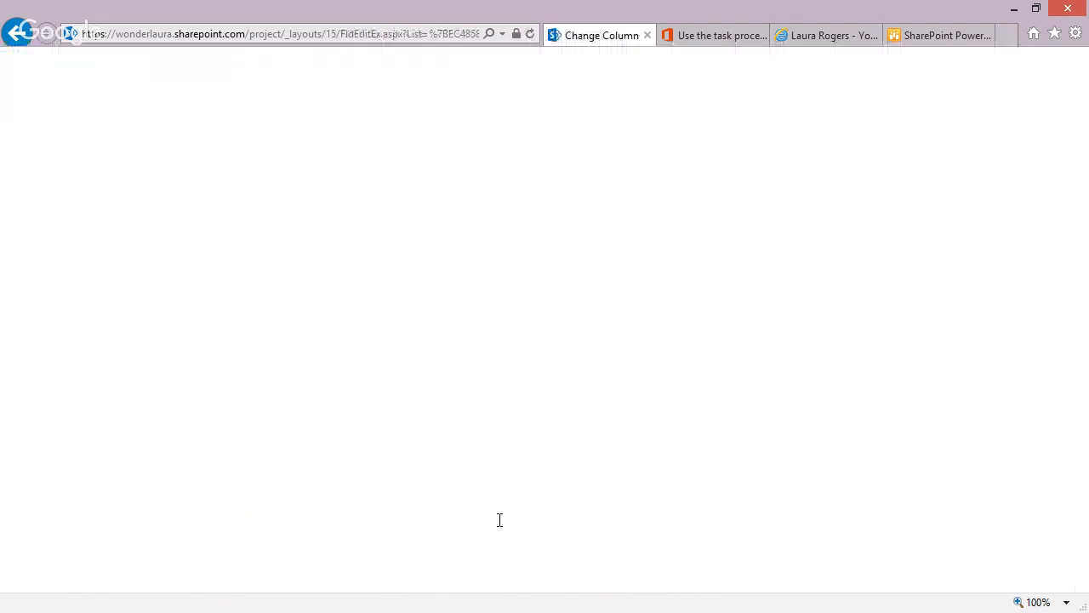
{"action": "left_click", "coordinate": [544, 534]}
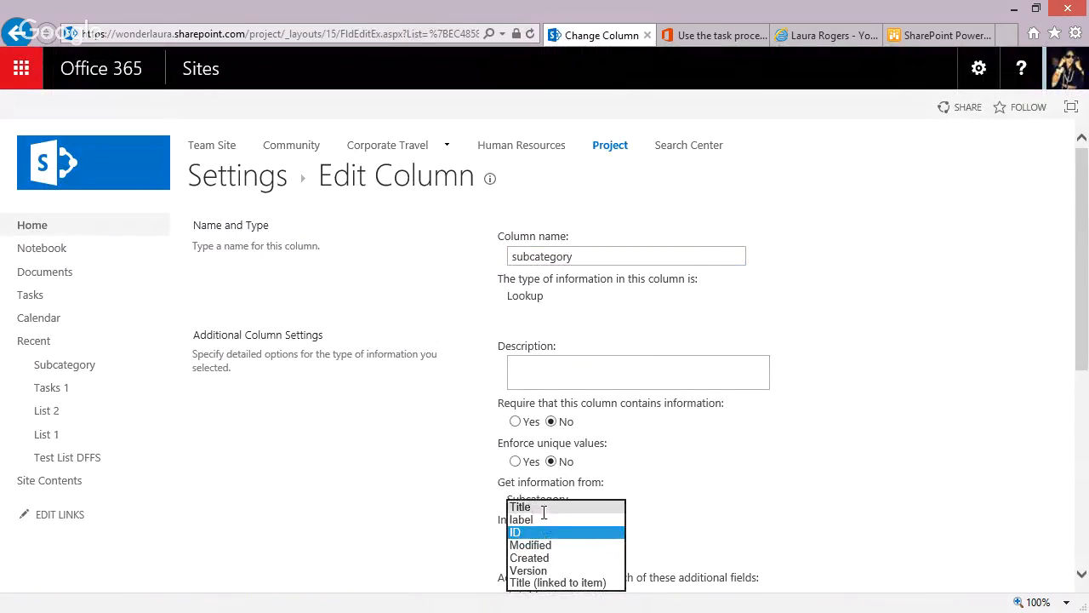
{"action": "left_click", "coordinate": [528, 506]}
{"action": "left_click_drag", "start_coordinate": [1082, 311], "coordinate": [1083, 486]}
{"action": "left_click", "coordinate": [960, 565]}
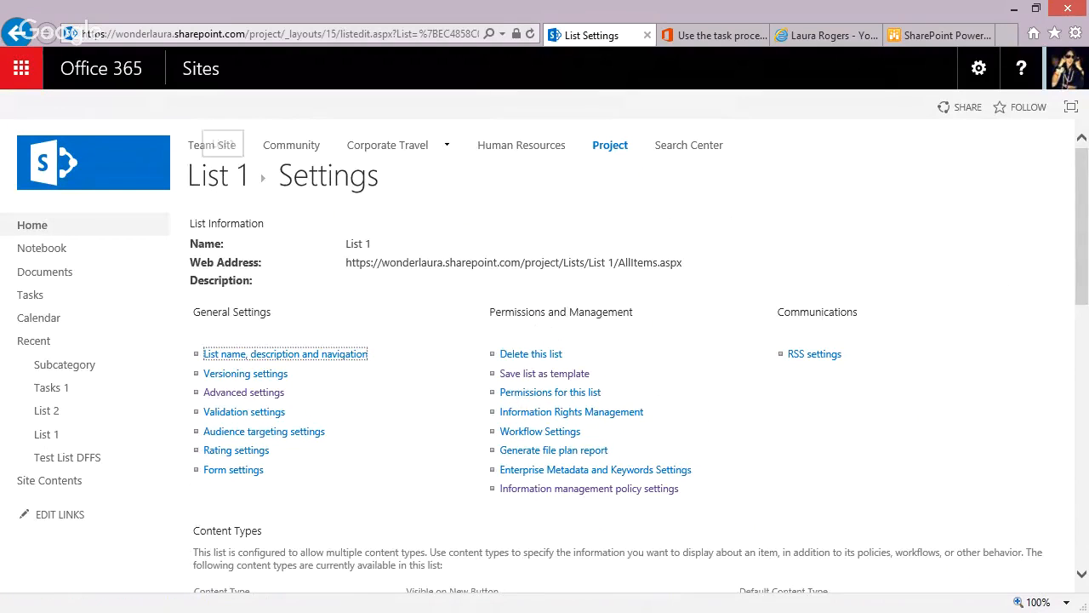
Switch to SharePoint Designer and create a SharePoint 2013 list workflow named copy field value on List 1.
{"action": "left_click", "coordinate": [205, 610]}
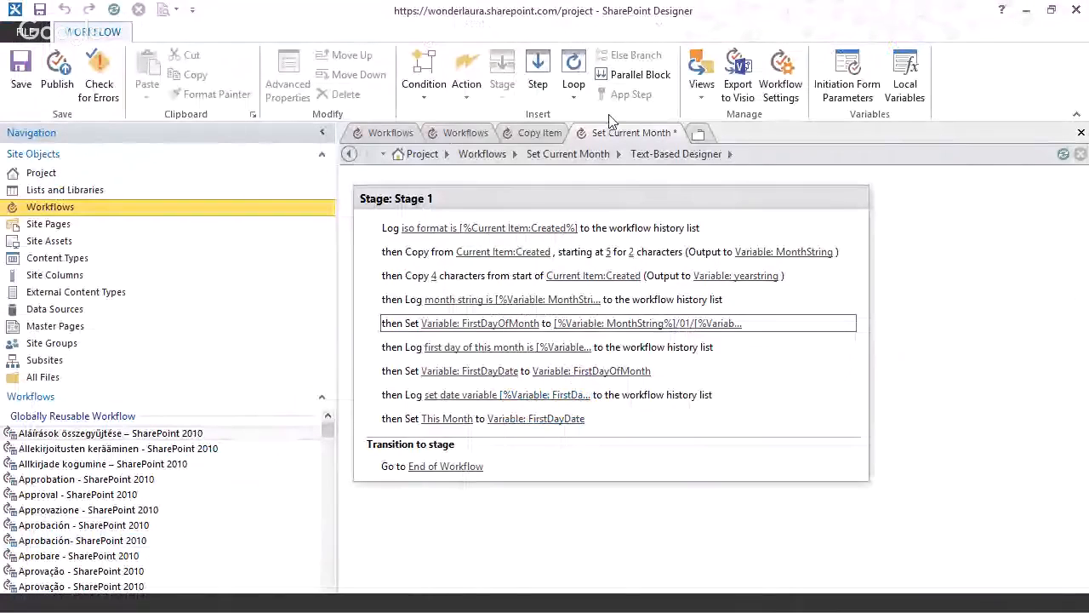
{"action": "left_click", "coordinate": [383, 133]}
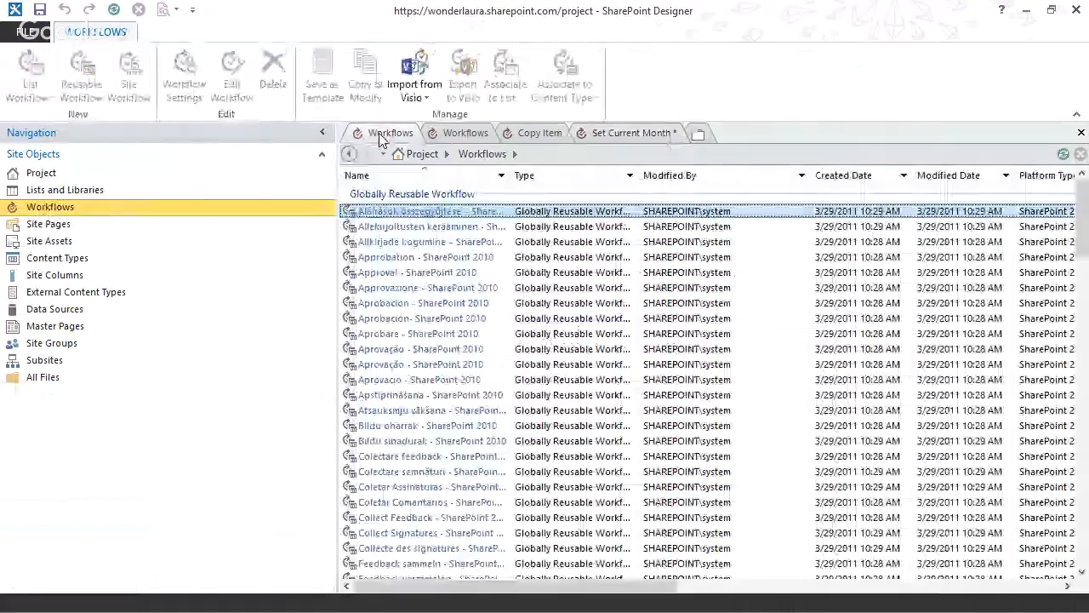
{"action": "left_click", "coordinate": [32, 90]}
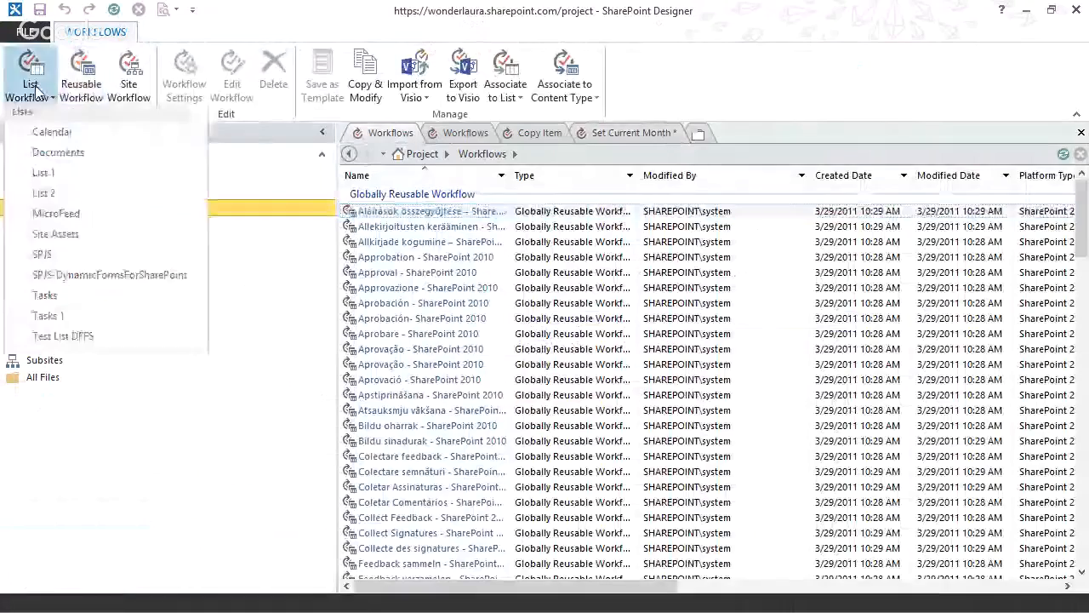
{"action": "left_click", "coordinate": [53, 177]}
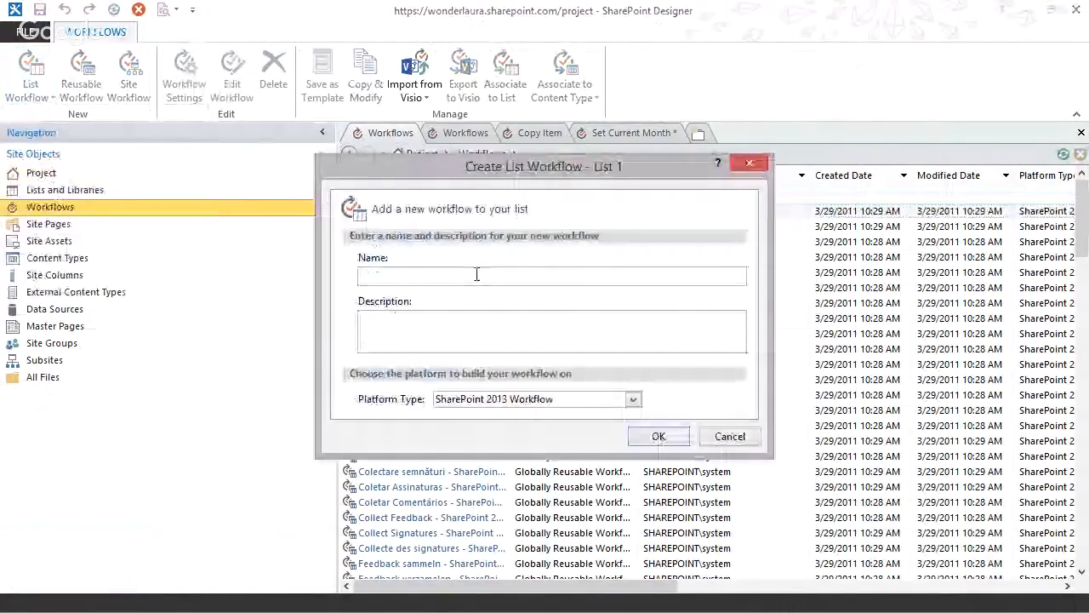
{"action": "left_click", "coordinate": [474, 275]}
{"action": "type", "text": "copy fi"}
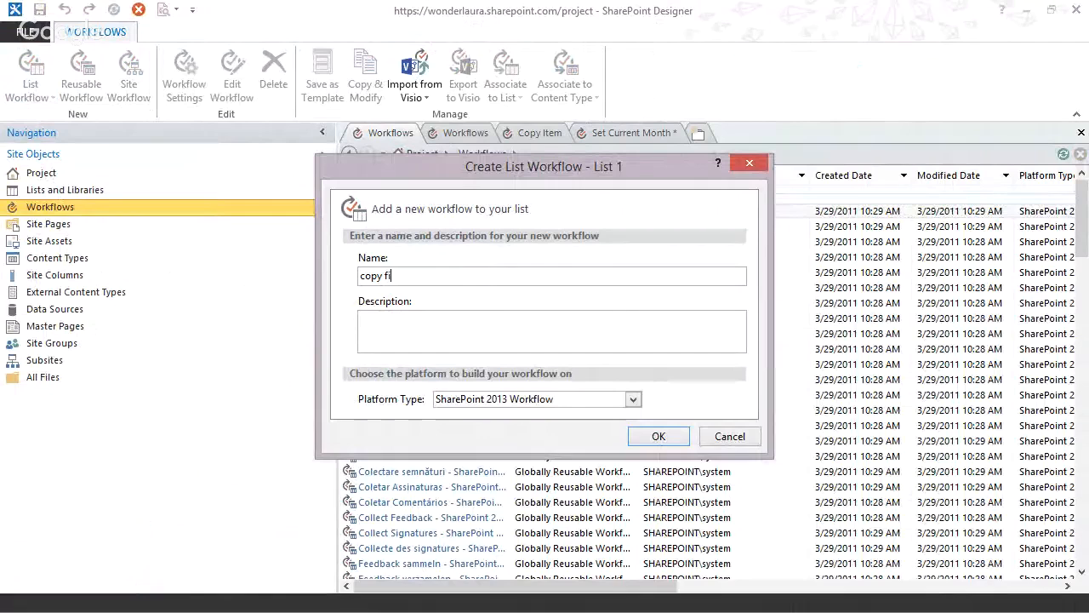
{"action": "type", "text": "eld value"}
{"action": "left_click", "coordinate": [651, 437]}
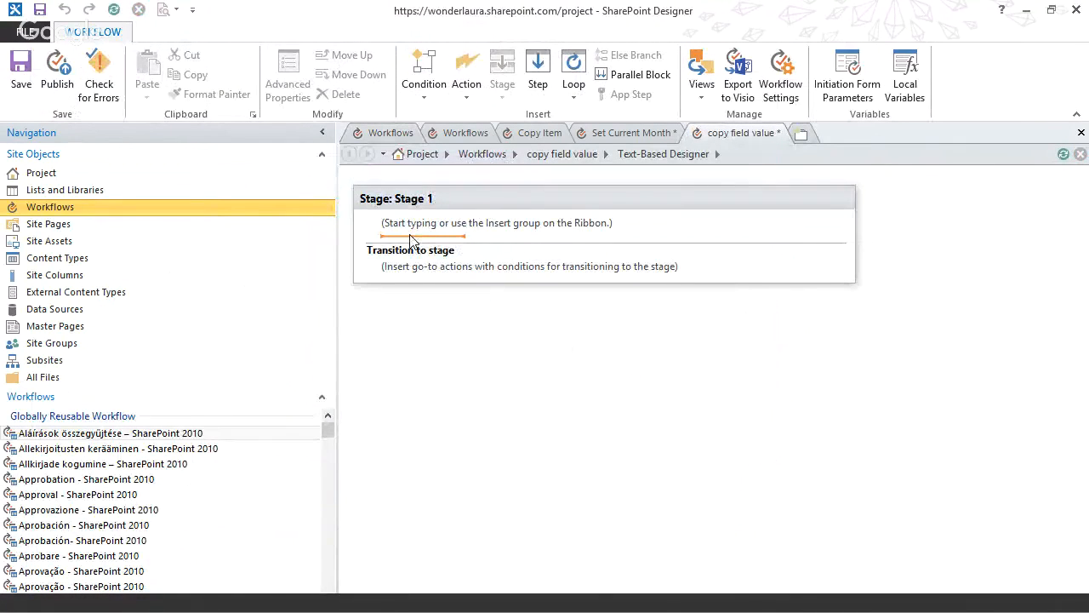
Set the copy field value workflow to start automatically on item creation and change, and return to editing its stage.
{"action": "left_click", "coordinate": [562, 154]}
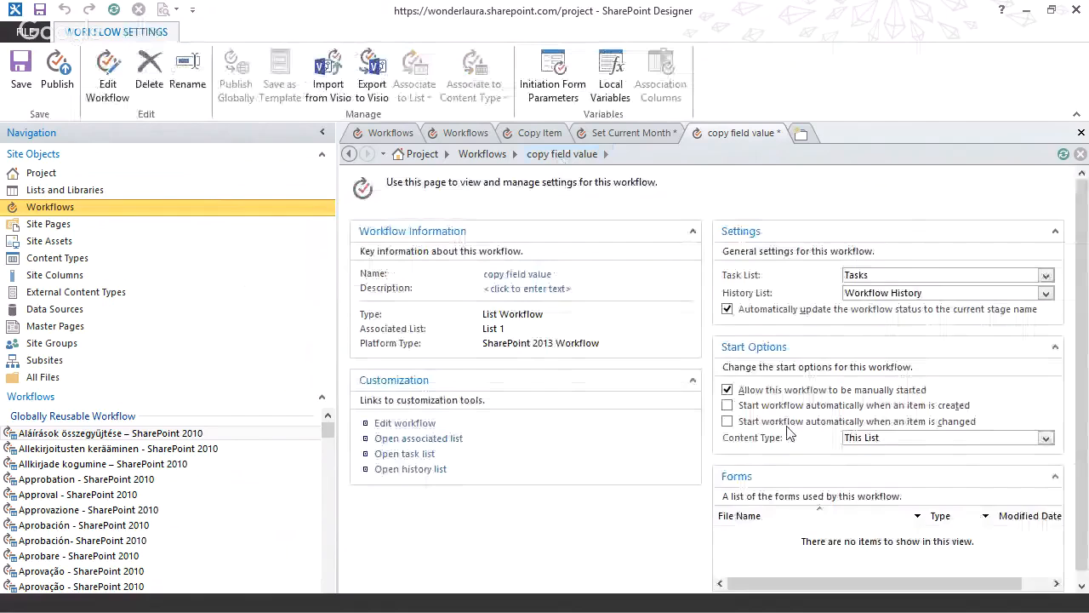
{"action": "left_click", "coordinate": [727, 405]}
{"action": "left_click", "coordinate": [727, 421]}
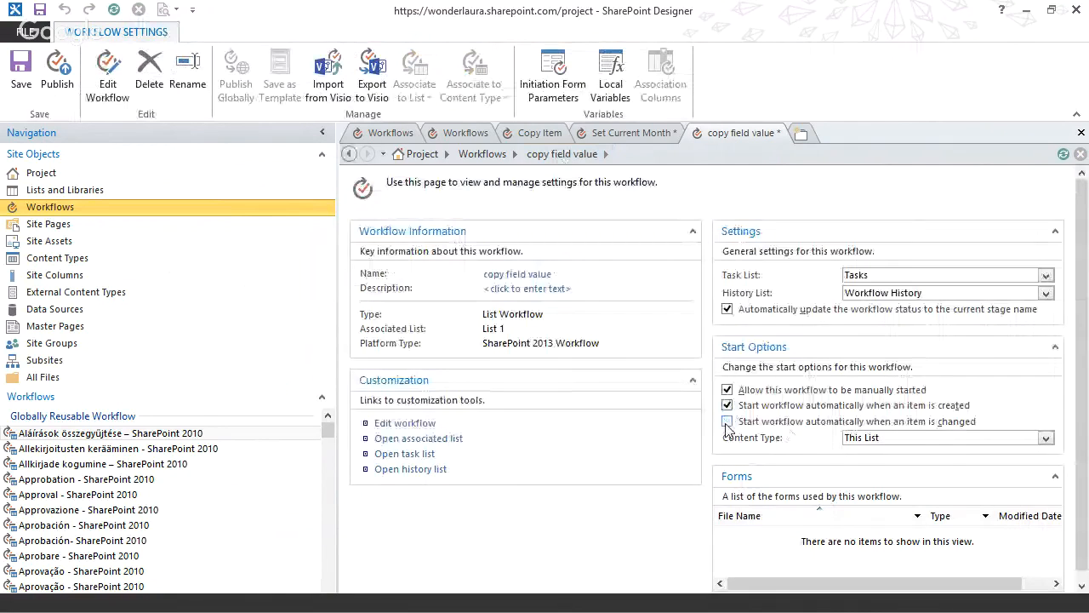
{"action": "left_click", "coordinate": [405, 423]}
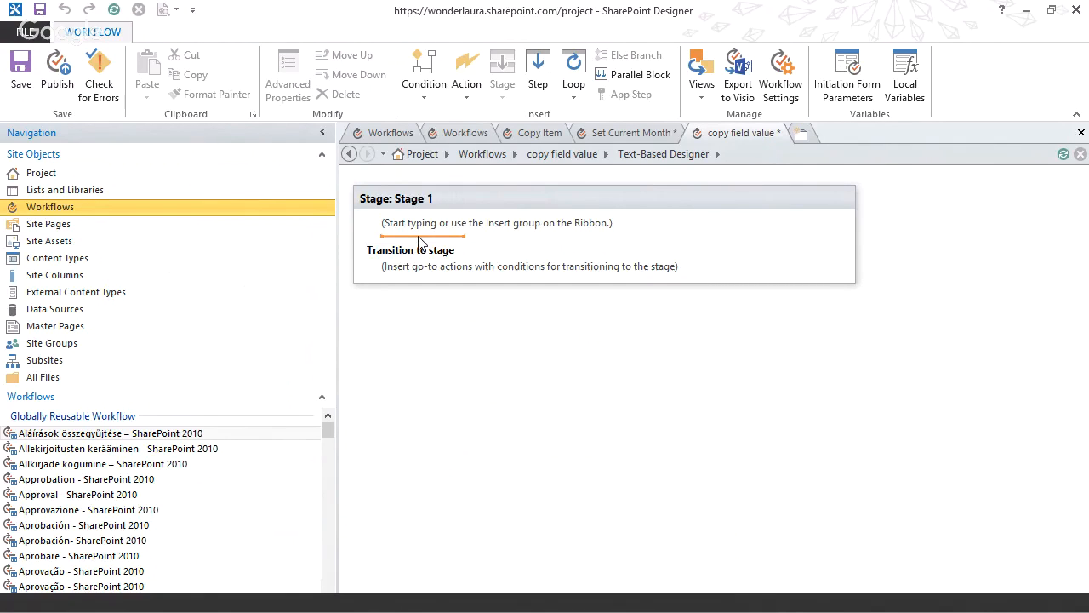
Add a set field action to Stage 1 with color as the field.
{"action": "type", "text": "set field"}
{"action": "key", "text": "Return"}
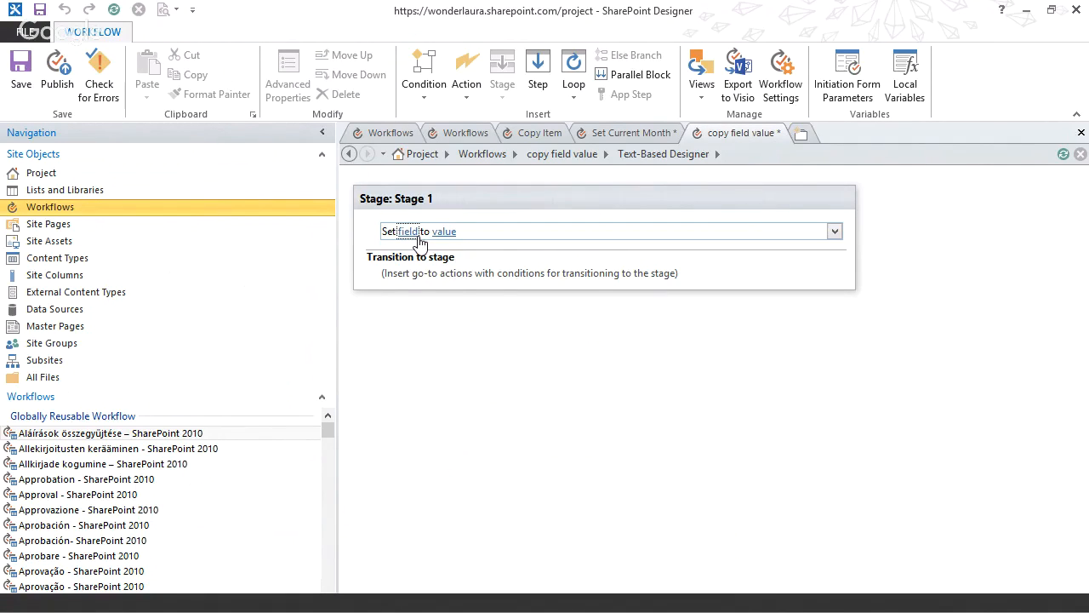
{"action": "left_click", "coordinate": [408, 232]}
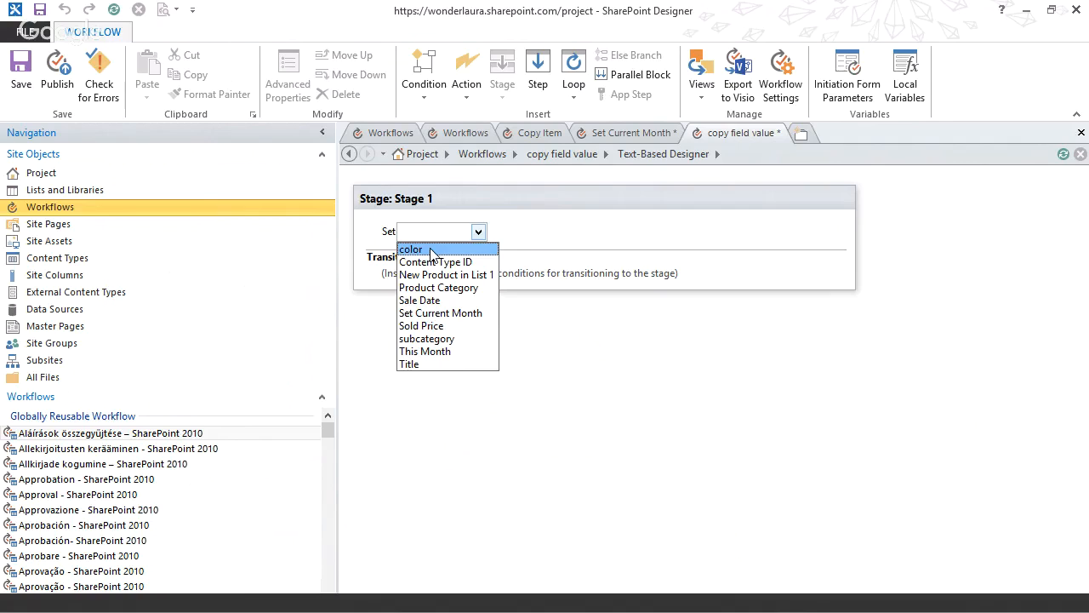
{"action": "left_click", "coordinate": [431, 250]}
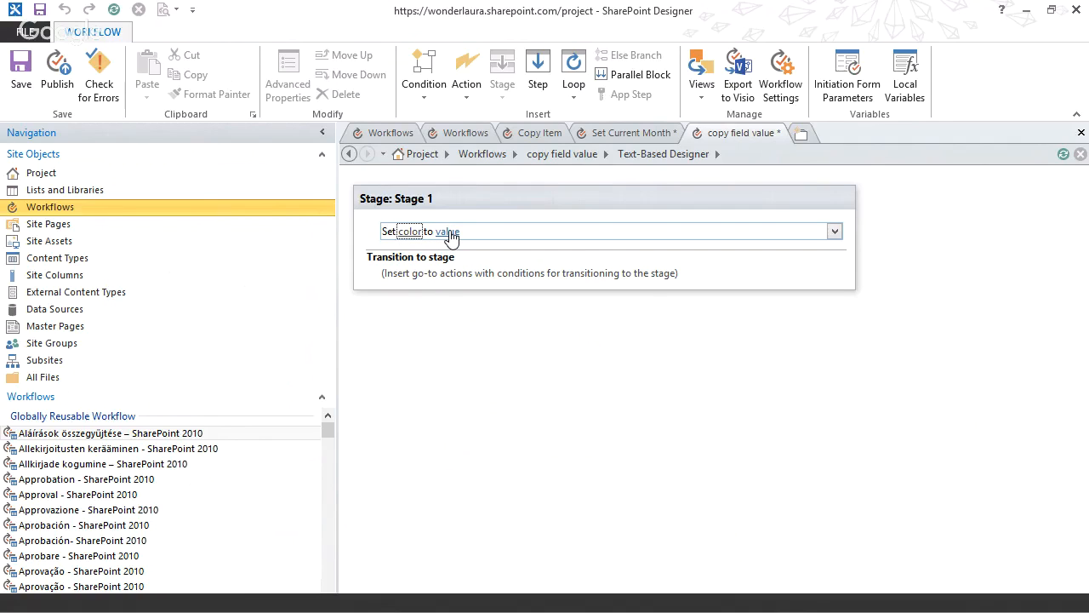
{"action": "left_click", "coordinate": [448, 232]}
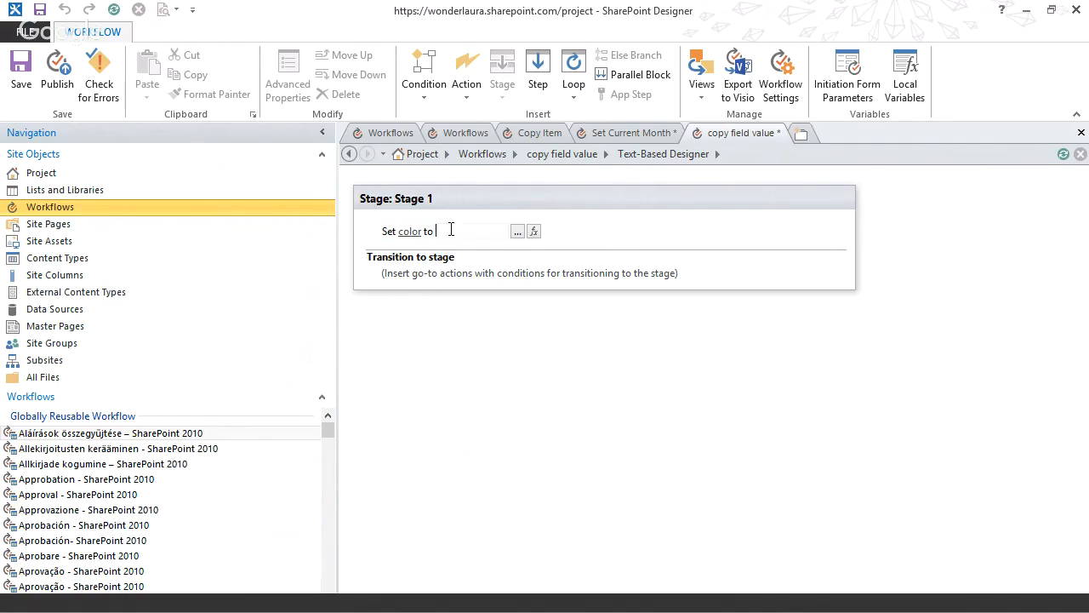
{"action": "left_click", "coordinate": [534, 232]}
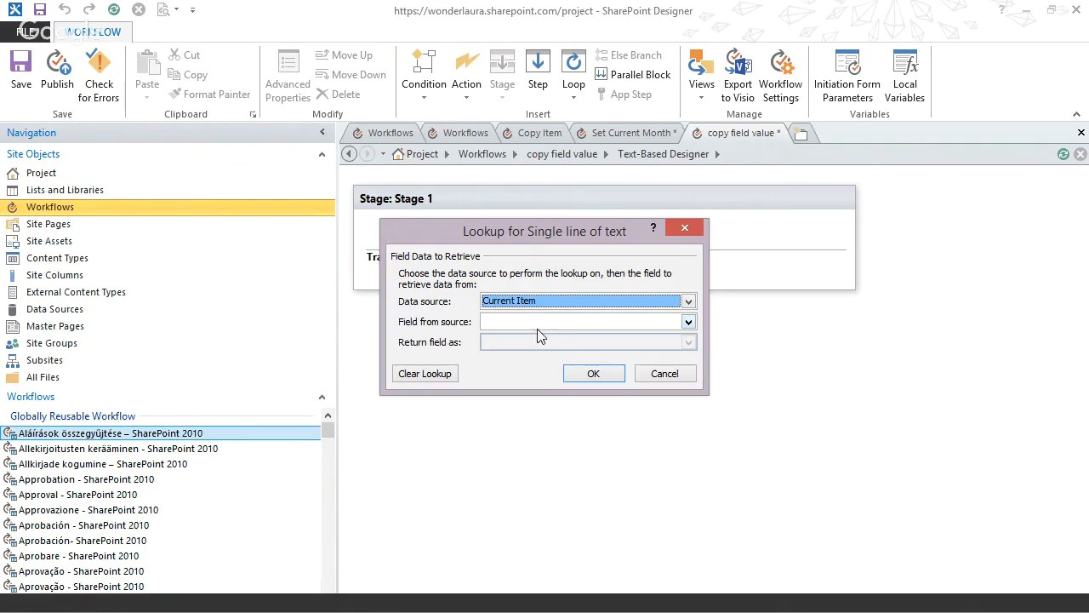
{"action": "left_click", "coordinate": [521, 303]}
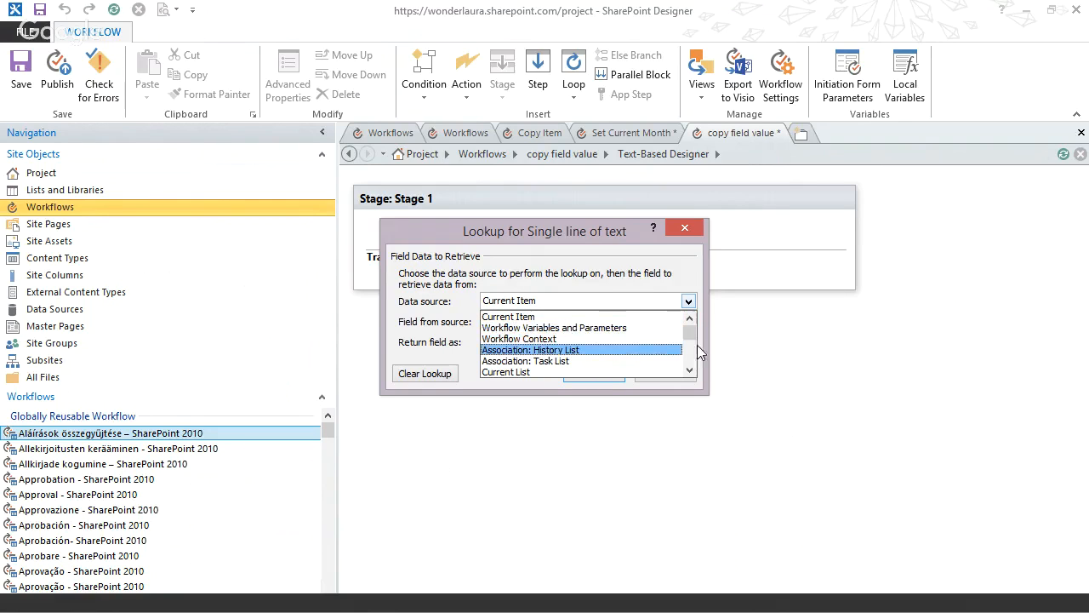
{"action": "mouse_move", "coordinate": [694, 332]}
{"action": "left_mouse_down"}
{"action": "mouse_move", "coordinate": [693, 359]}
{"action": "mouse_move", "coordinate": [694, 344]}
{"action": "left_mouse_up"}
{"action": "left_click", "coordinate": [627, 228]}
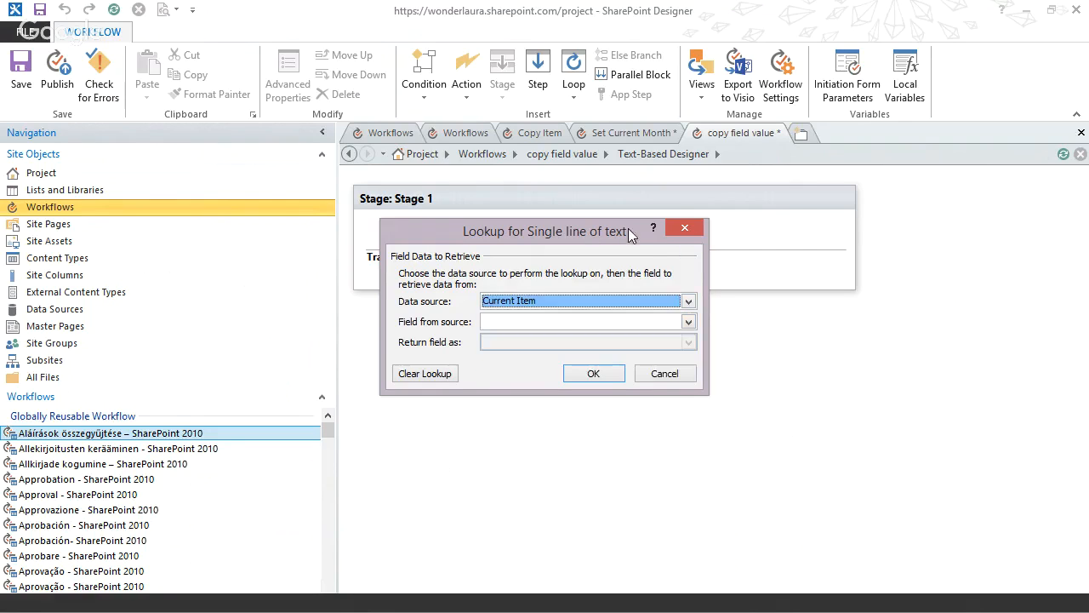
{"action": "left_click", "coordinate": [685, 228]}
Refresh the site data and check the data sources offered in the lookup for color's value.
{"action": "left_click", "coordinate": [113, 10]}
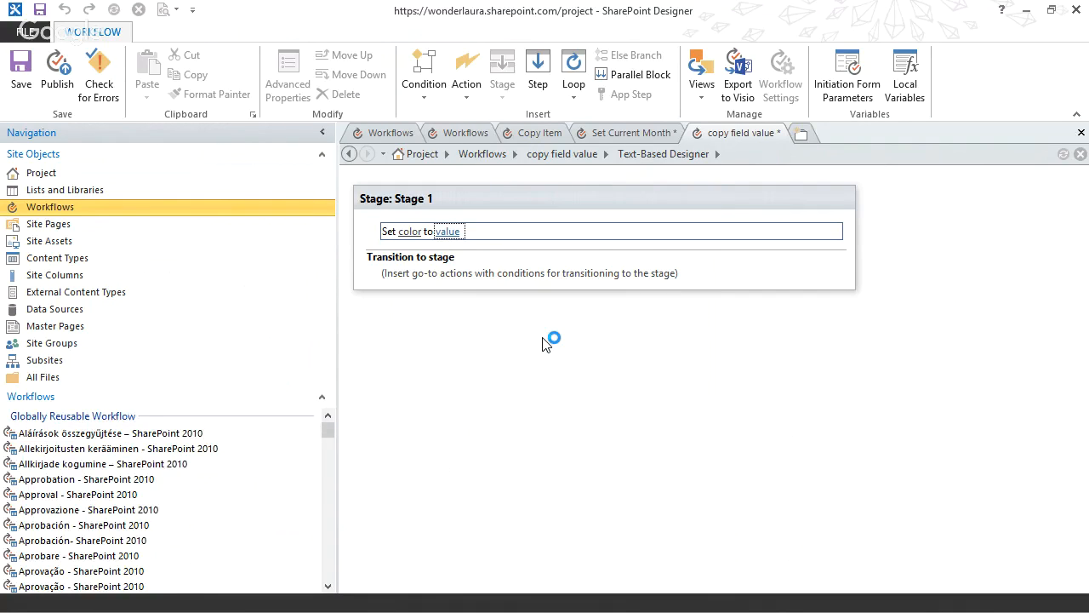
{"action": "left_click", "coordinate": [449, 232]}
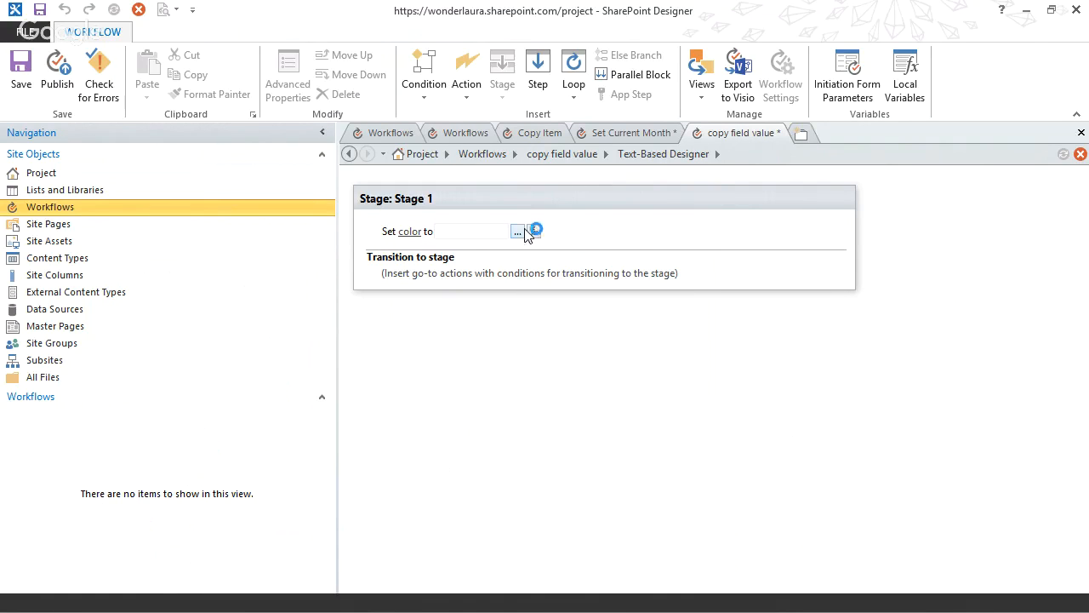
{"action": "left_click", "coordinate": [535, 230]}
{"action": "left_click", "coordinate": [541, 305]}
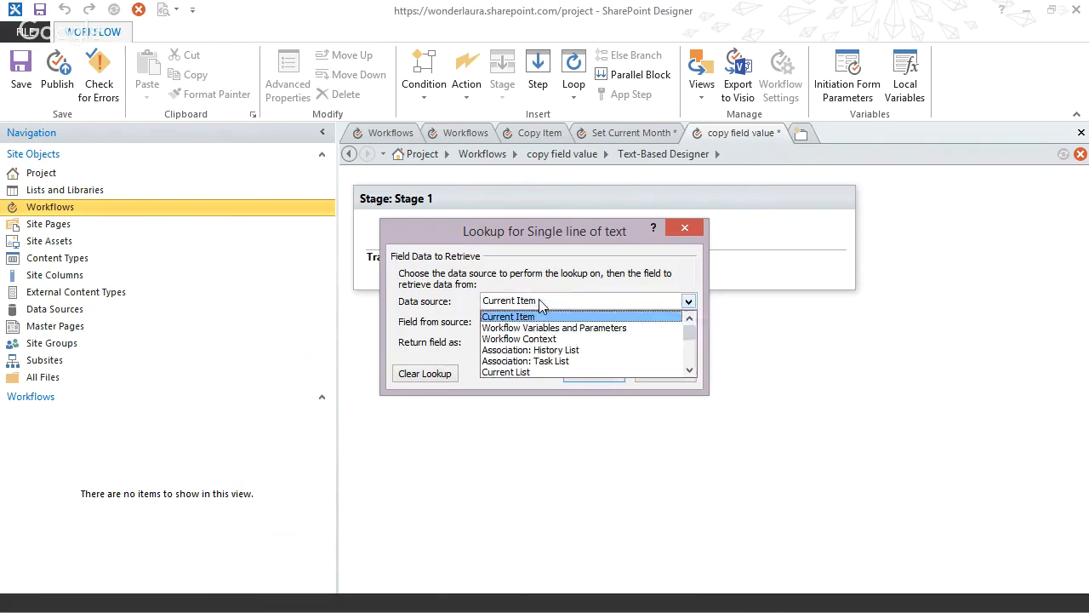
{"action": "mouse_move", "coordinate": [690, 332]}
{"action": "left_mouse_down"}
{"action": "mouse_move", "coordinate": [694, 364]}
{"action": "mouse_move", "coordinate": [689, 332]}
{"action": "left_mouse_up"}
{"action": "left_click", "coordinate": [684, 227]}
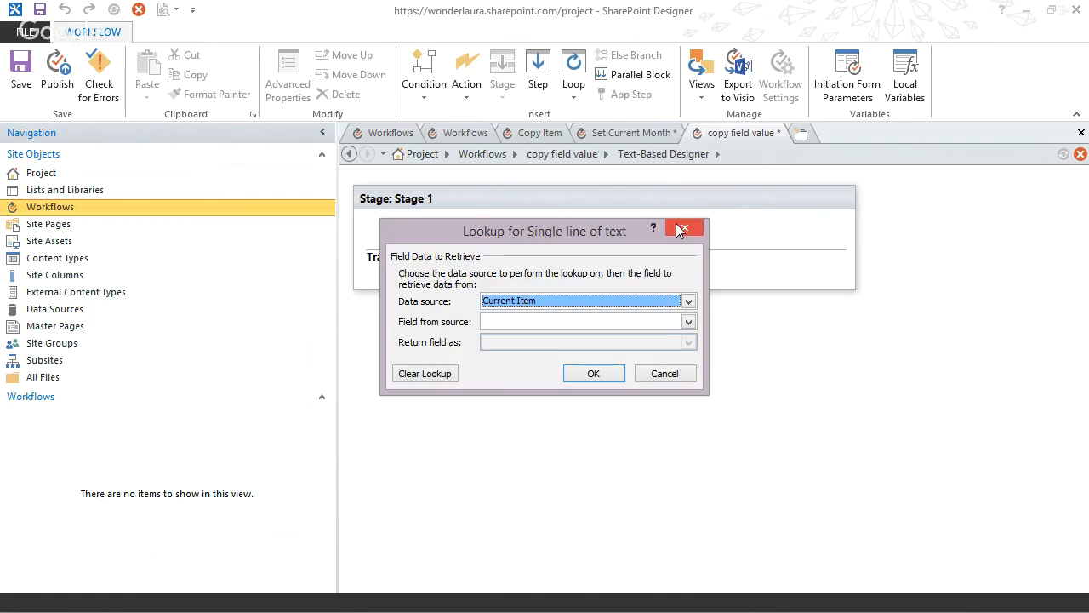
{"action": "left_click", "coordinate": [684, 227]}
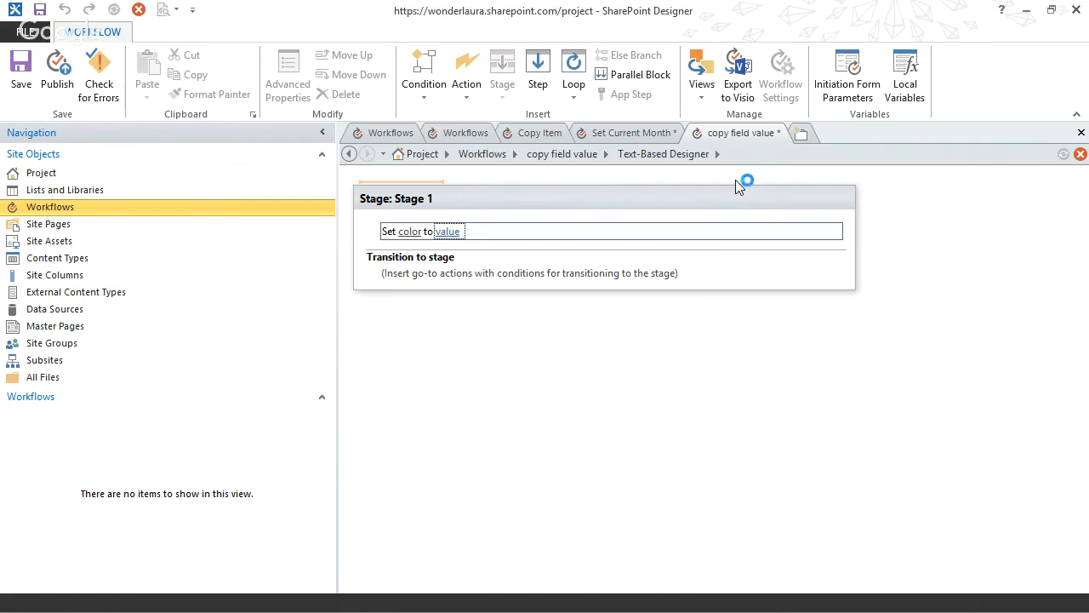
Try to close the copy field value workflow with its changes saved, and cancel the save operation.
{"action": "left_click", "coordinate": [1082, 132]}
{"action": "left_click", "coordinate": [475, 337]}
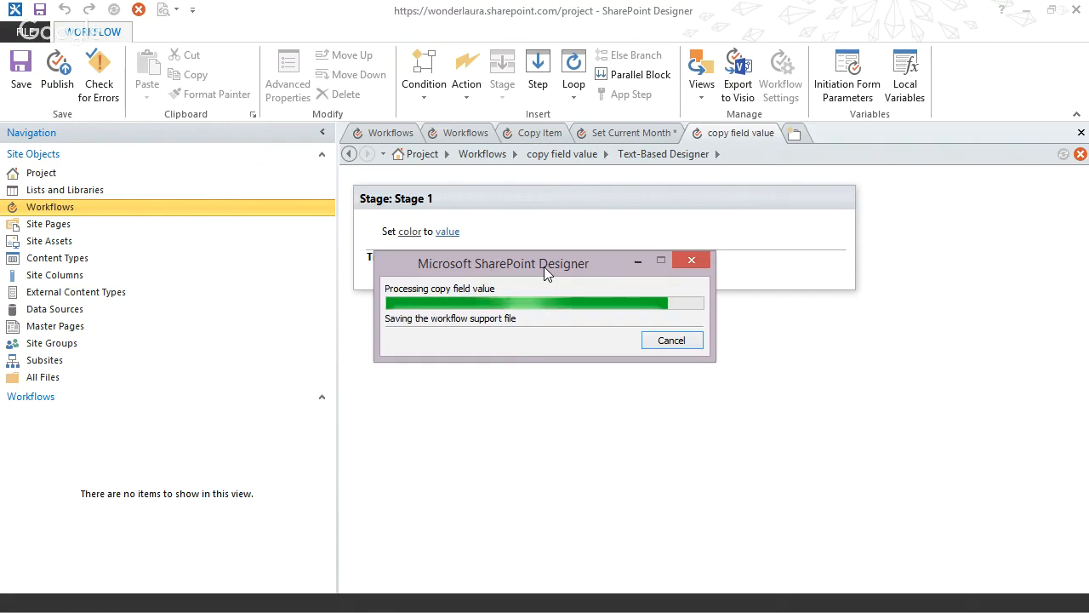
{"action": "left_click", "coordinate": [657, 341]}
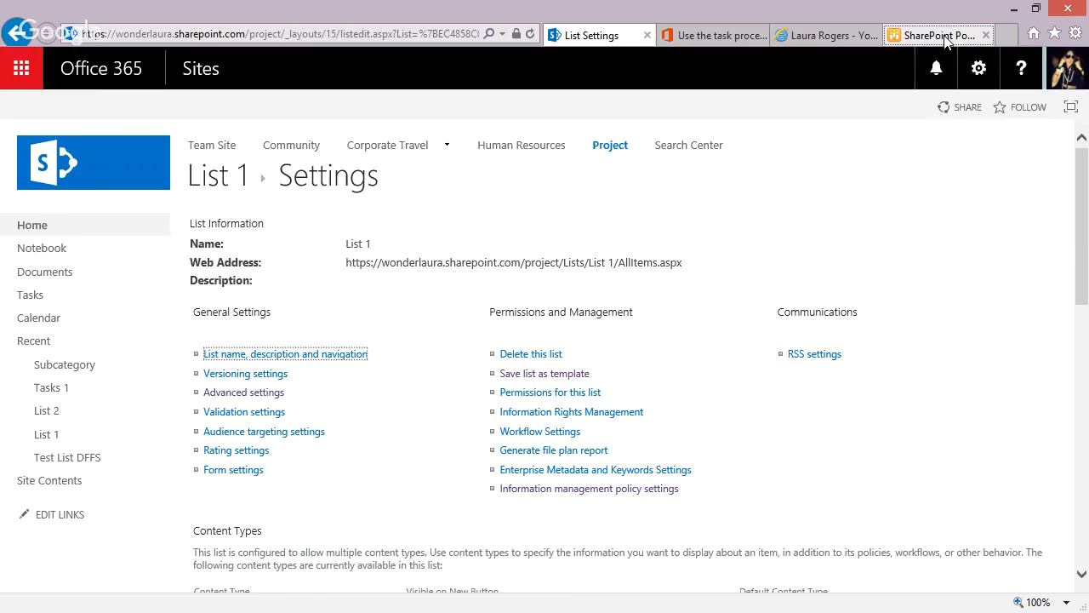
Switch to the browser and review the questions in the SharePoint Power Hour Workflow Q&A blog post.
{"action": "left_click", "coordinate": [936, 35]}
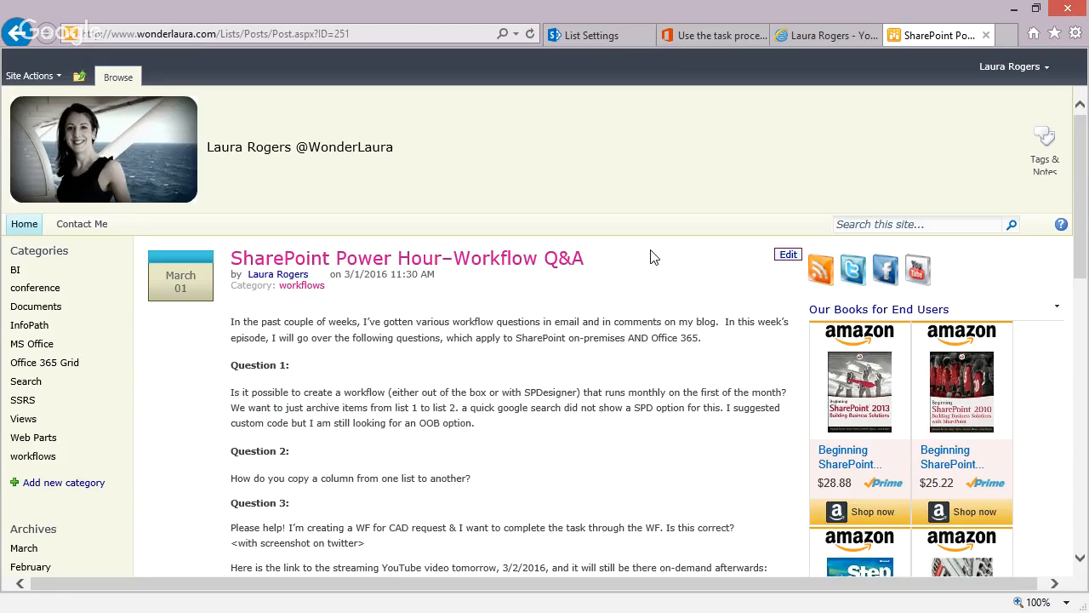
{"action": "scroll", "coordinate": [374, 498], "scroll_direction": "down", "scroll_amount": 1}
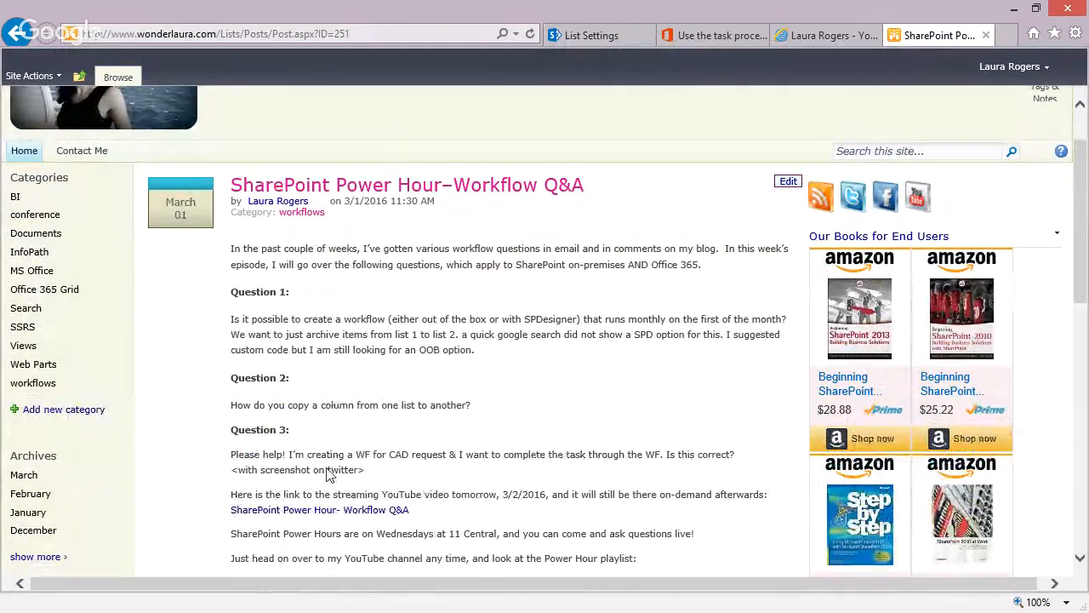
{"action": "left_click", "coordinate": [1017, 15]}
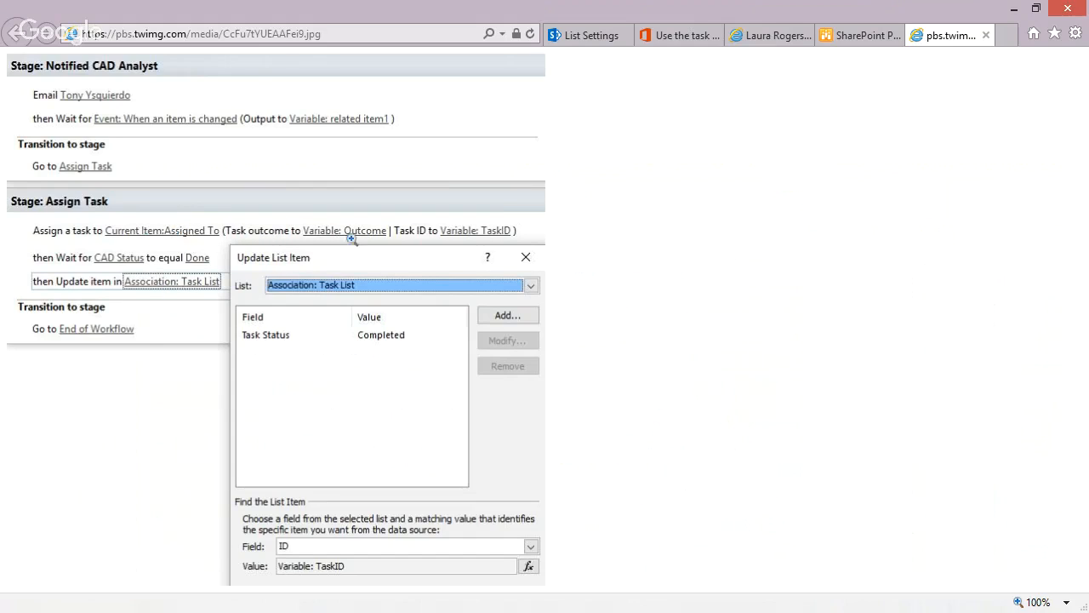
Switch to SharePoint Designer and open the copy field value workflow for editing.
{"action": "left_click", "coordinate": [1013, 8]}
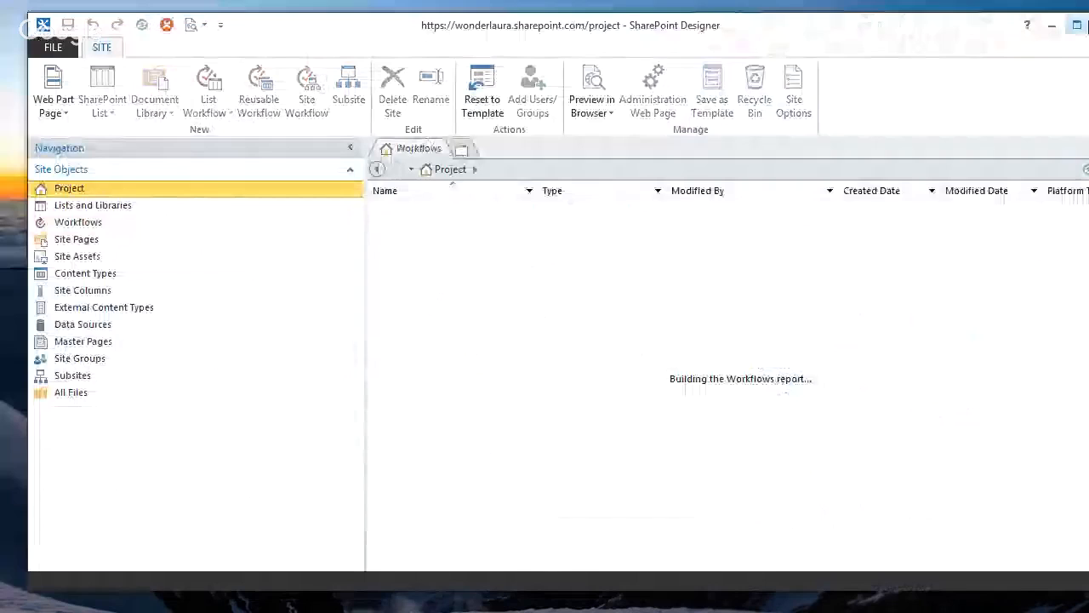
{"action": "left_click", "coordinate": [1077, 25]}
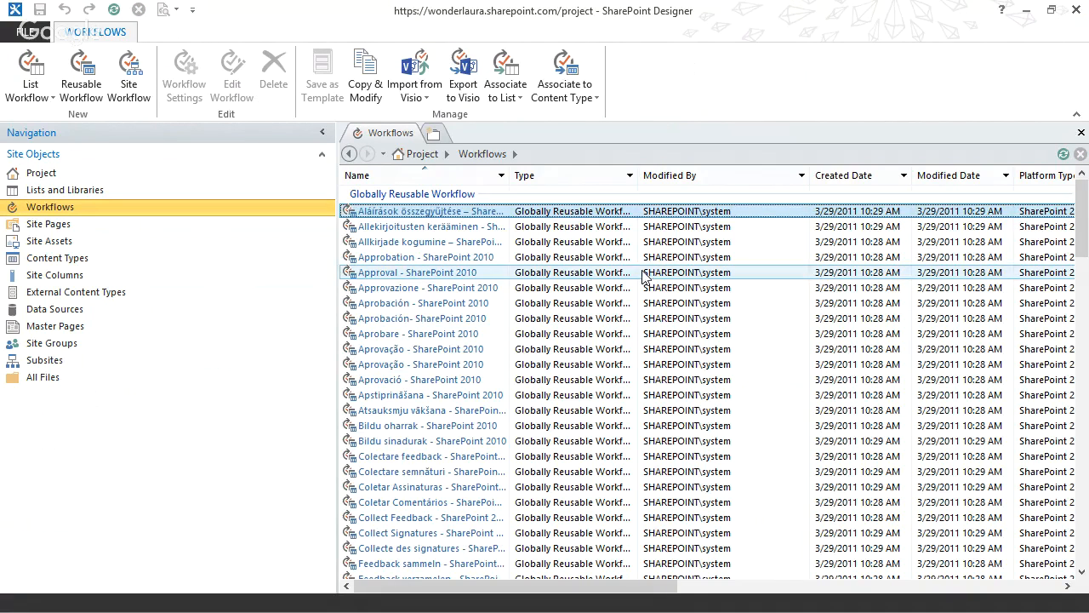
{"action": "left_click_drag", "start_coordinate": [1086, 214], "coordinate": [1081, 528]}
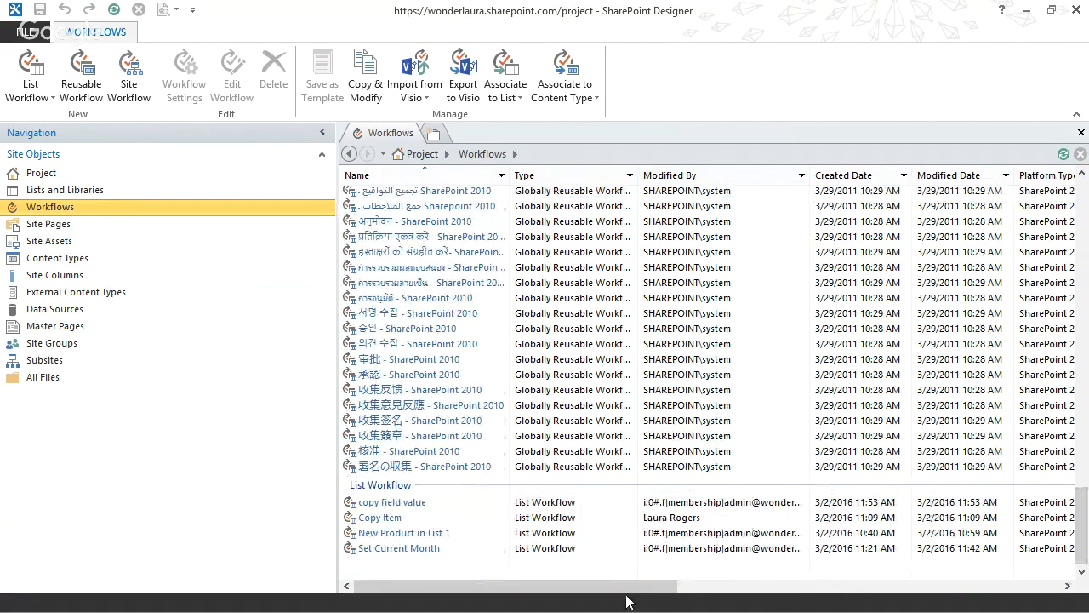
{"action": "left_click", "coordinate": [411, 503]}
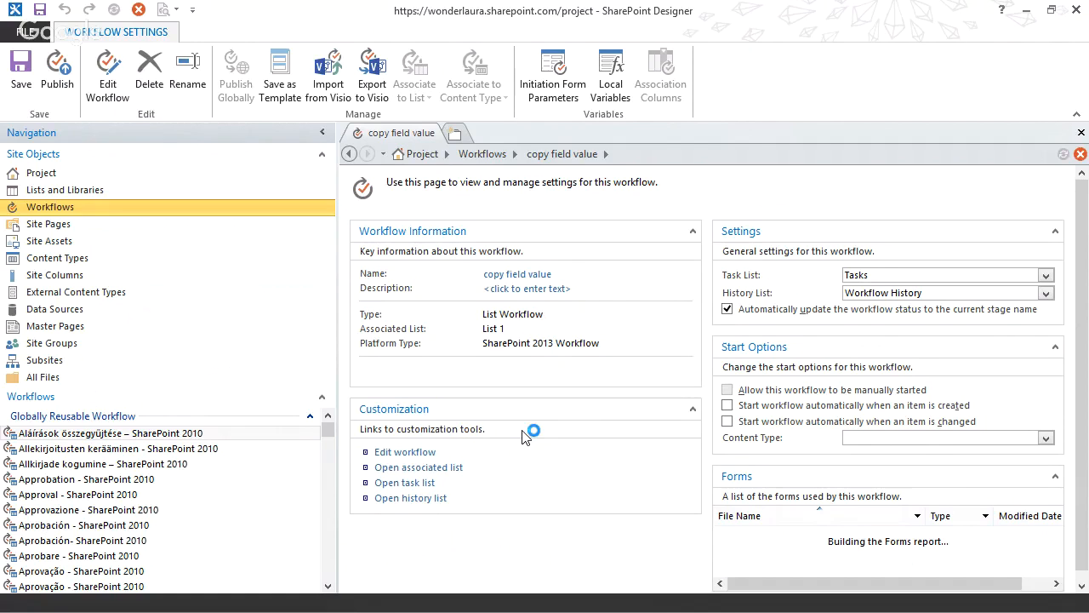
{"action": "left_click", "coordinate": [404, 422]}
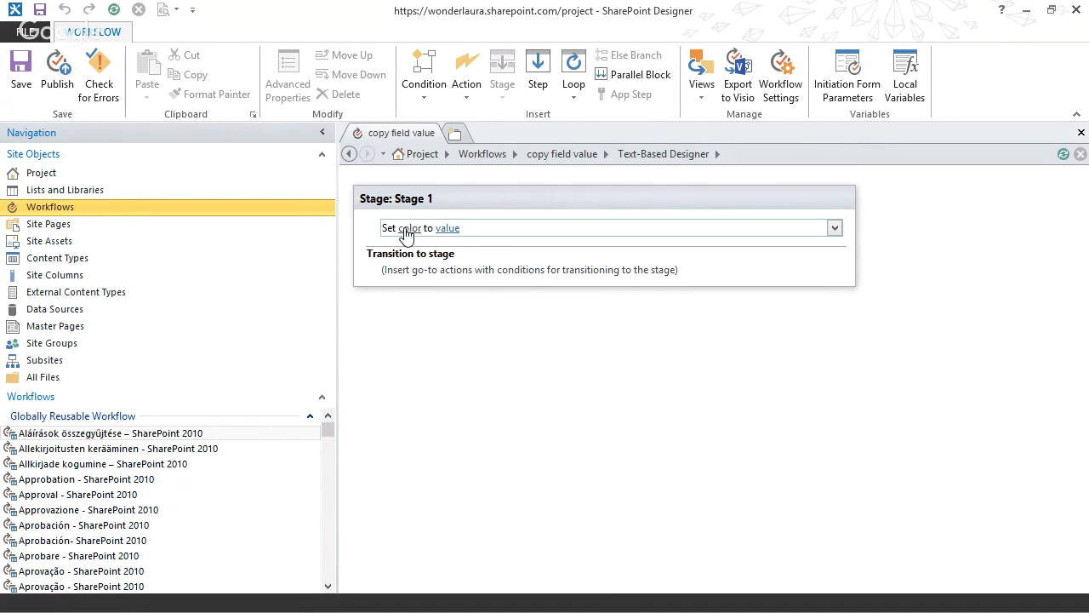
Define color's value as a lookup to the Subcategory list, retrieving its Color field.
{"action": "left_click", "coordinate": [453, 229]}
{"action": "left_click", "coordinate": [534, 228]}
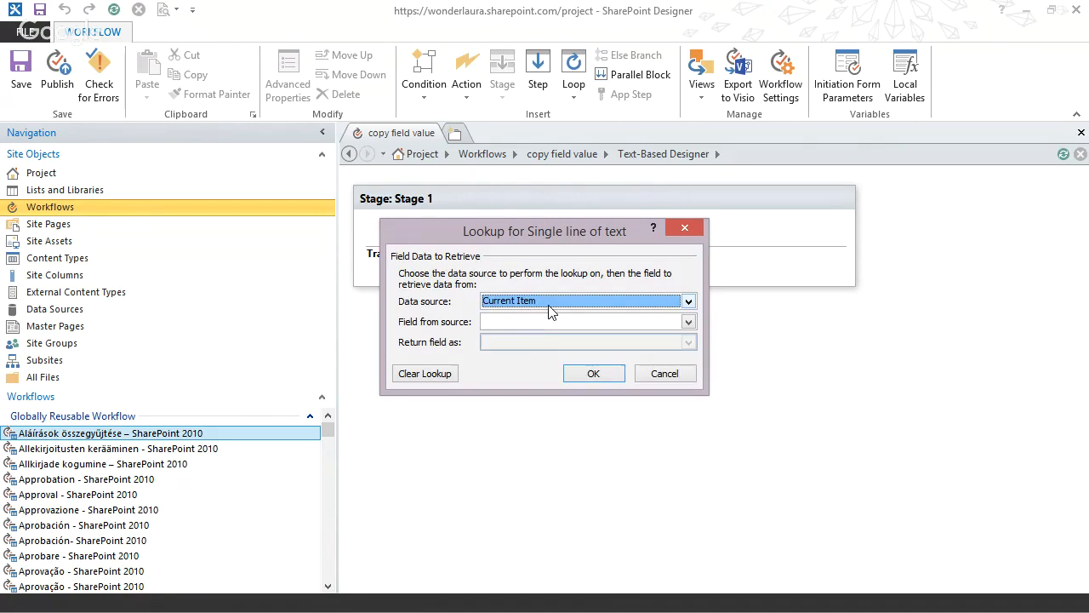
{"action": "left_click", "coordinate": [542, 302]}
{"action": "left_click_drag", "start_coordinate": [687, 337], "coordinate": [687, 358]}
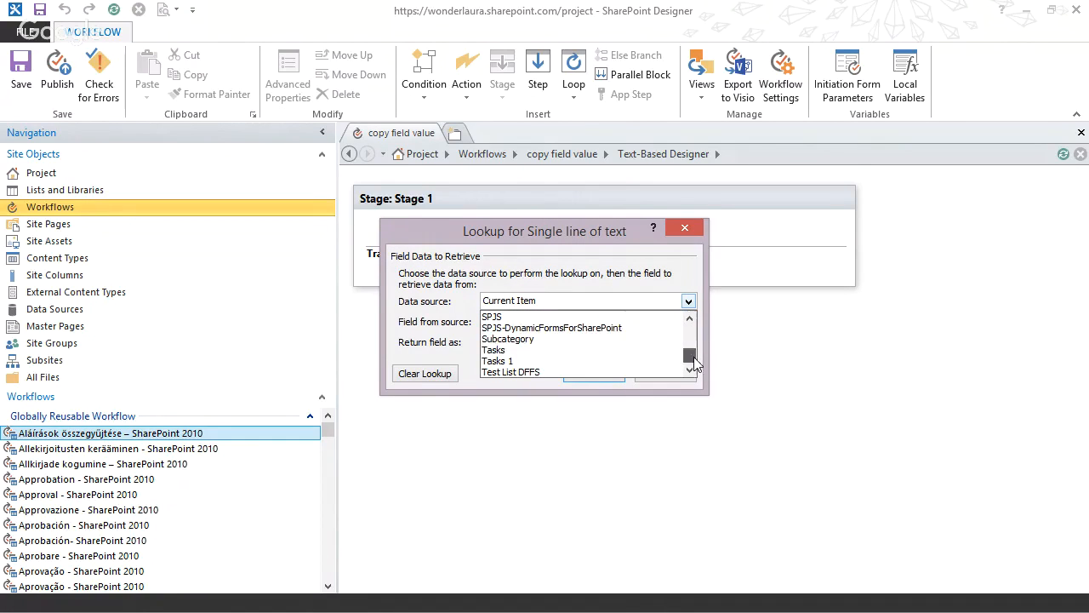
{"action": "left_click", "coordinate": [543, 340]}
{"action": "left_click", "coordinate": [521, 323]}
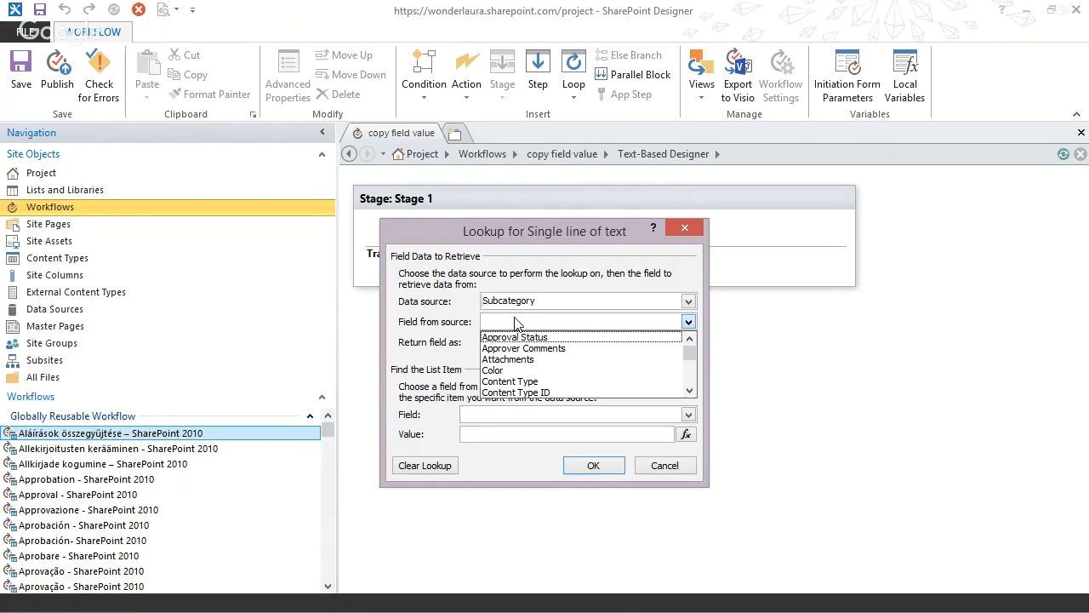
{"action": "left_click", "coordinate": [511, 371]}
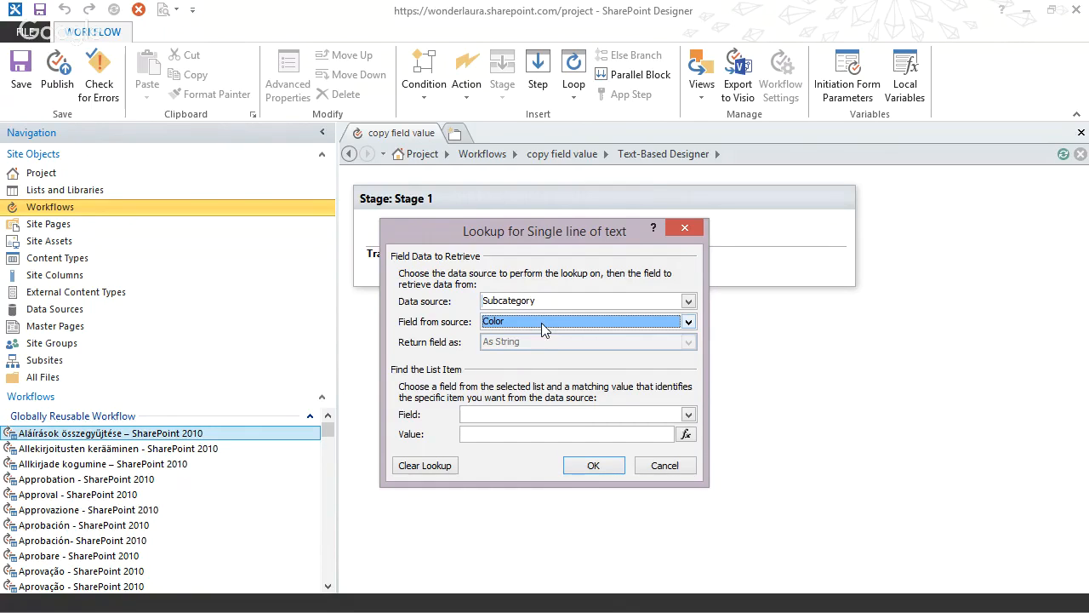
{"action": "left_click_drag", "start_coordinate": [473, 235], "coordinate": [654, 243]}
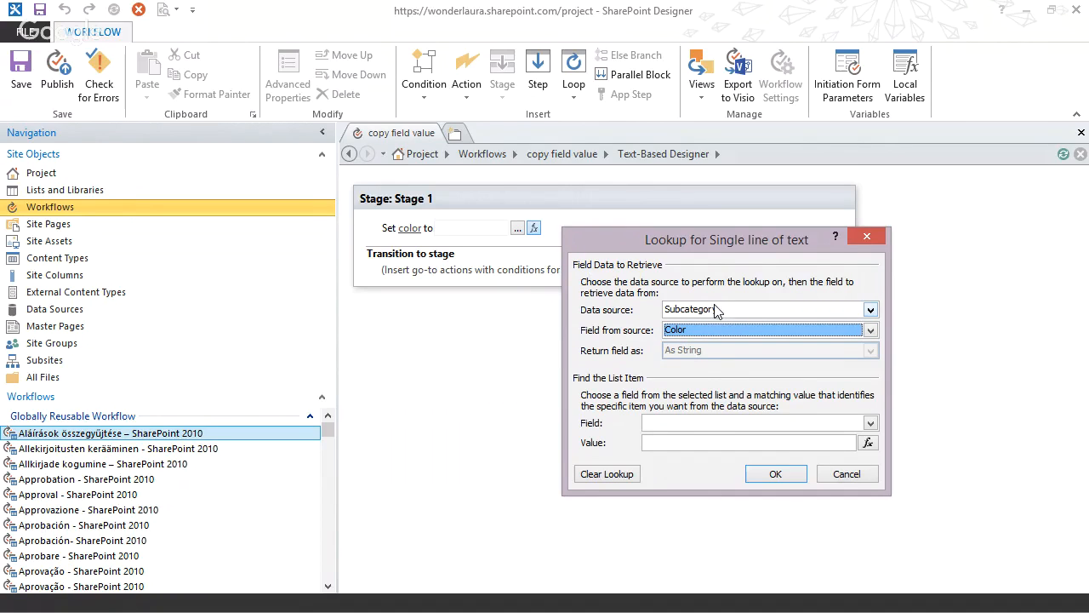
Find the Subcategory list item by matching its ID to the current item's subcategory field.
{"action": "left_click", "coordinate": [706, 424]}
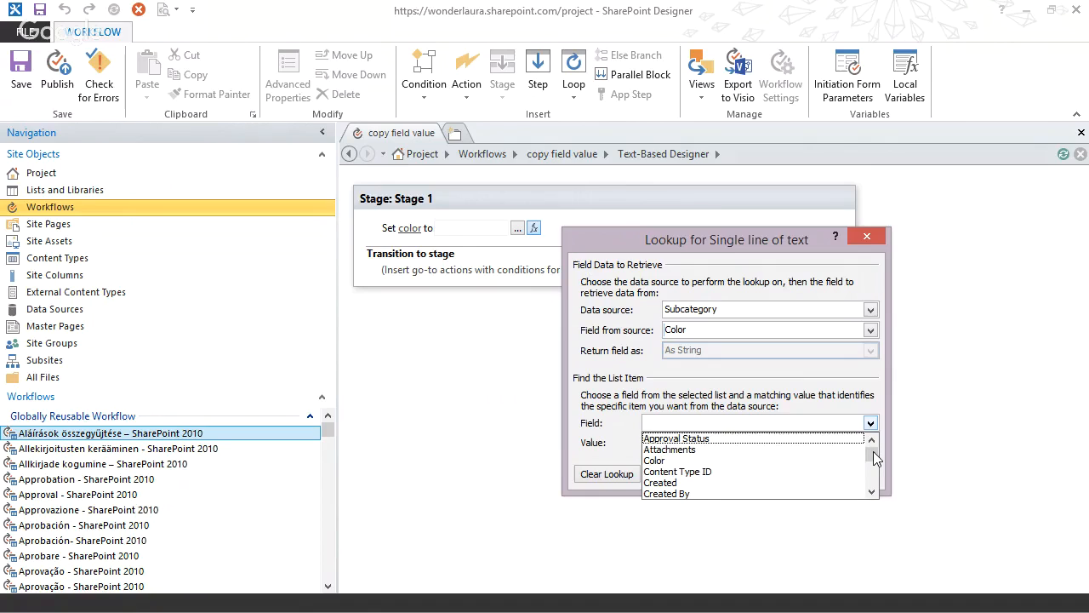
{"action": "left_click_drag", "start_coordinate": [876, 460], "coordinate": [876, 472]}
{"action": "left_click", "coordinate": [724, 489]}
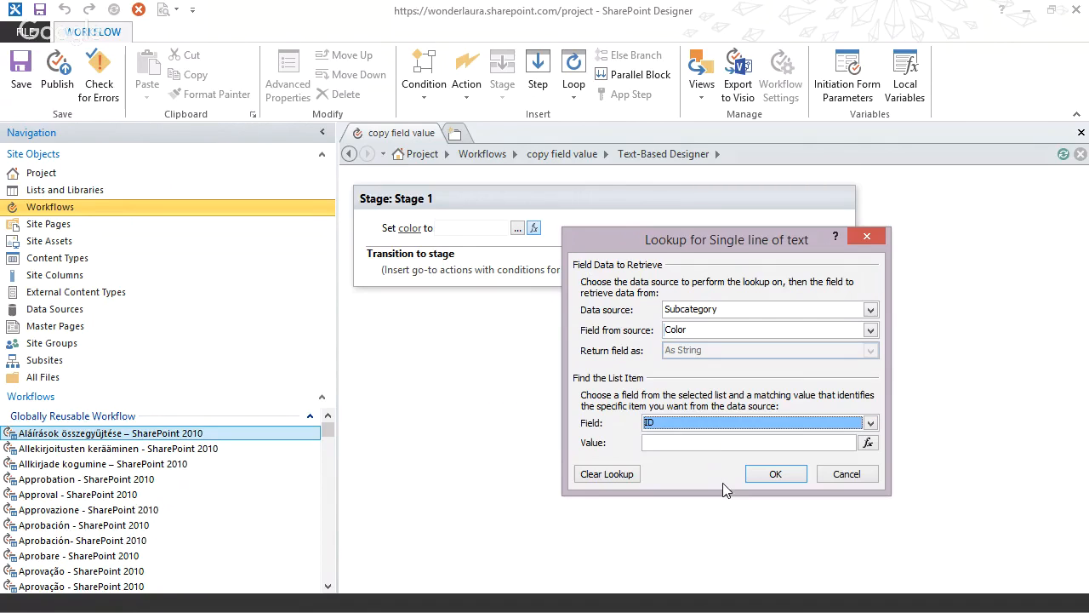
{"action": "left_click", "coordinate": [870, 445]}
{"action": "left_click", "coordinate": [705, 377]}
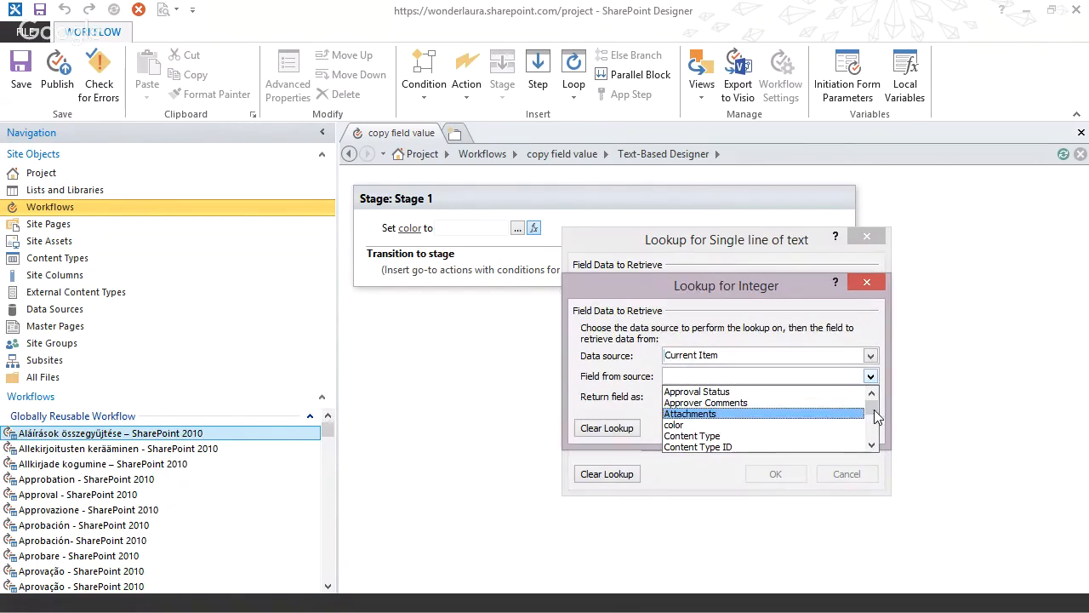
{"action": "left_click_drag", "start_coordinate": [877, 413], "coordinate": [876, 435]}
{"action": "left_click", "coordinate": [745, 415]}
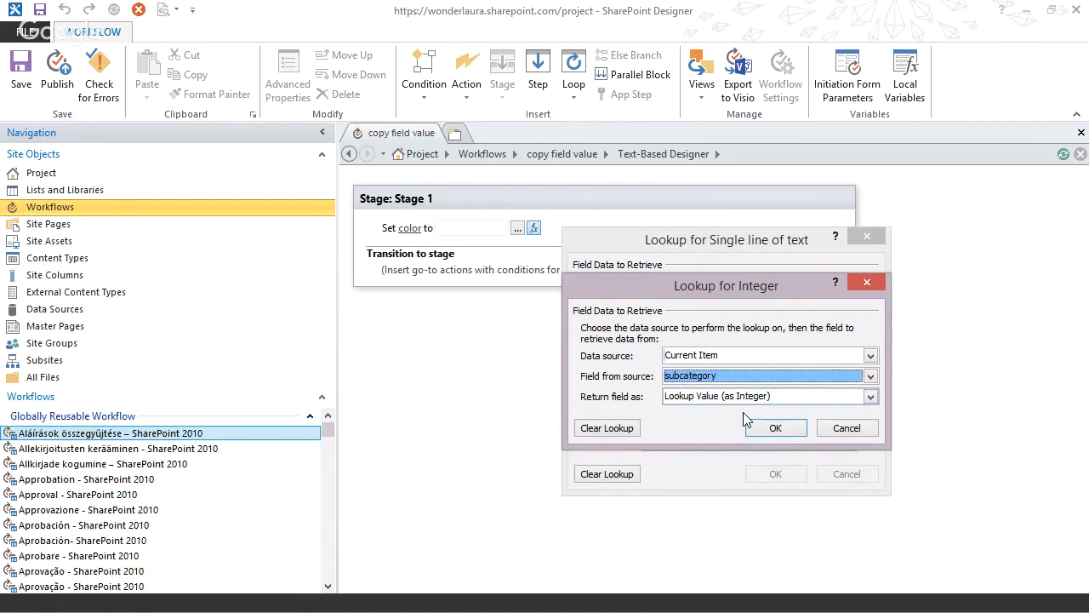
Try Lookup Id (as Integer) for the subcategory's return type, set it to Lookup Value (as Integer), and confirm both lookups.
{"action": "left_click", "coordinate": [725, 397]}
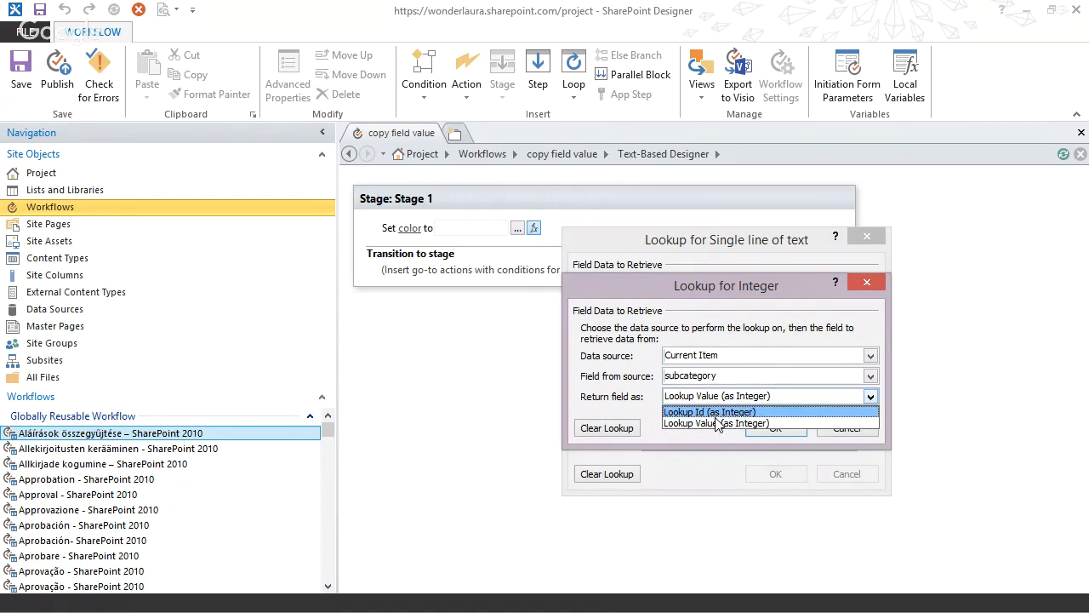
{"action": "left_click", "coordinate": [715, 412]}
{"action": "left_click", "coordinate": [711, 397]}
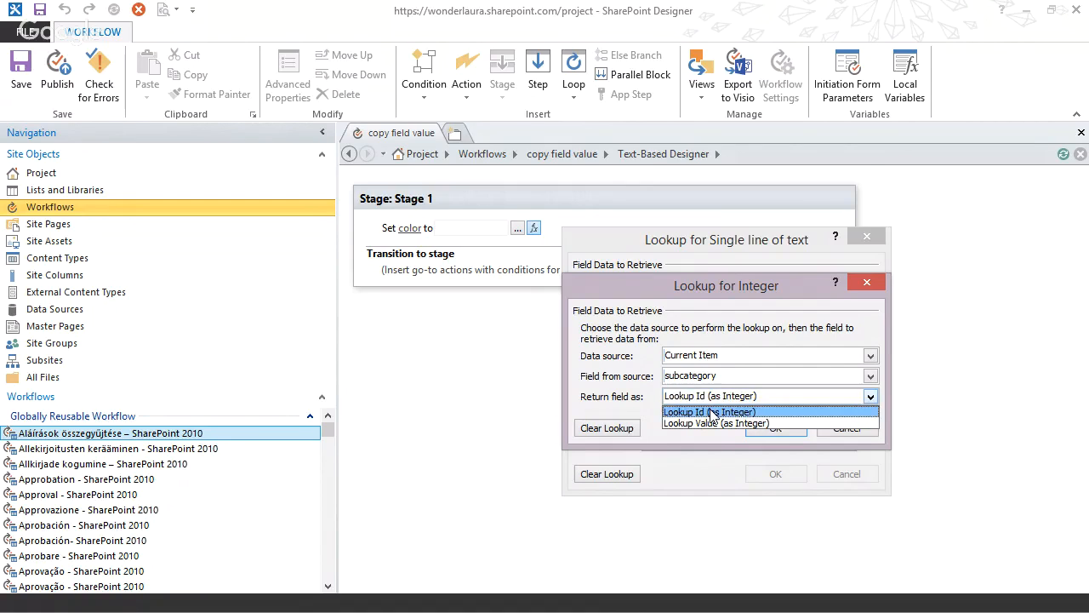
{"action": "left_click", "coordinate": [711, 414]}
{"action": "left_click", "coordinate": [713, 396]}
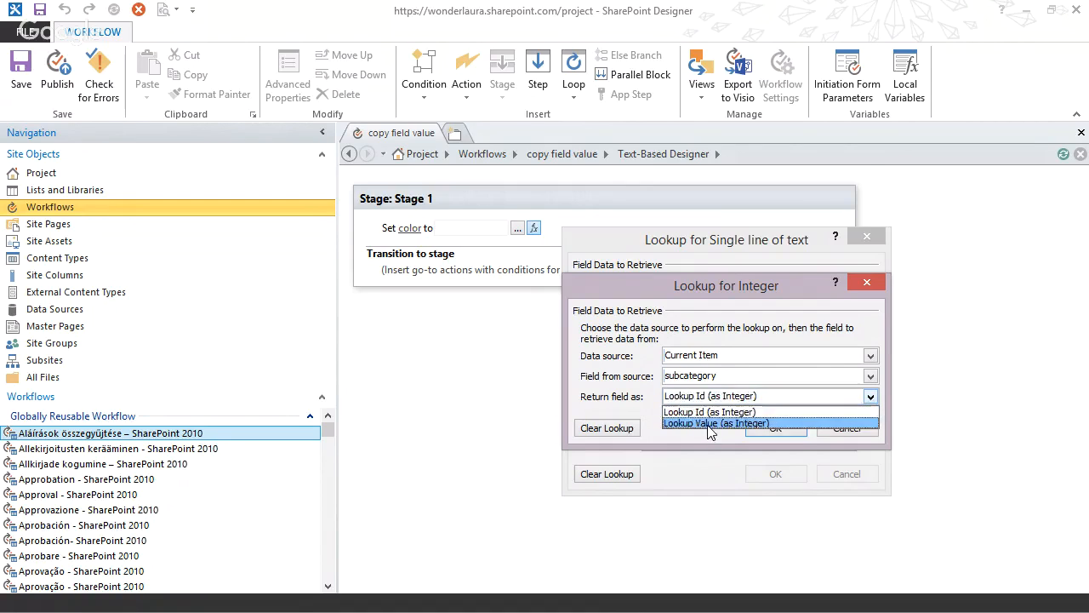
{"action": "left_click", "coordinate": [709, 423]}
{"action": "left_click", "coordinate": [774, 428]}
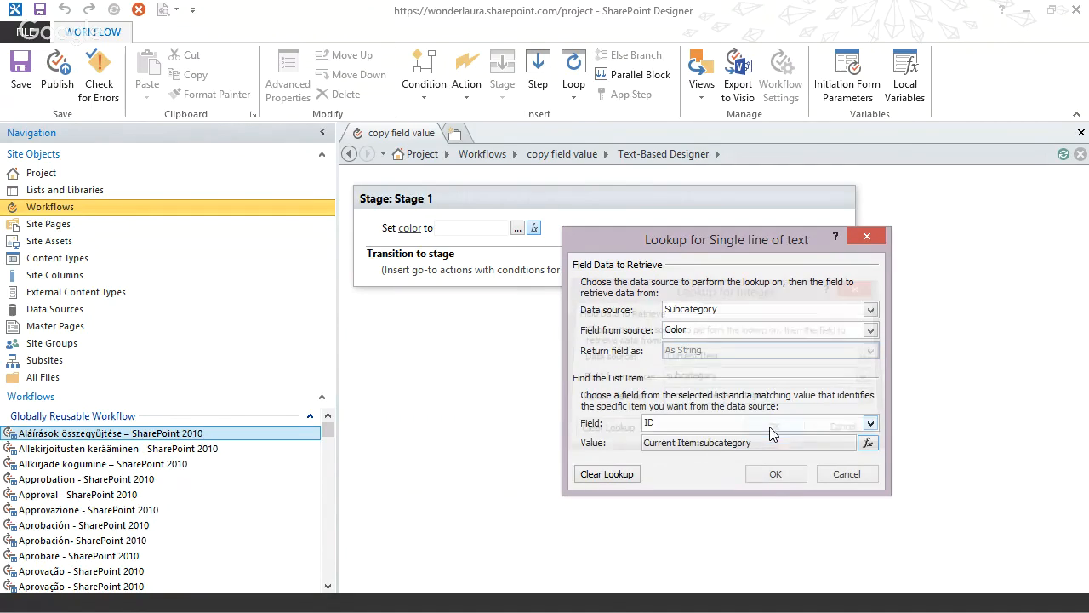
{"action": "left_click", "coordinate": [774, 474]}
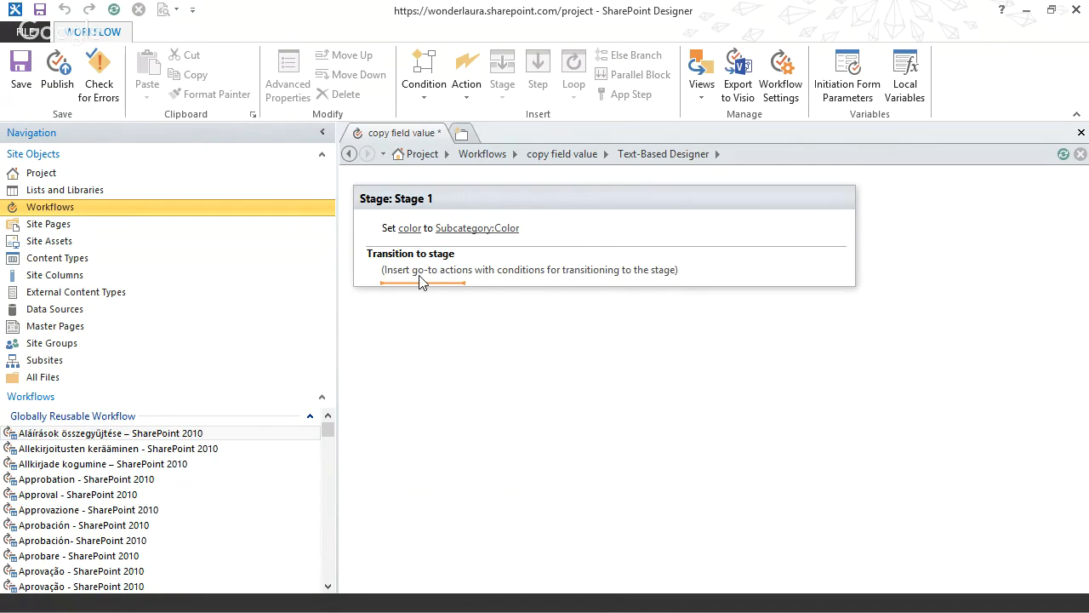
Add a go-to action in Stage 1's transition that leads to End of Workflow.
{"action": "left_click", "coordinate": [420, 281]}
{"action": "type", "text": "go"}
{"action": "key", "text": "Return"}
{"action": "left_click", "coordinate": [417, 282]}
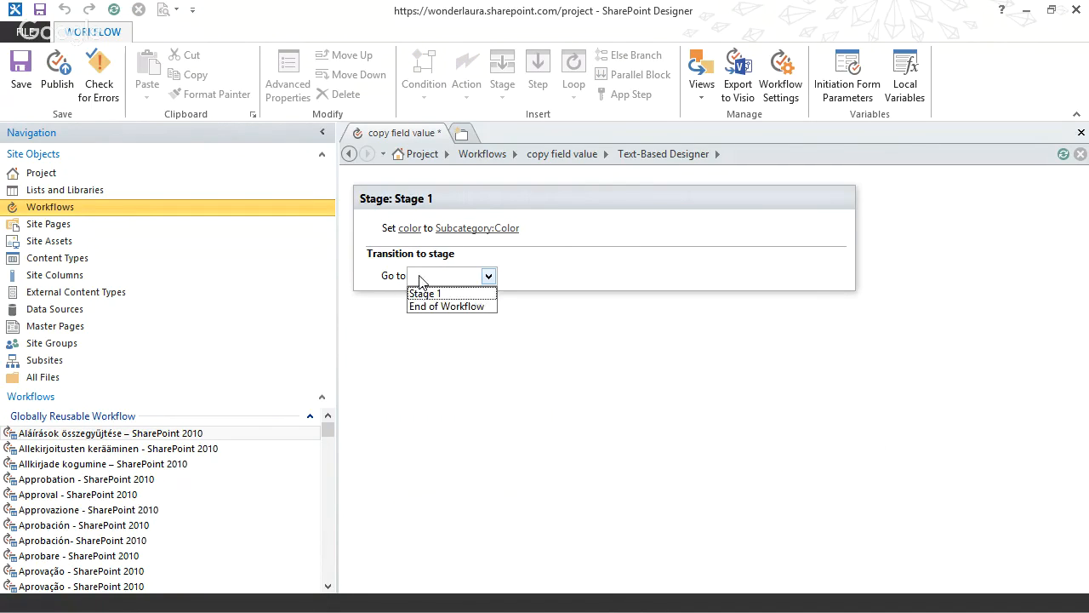
{"action": "left_click", "coordinate": [428, 307]}
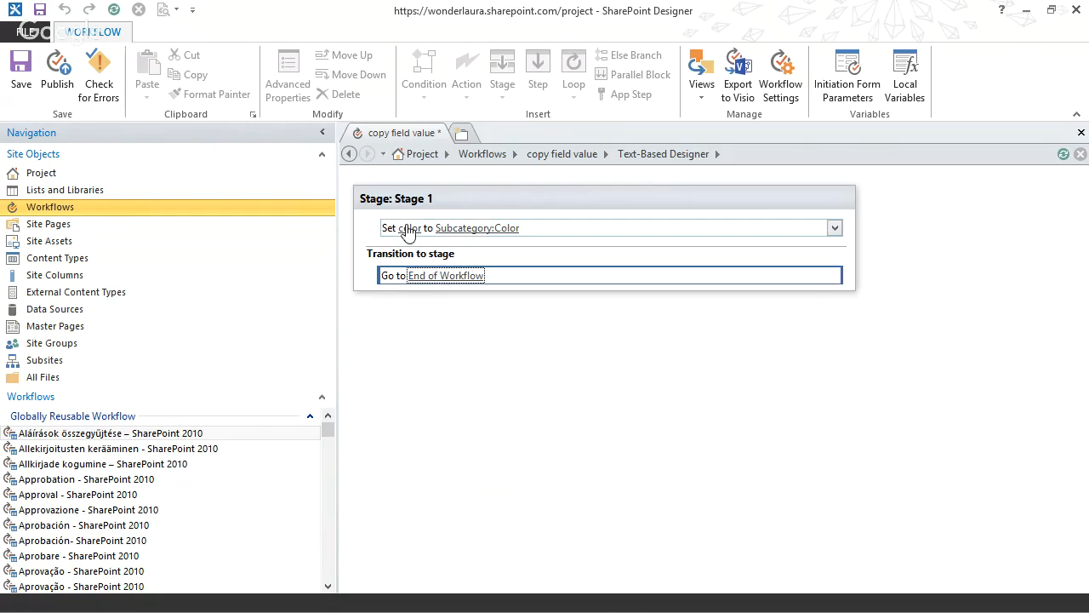
Review the Subcategory:Color lookup settings and publish the copy field value workflow.
{"action": "left_click", "coordinate": [475, 231]}
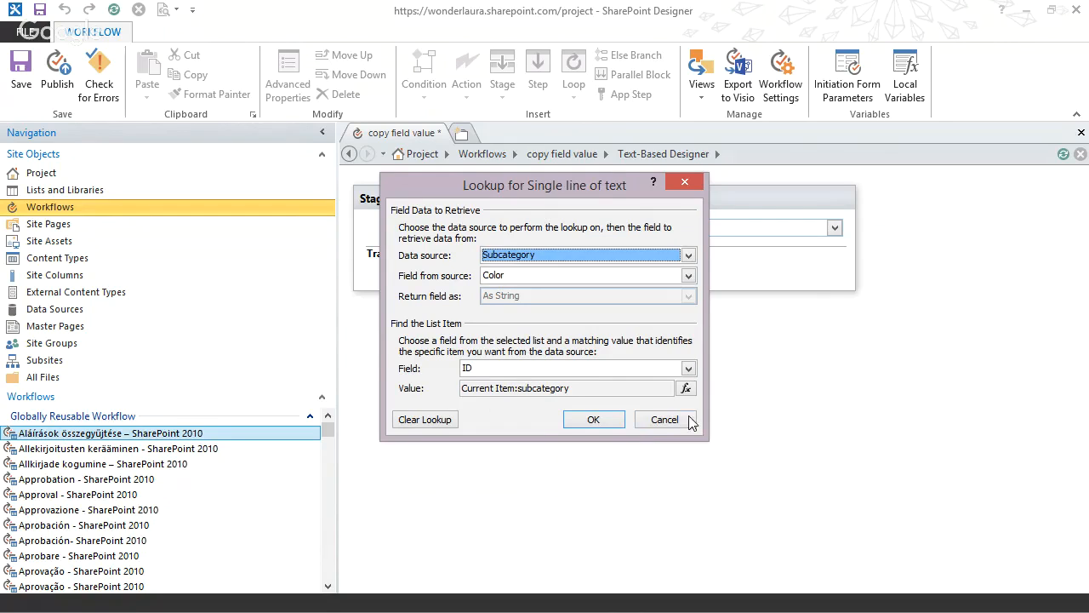
{"action": "left_click", "coordinate": [593, 418]}
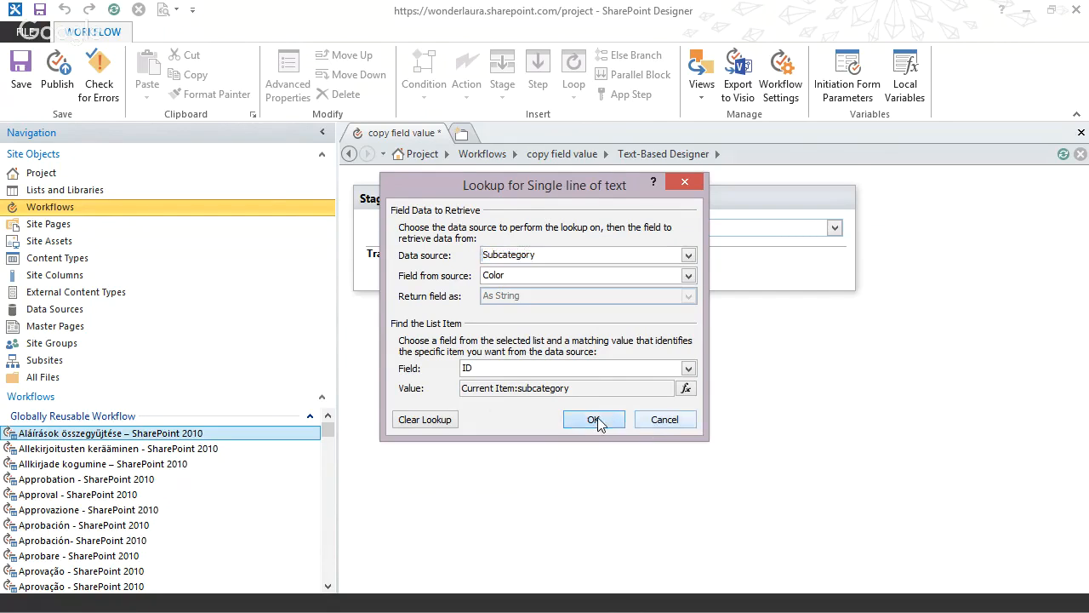
{"action": "left_click", "coordinate": [57, 72]}
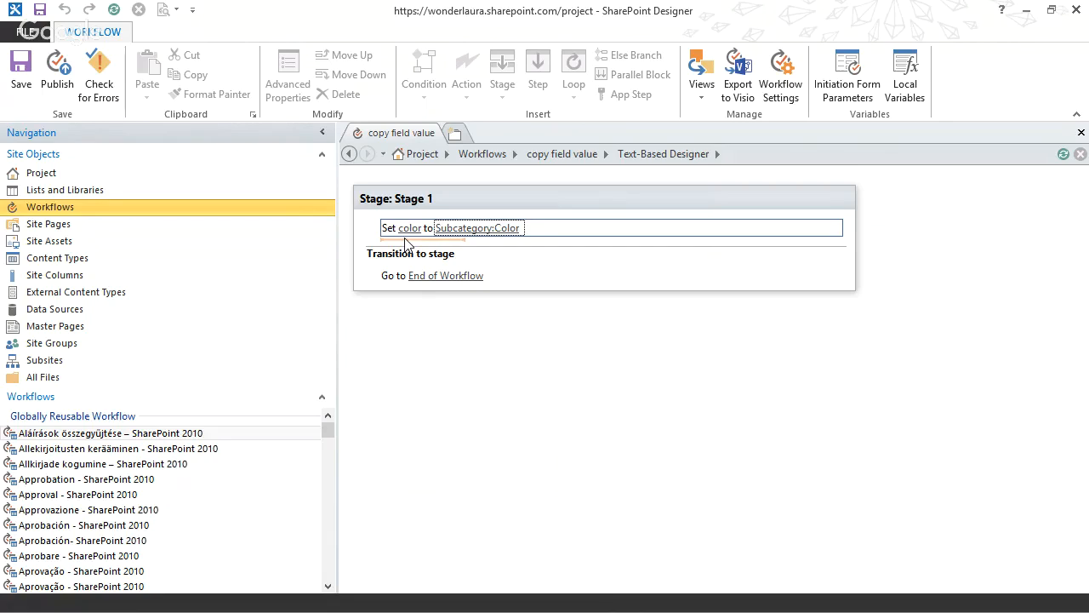
Add an Update List Item action below the set color action, with Calendar as the list to update.
{"action": "left_click", "coordinate": [409, 248]}
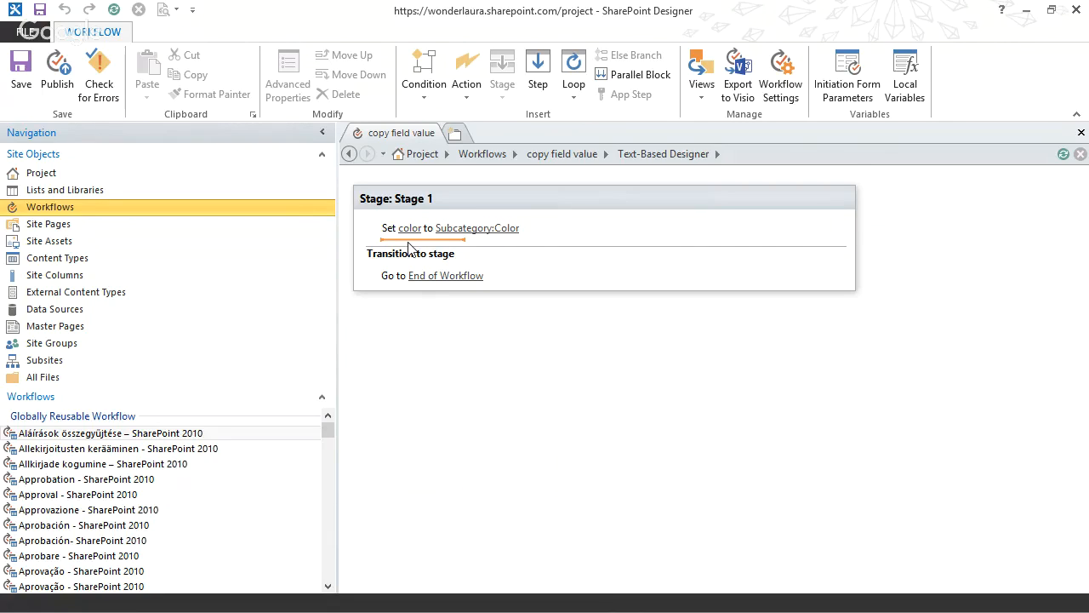
{"action": "type", "text": "up"}
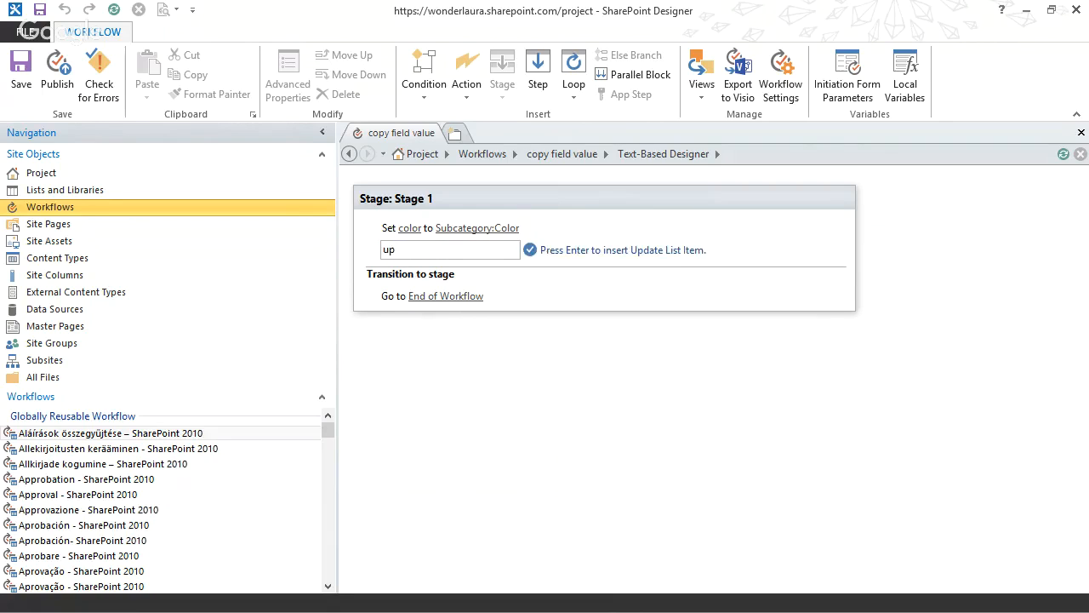
{"action": "key", "text": "Return"}
{"action": "left_click", "coordinate": [490, 255]}
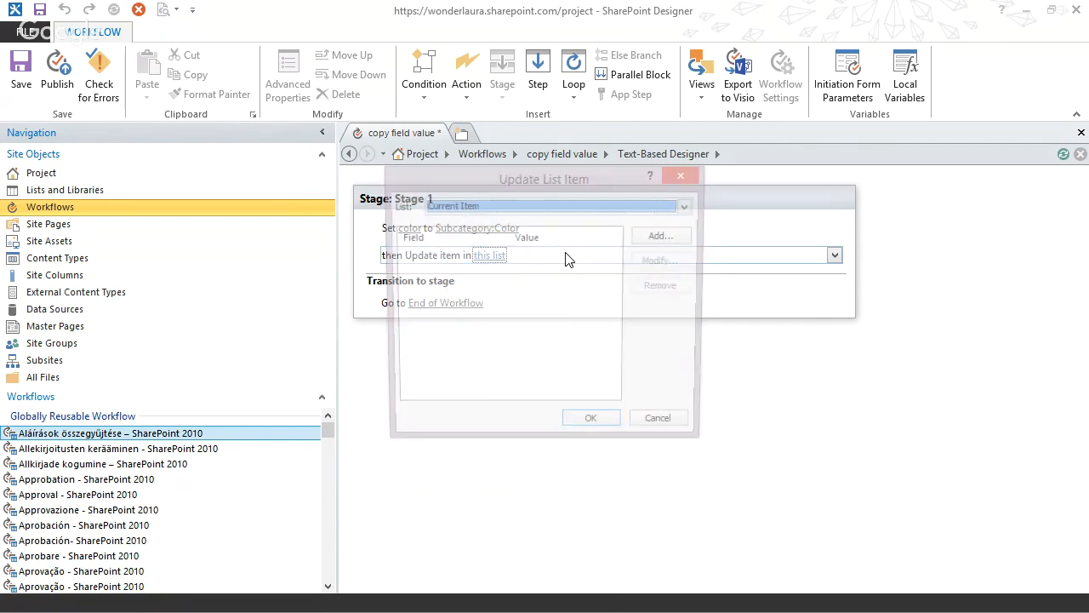
{"action": "left_click", "coordinate": [494, 206]}
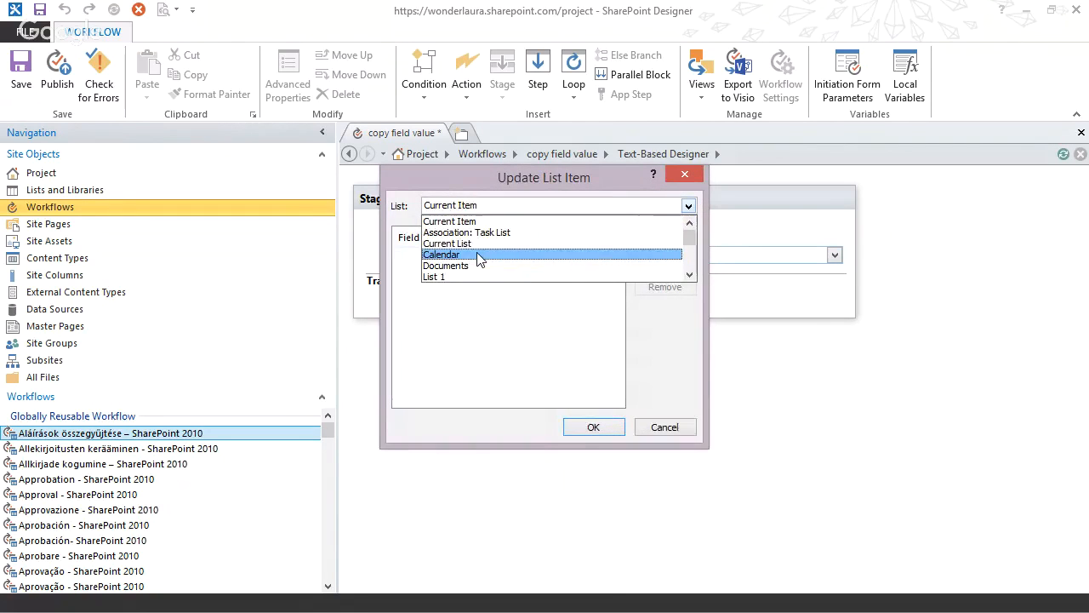
{"action": "left_click", "coordinate": [477, 255]}
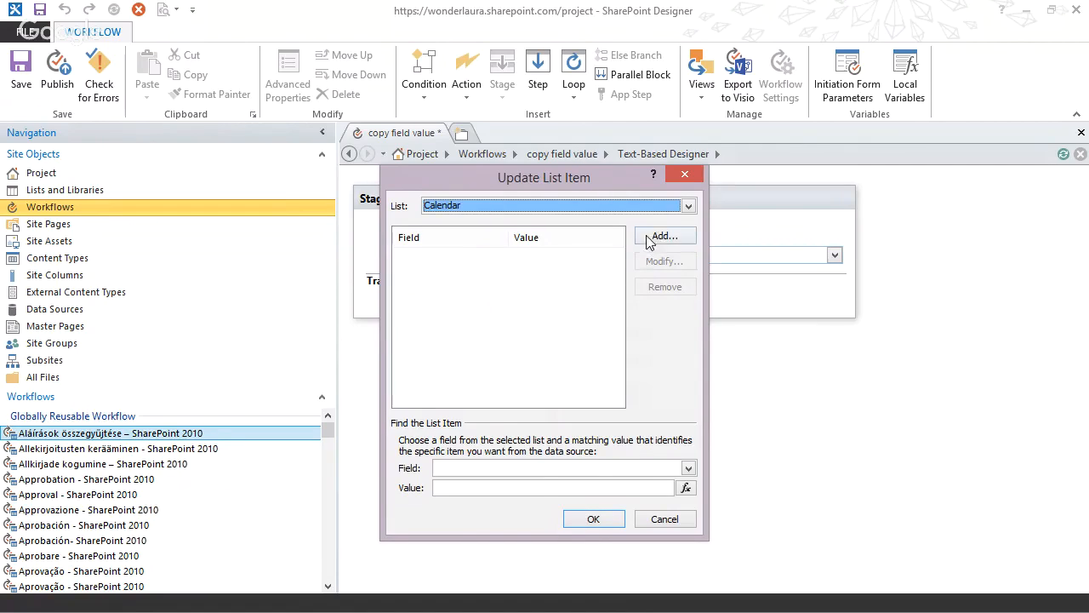
Try to identify the Calendar item by matching its Category field to the current item's subcategory.
{"action": "left_click", "coordinate": [575, 468]}
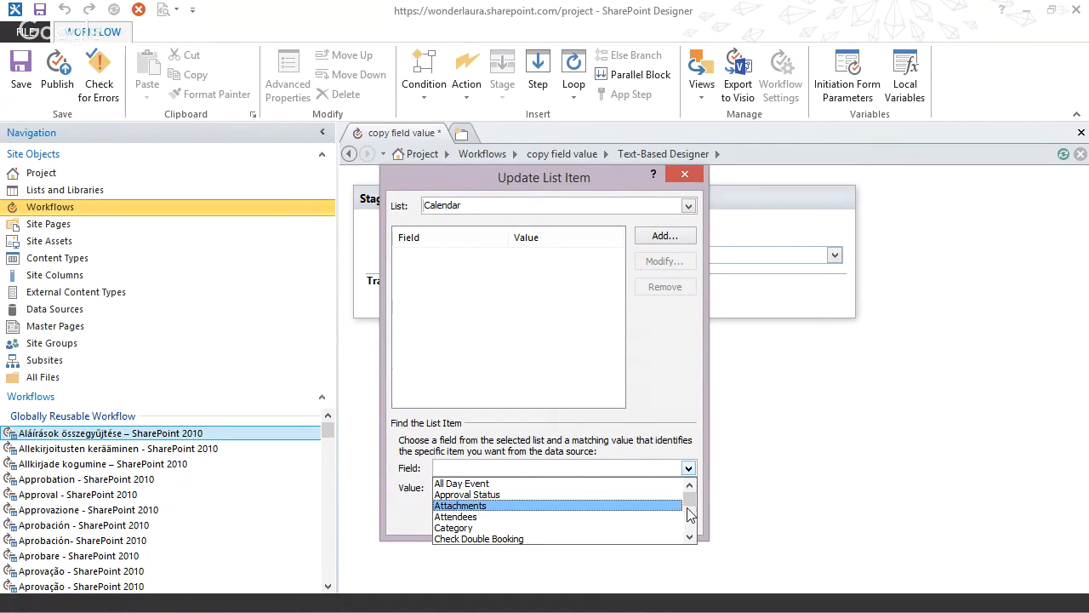
{"action": "left_click", "coordinate": [541, 527]}
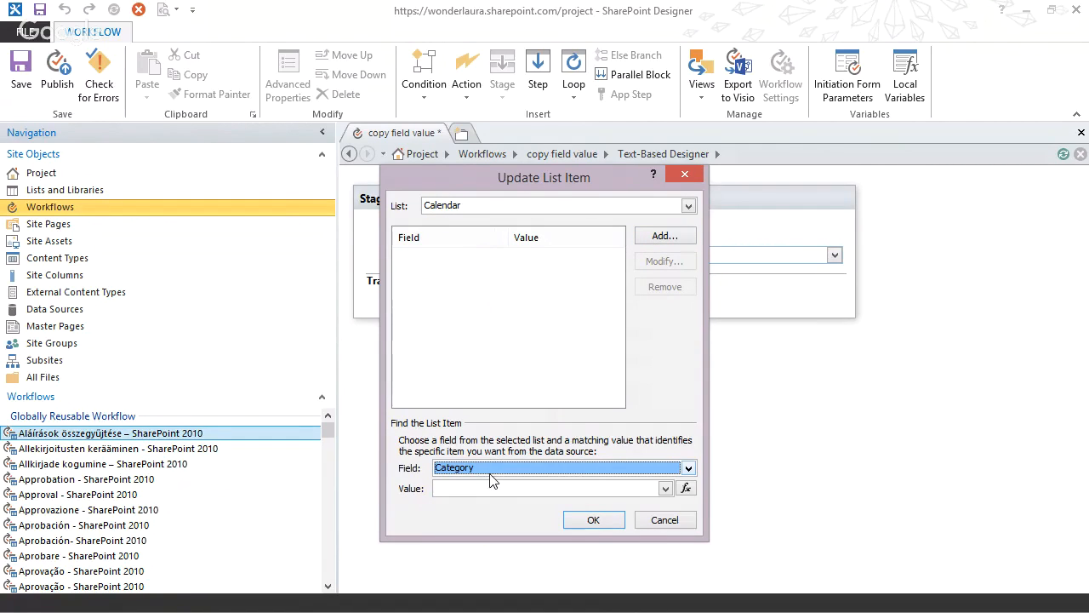
{"action": "left_click", "coordinate": [686, 488]}
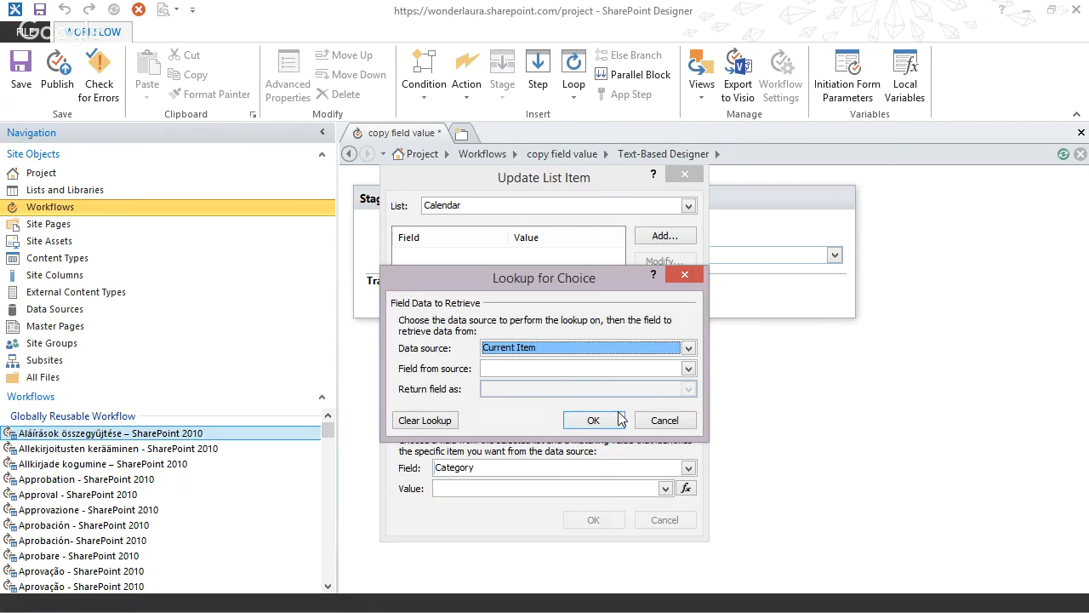
{"action": "left_click", "coordinate": [553, 371]}
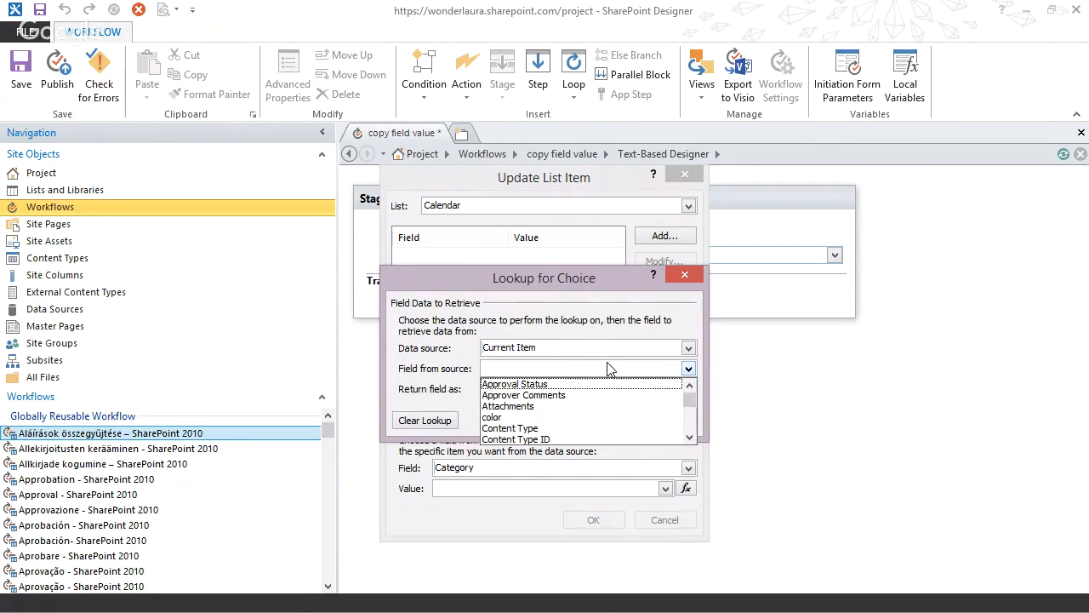
{"action": "left_click", "coordinate": [691, 421]}
{"action": "left_click_drag", "start_coordinate": [691, 402], "coordinate": [691, 425]}
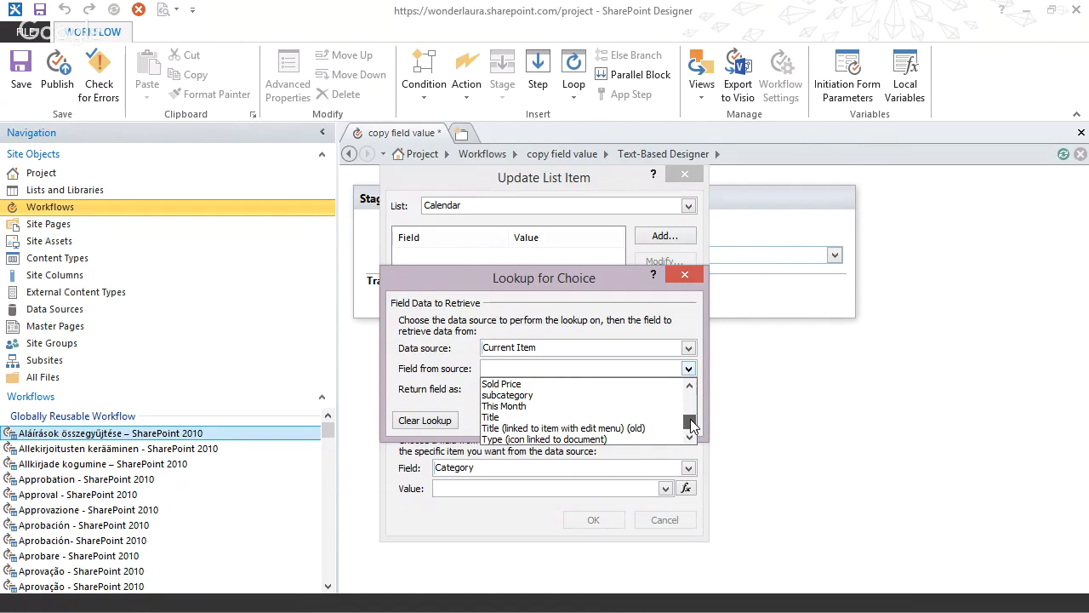
{"action": "left_click", "coordinate": [606, 395]}
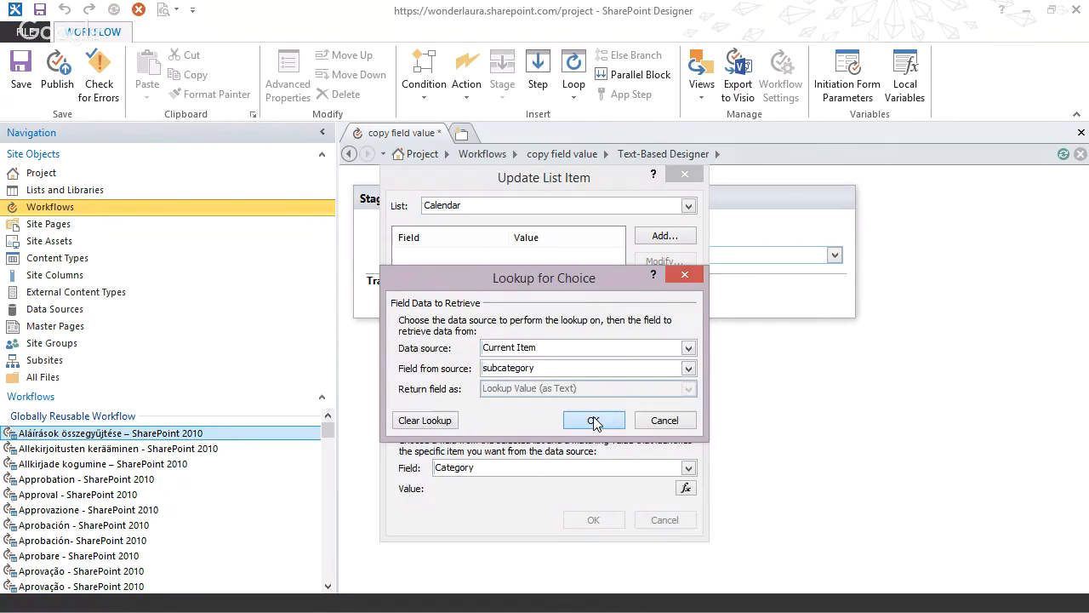
{"action": "left_click", "coordinate": [593, 421]}
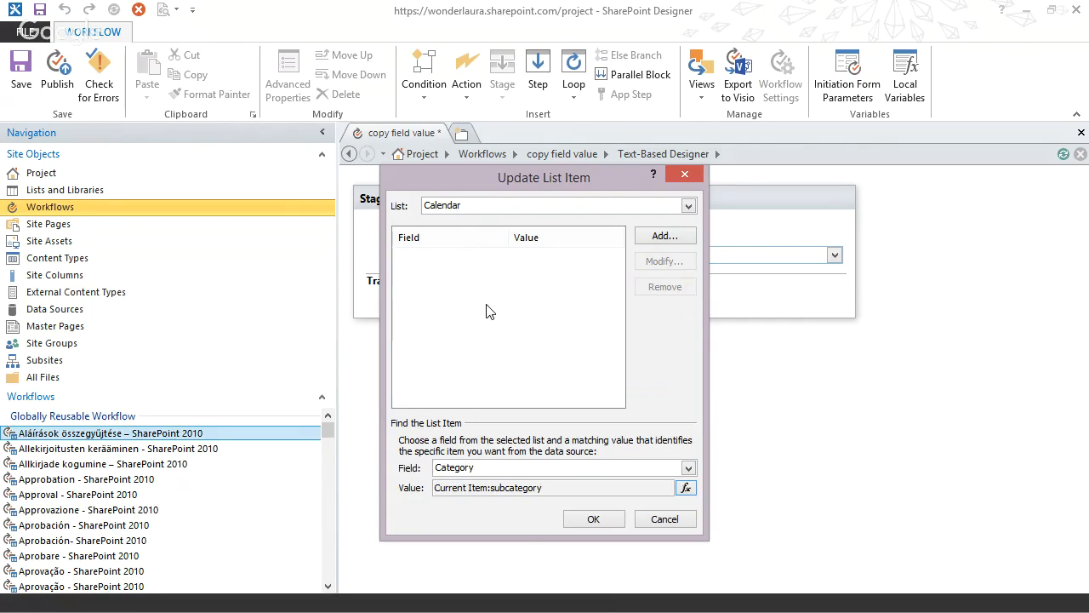
Try a value assignment for the Calendar's Category field, and discard it along with the list item update settings.
{"action": "left_click", "coordinate": [642, 234]}
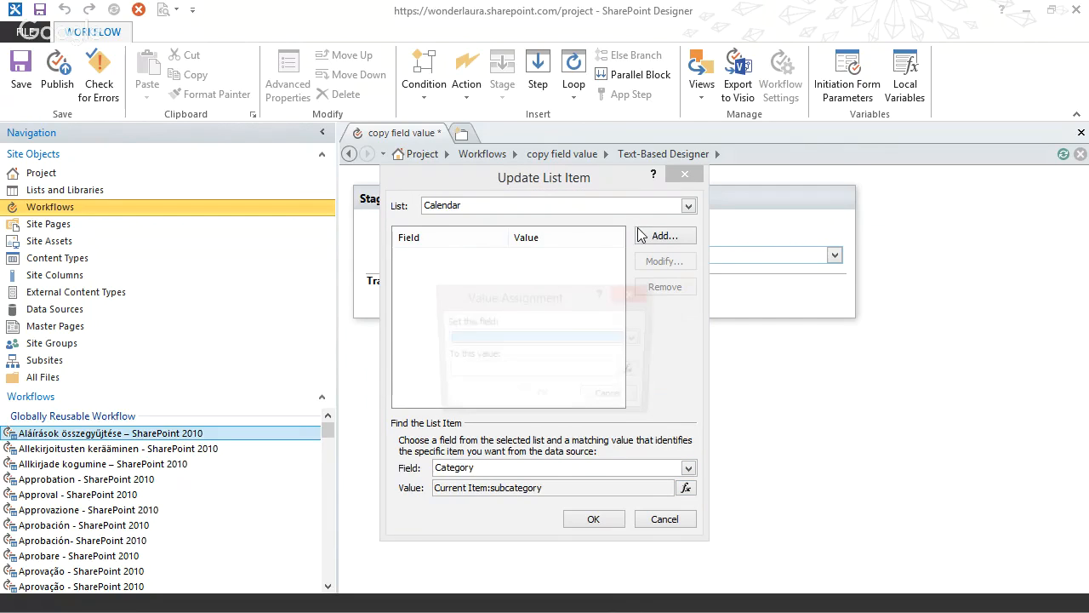
{"action": "left_click", "coordinate": [514, 339]}
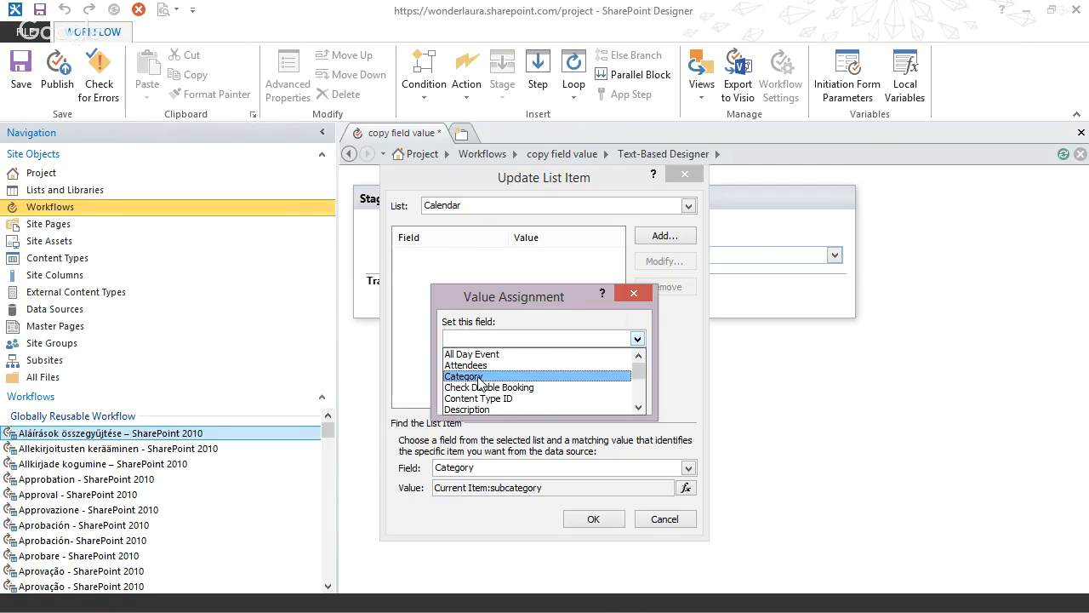
{"action": "left_click", "coordinate": [478, 377]}
{"action": "left_click", "coordinate": [642, 299]}
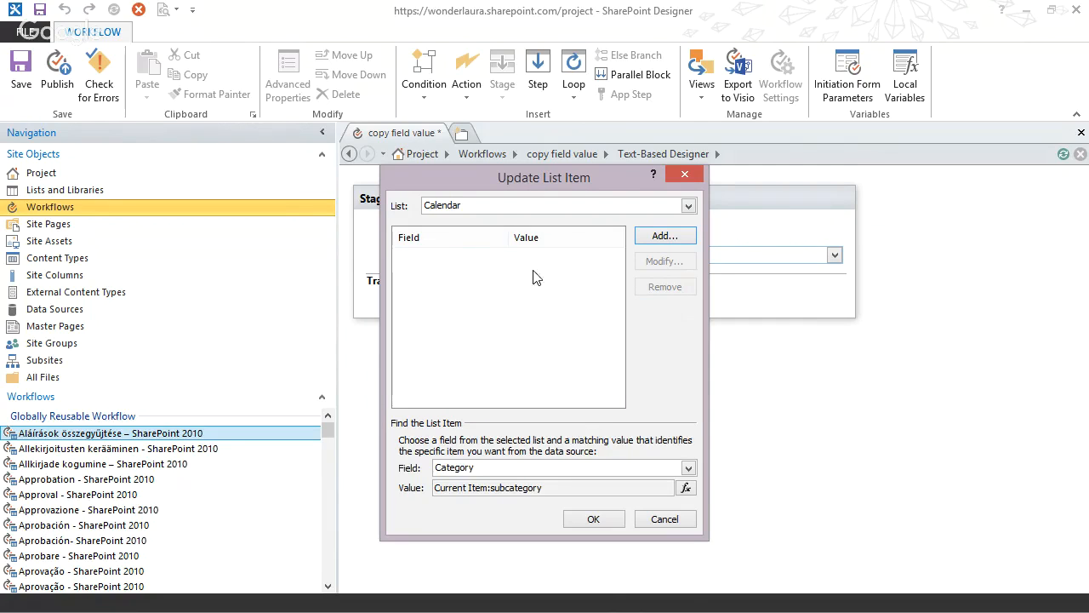
{"action": "left_click", "coordinate": [662, 519]}
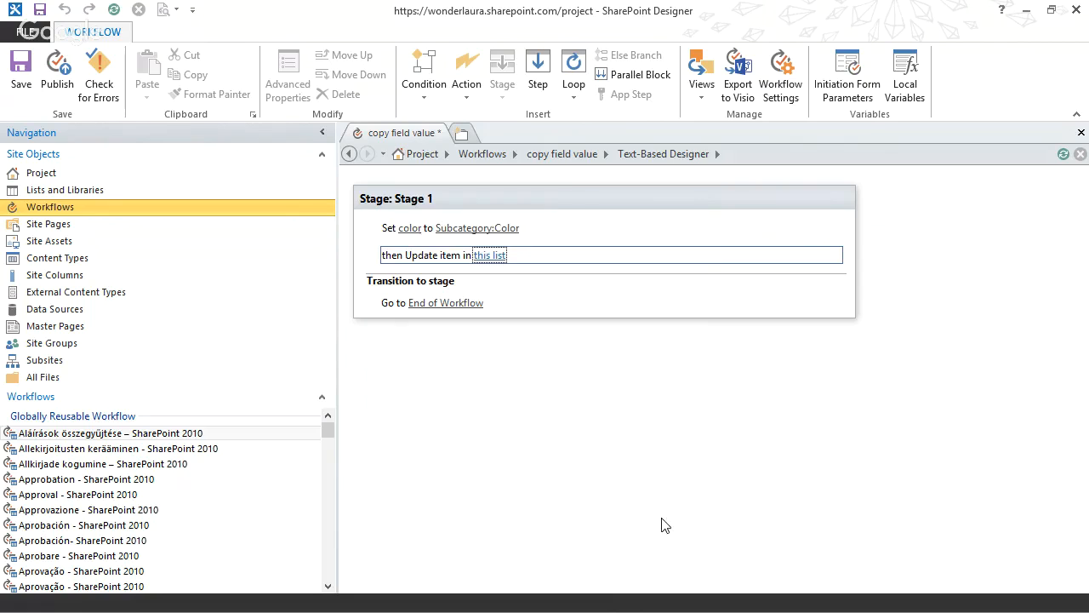
Switch to Internet Explorer to examine the image of the Assign Task workflow and its Update List Item settings.
{"action": "left_click", "coordinate": [1028, 11]}
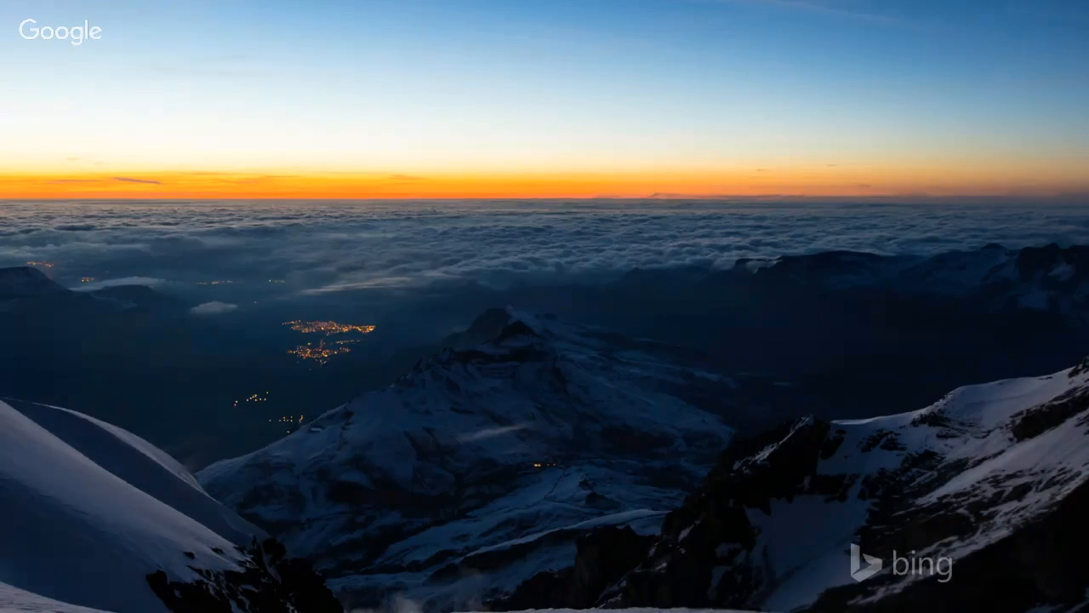
{"action": "key", "text": "alt+Tab"}
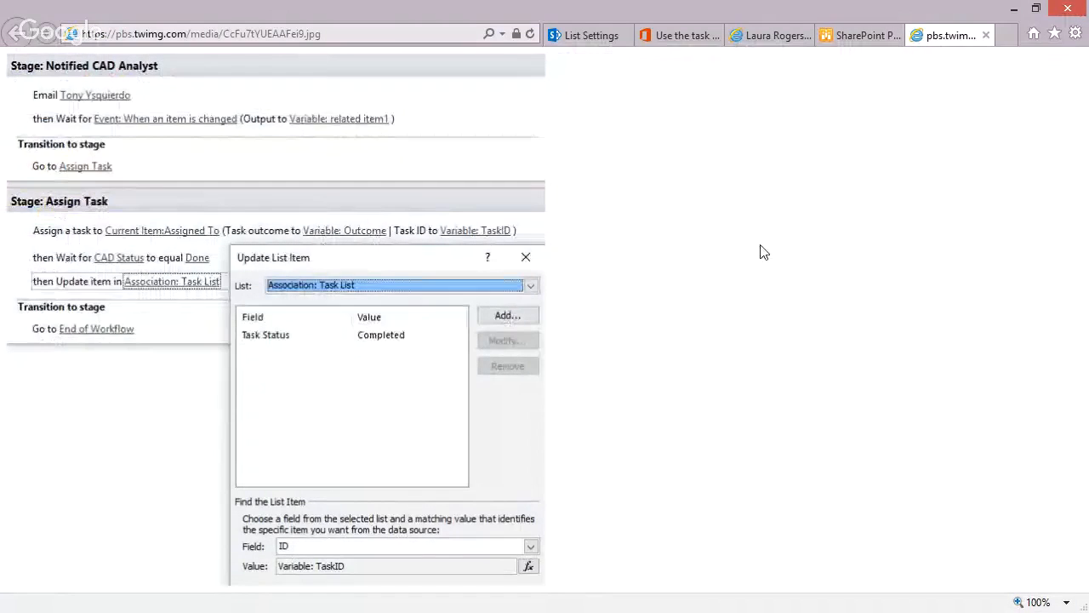